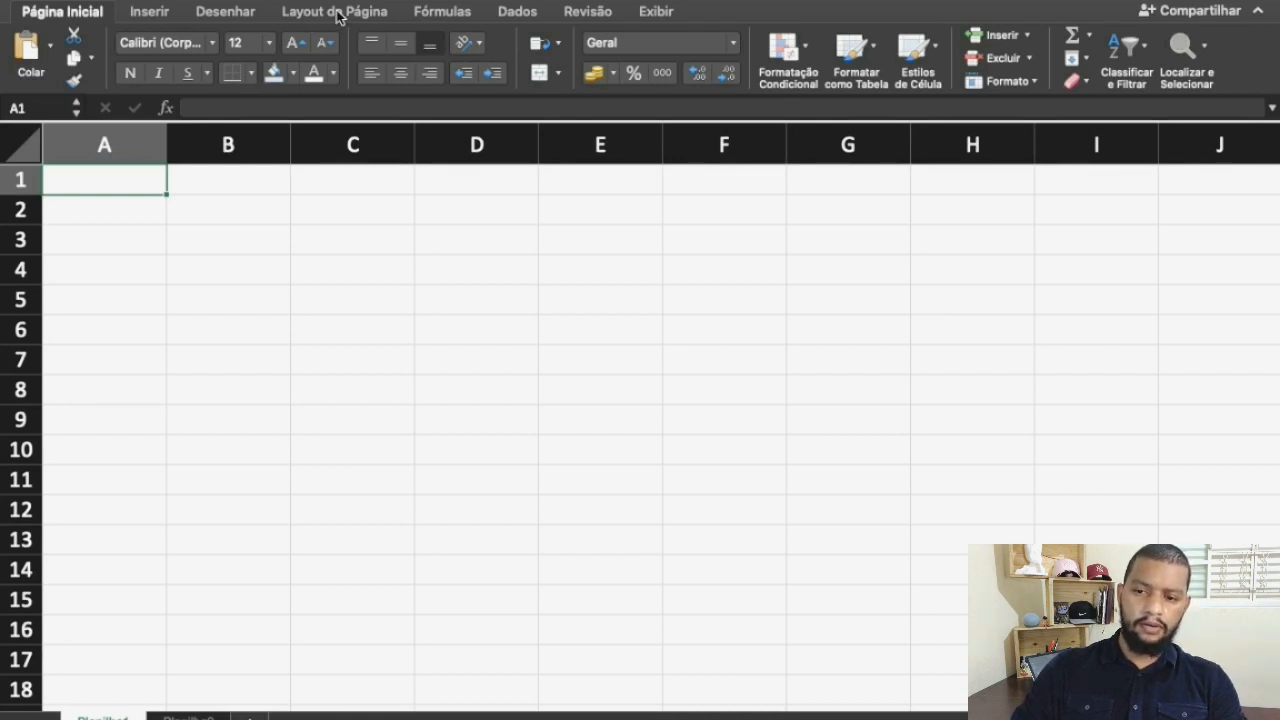
Enable the Desenvolvedor tab in the ribbon customization preferences, save the change and close the preferences
{"action": "mouse_move", "coordinate": [120, 1]}
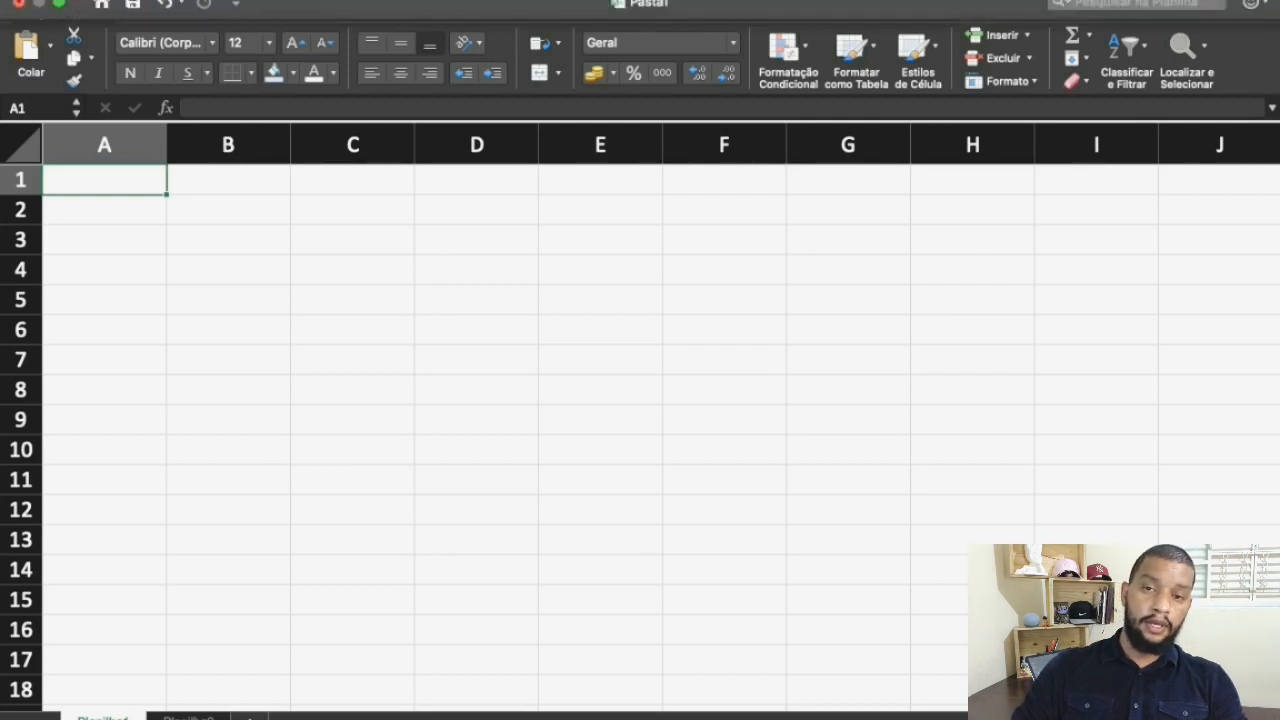
{"action": "left_click", "coordinate": [85, 1]}
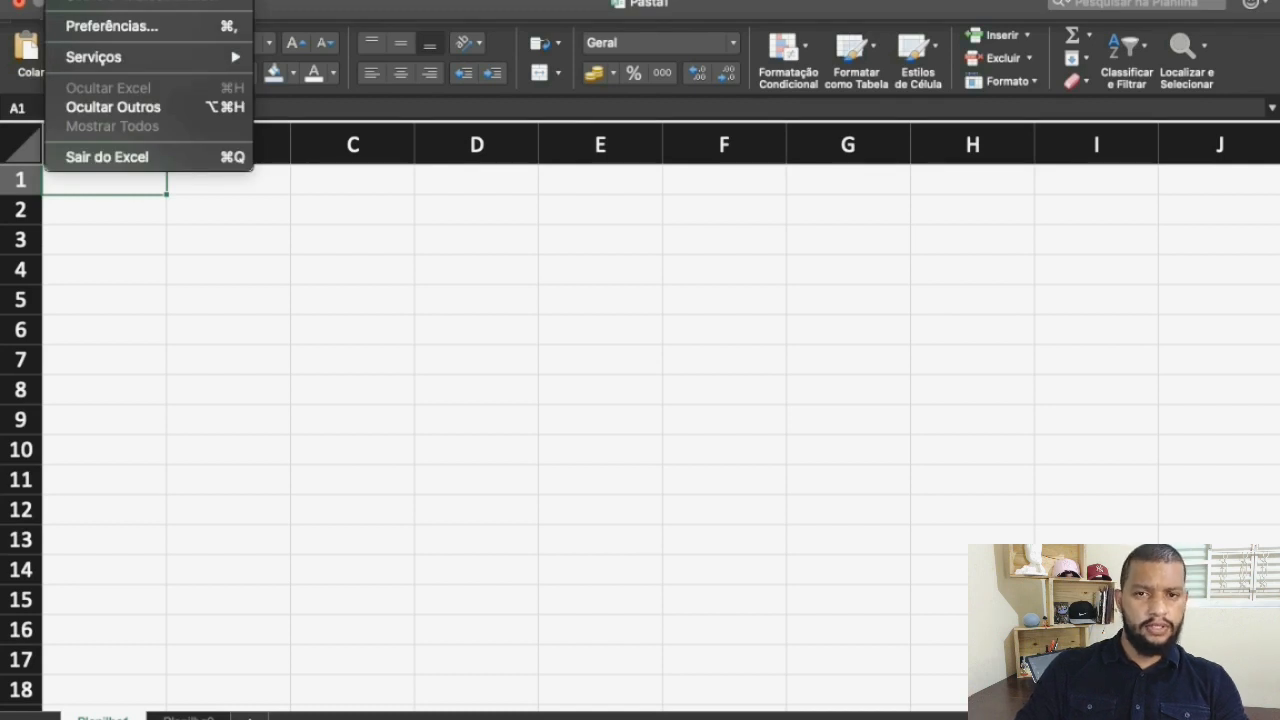
{"action": "left_click", "coordinate": [116, 31]}
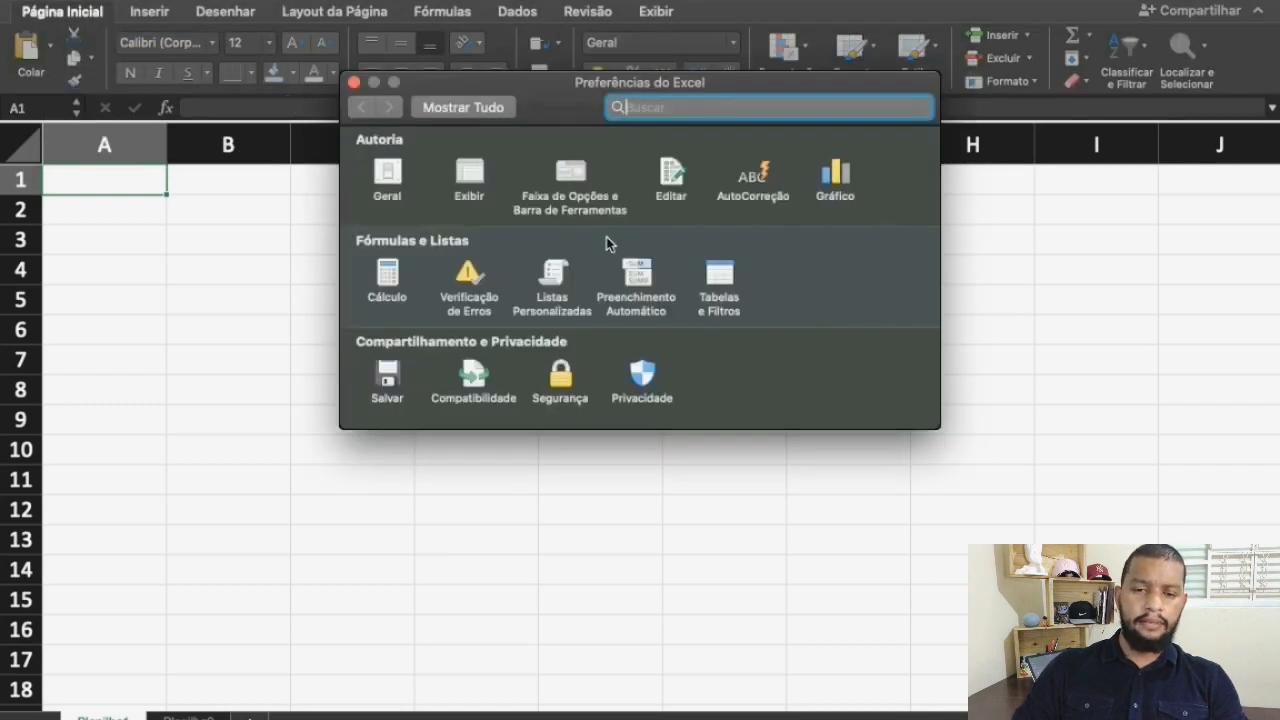
{"action": "left_click", "coordinate": [570, 178]}
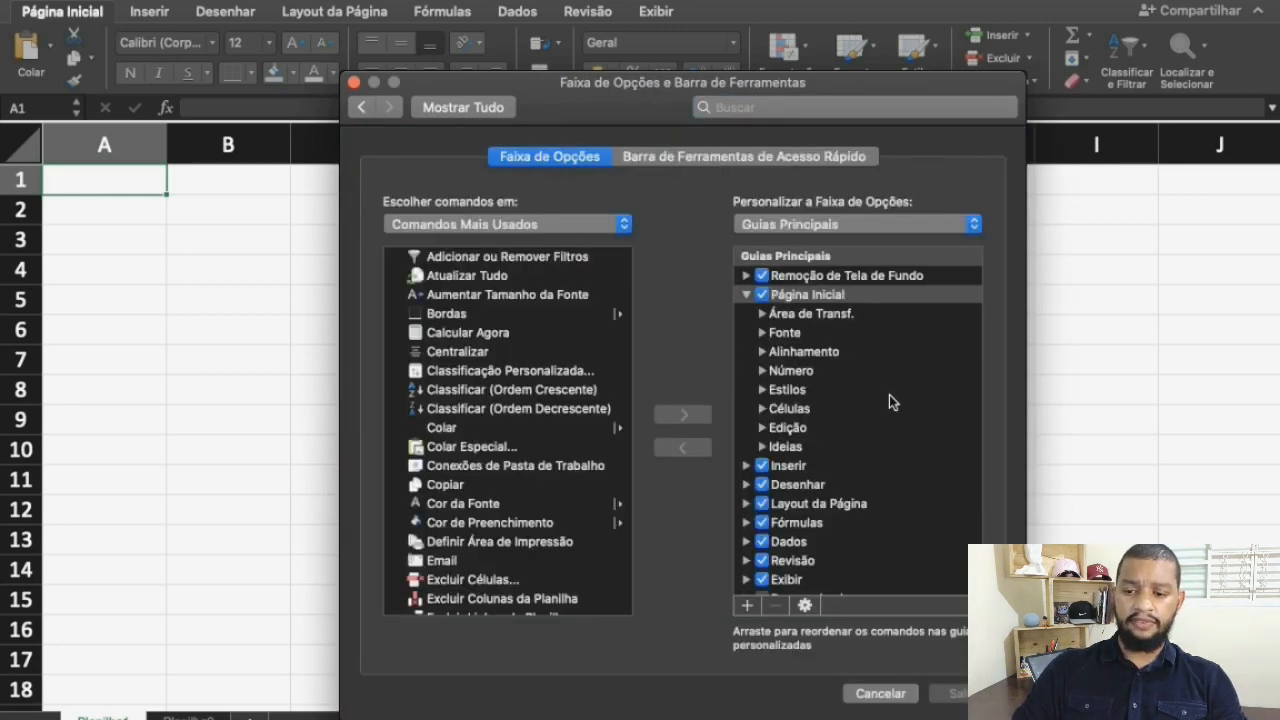
{"action": "scroll", "coordinate": [889, 395], "scroll_direction": "down", "scroll_amount": 2}
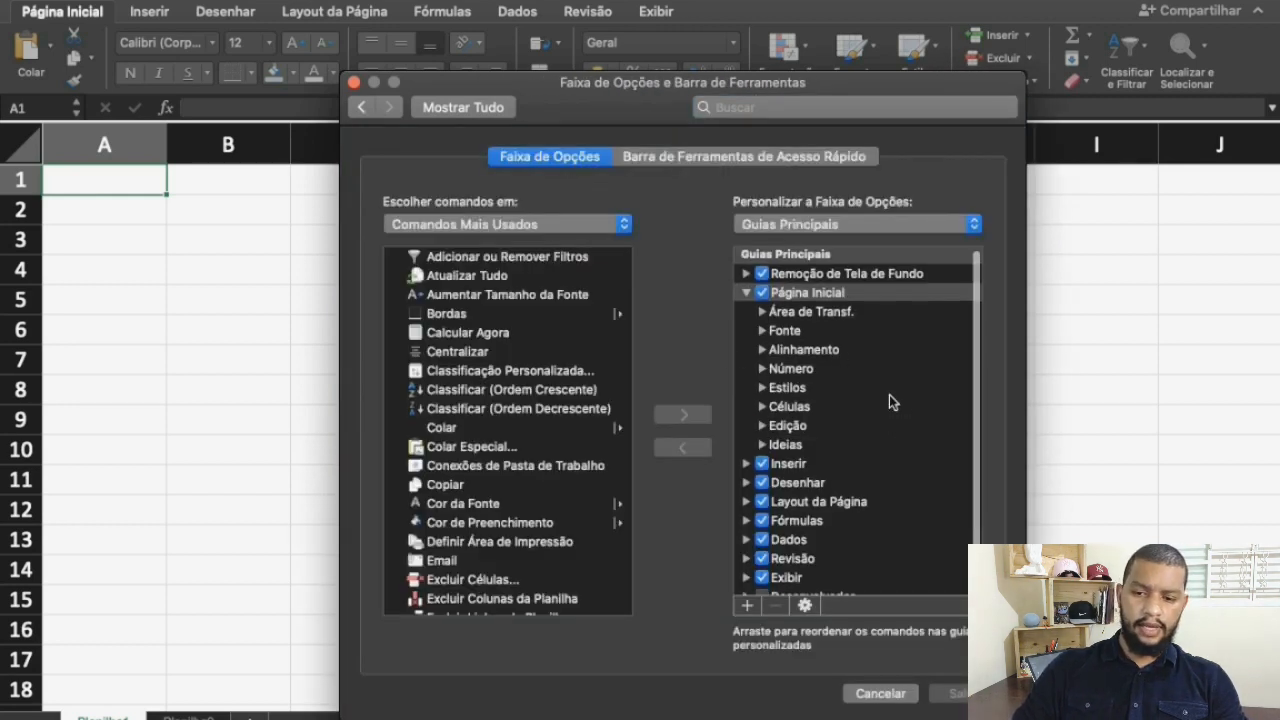
{"action": "left_click", "coordinate": [762, 587]}
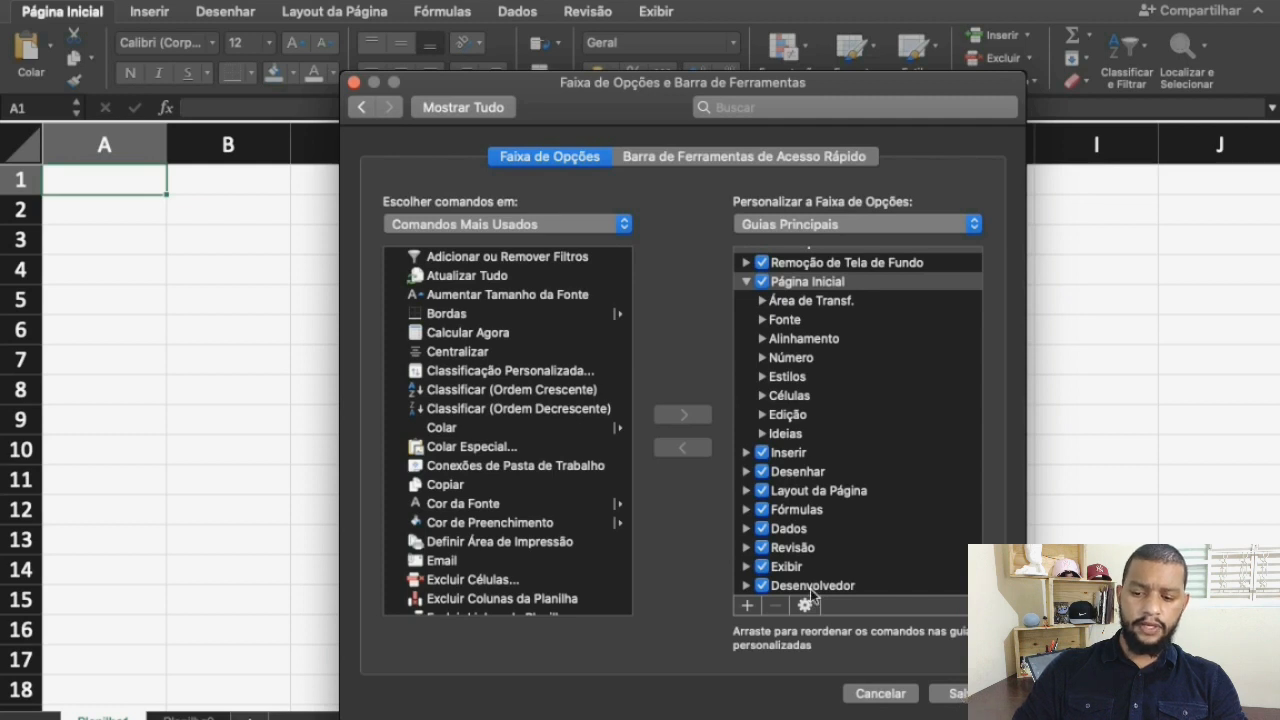
{"action": "left_click", "coordinate": [958, 694]}
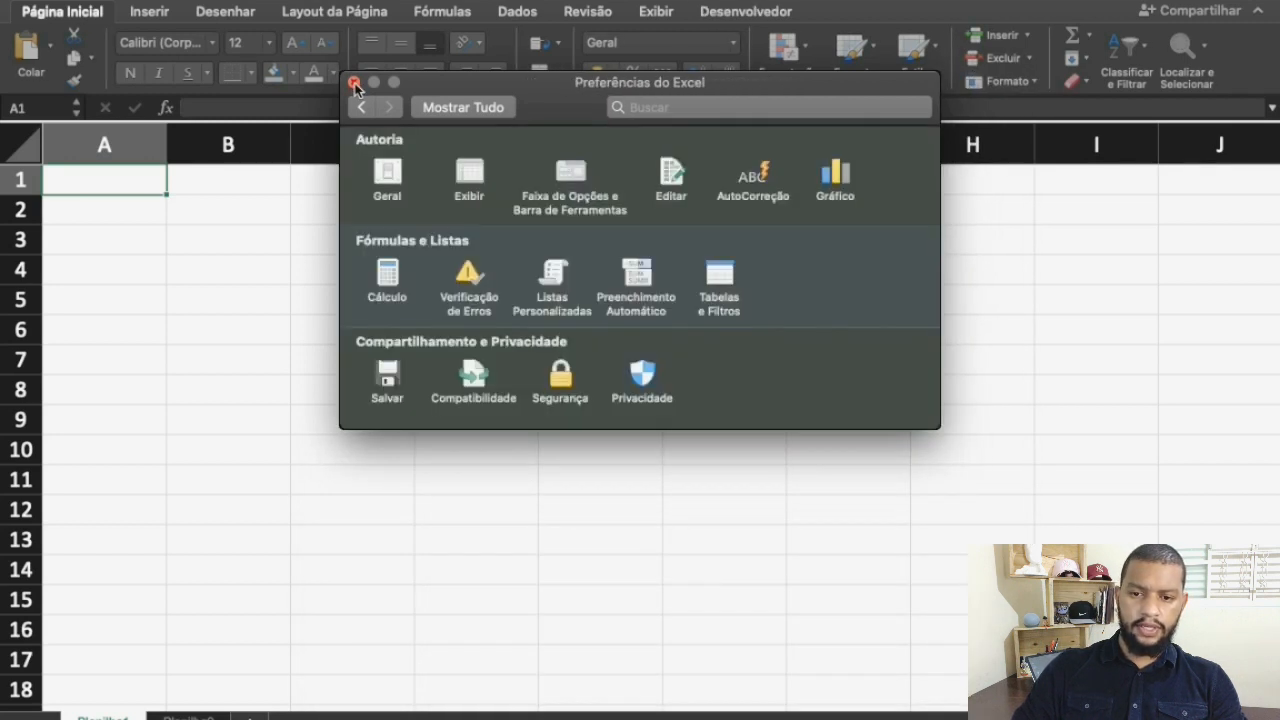
{"action": "left_click", "coordinate": [355, 83]}
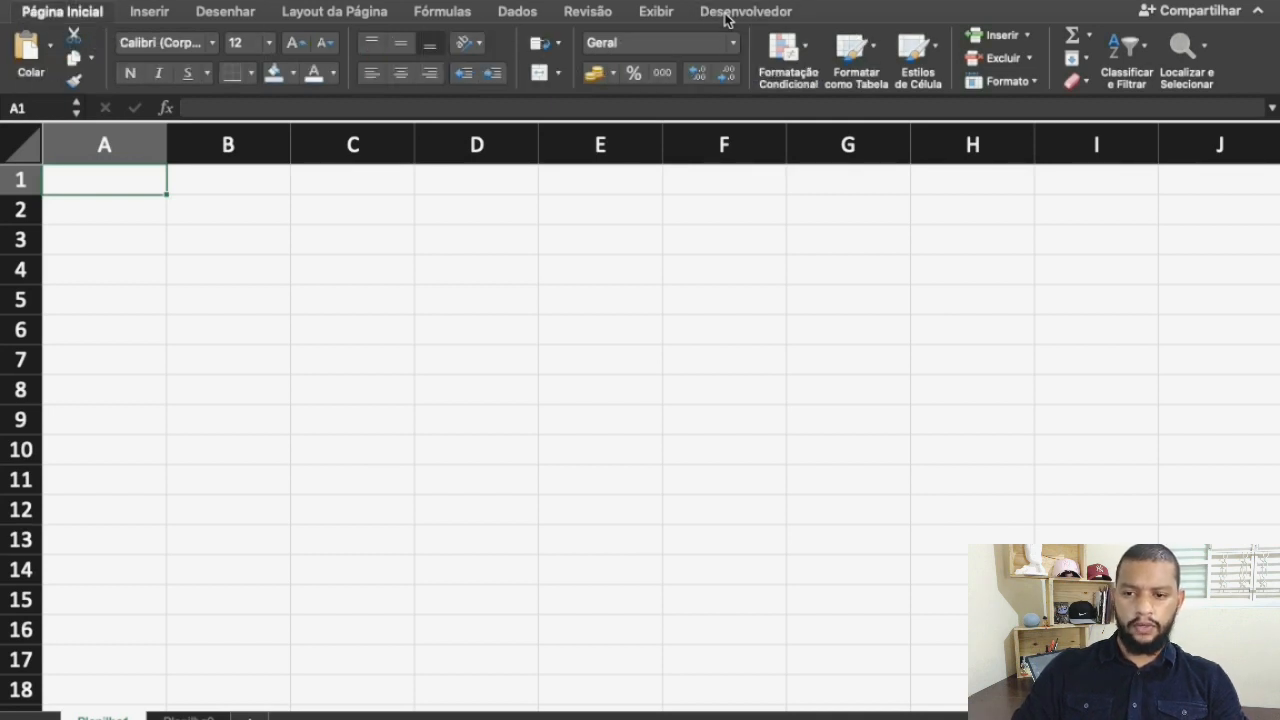
Start recording a macro named Macro11, stored in this workbook and without a shortcut key
{"action": "left_click", "coordinate": [727, 14]}
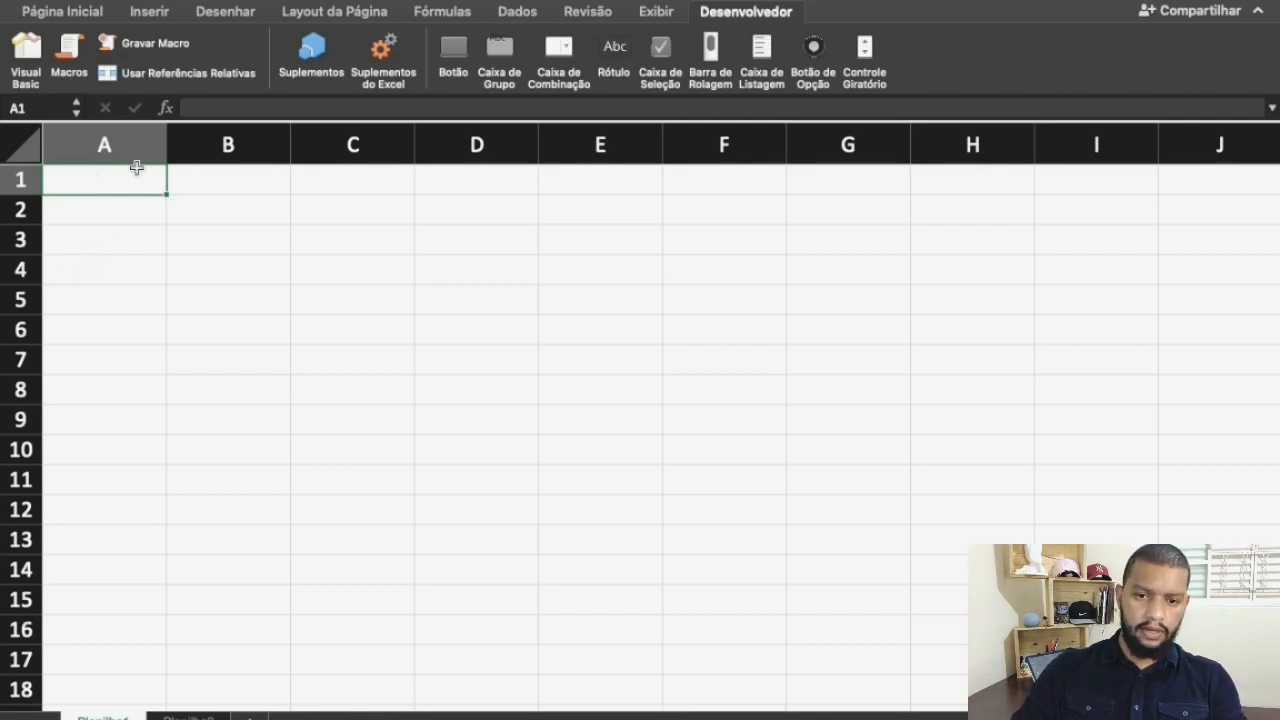
{"action": "left_click", "coordinate": [168, 50]}
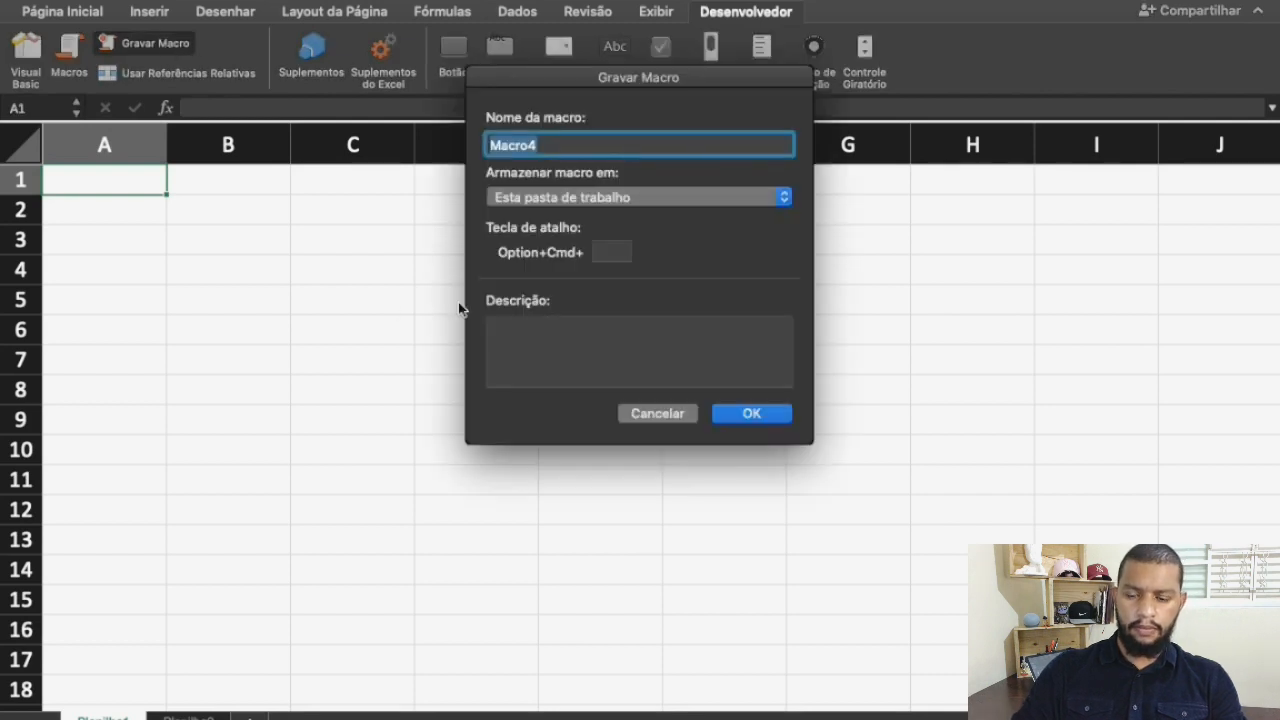
{"action": "left_click", "coordinate": [557, 148]}
{"action": "key", "text": "BackSpace"}
{"action": "type", "text": "1"}
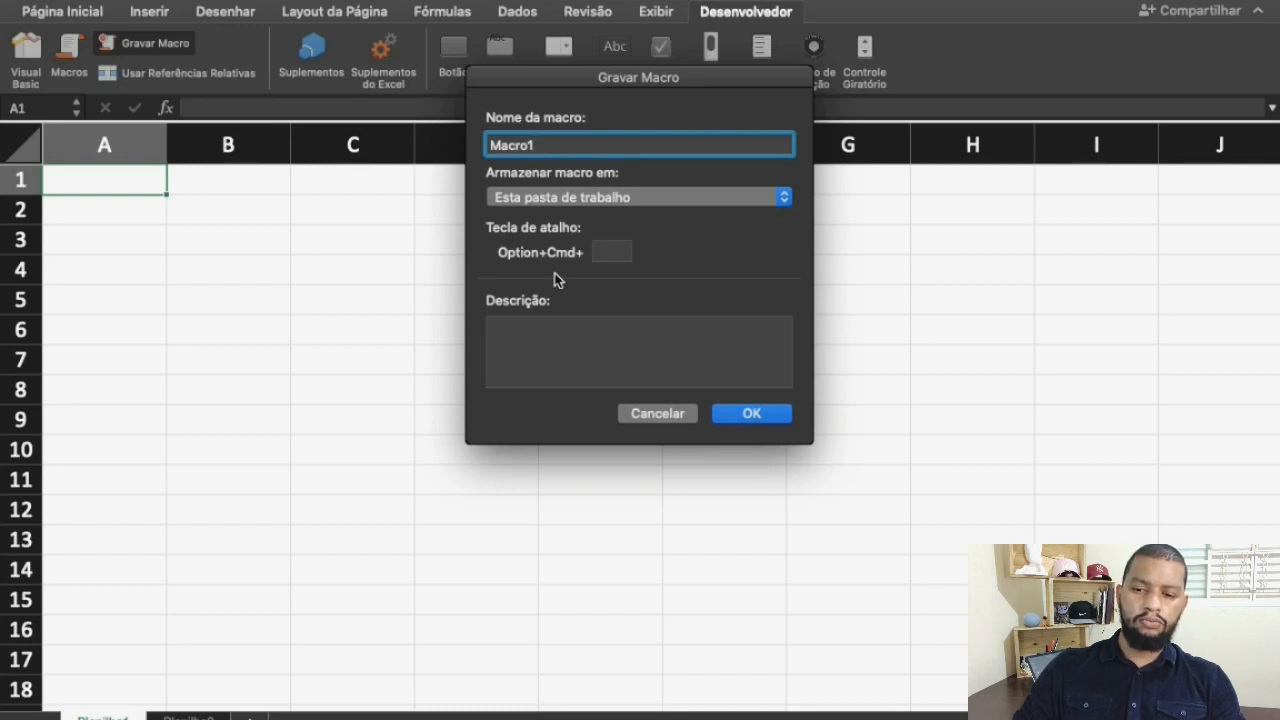
{"action": "left_click", "coordinate": [608, 250]}
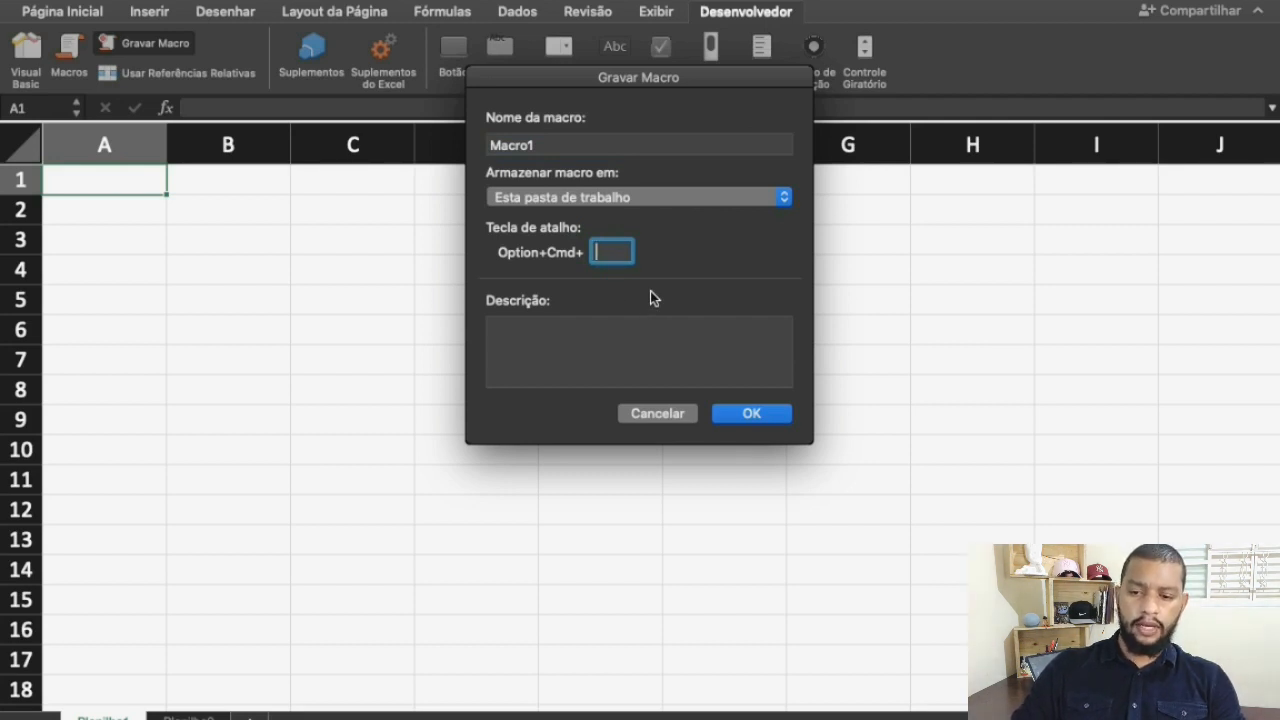
{"action": "type", "text": "L"}
{"action": "key", "text": "BackSpace"}
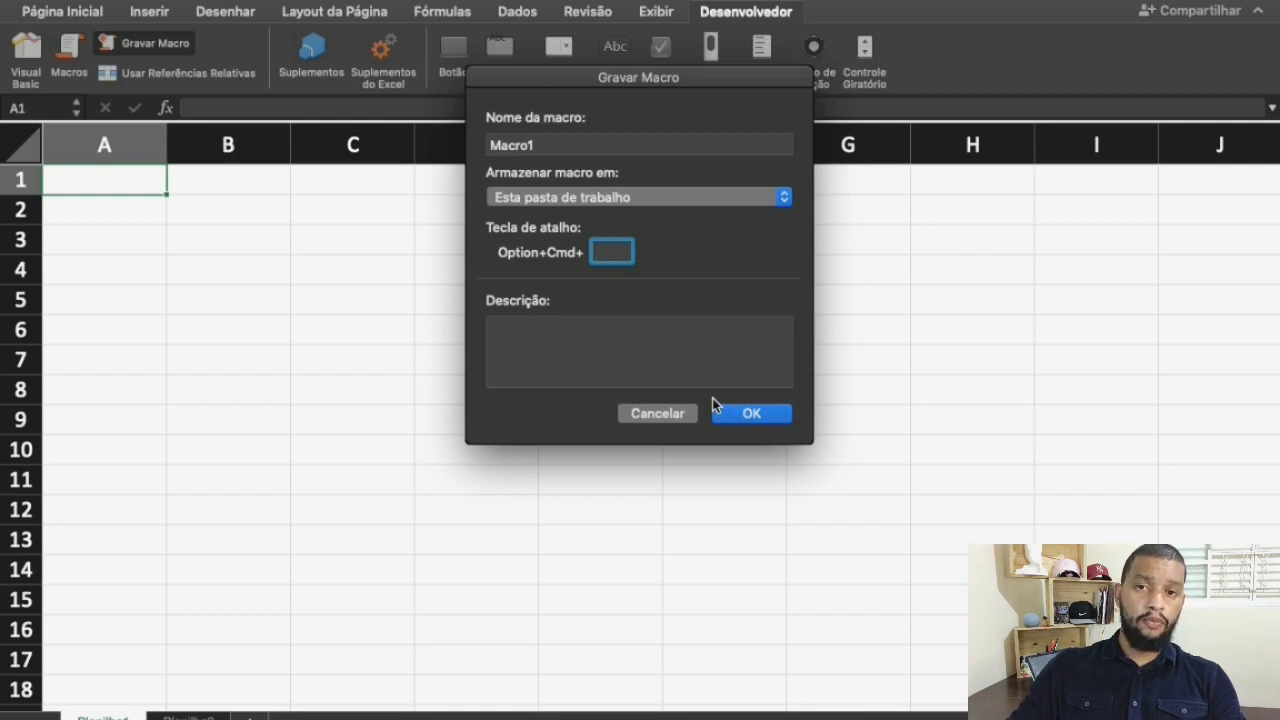
{"action": "left_click", "coordinate": [560, 144]}
{"action": "type", "text": "1"}
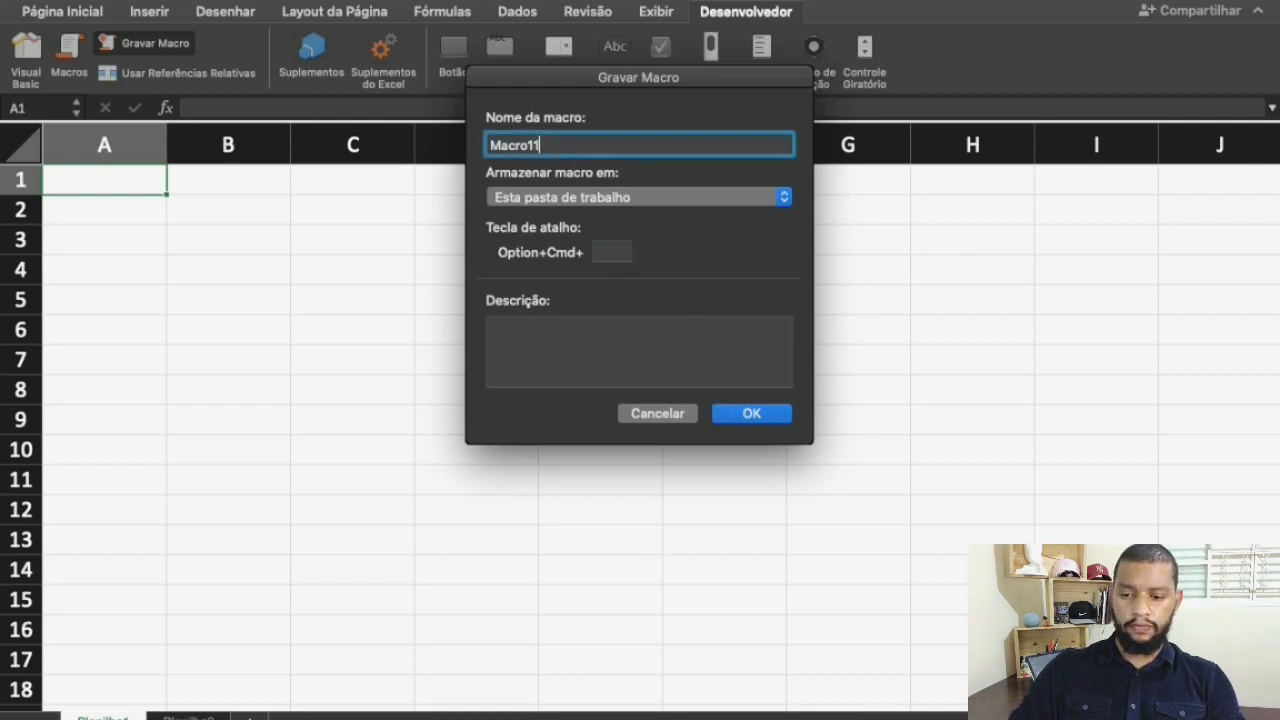
{"action": "left_click", "coordinate": [730, 411]}
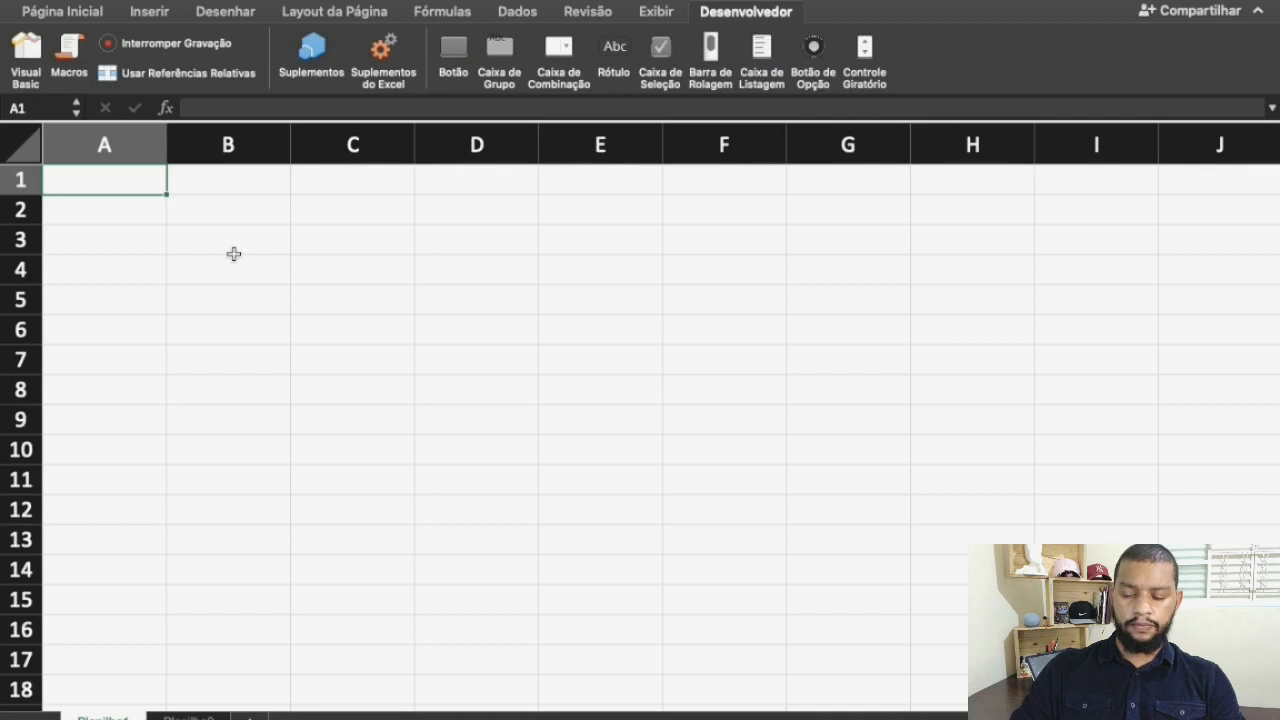
Record entering the person's name in cell A4 and autofitting column A, and stop the macro recording
{"action": "left_click", "coordinate": [98, 274]}
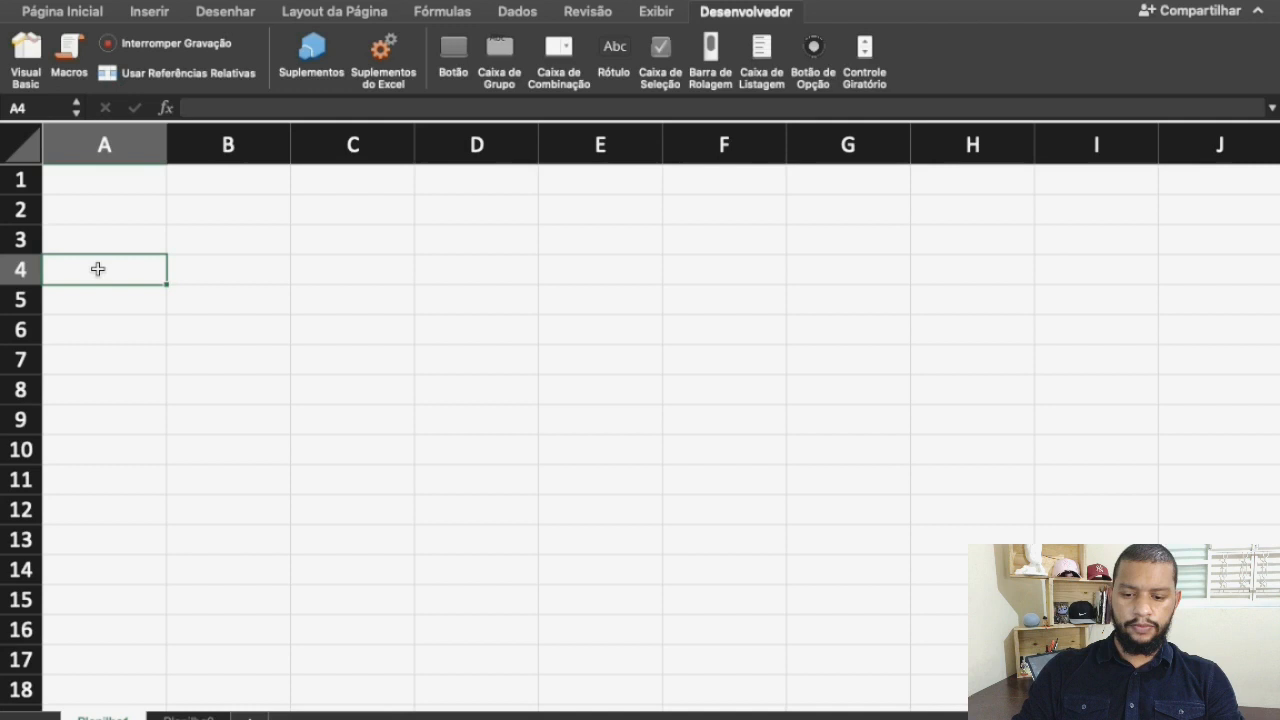
{"action": "type", "text": "MANOEL F"}
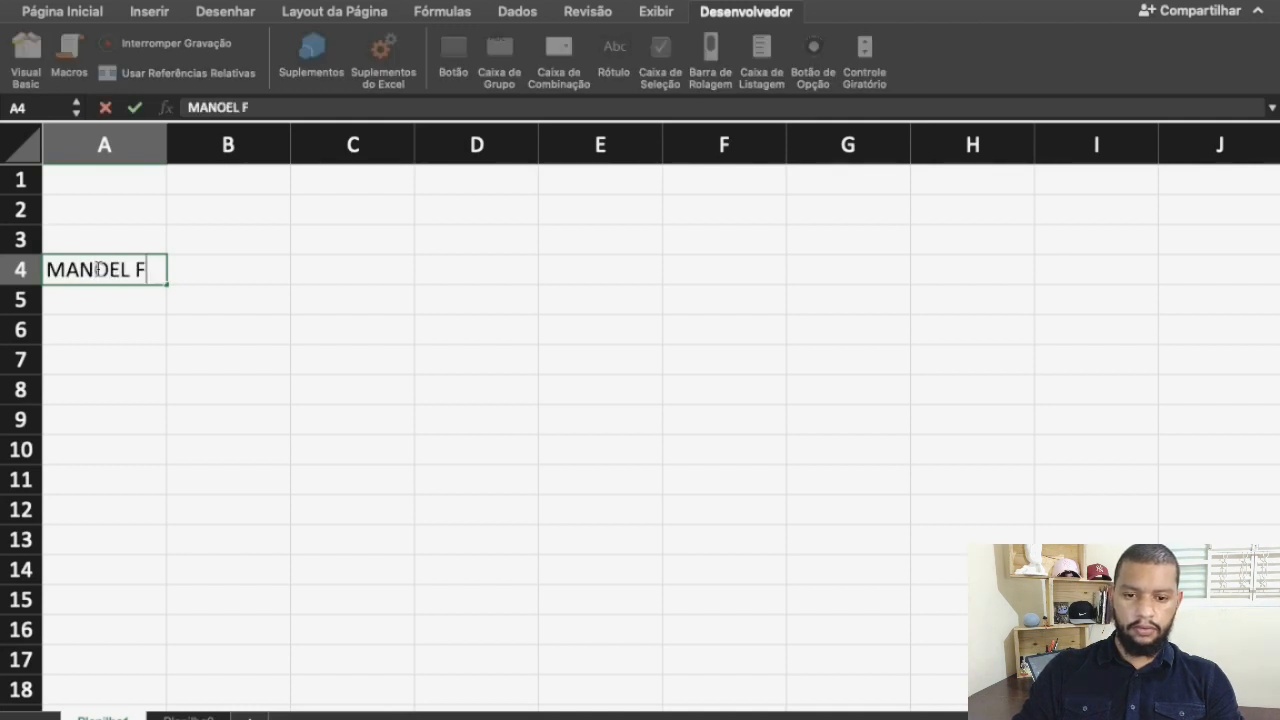
{"action": "type", "text": "ILHO"}
{"action": "key", "text": "Return"}
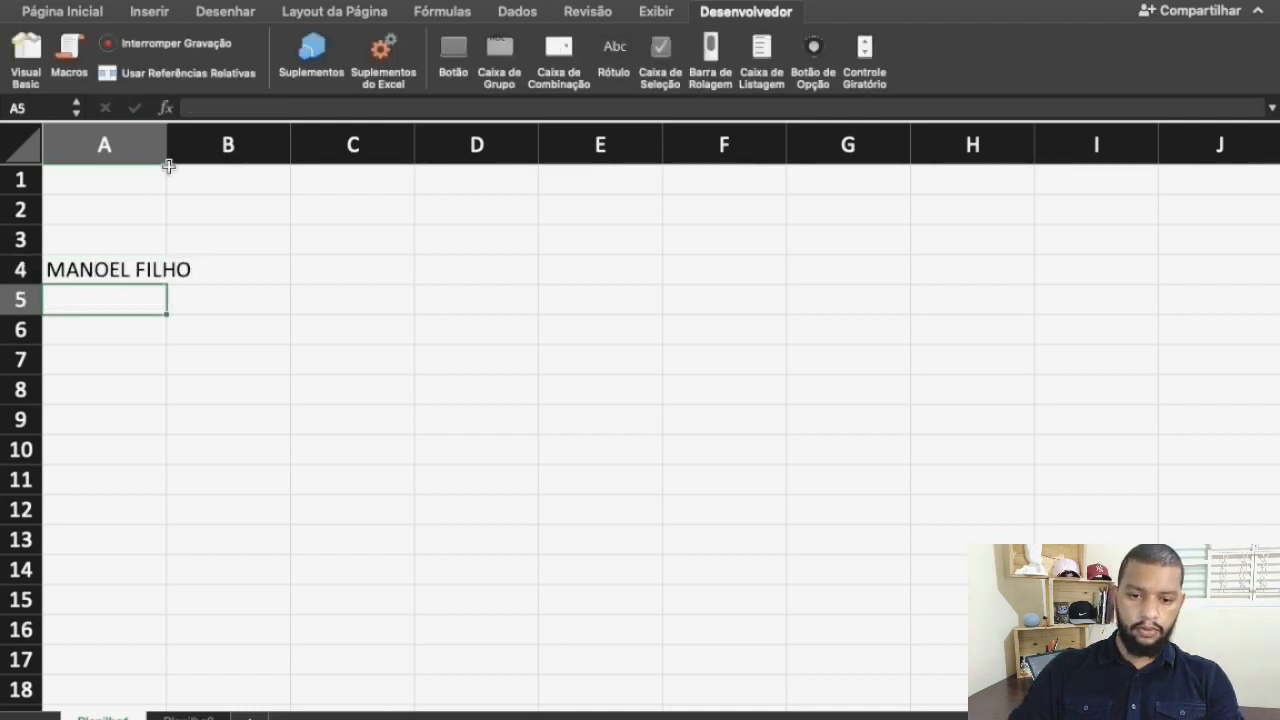
{"action": "double_click", "coordinate": [167, 143]}
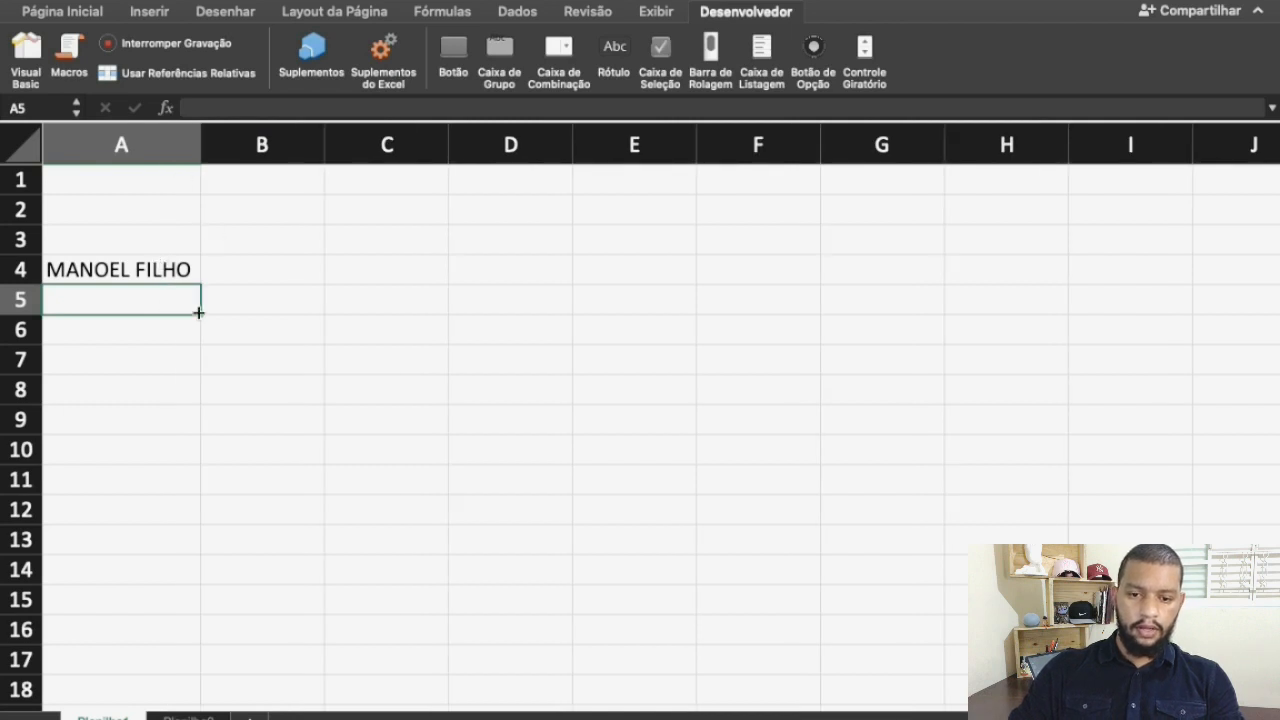
{"action": "left_click", "coordinate": [168, 44]}
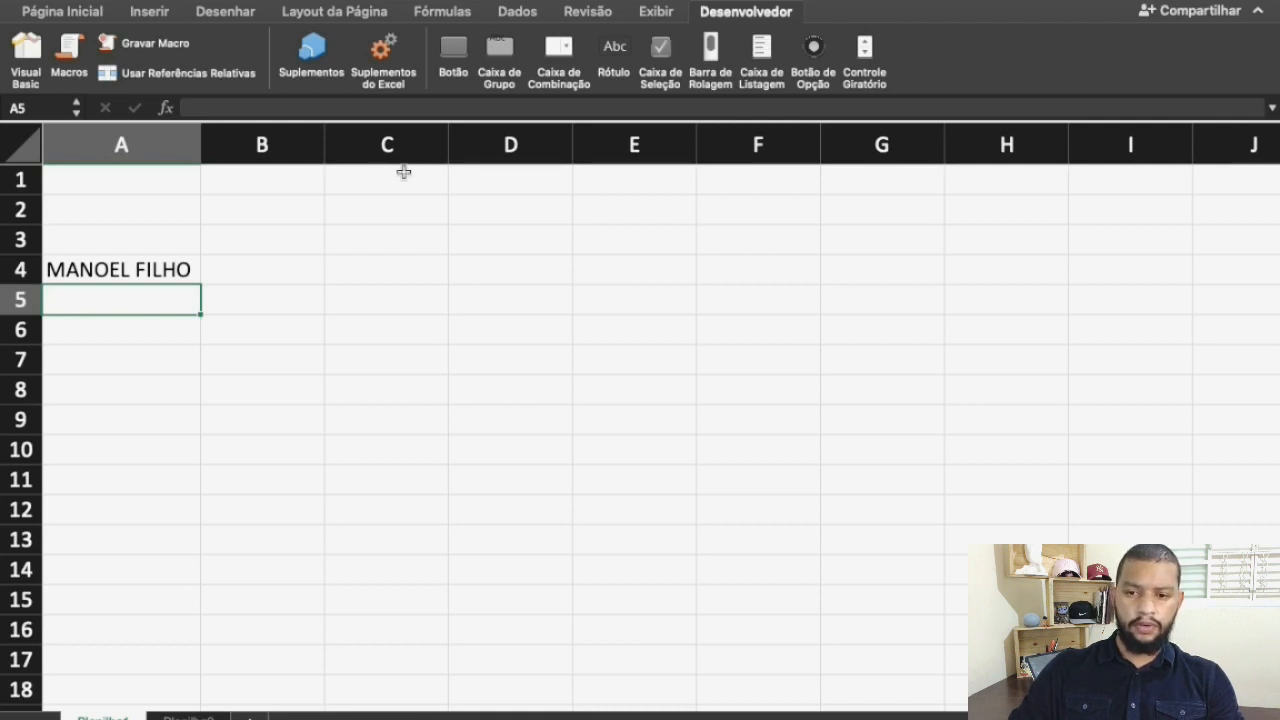
Insert a form button over cells B4:C5 beside the name and assign Macro11 to it
{"action": "left_click", "coordinate": [455, 55]}
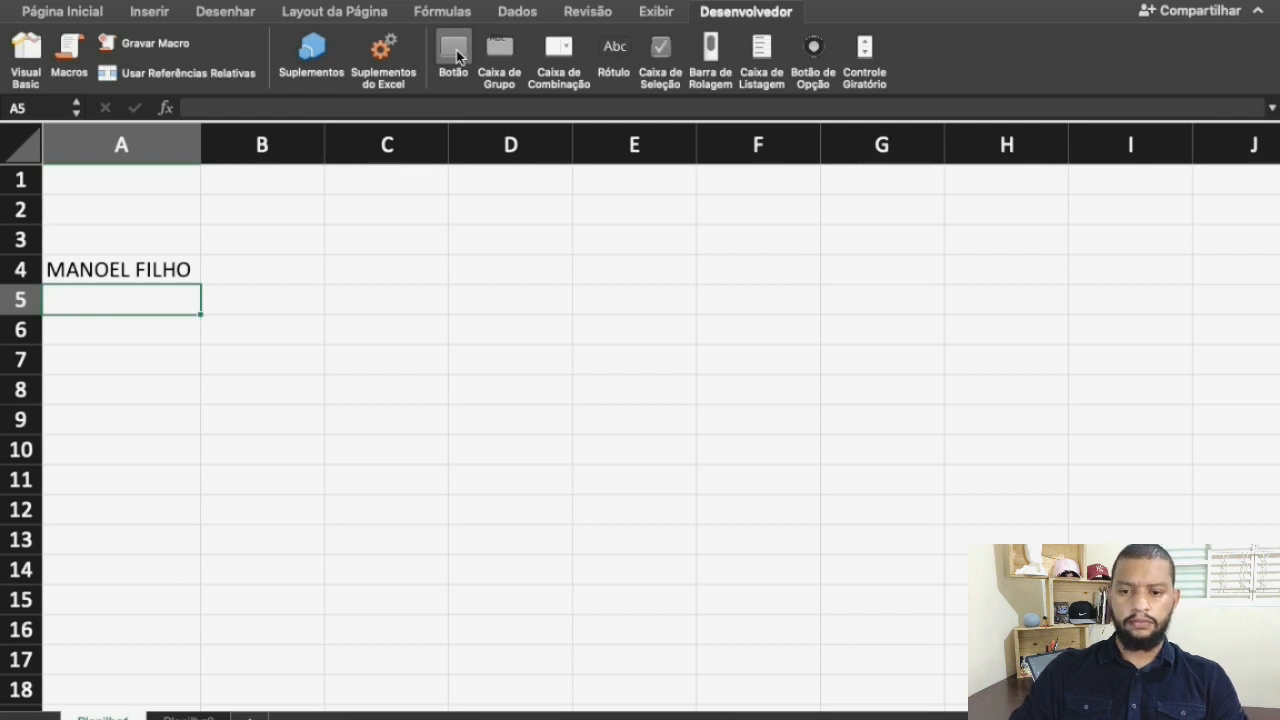
{"action": "left_click", "coordinate": [215, 263]}
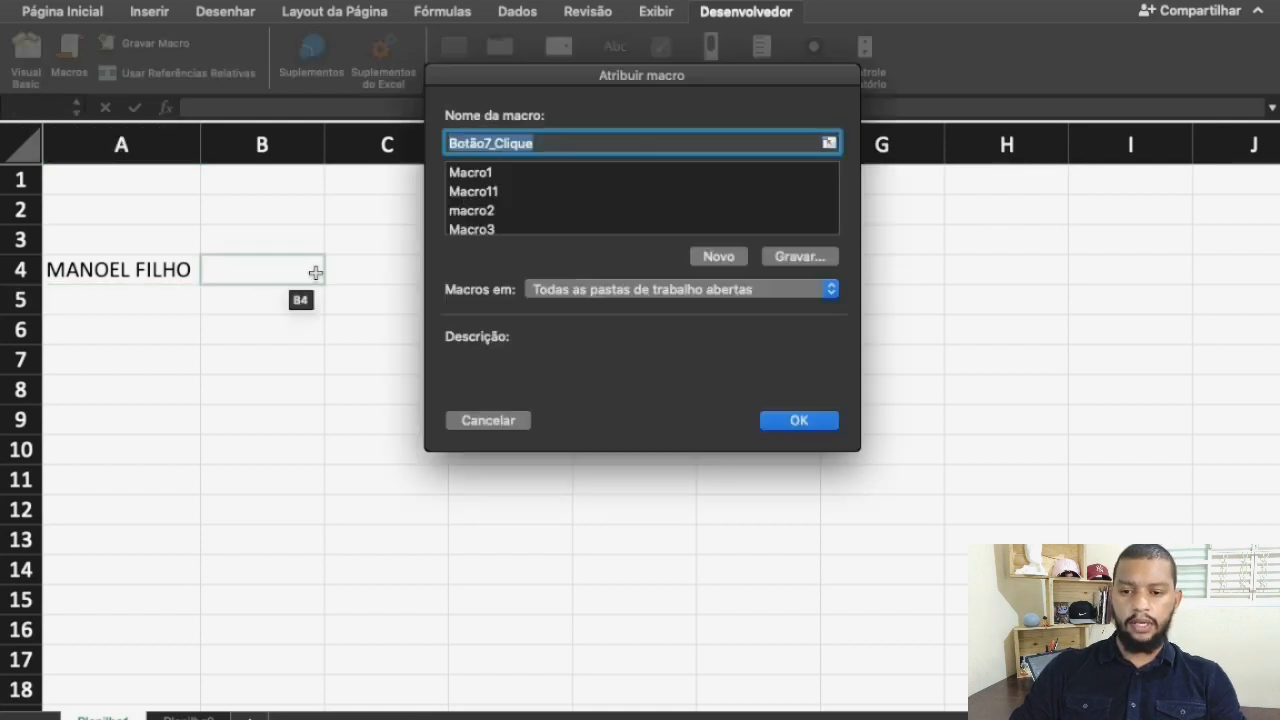
{"action": "left_click", "coordinate": [489, 192]}
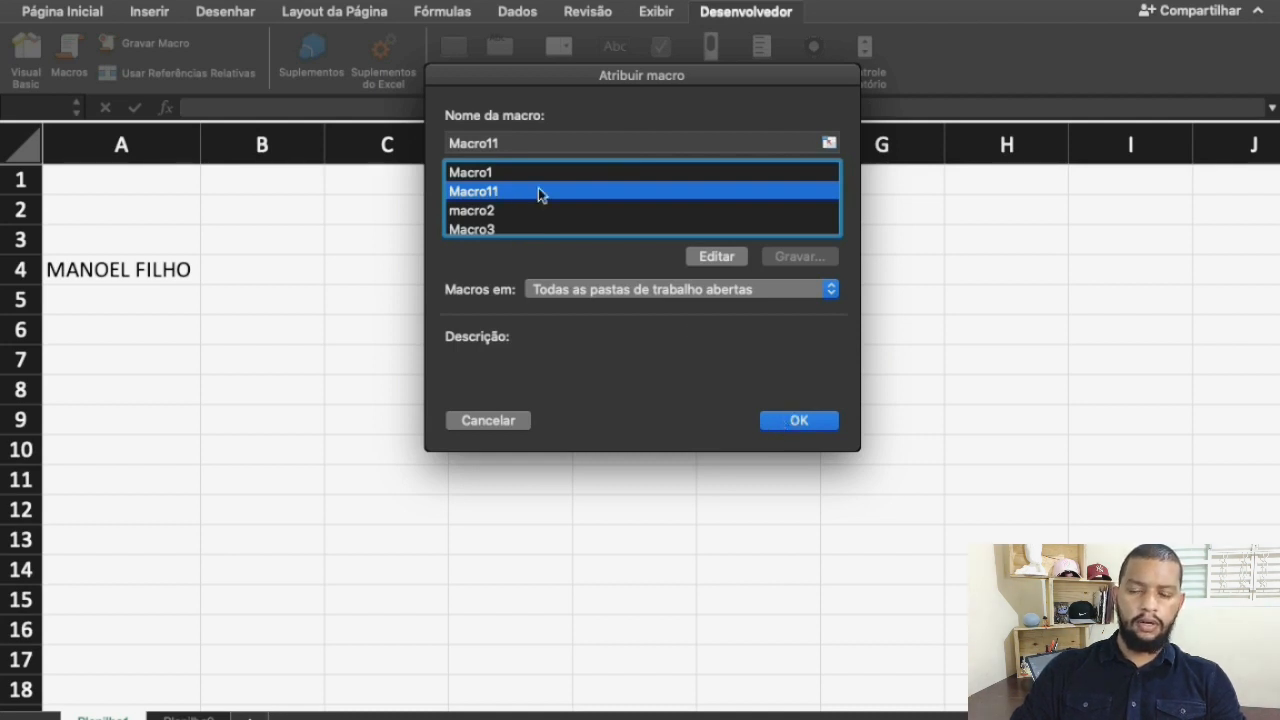
{"action": "left_click", "coordinate": [800, 421]}
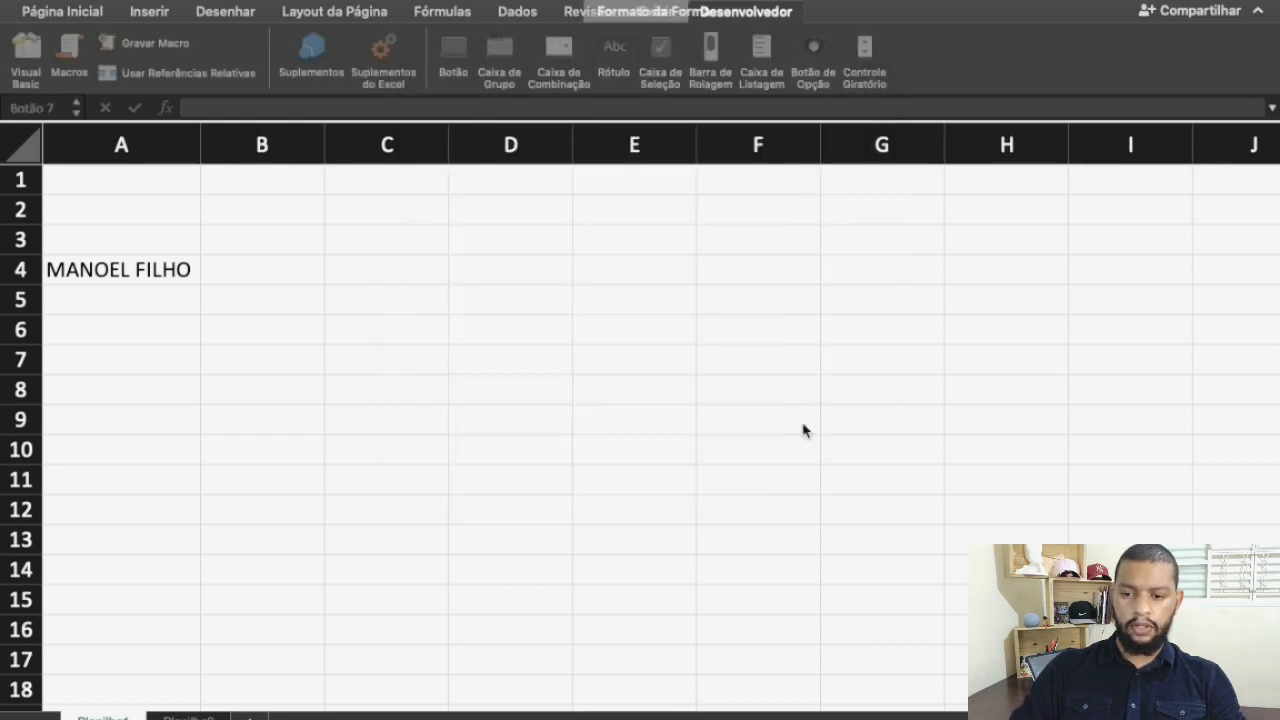
{"action": "left_click_drag", "start_coordinate": [235, 274], "coordinate": [222, 270]}
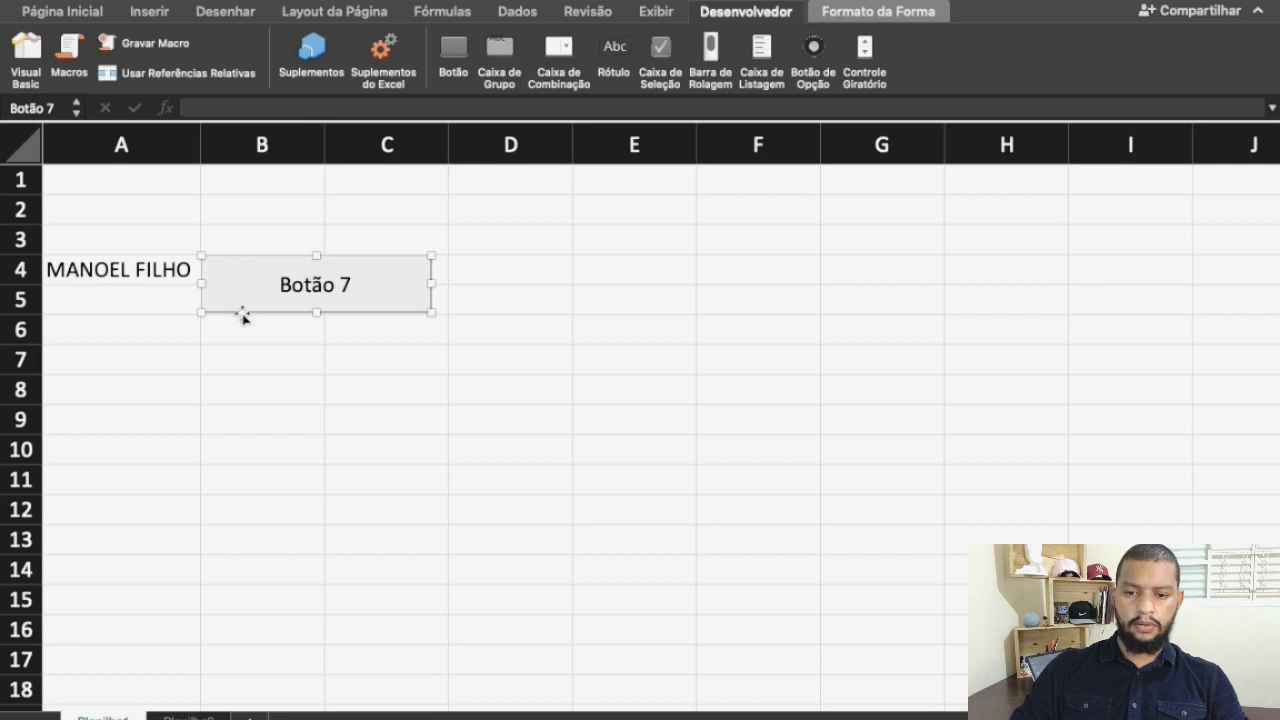
{"action": "left_click", "coordinate": [309, 384]}
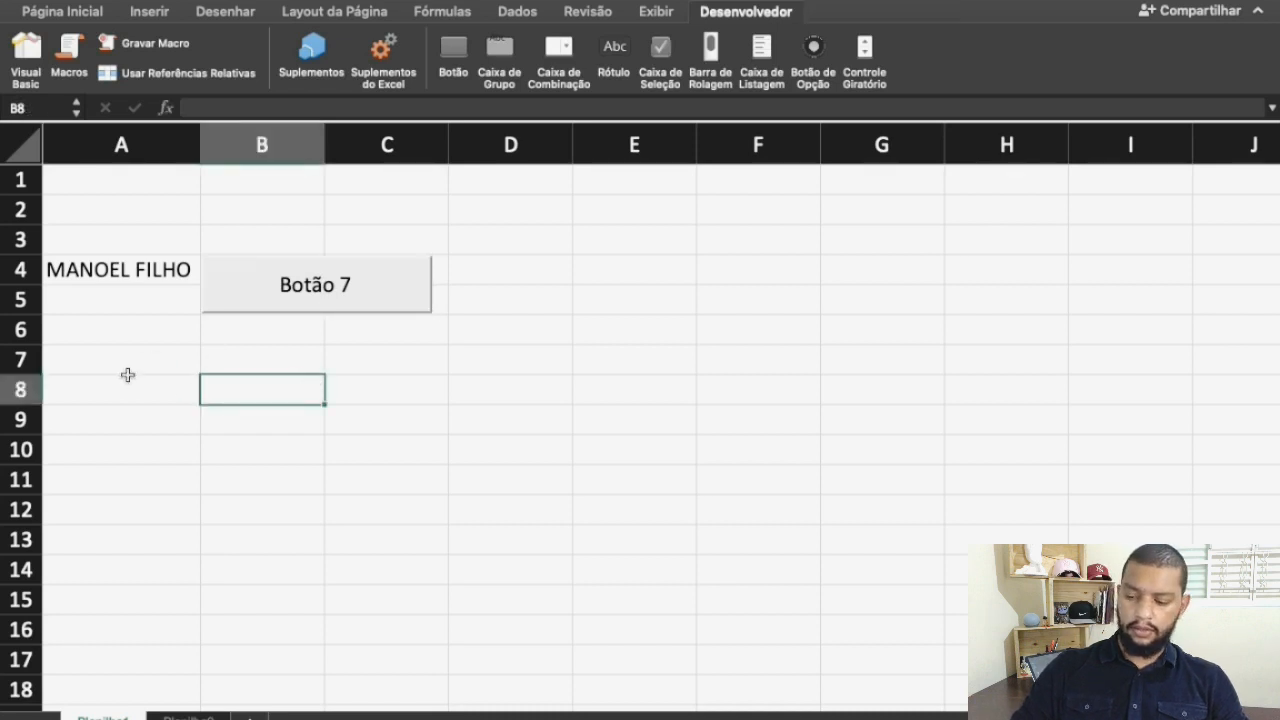
Test the button's macro by clearing cell A4, narrowing column A and running it
{"action": "left_click", "coordinate": [111, 275]}
{"action": "key", "text": "Delete"}
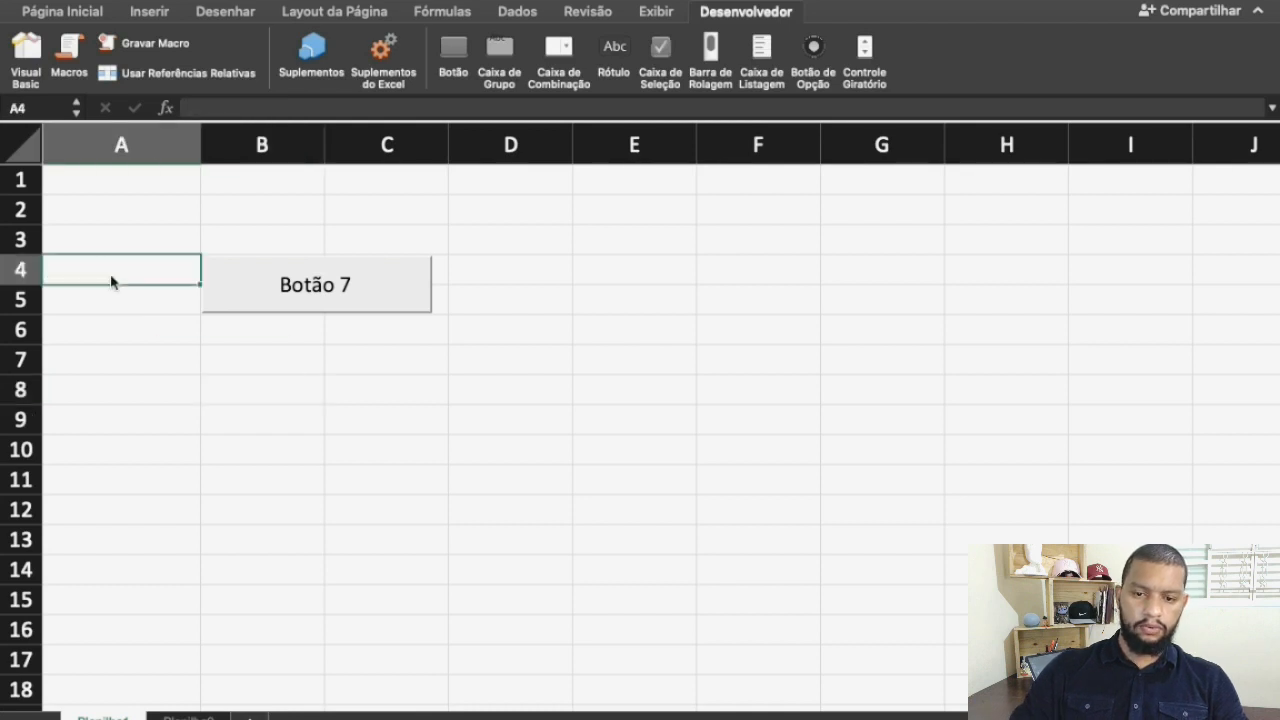
{"action": "left_click", "coordinate": [285, 377]}
{"action": "left_click_drag", "start_coordinate": [201, 147], "coordinate": [144, 147]}
{"action": "left_click", "coordinate": [332, 508]}
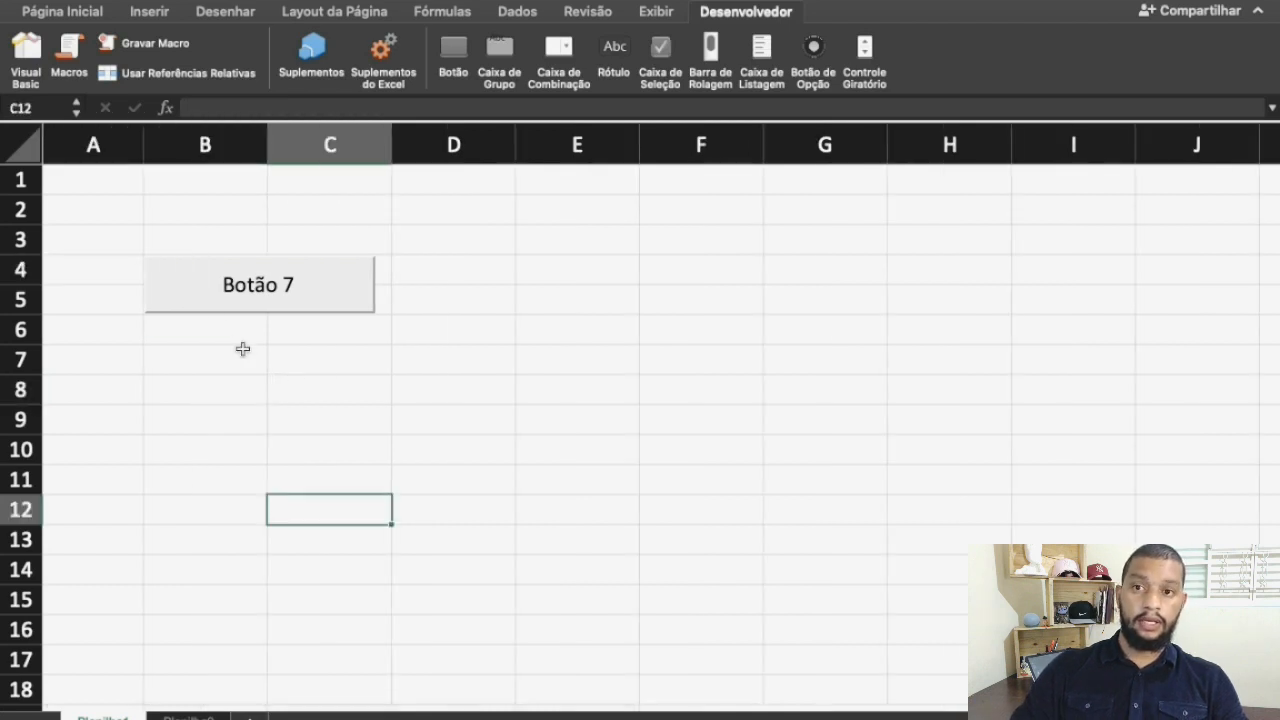
{"action": "left_click", "coordinate": [206, 303]}
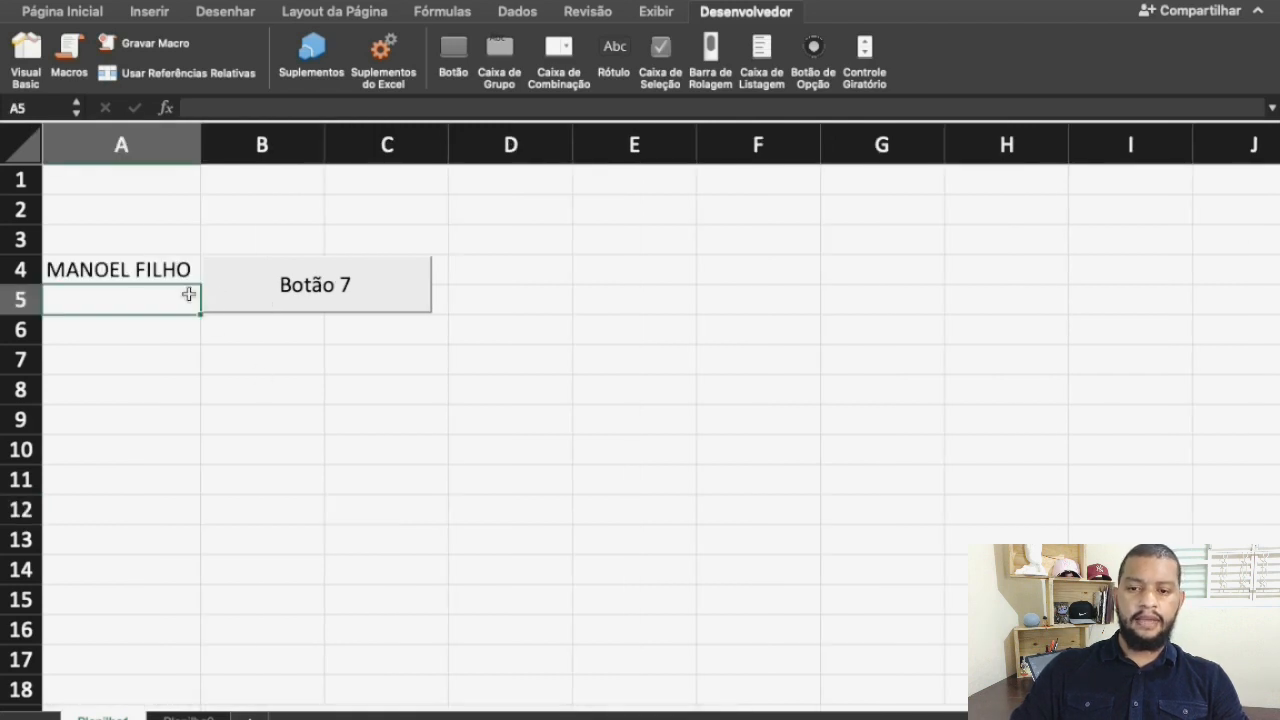
Clear cell A4 again, shrink column A to a very narrow width and rerun the macro with the button
{"action": "left_click", "coordinate": [145, 264]}
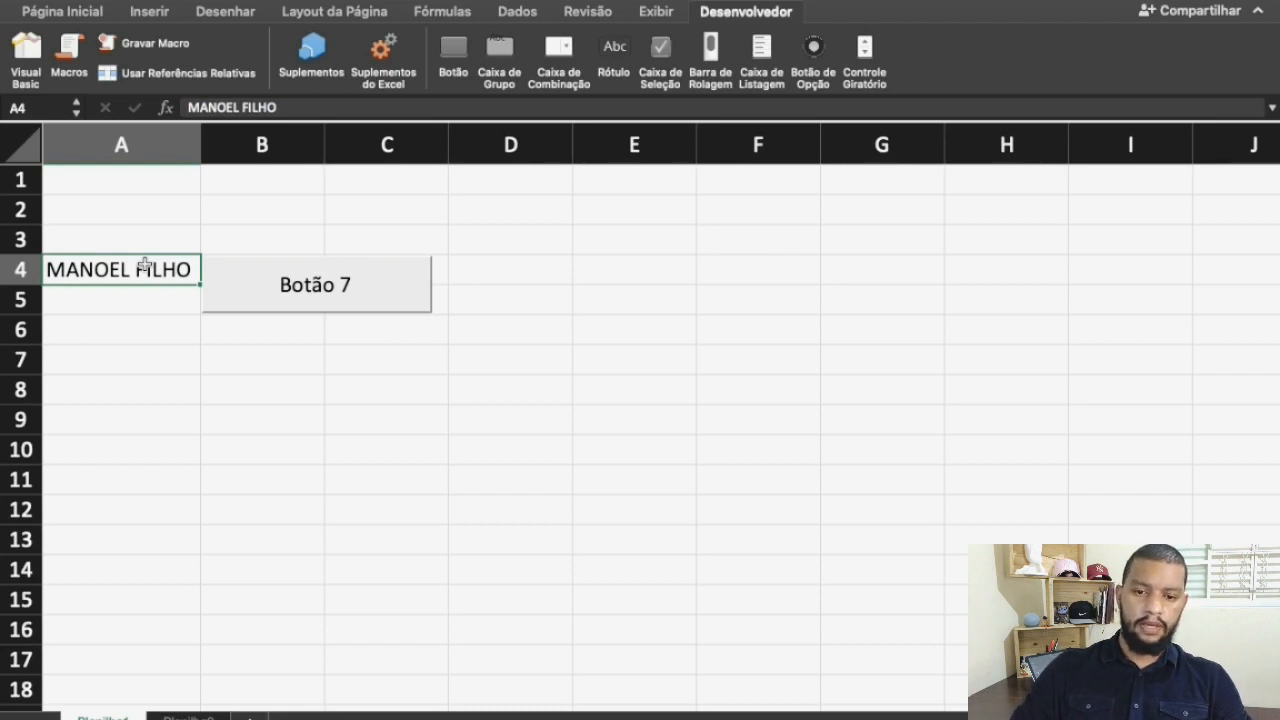
{"action": "key", "text": "Delete"}
{"action": "left_click_drag", "start_coordinate": [200, 135], "coordinate": [88, 187]}
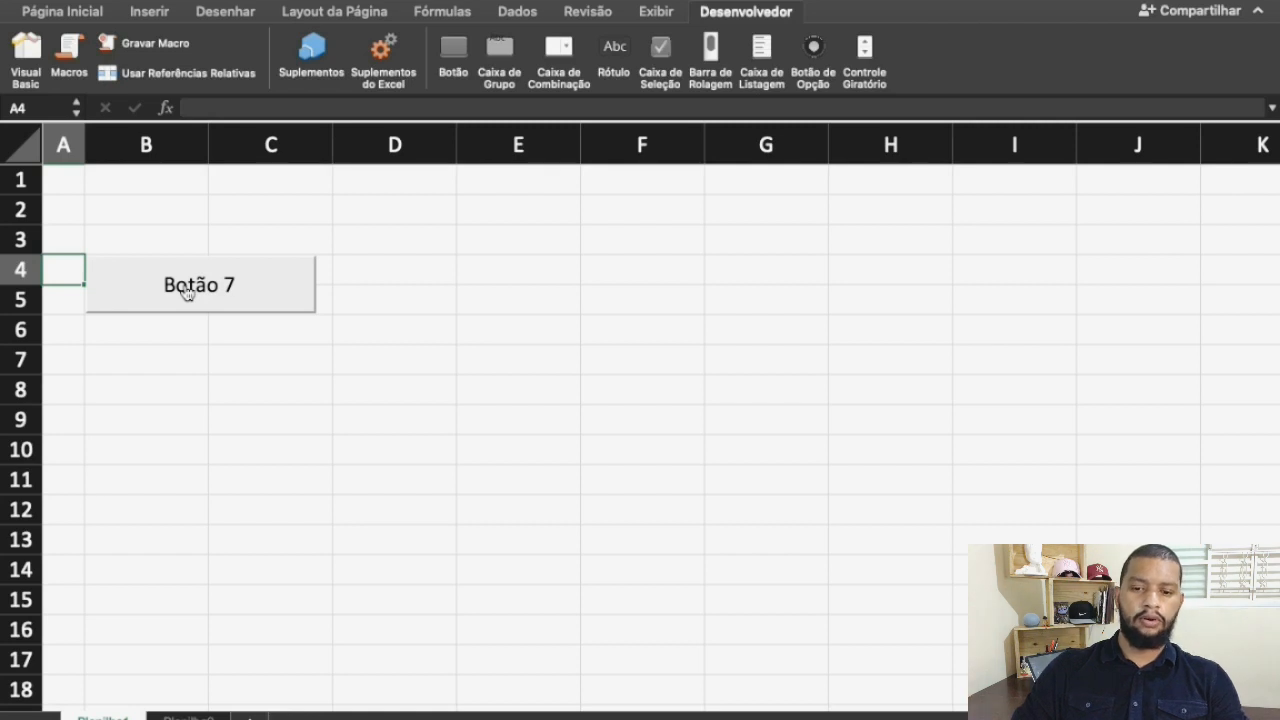
{"action": "left_click", "coordinate": [187, 292]}
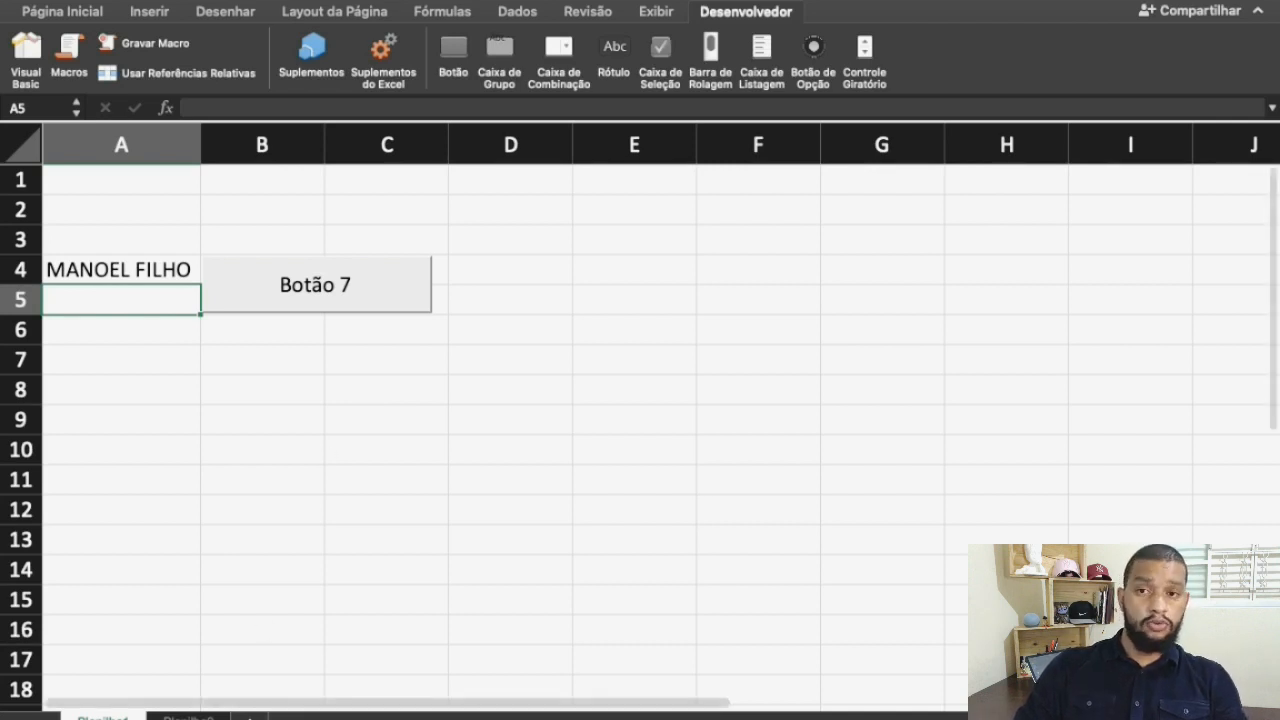
Copy the sales table in range A1:G5 on the second sheet
{"action": "left_click", "coordinate": [188, 717]}
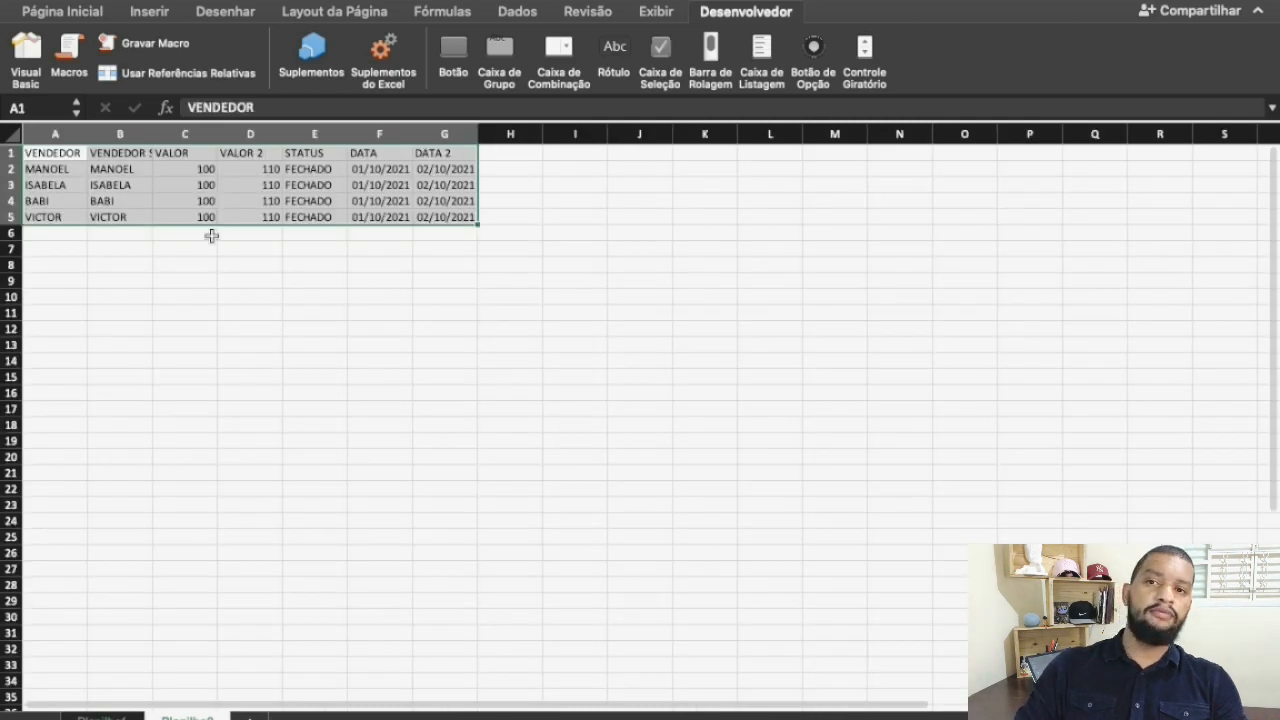
{"action": "left_click", "coordinate": [62, 155]}
{"action": "left_click", "coordinate": [440, 218], "text": "shift"}
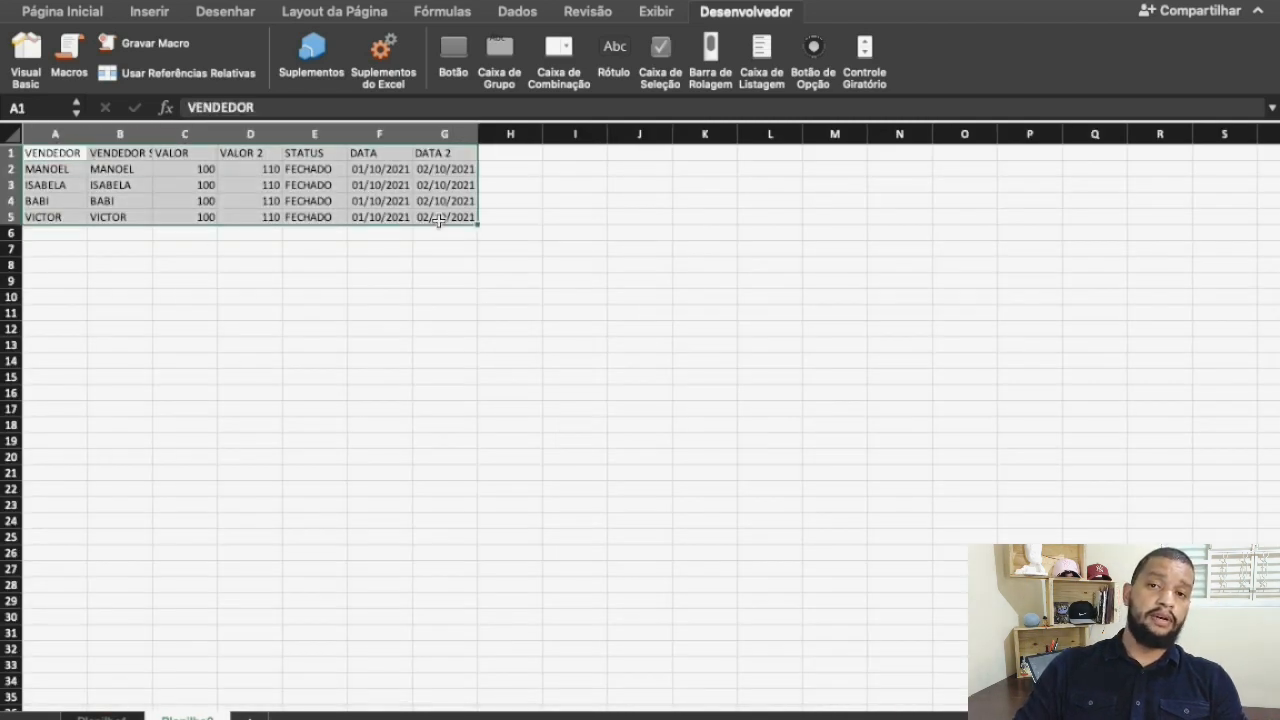
{"action": "key", "text": "super+c"}
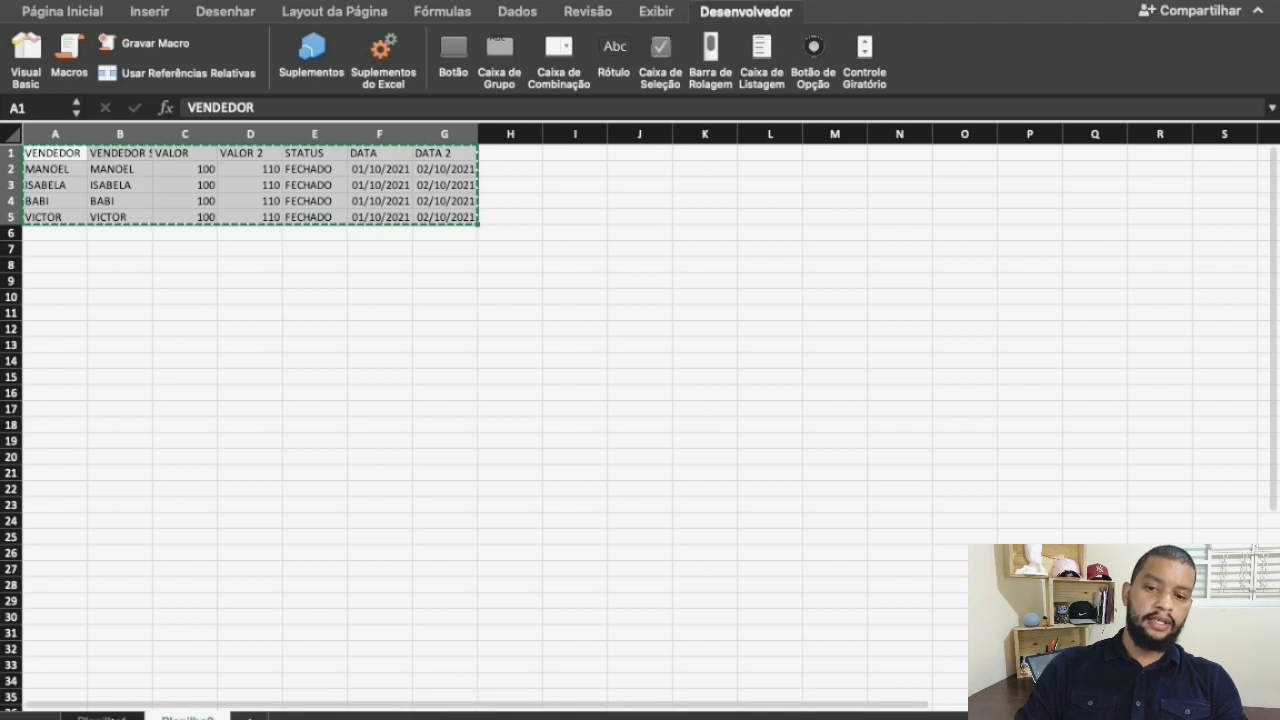
Delete the macro button and the name in cell A4 on the first sheet
{"action": "left_click", "coordinate": [103, 717]}
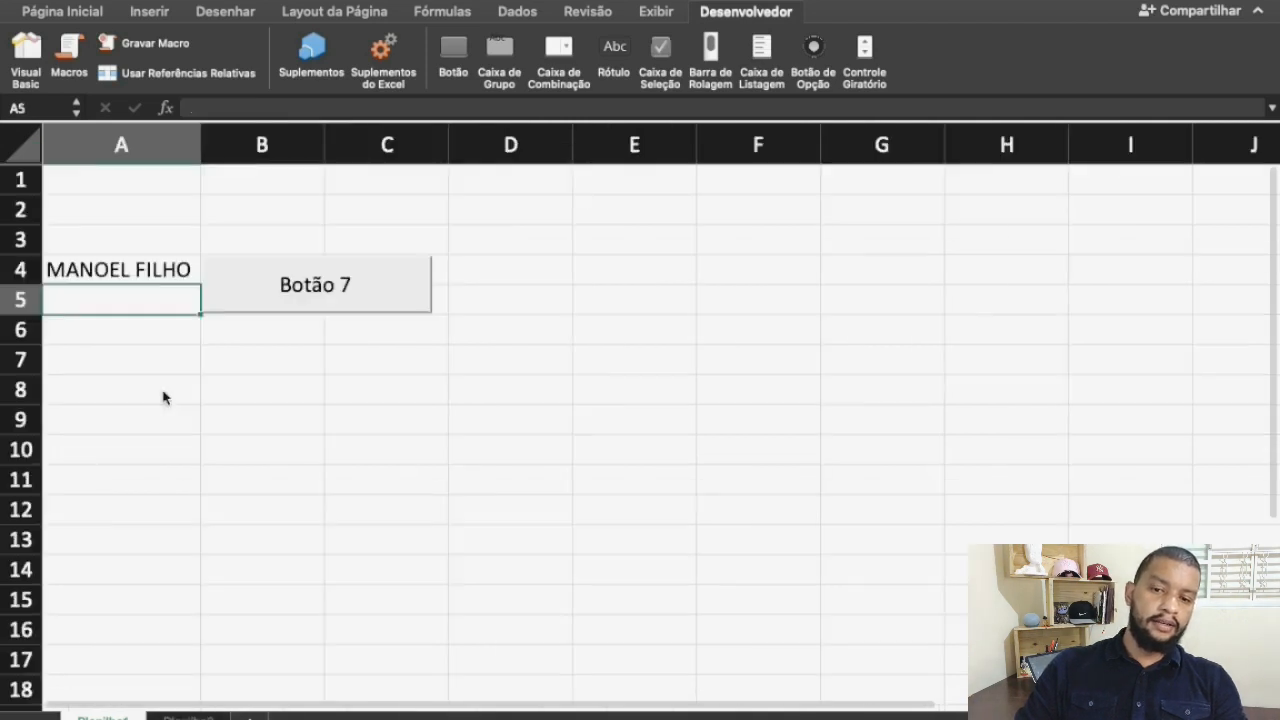
{"action": "right_click", "coordinate": [222, 278]}
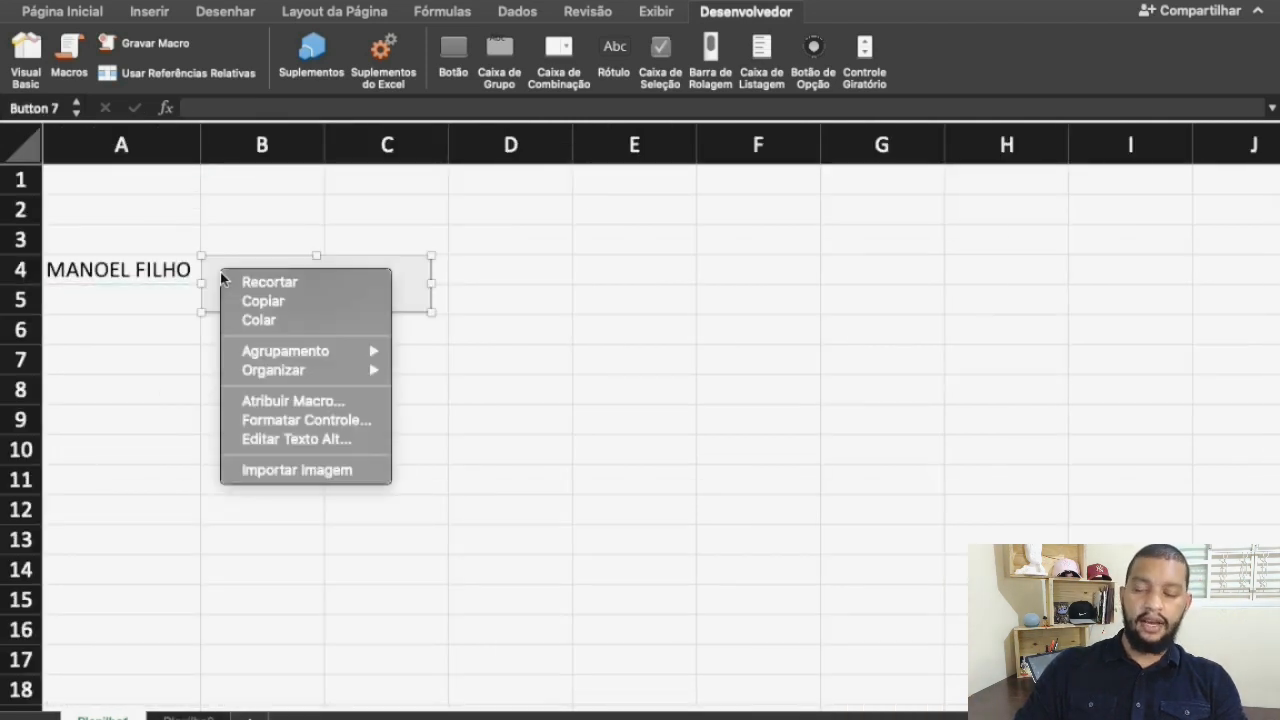
{"action": "left_click", "coordinate": [132, 278]}
{"action": "left_click", "coordinate": [142, 298]}
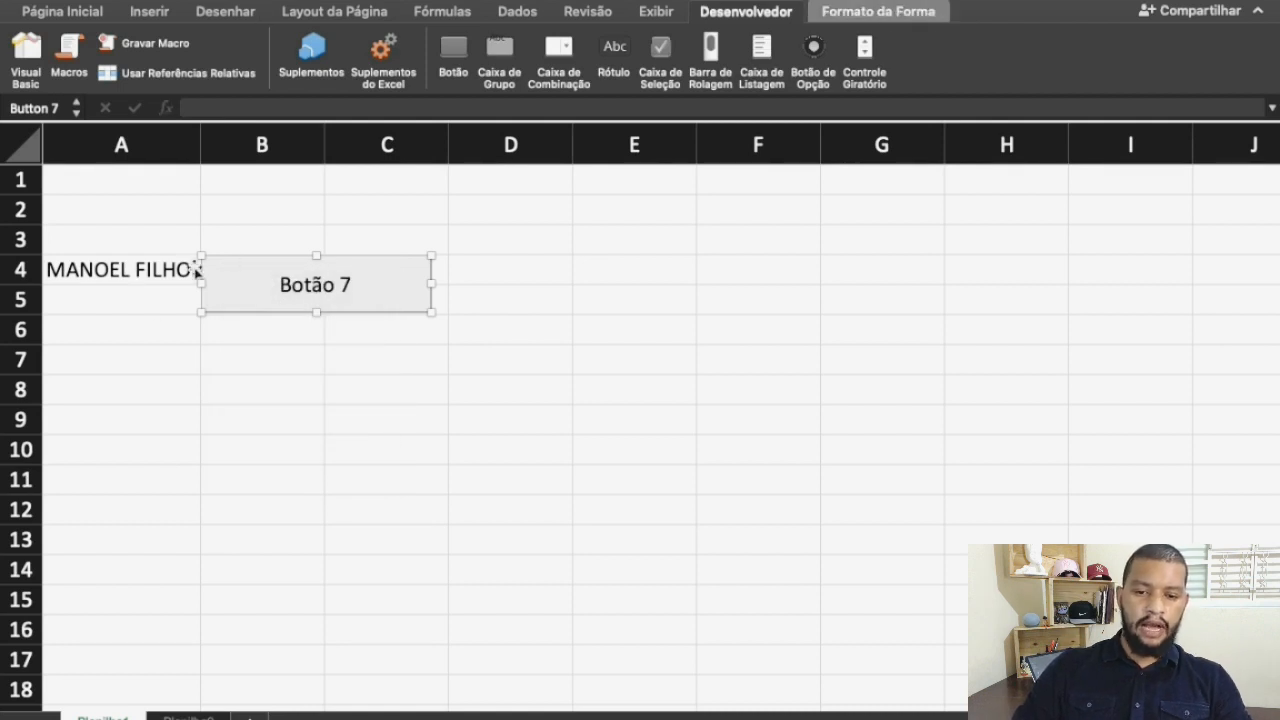
{"action": "key", "text": "Delete"}
{"action": "left_click", "coordinate": [157, 270]}
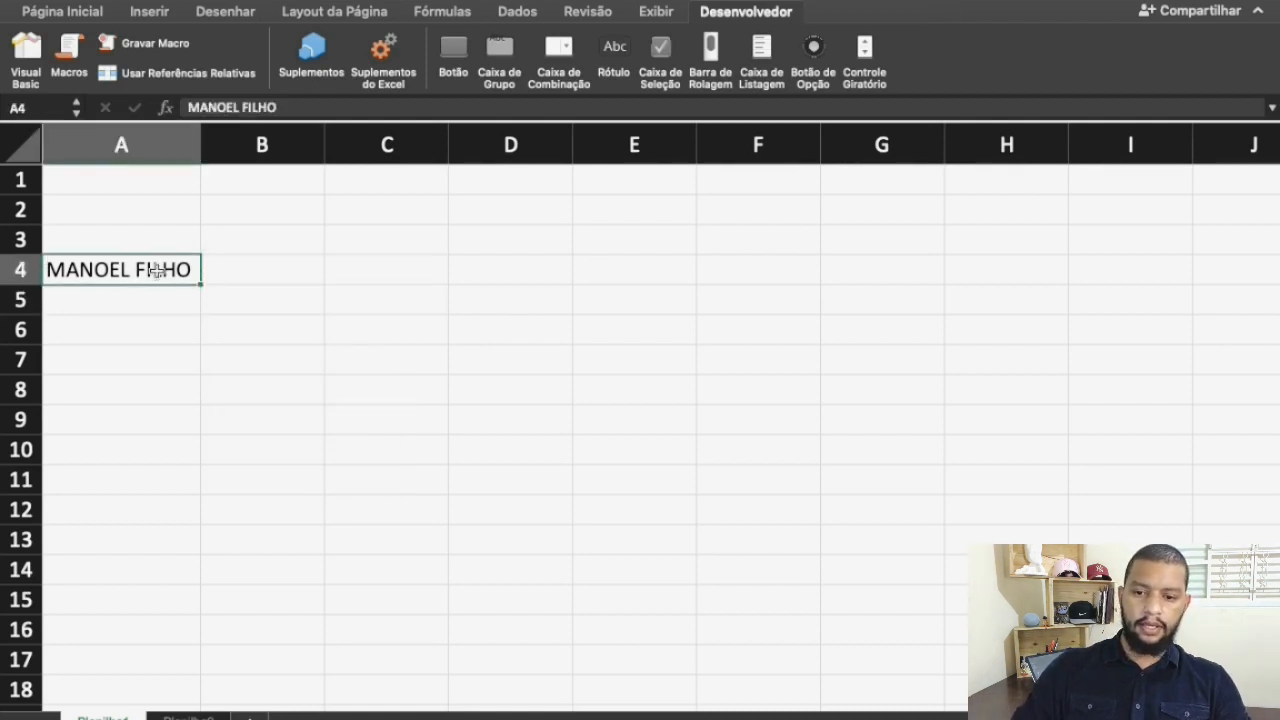
{"action": "key", "text": "Delete"}
{"action": "left_click", "coordinate": [238, 331]}
Enter the headers VENDEDOR, VALOR, STATUS and DATA in cells A1:D1
{"action": "left_click", "coordinate": [86, 180]}
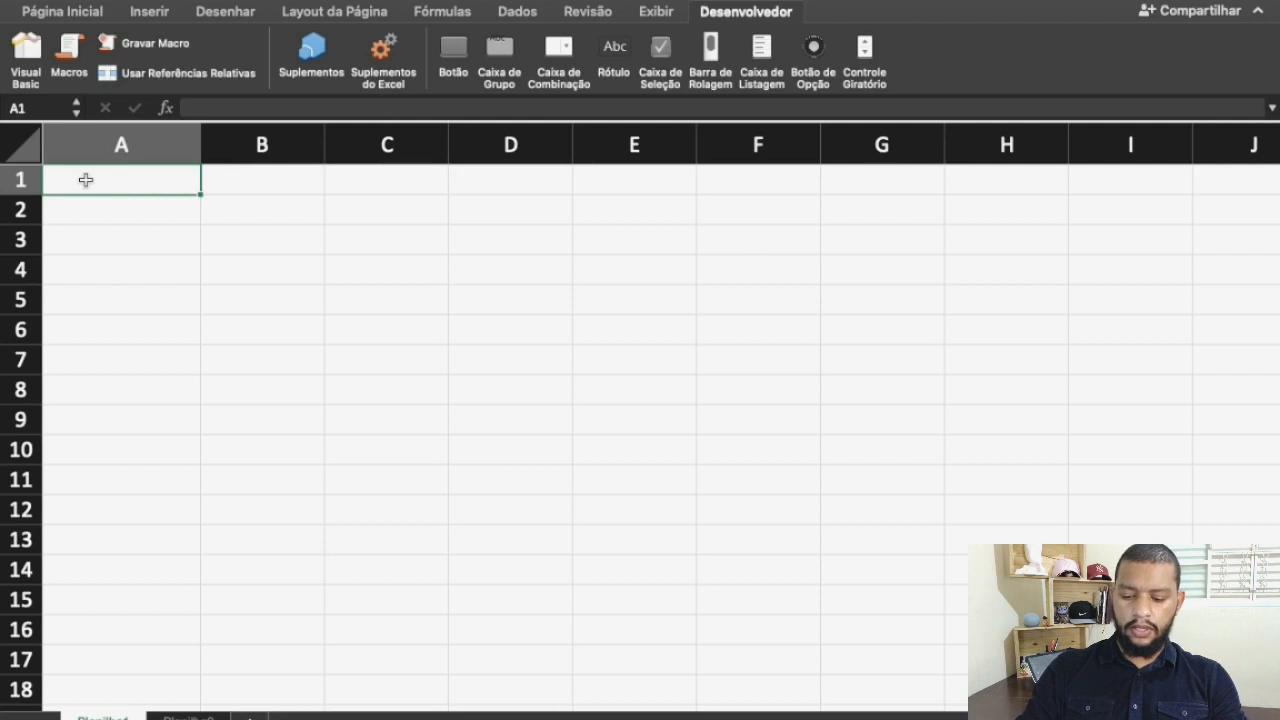
{"action": "type", "text": "VENDEDOR"}
{"action": "key", "text": "Tab"}
{"action": "type", "text": "VALOR"}
{"action": "key", "text": "Tab"}
{"action": "type", "text": "STATUS"}
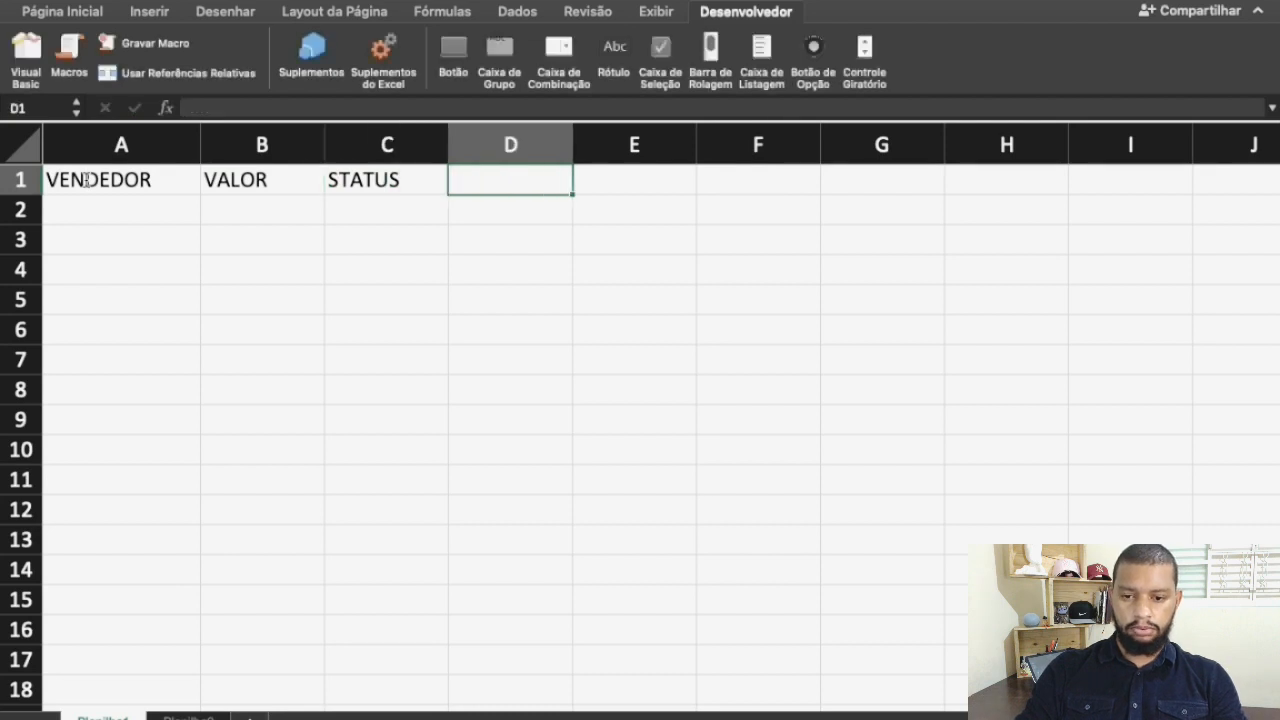
{"action": "type", "text": "DATA"}
{"action": "key", "text": "Tab"}
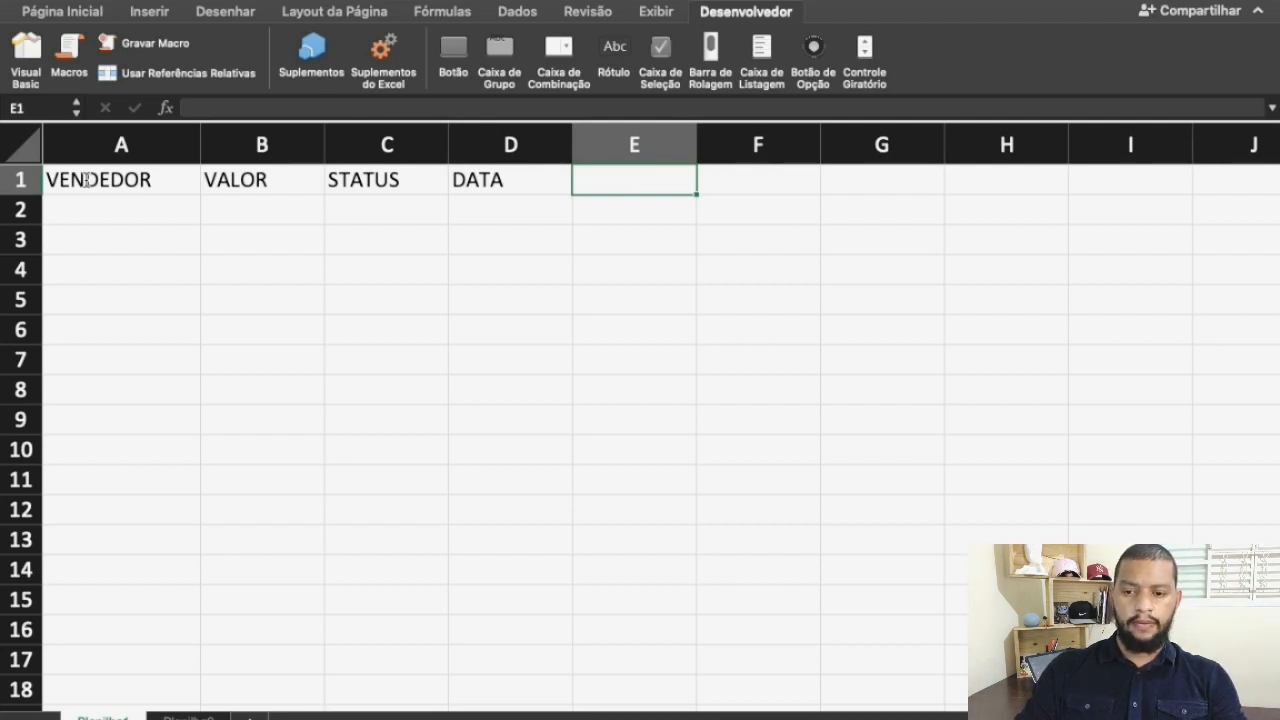
Add the headers VALOR 2, DATA 2 and VENDEDOR SUB in cells E1:G1
{"action": "type", "text": "V"}
{"action": "key", "text": "BackSpace"}
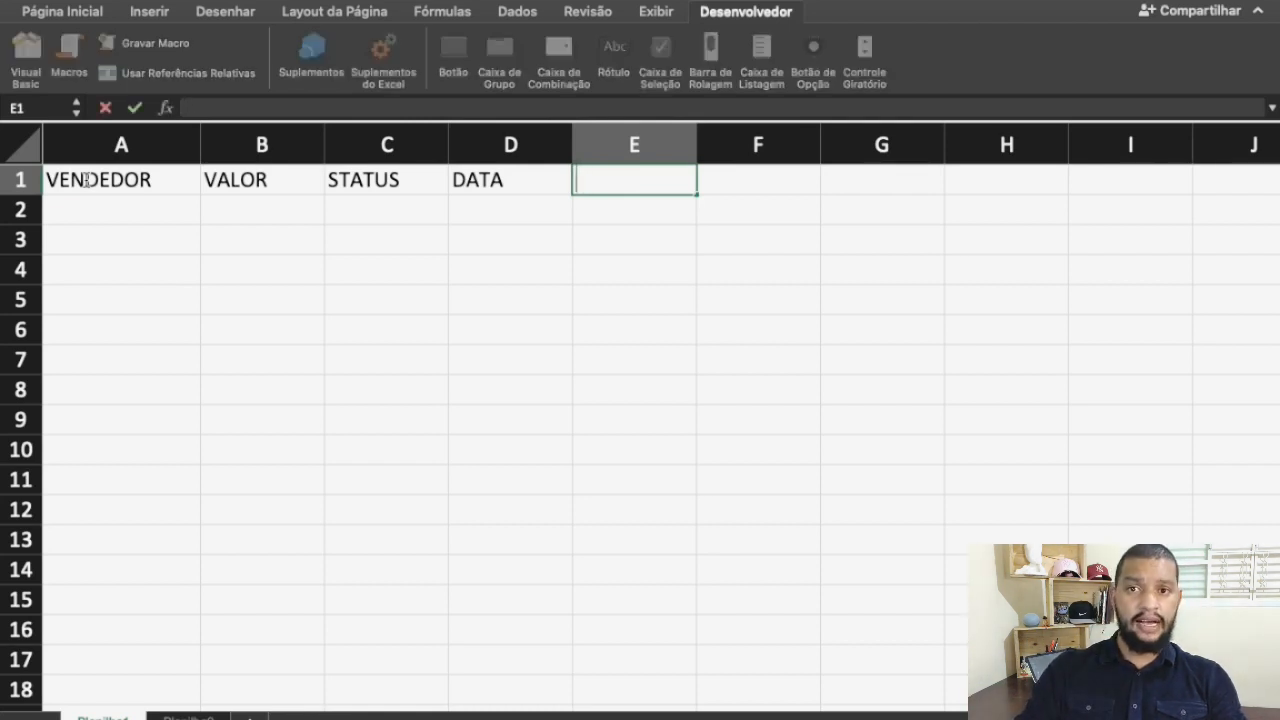
{"action": "type", "text": "VALOR 2"}
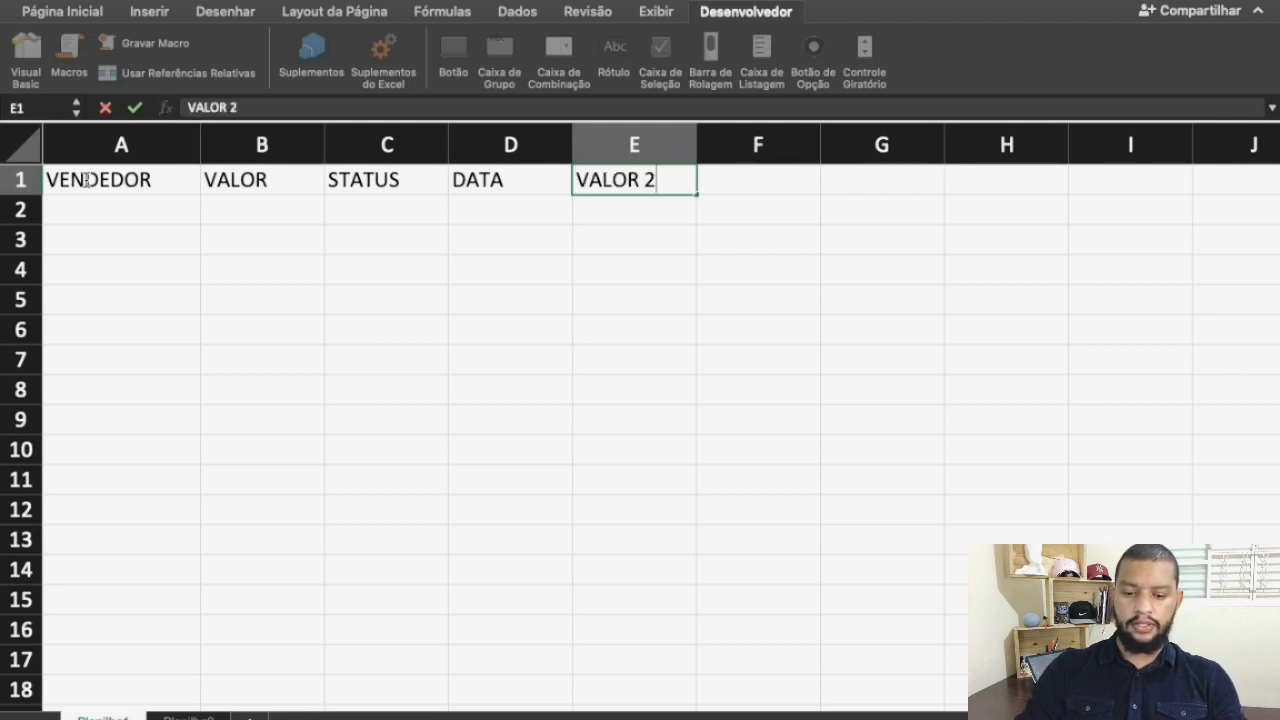
{"action": "key", "text": "Tab"}
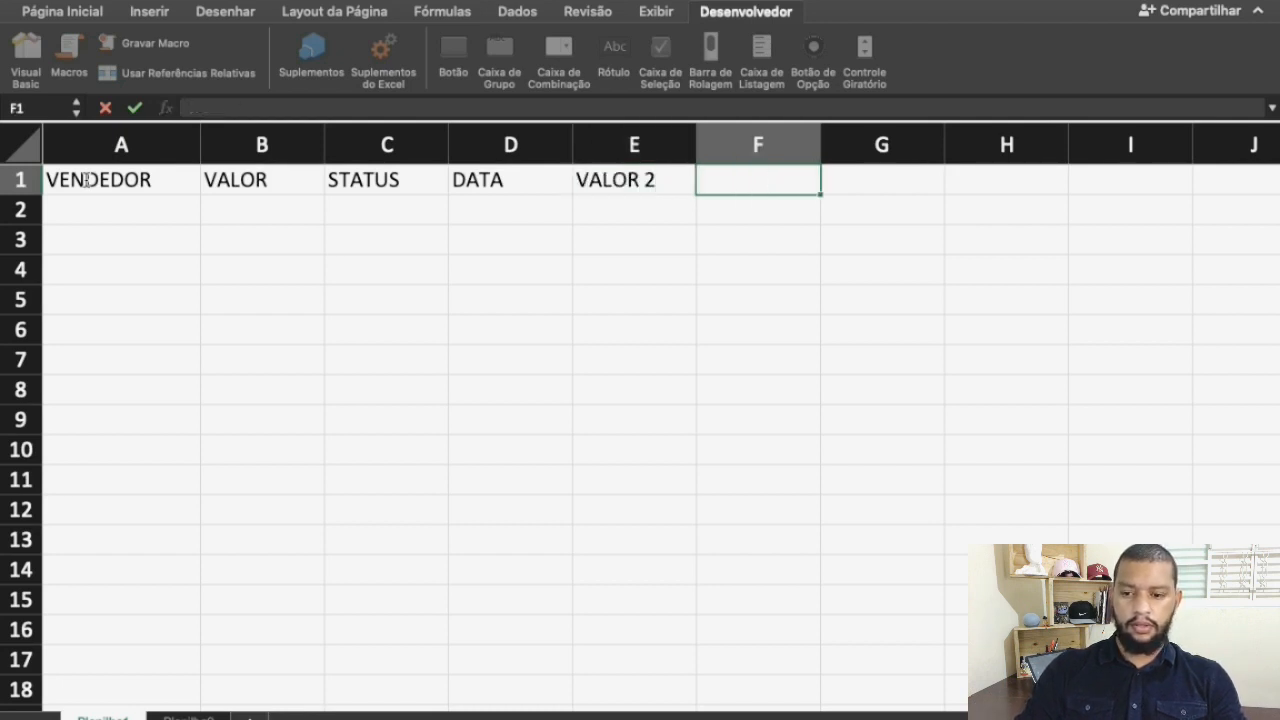
{"action": "type", "text": "DATA 2"}
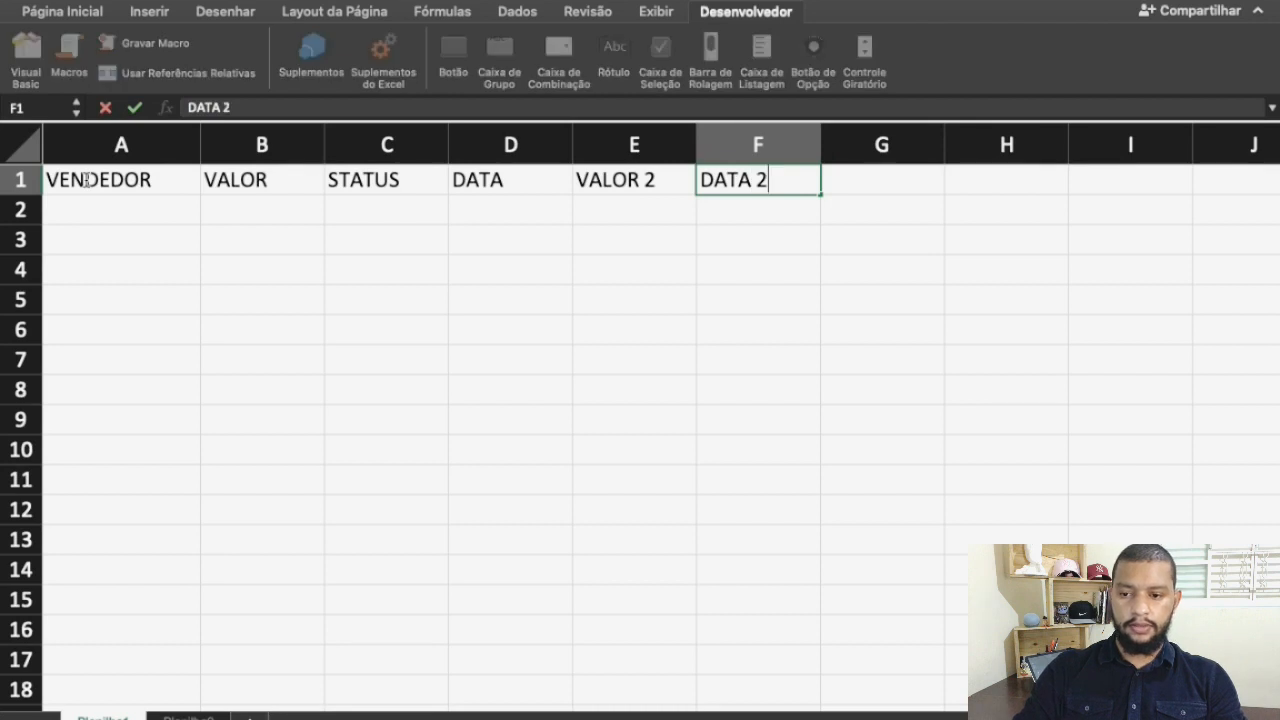
{"action": "key", "text": "Tab"}
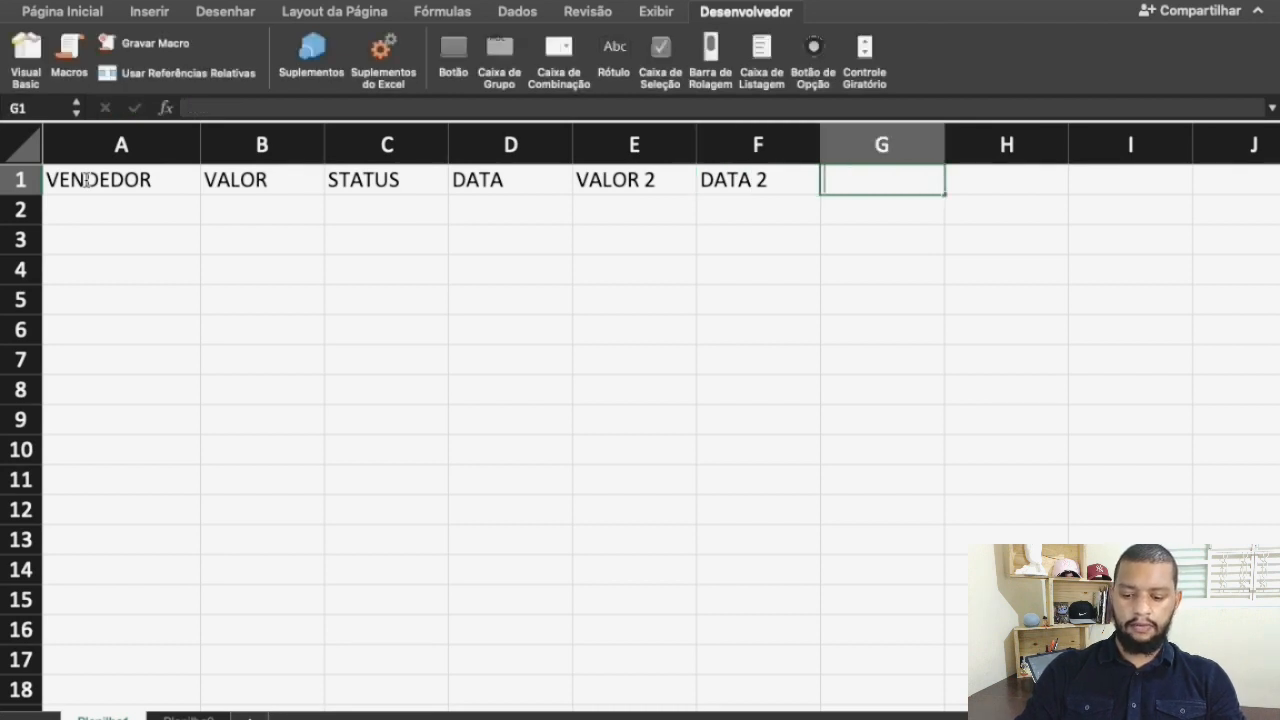
{"action": "type", "text": "VENDEDOR SUB"}
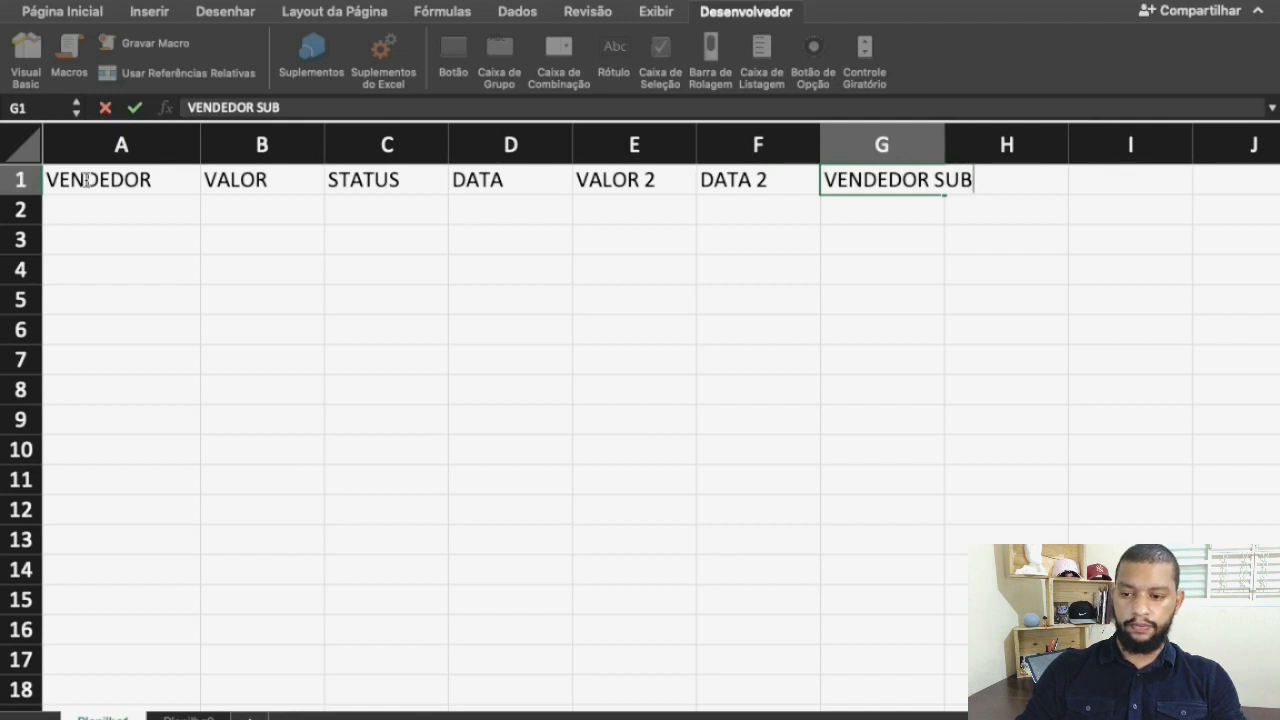
{"action": "key", "text": "Return"}
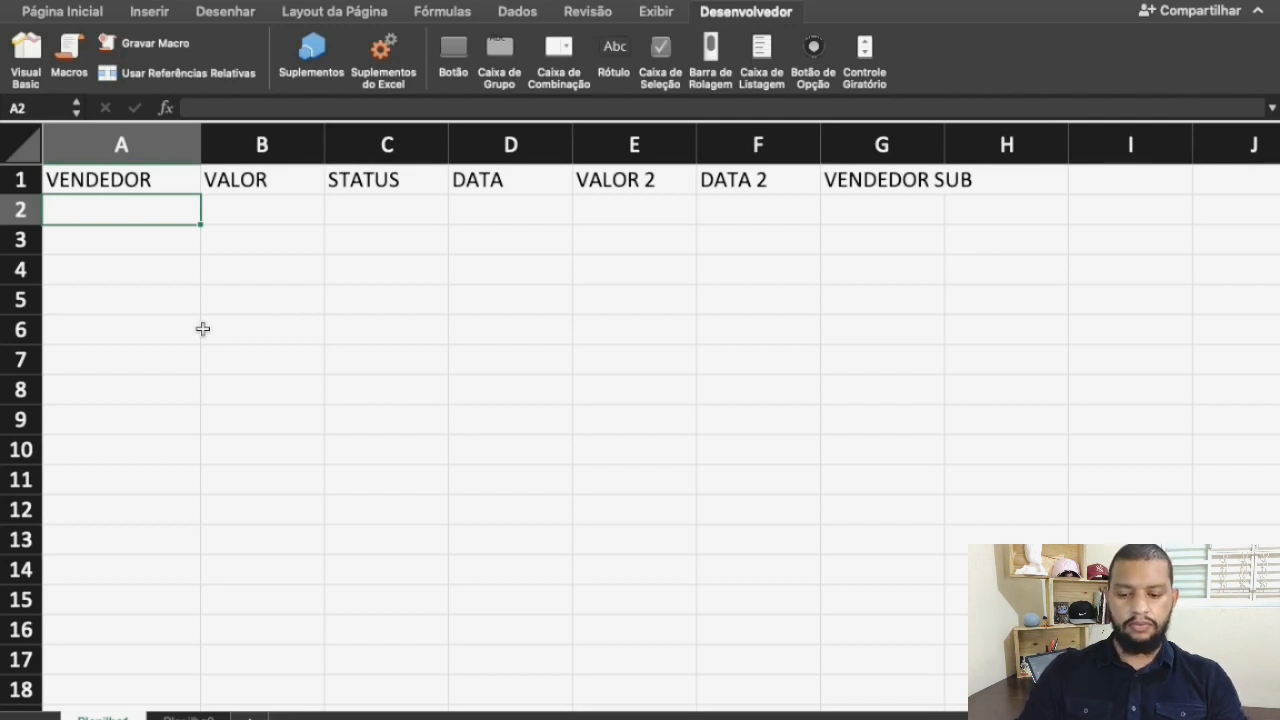
Enter the four sellers' first names under VENDEDOR in cells A2:A5, in the same order as on the second sheet
{"action": "type", "text": "MANOEL"}
{"action": "key", "text": "Tab"}
{"action": "key", "text": "Return"}
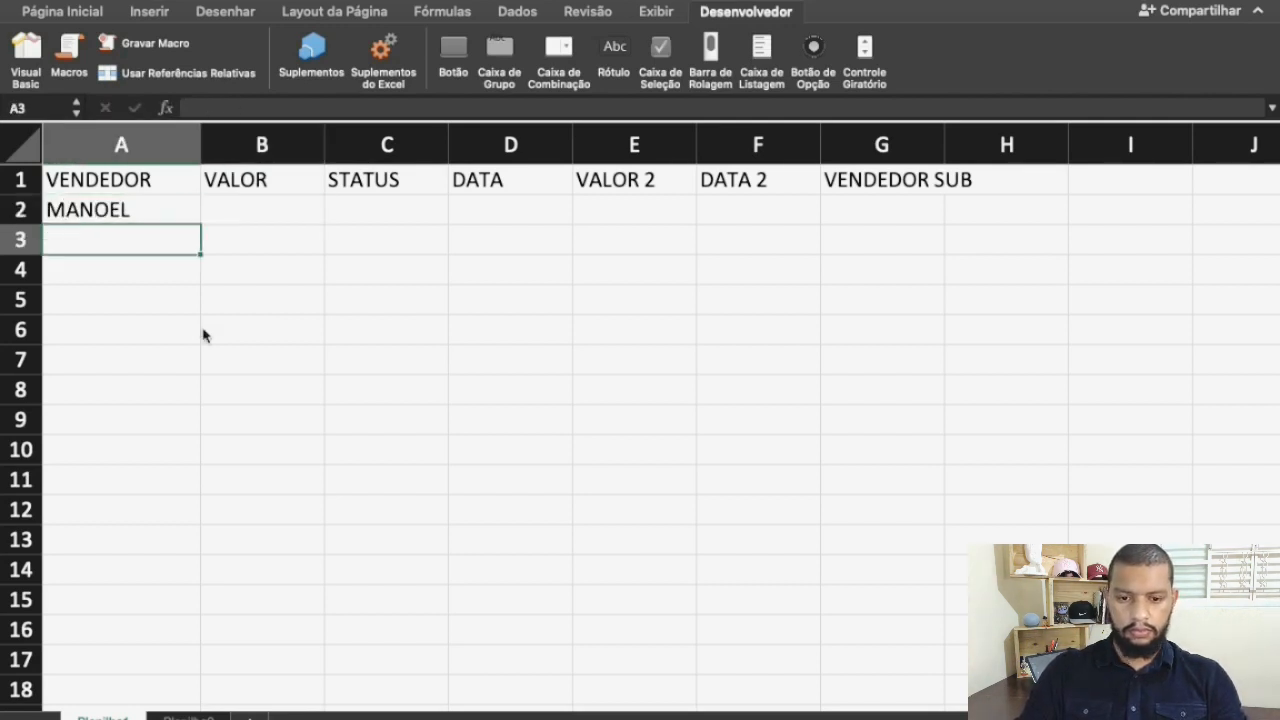
{"action": "type", "text": "ISABELA"}
{"action": "key", "text": "Return"}
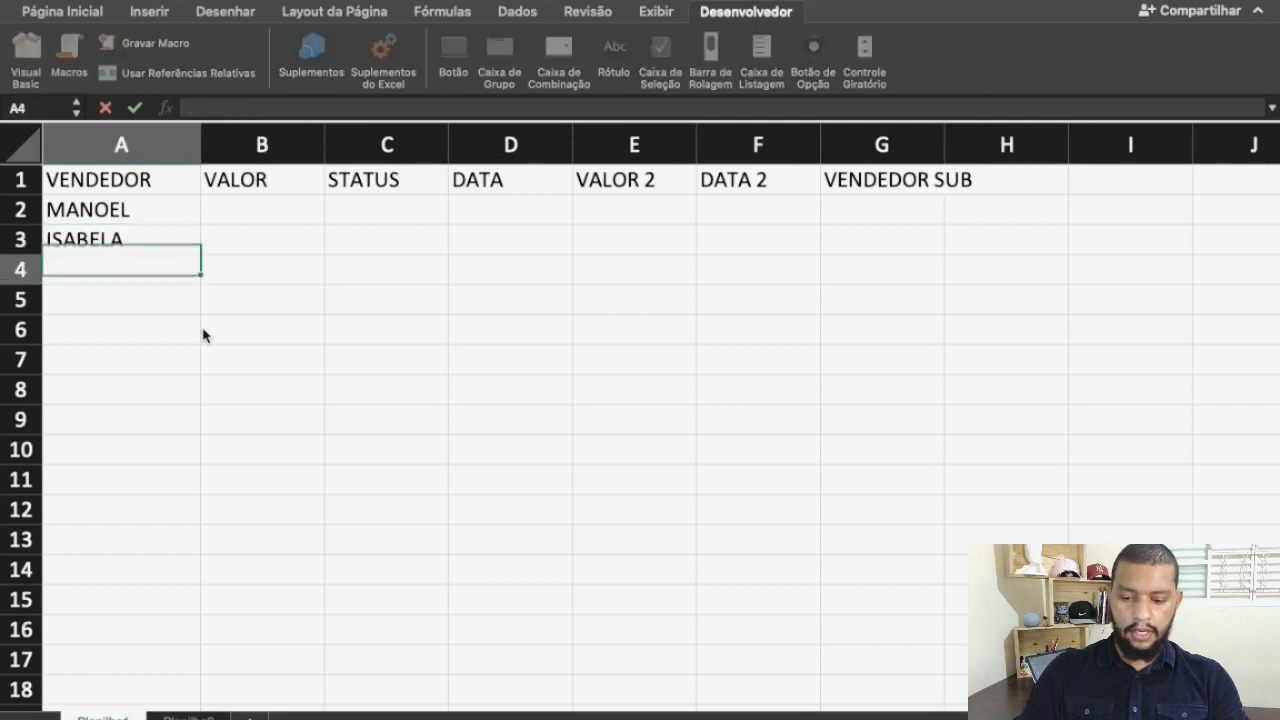
{"action": "type", "text": "BABI"}
{"action": "key", "text": "Return"}
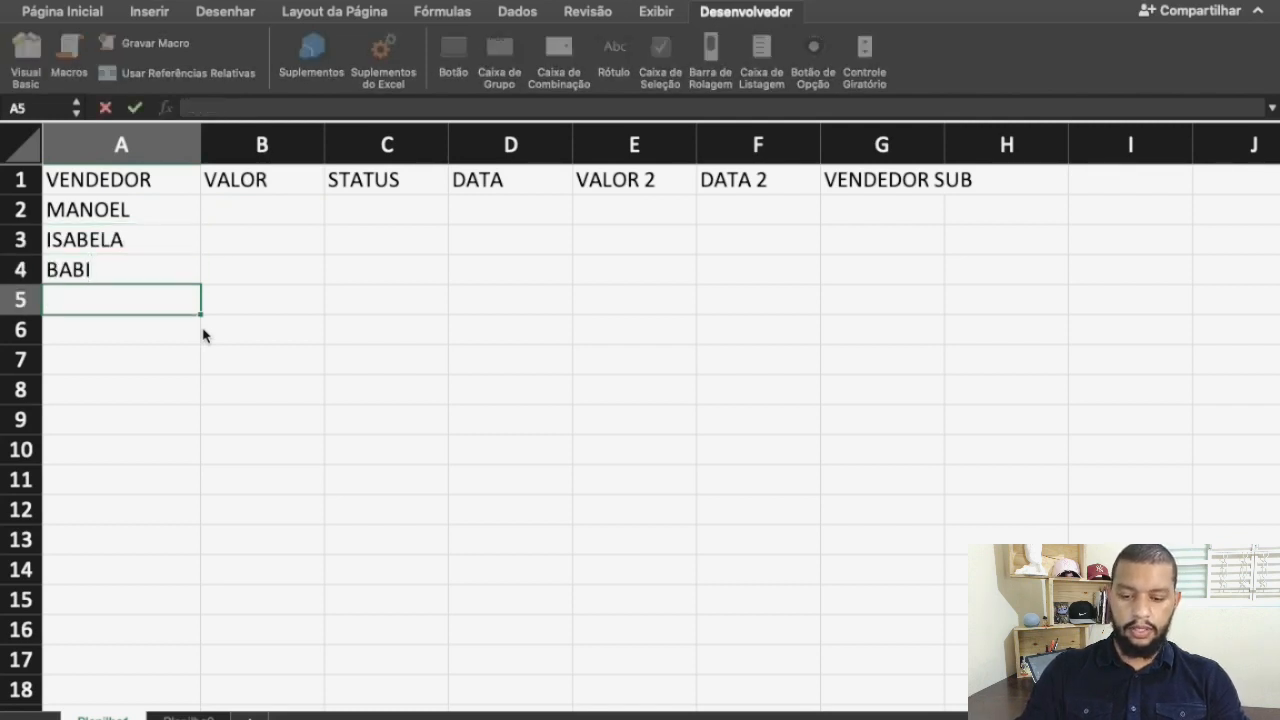
{"action": "type", "text": "VICTOR"}
{"action": "key", "text": "Tab"}
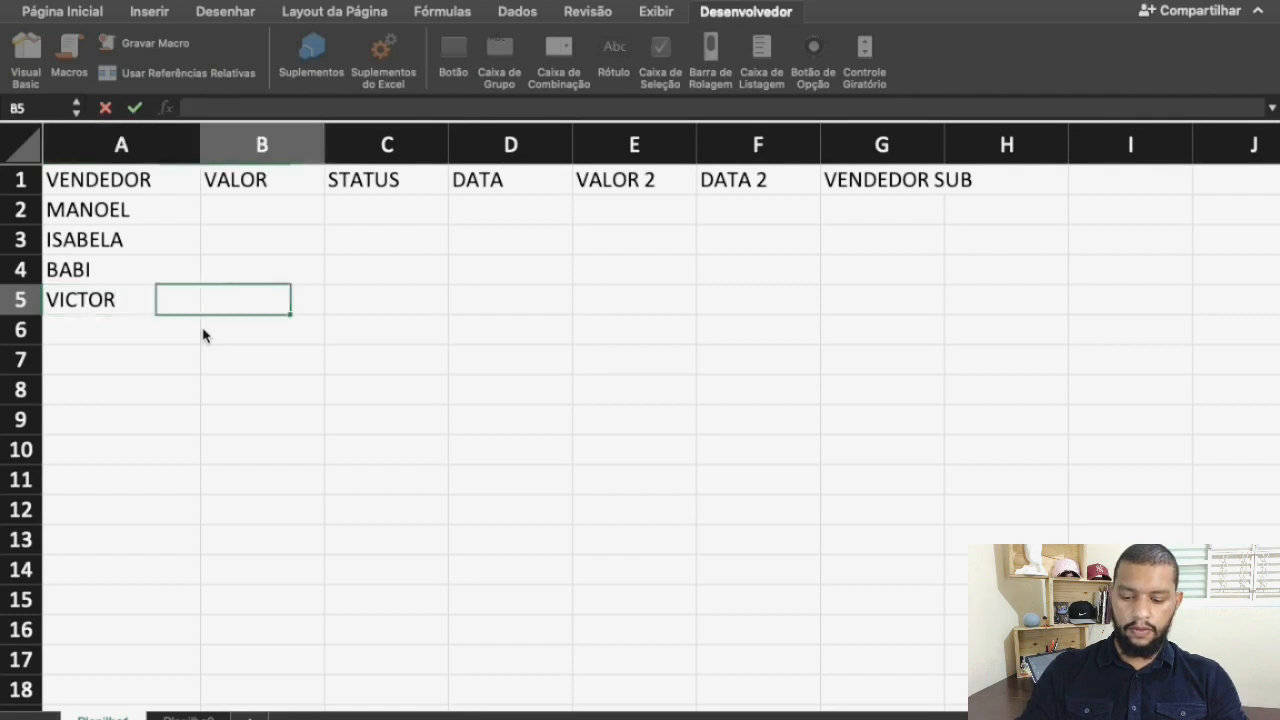
Fill the VALOR column with 100 for each seller in cells B2:B5
{"action": "key", "text": "Up"}
{"action": "key", "text": "Up"}
{"action": "key", "text": "Up"}
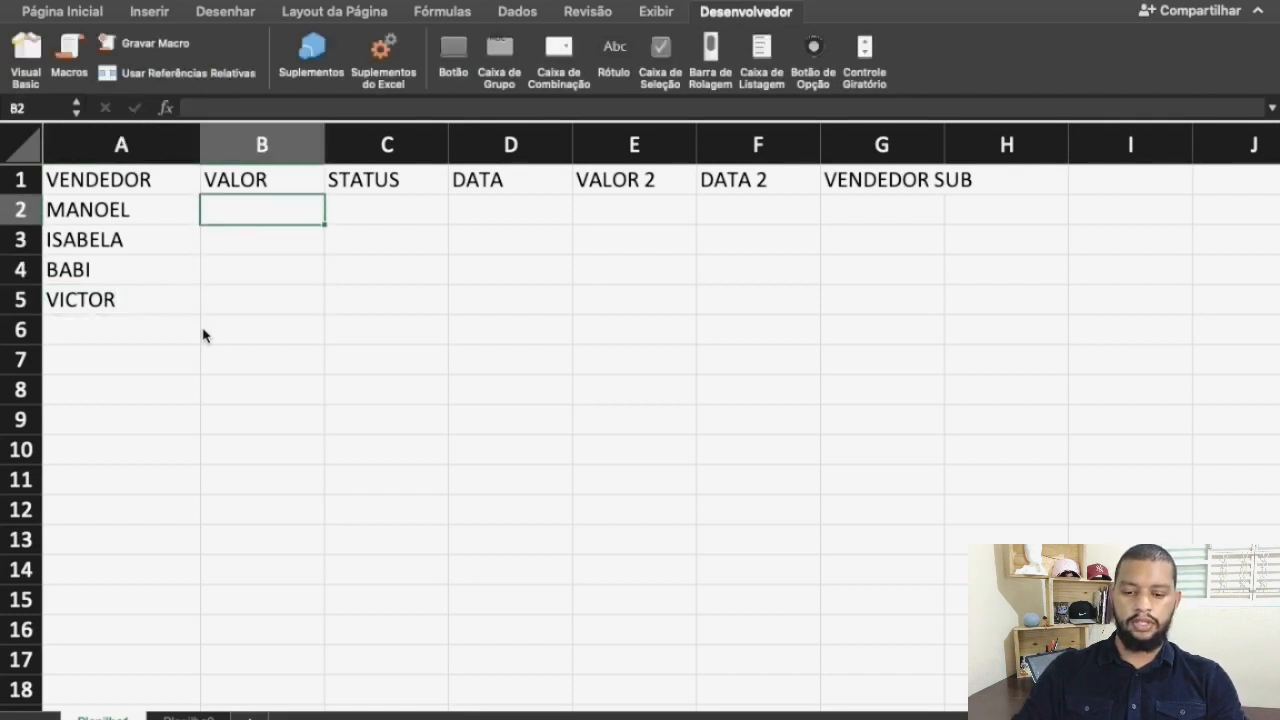
{"action": "type", "text": "100"}
{"action": "key", "text": "Return"}
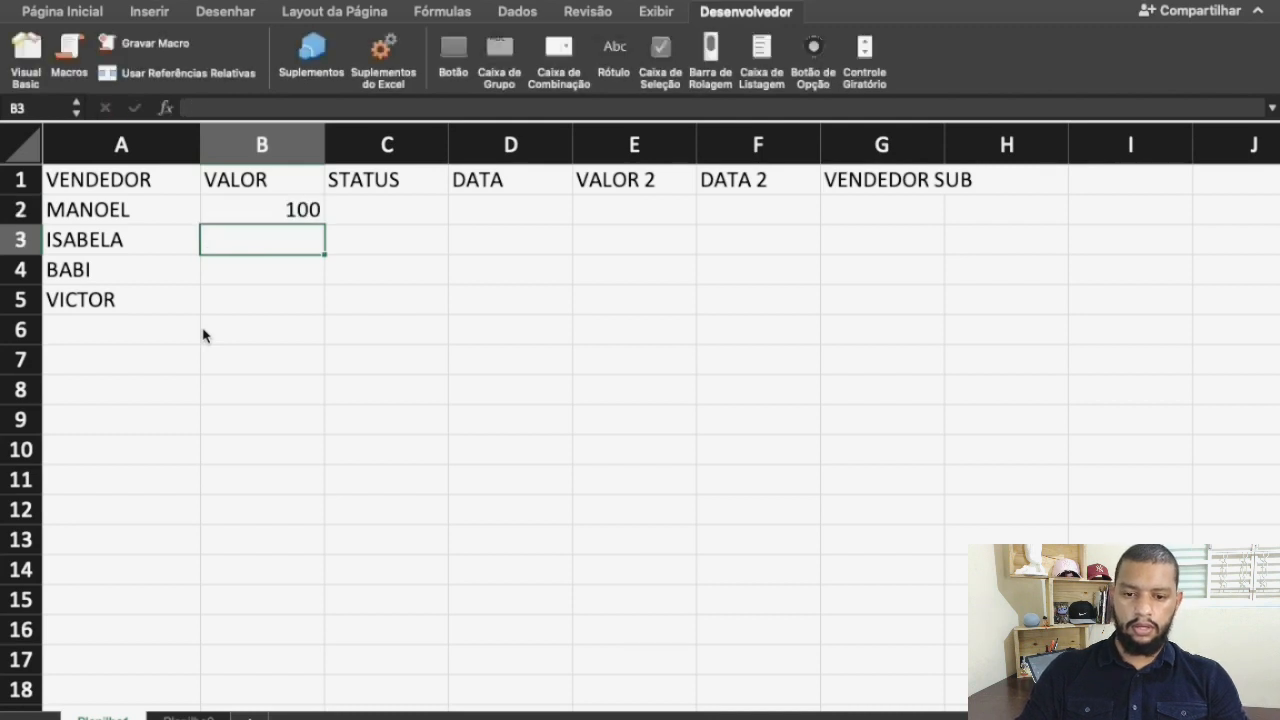
{"action": "type", "text": "100"}
{"action": "key", "text": "Return"}
{"action": "type", "text": "100"}
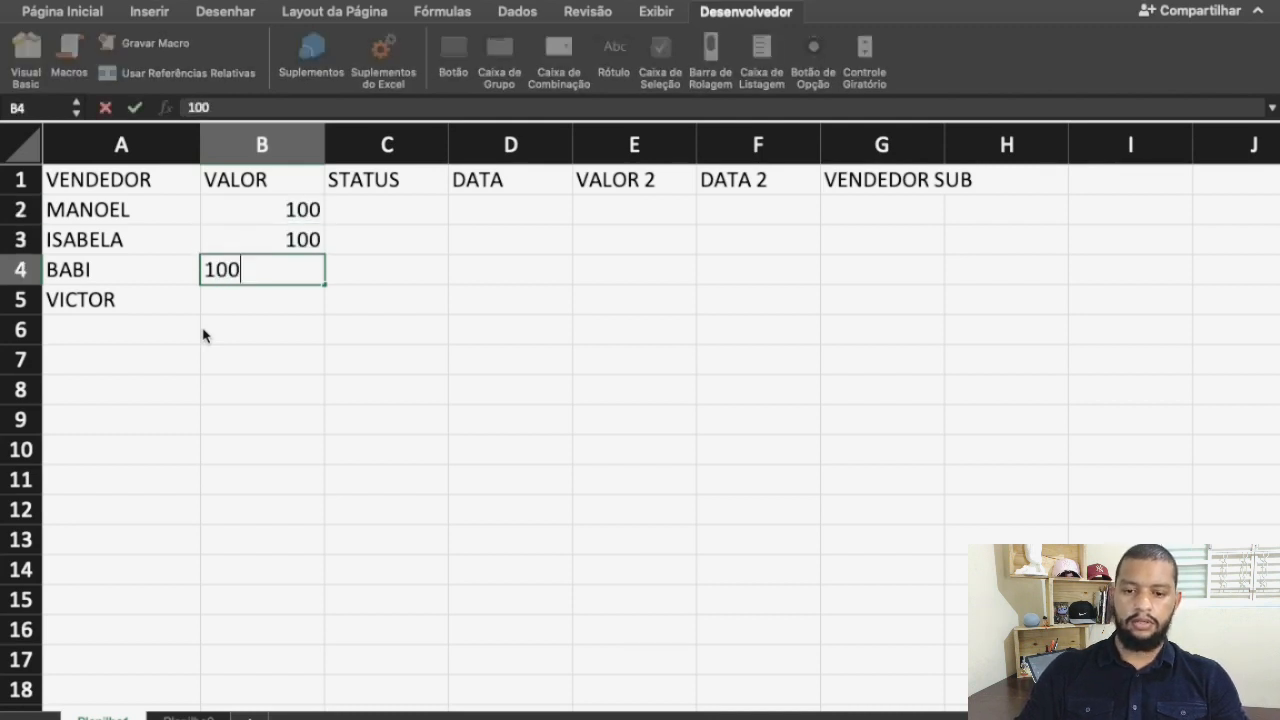
{"action": "key", "text": "Return"}
{"action": "type", "text": "100"}
{"action": "key", "text": "Return"}
{"action": "type", "text": "100"}
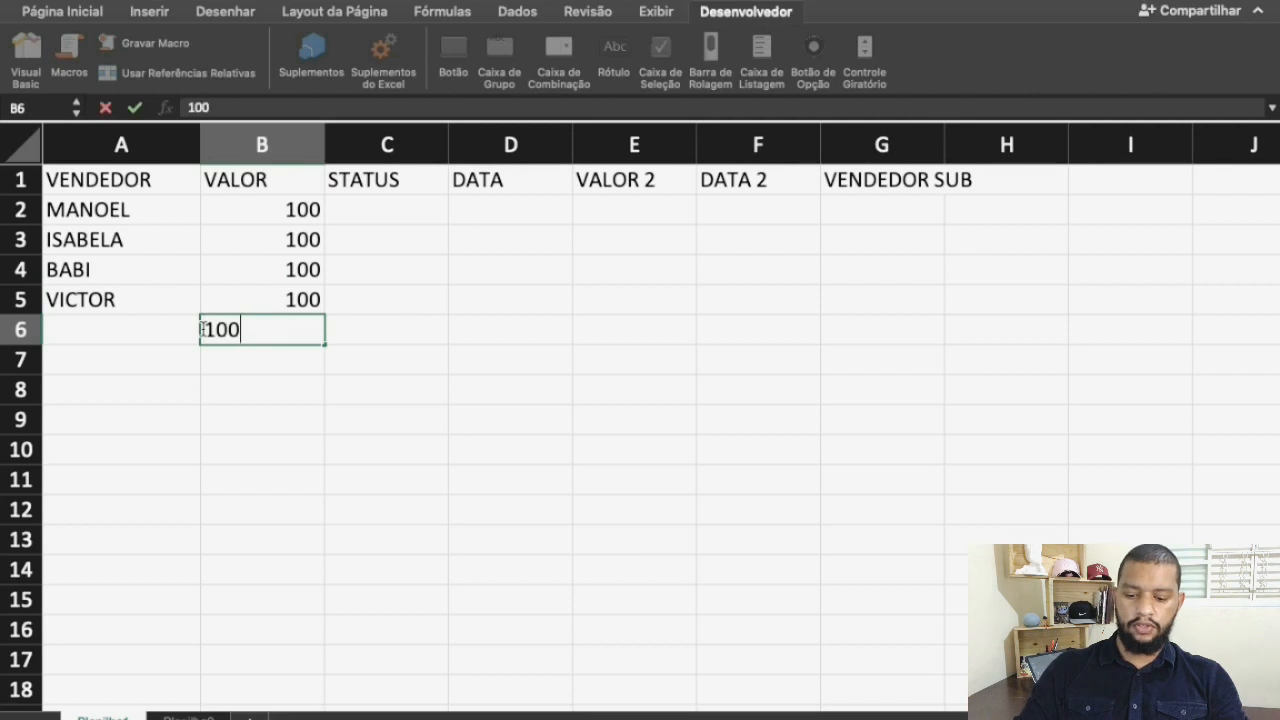
{"action": "key", "text": "ctrl+Return"}
{"action": "key", "text": "Delete"}
Enter the status FECHADO for the first seller in cell C2
{"action": "key", "text": "Up"}
{"action": "key", "text": "Up"}
{"action": "key", "text": "Up"}
{"action": "key", "text": "Up"}
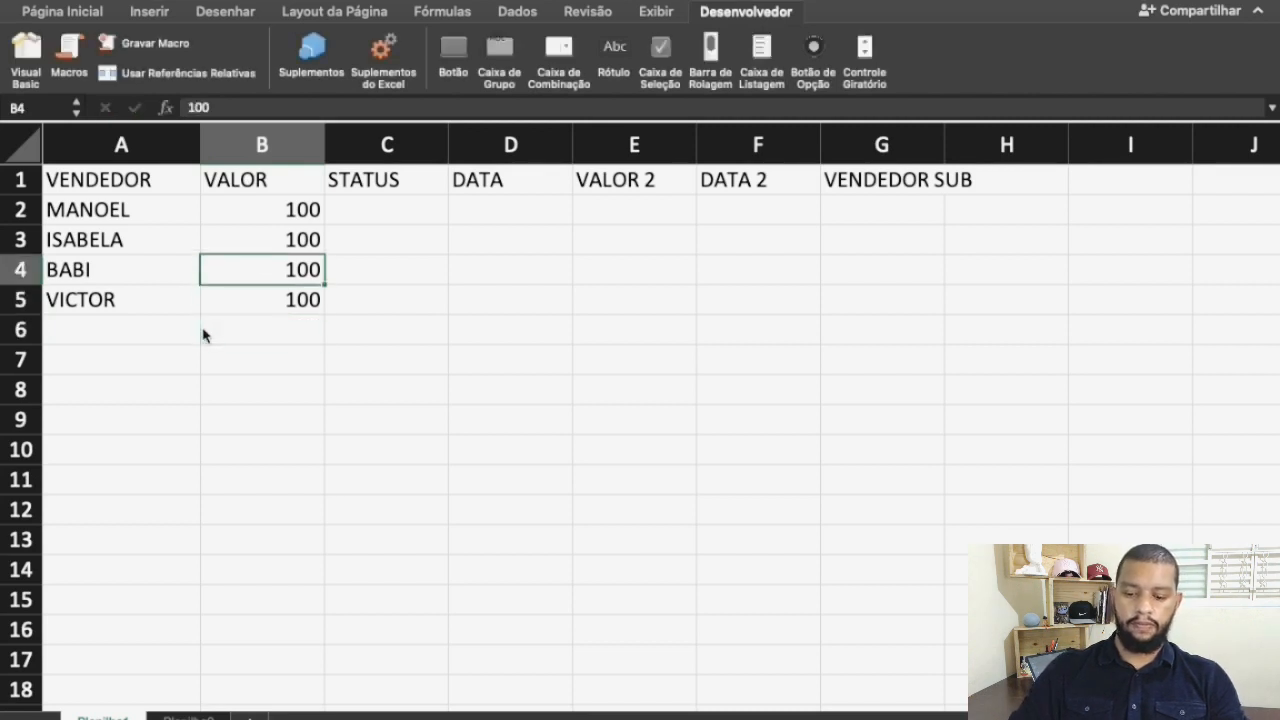
{"action": "key", "text": "Right"}
{"action": "type", "text": "FECHADO"}
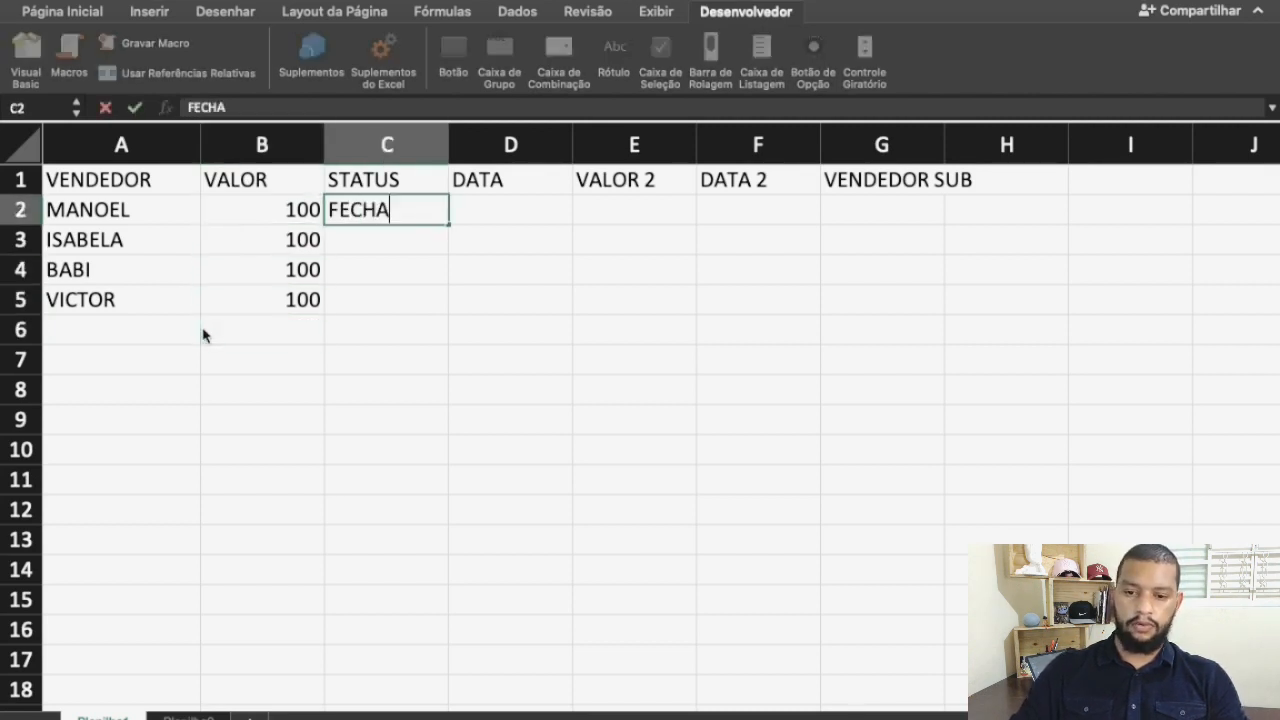
{"action": "key", "text": "Return"}
Copy the FECHADO status from C2 to the other sellers in cells C3:C5
{"action": "key", "text": "Up"}
{"action": "key", "text": "ctrl+c"}
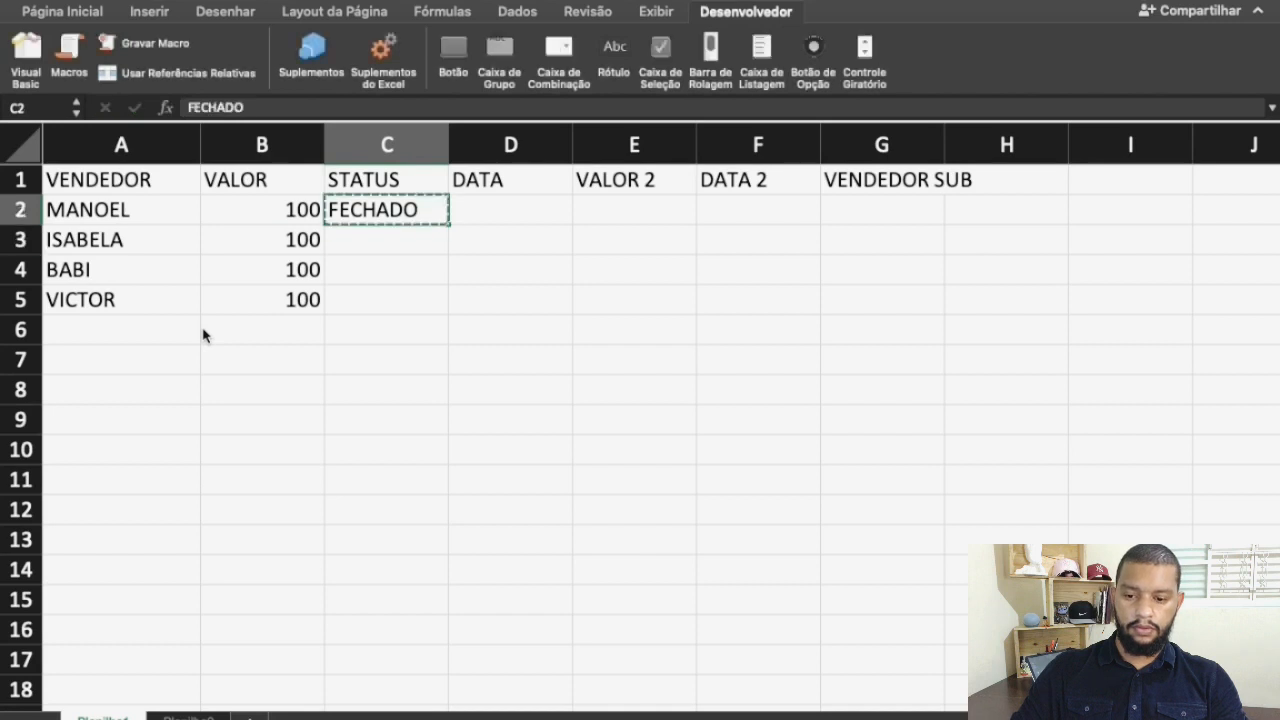
{"action": "key", "text": "Down"}
{"action": "key", "text": "shift+Down"}
{"action": "key", "text": "shift+Down"}
{"action": "key", "text": "ctrl+v"}
Enter the date 01/10/2021 for the first seller in cell D2
{"action": "key", "text": "Up"}
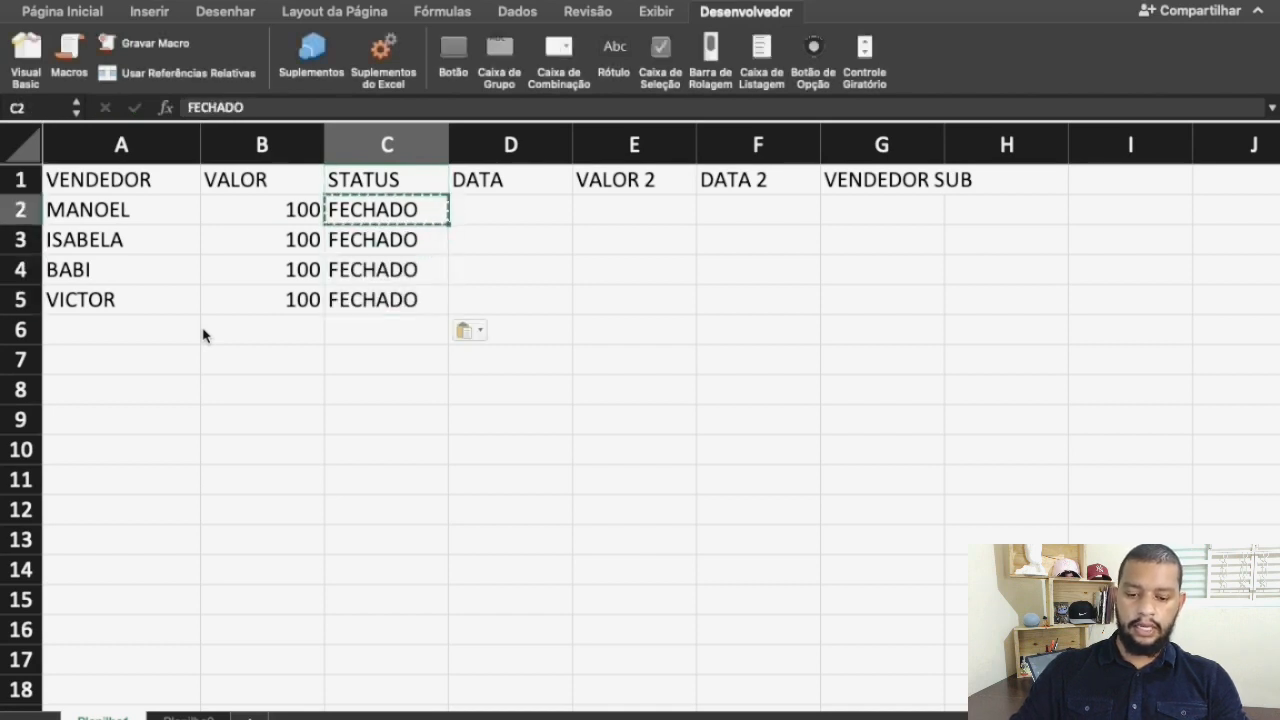
{"action": "key", "text": "Right"}
{"action": "type", "text": "01"}
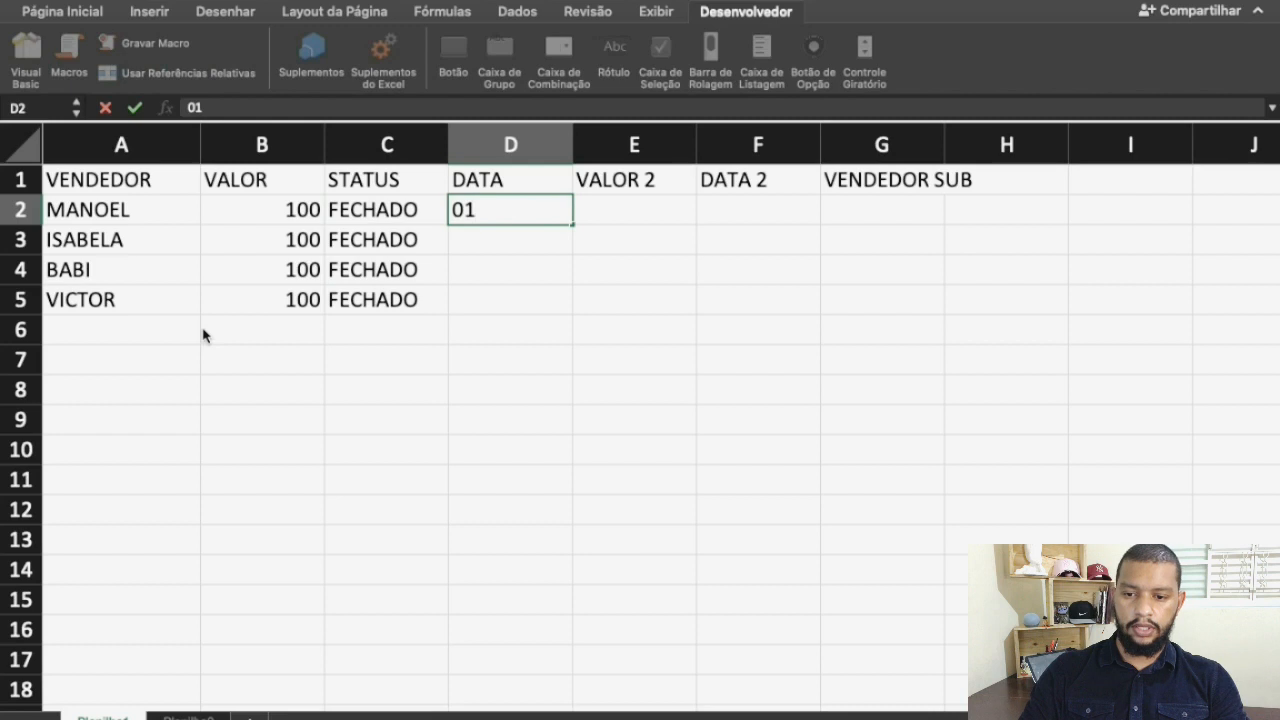
{"action": "type", "text": "/"}
{"action": "key", "text": "BackSpace"}
{"action": "type", "text": "/10/2021"}
{"action": "key", "text": "Return"}
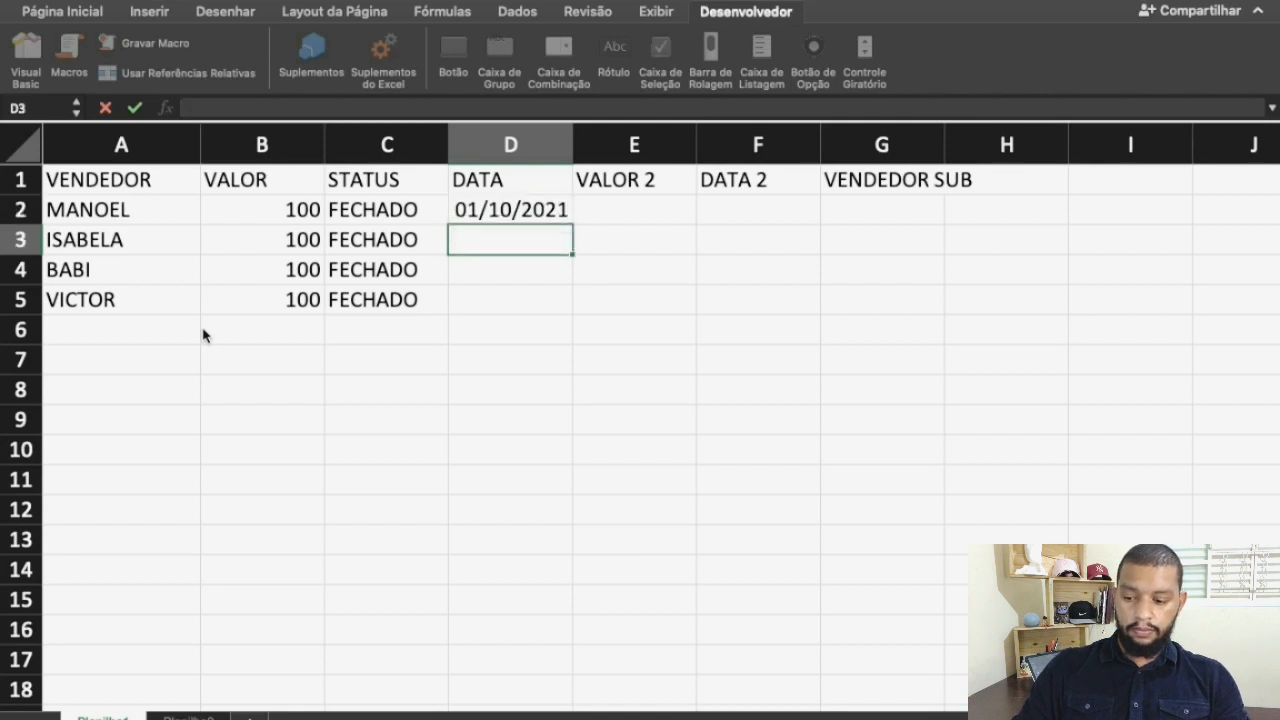
Copy the date from D2 into cells D3:D5 and select cell E2 under VALOR 2
{"action": "key", "text": "Up"}
{"action": "key", "text": "super+c"}
{"action": "key", "text": "Down"}
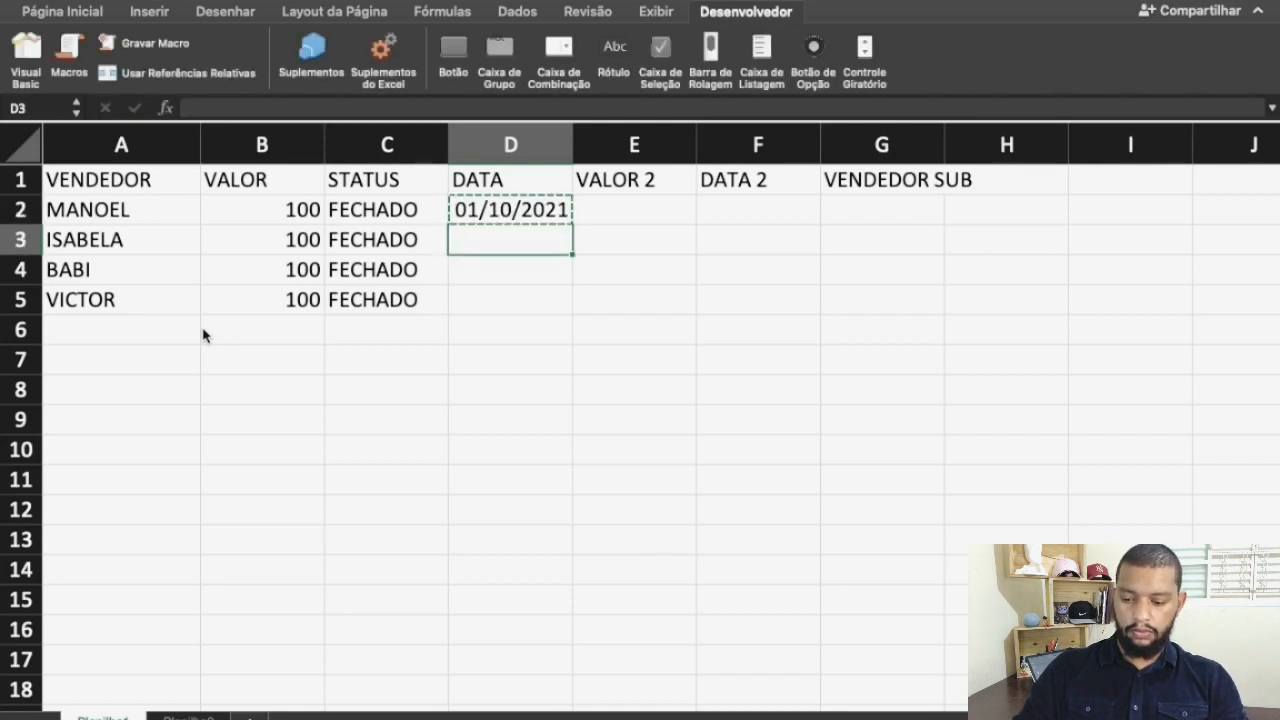
{"action": "key", "text": "shift+Down"}
{"action": "key", "text": "shift+Down"}
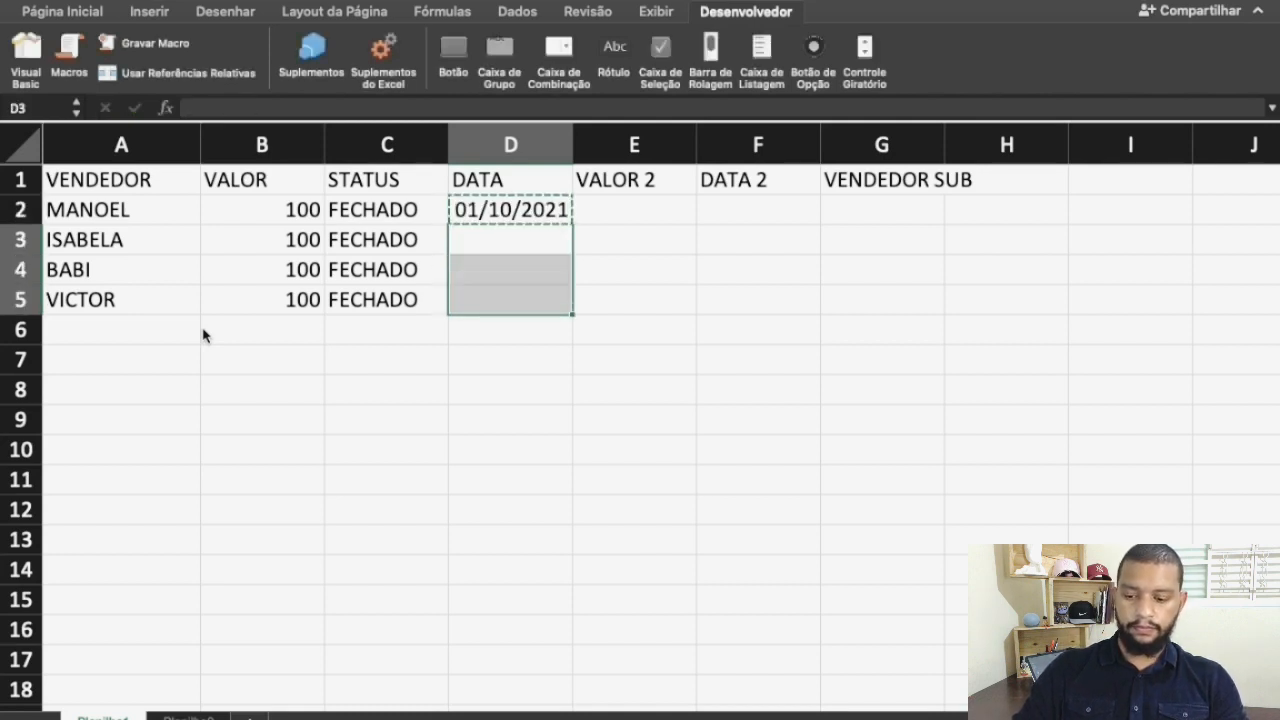
{"action": "key", "text": "super+v"}
{"action": "key", "text": "Up"}
{"action": "key", "text": "Up"}
{"action": "key", "text": "Down"}
{"action": "key", "text": "Right"}
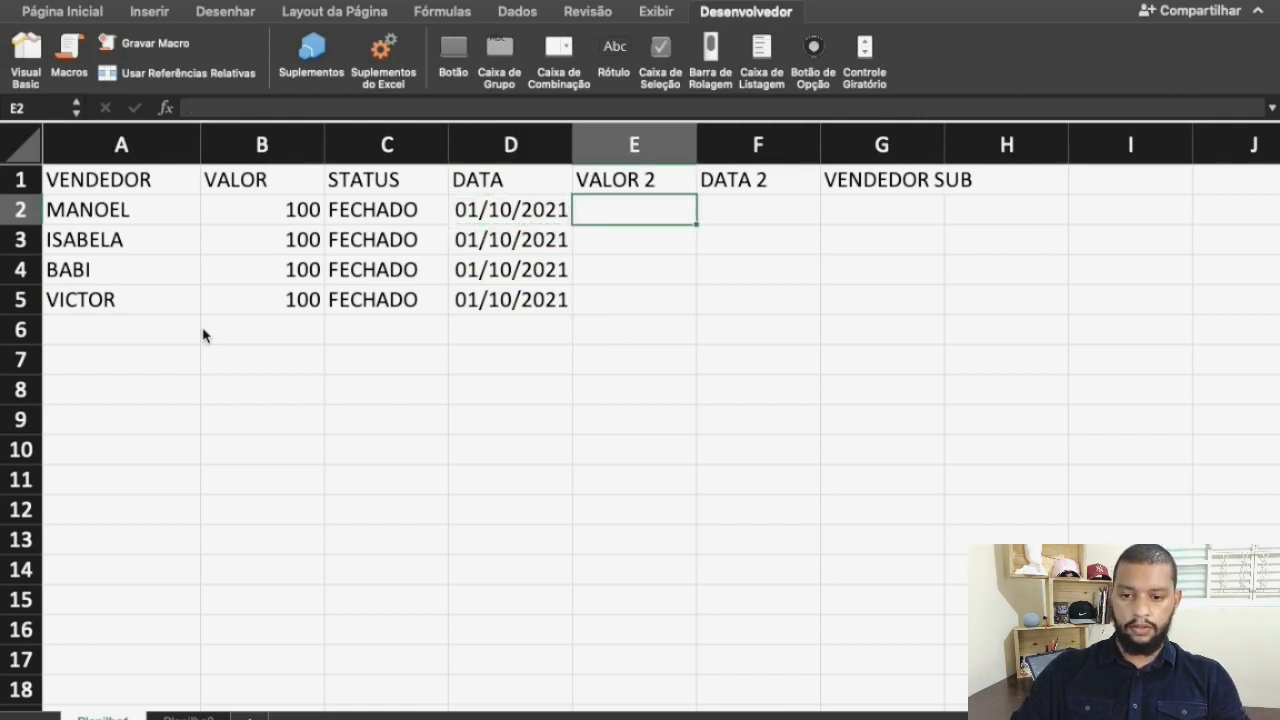
{"action": "type", "text": "="}
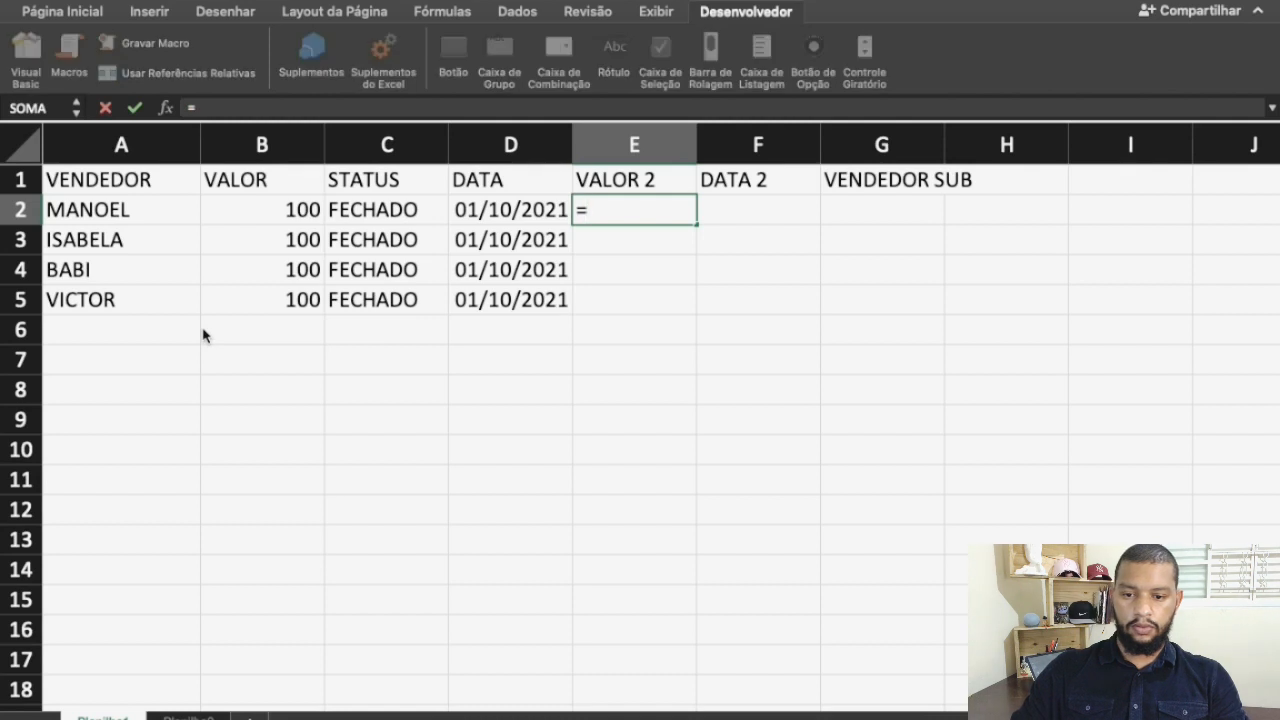
{"action": "key", "text": "Left"}
{"action": "key", "text": "Left"}
{"action": "key", "text": "Left"}
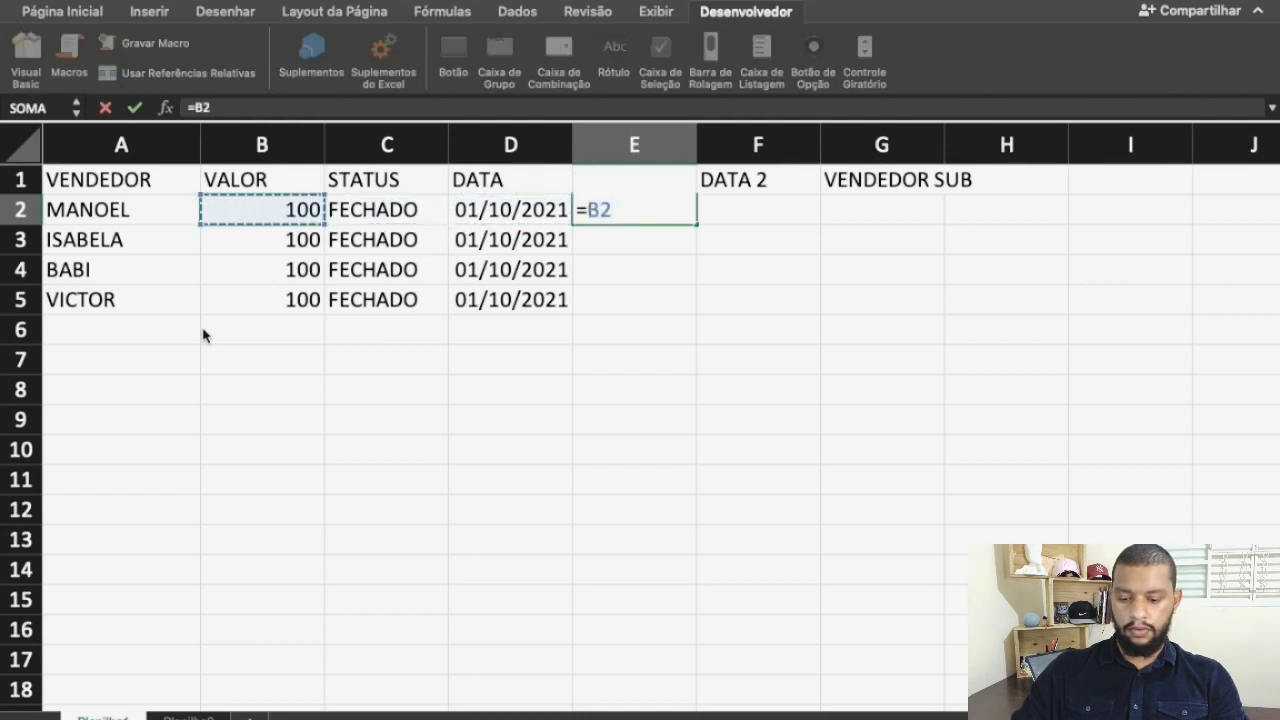
{"action": "type", "text": "+"}
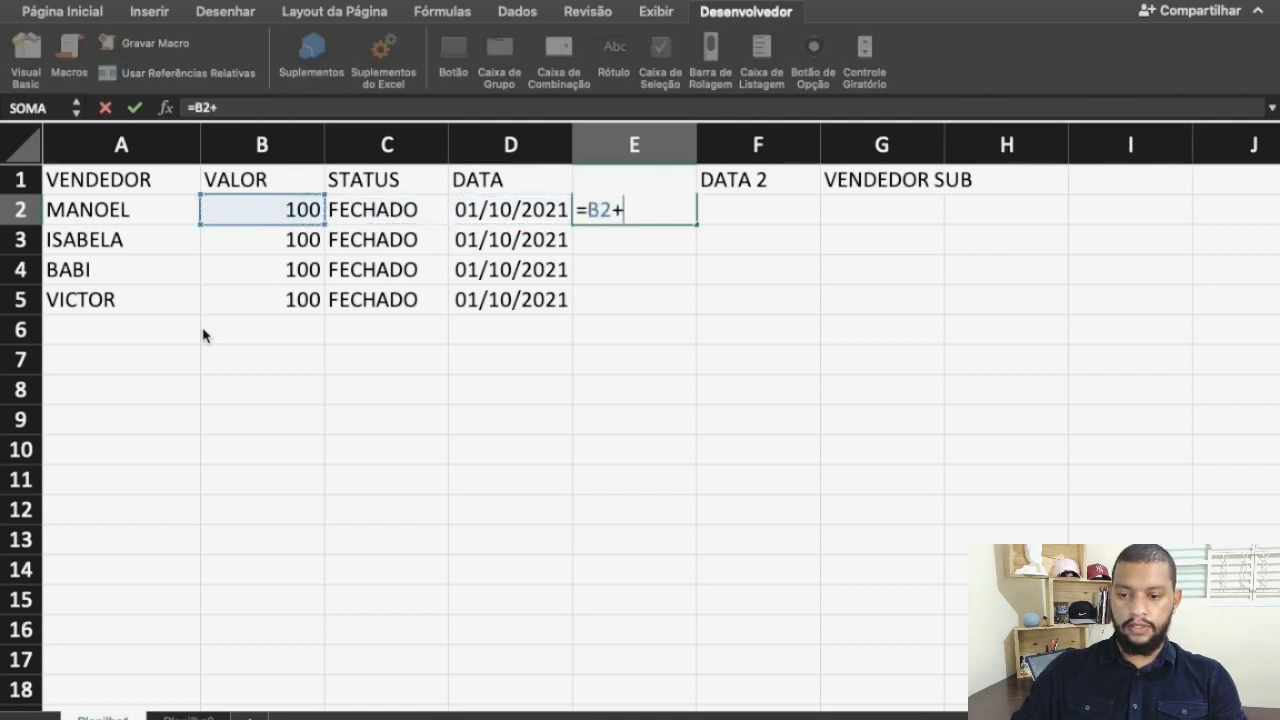
{"action": "key", "text": "Escape"}
Enter the formula =B2+10 in cell E2 under VALOR 2 for the first seller
{"action": "type", "text": "="}
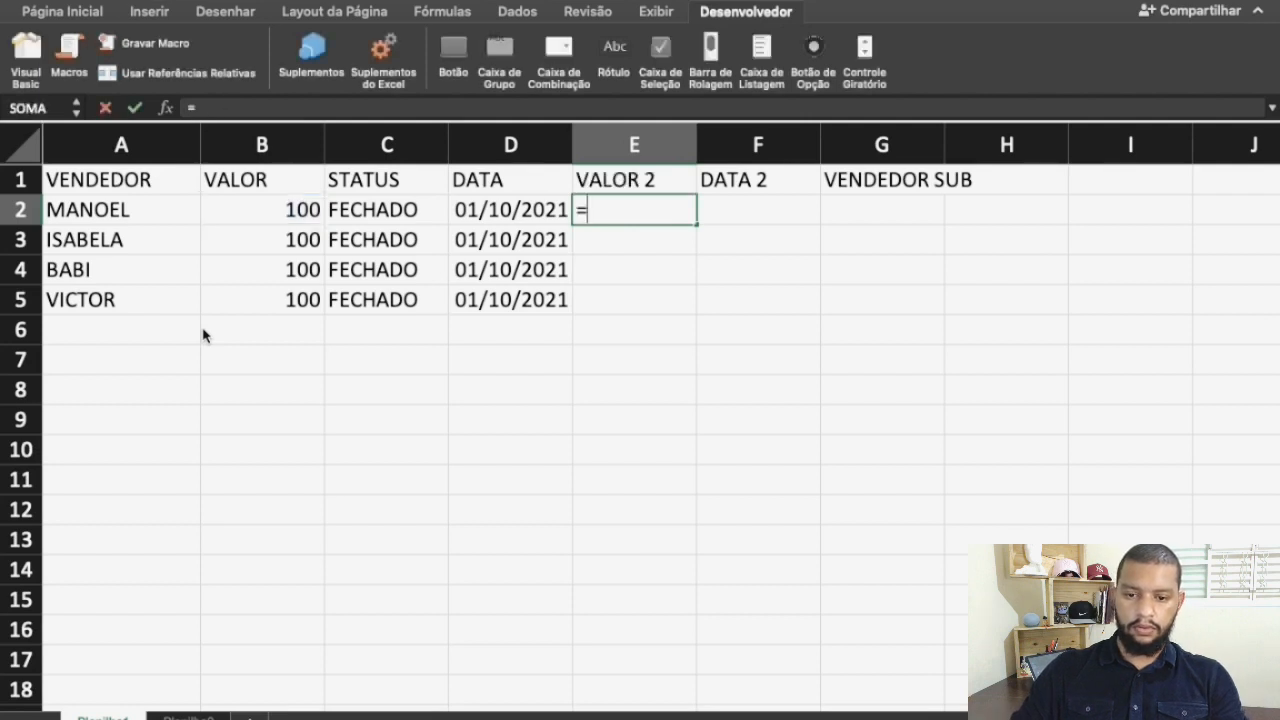
{"action": "key", "text": "Left"}
{"action": "key", "text": "Left"}
{"action": "key", "text": "Left"}
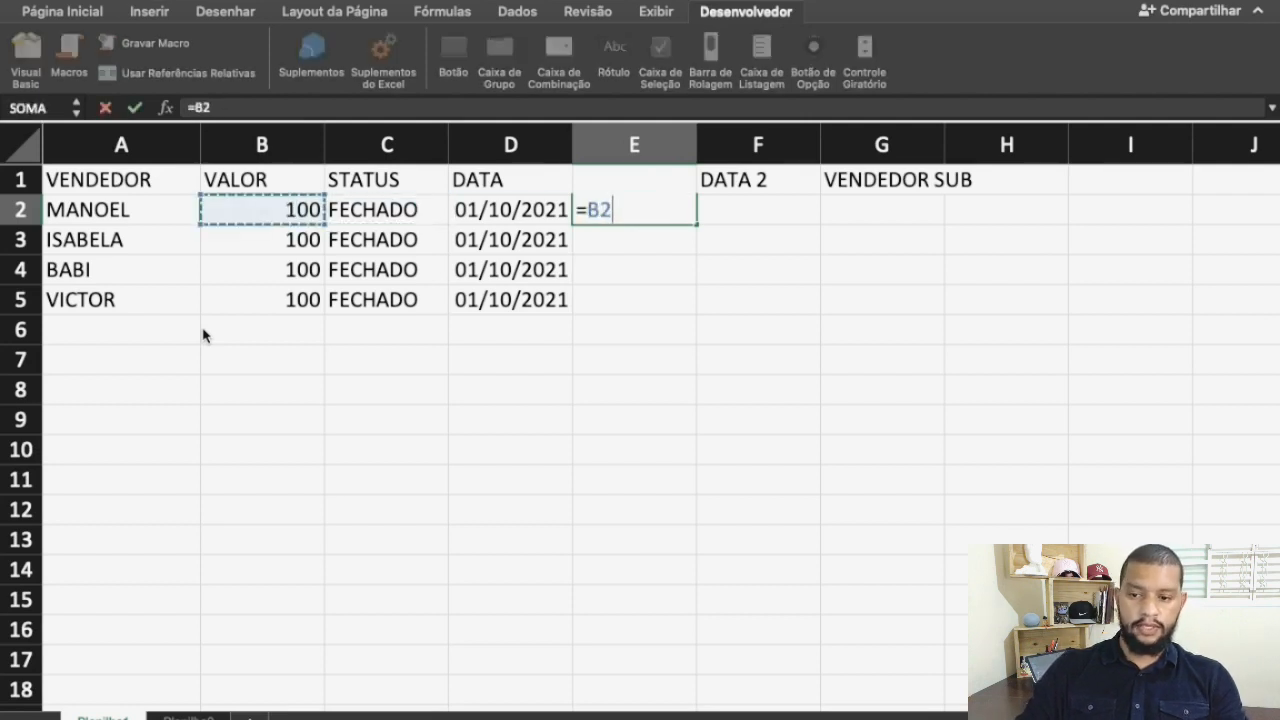
{"action": "type", "text": "+10"}
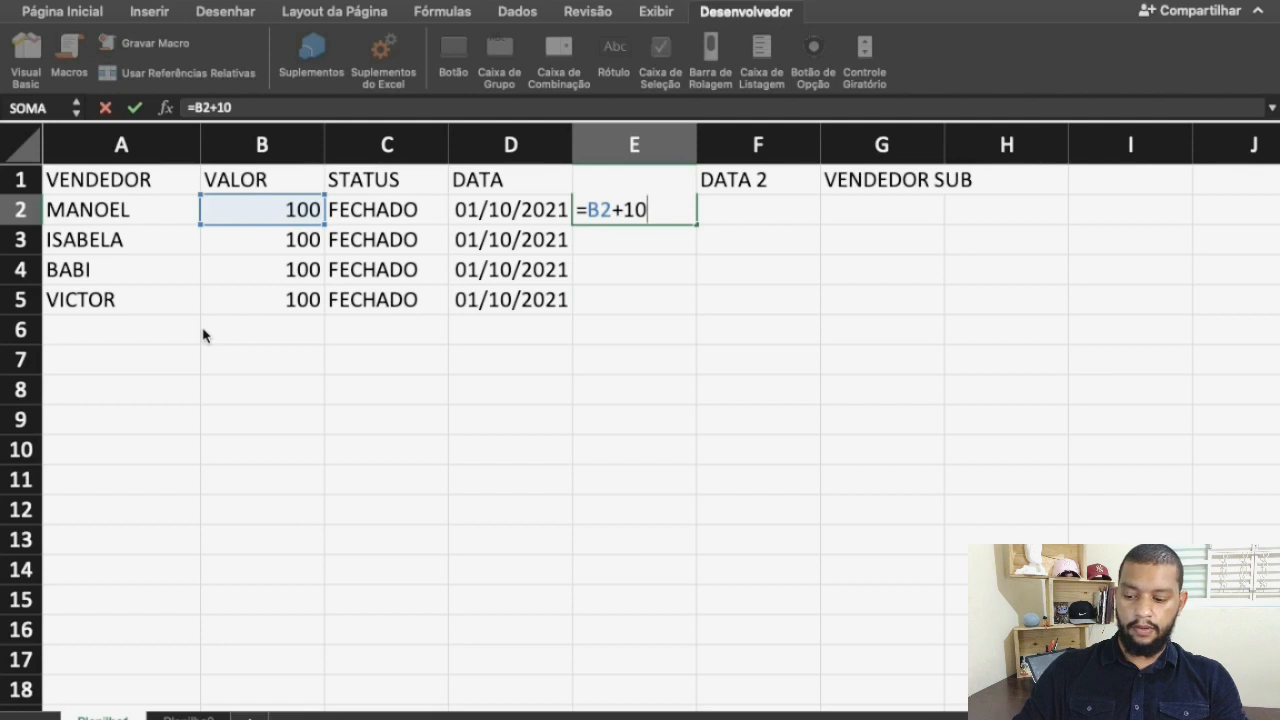
{"action": "key", "text": "Return"}
{"action": "key", "text": "Up"}
Copy the E2 formula into cells E3:E5 and select cell F2 under DATA 2
{"action": "key", "text": "ctrl+c"}
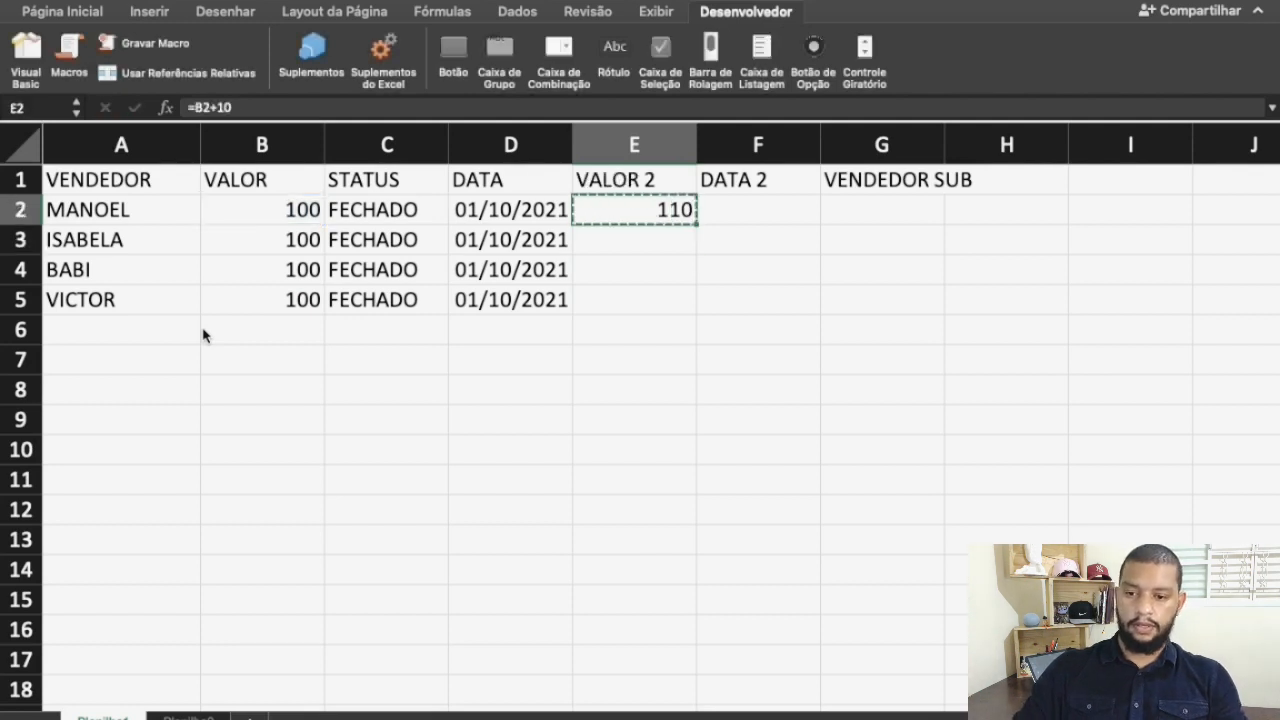
{"action": "key", "text": "Down"}
{"action": "key", "text": "shift+Down"}
{"action": "key", "text": "shift+Down"}
{"action": "key", "text": "ctrl+v"}
{"action": "key", "text": "Up"}
{"action": "key", "text": "Right"}
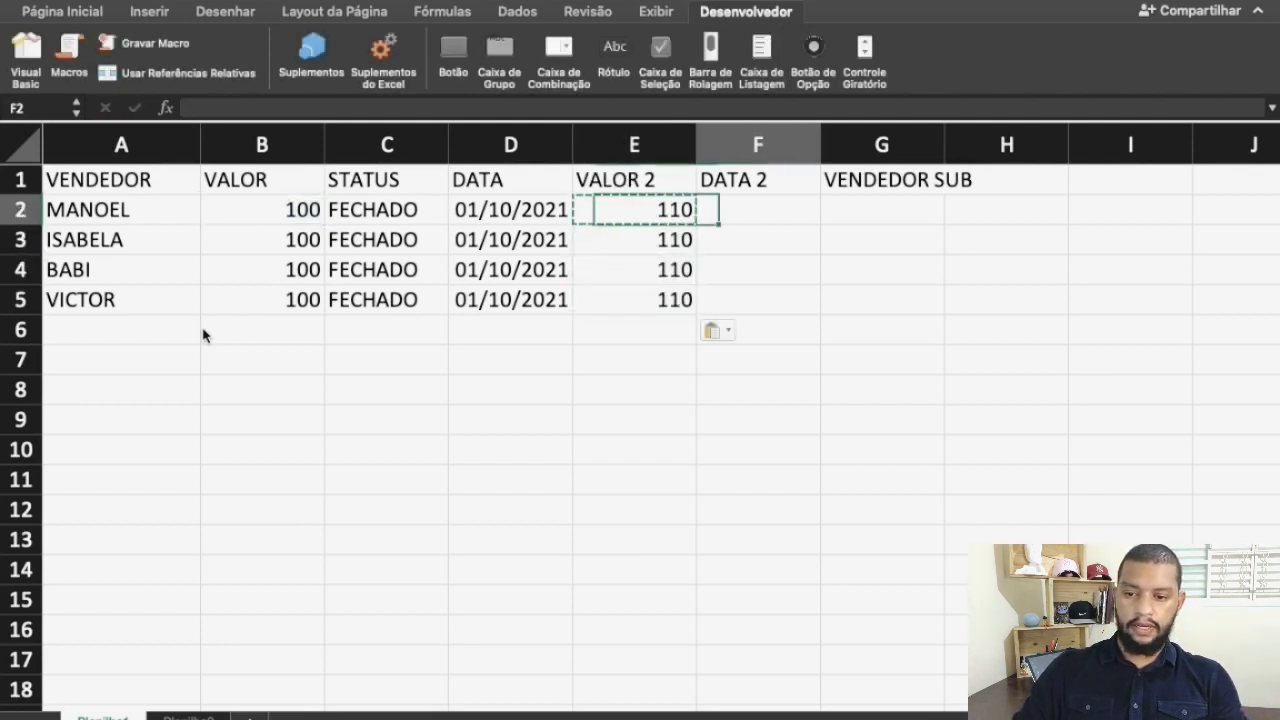
Enter the formula =D2+1 in cell F2 under DATA 2
{"action": "key", "text": "Escape"}
{"action": "type", "text": "="}
{"action": "key", "text": "Left"}
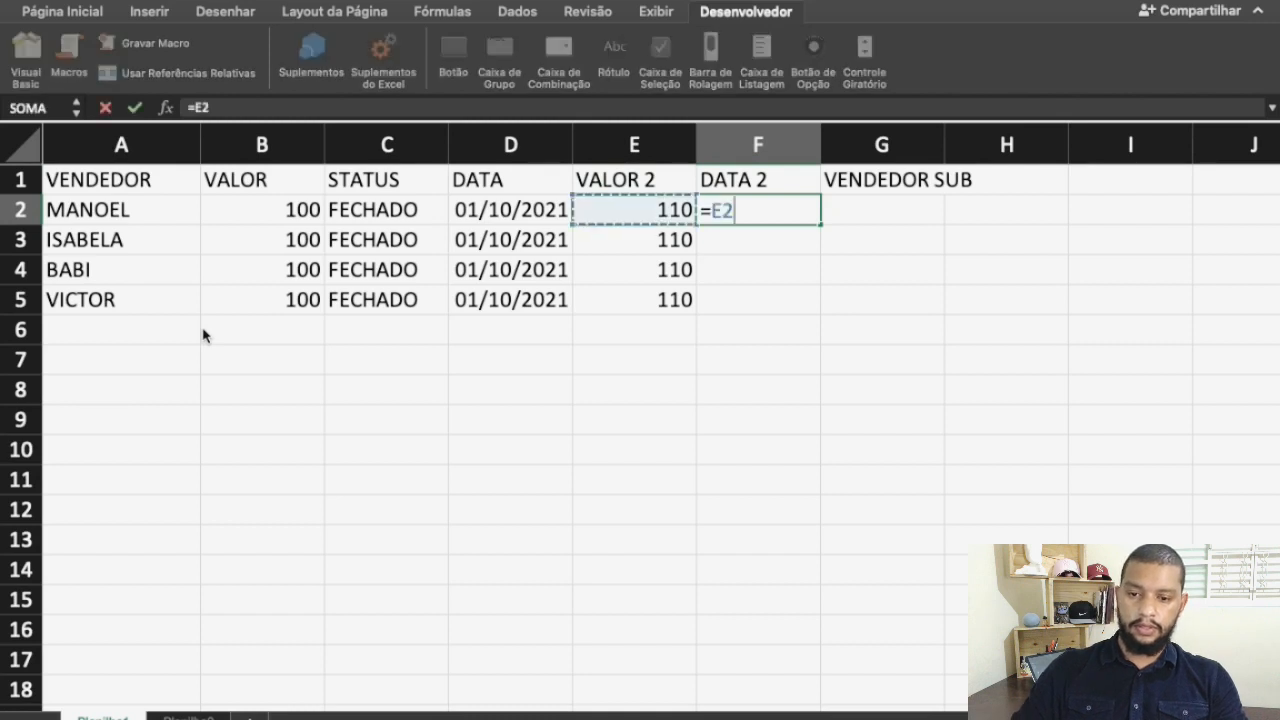
{"action": "key", "text": "Left"}
{"action": "type", "text": "+1"}
{"action": "key", "text": "Return"}
{"action": "key", "text": "Up"}
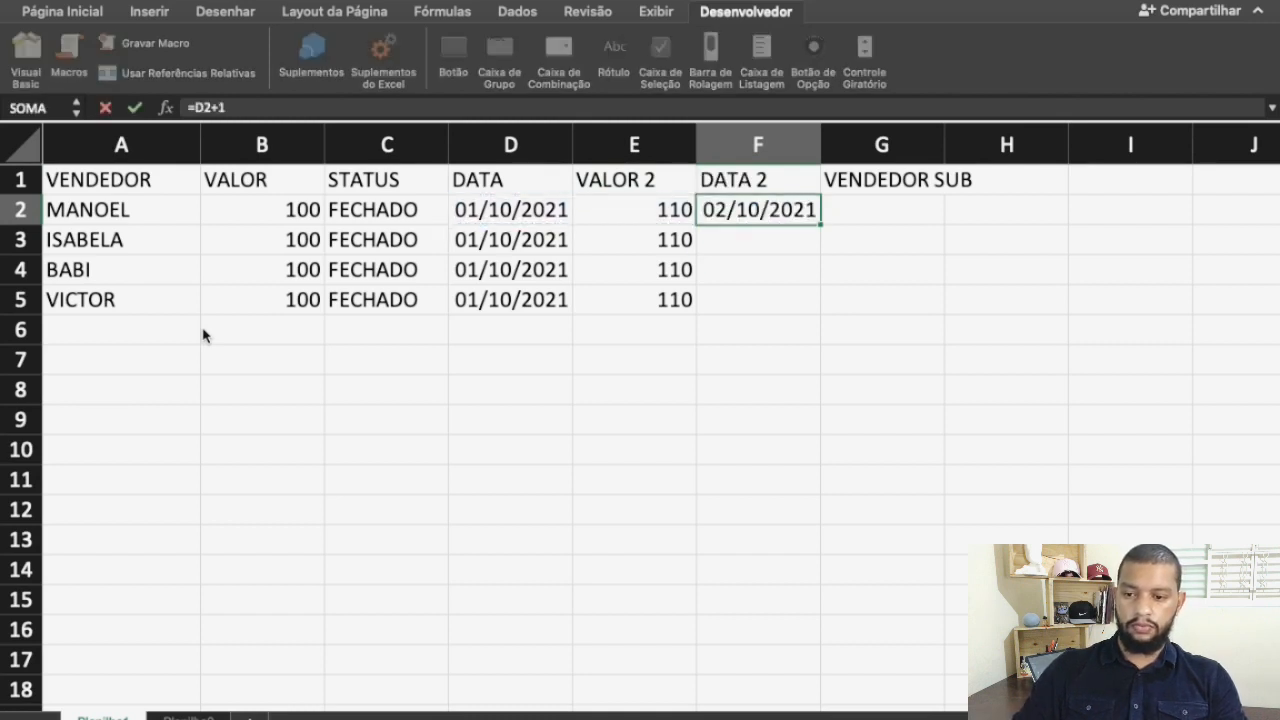
Copy the F2 date formula down to cells F3:F5 and select cell G2 under VENDEDOR SUB
{"action": "key", "text": "ctrl+c"}
{"action": "key", "text": "shift+Down"}
{"action": "key", "text": "shift+Down"}
{"action": "key", "text": "shift+Down"}
{"action": "key", "text": "ctrl+v"}
{"action": "key", "text": "Up"}
{"action": "key", "text": "Right"}
{"action": "key", "text": "Down"}
Enter the formula =A2 in cell G2 to repeat the first seller's name under VENDEDOR SUB
{"action": "type", "text": "="}
{"action": "key", "text": "Left"}
{"action": "key", "text": "Left"}
{"action": "key", "text": "Left"}
{"action": "key", "text": "Left"}
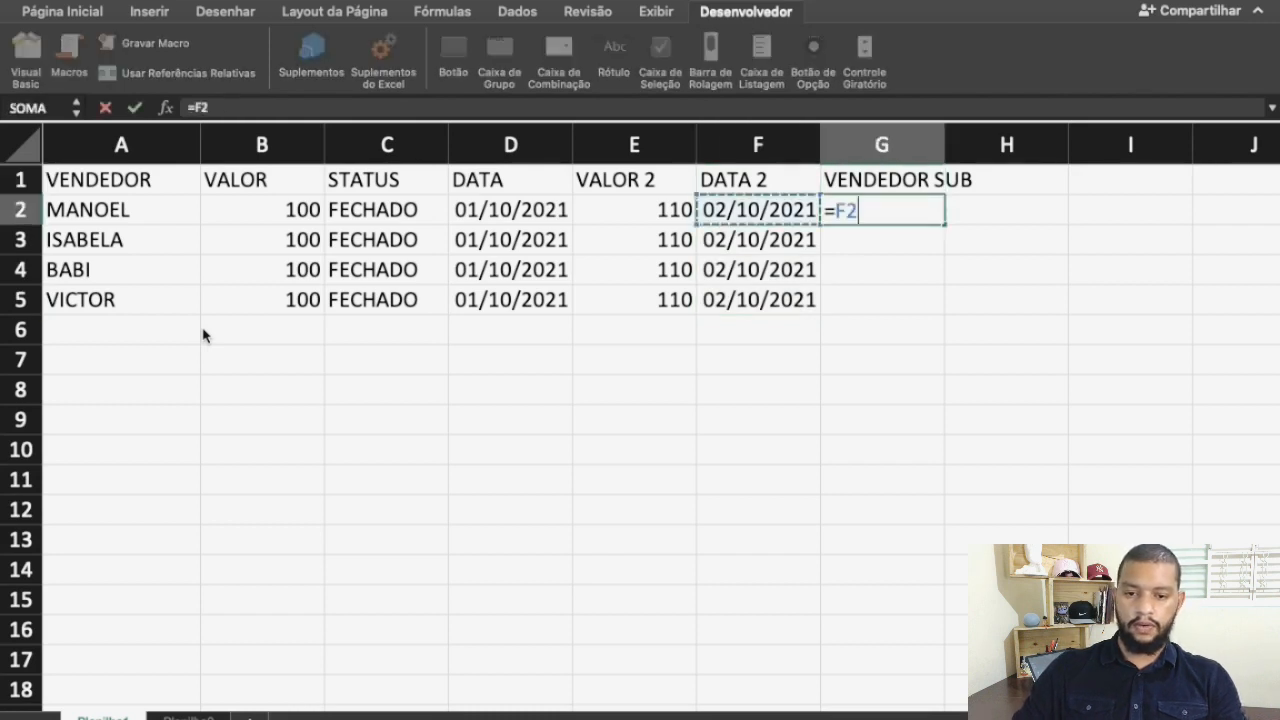
{"action": "key", "text": "Left"}
{"action": "key", "text": "Left"}
{"action": "key", "text": "Return"}
{"action": "key", "text": "Up"}
Copy the G2 formula into cells G3:G5 and fit column G's width to its contents
{"action": "key", "text": "ctrl+c"}
{"action": "key", "text": "Down"}
{"action": "key", "text": "shift+Down"}
{"action": "key", "text": "shift+Down"}
{"action": "key", "text": "ctrl+v"}
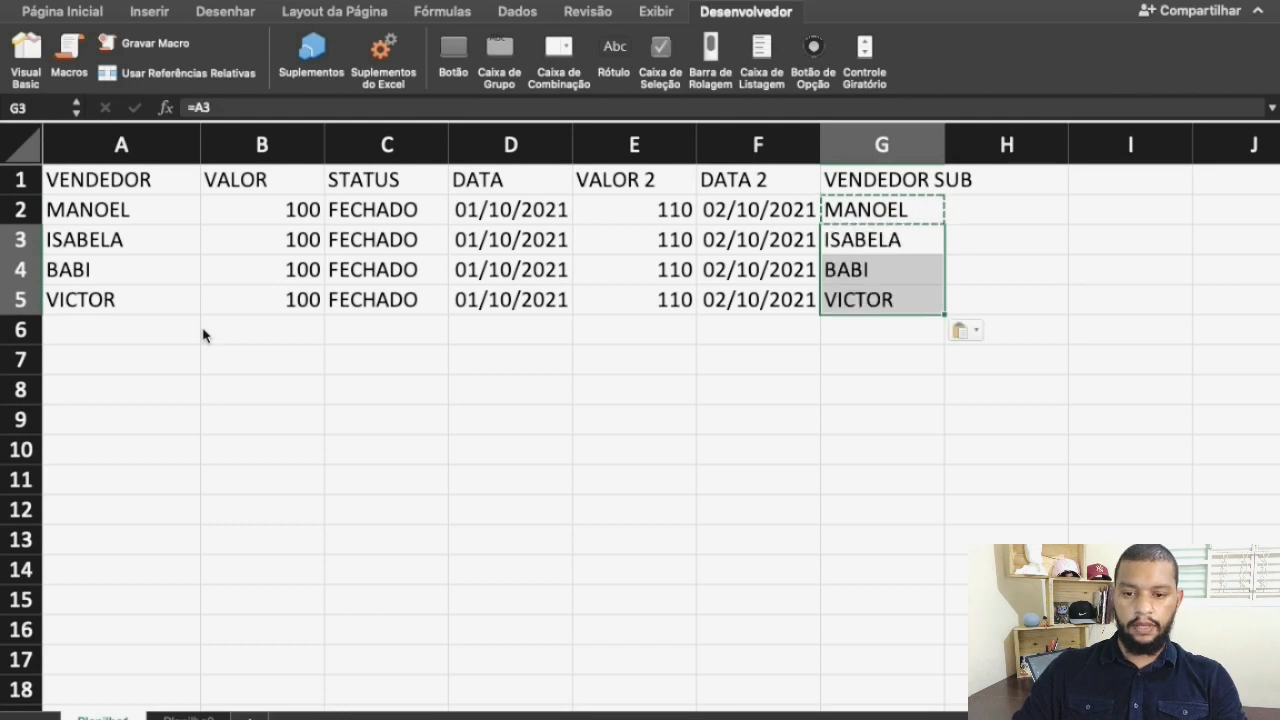
{"action": "key", "text": "Up"}
{"action": "key", "text": "Escape"}
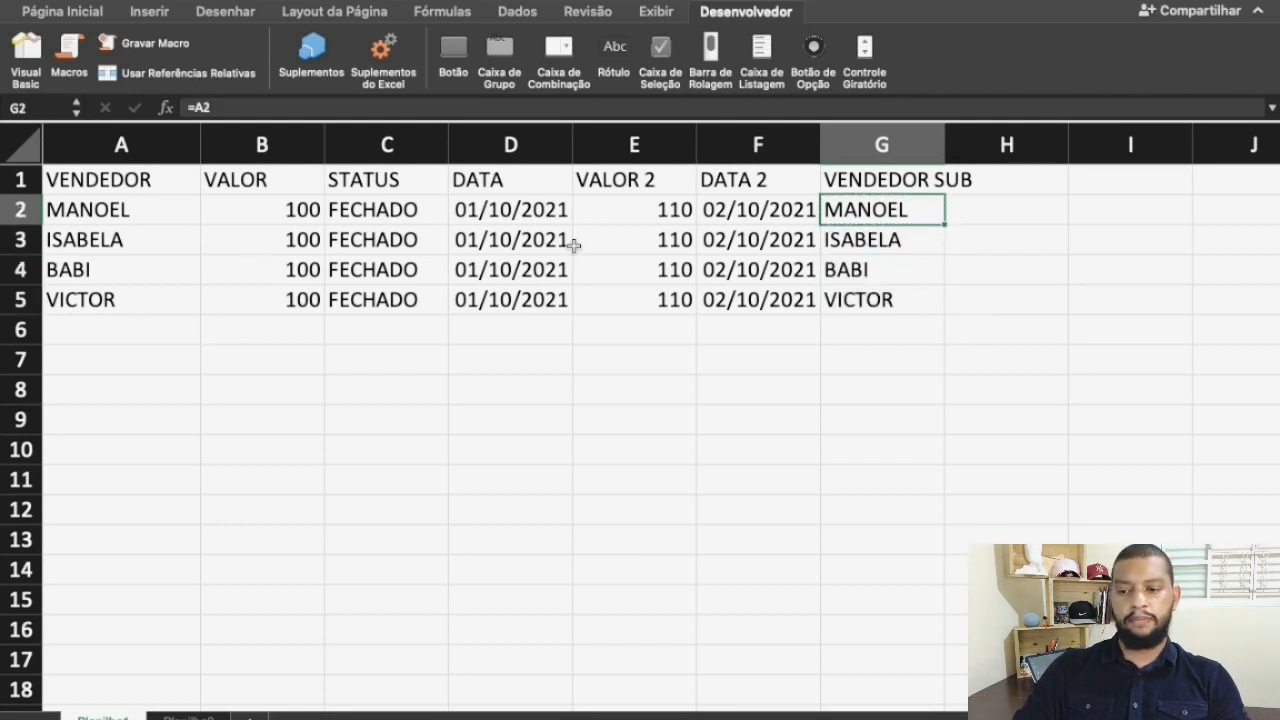
{"action": "left_click", "coordinate": [946, 133]}
{"action": "double_click", "coordinate": [946, 133]}
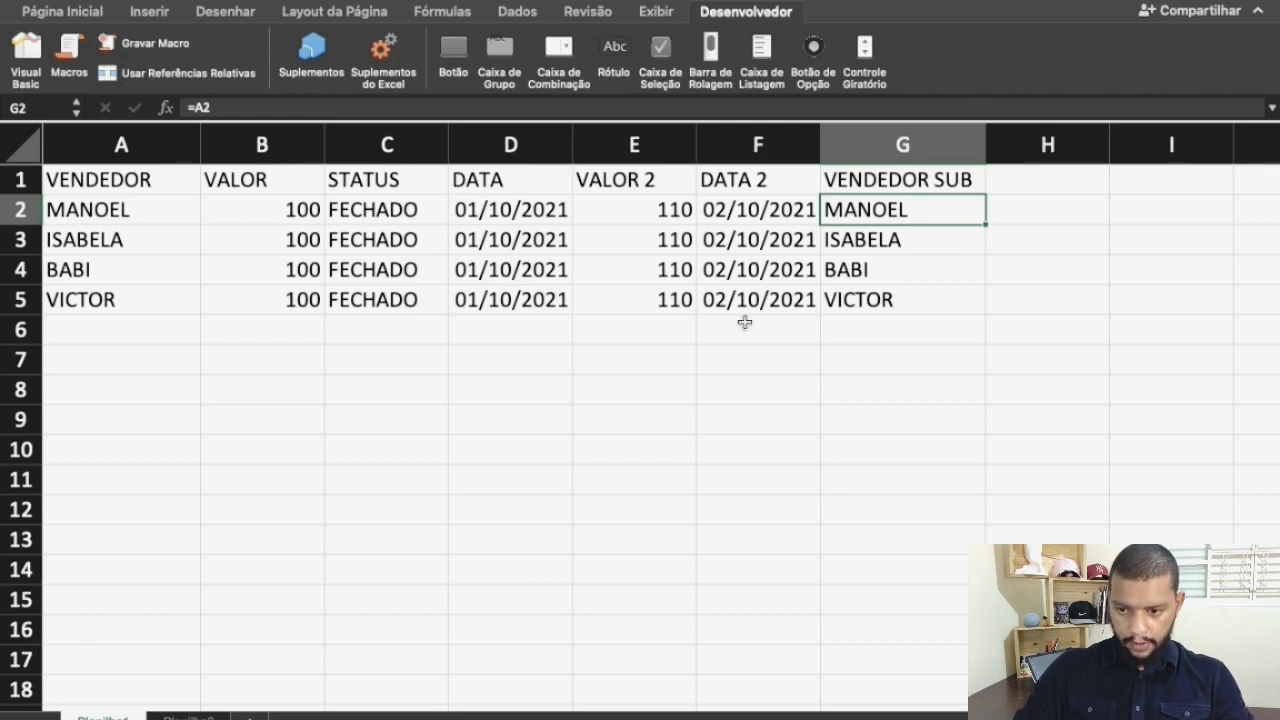
Move the DATA 2 column in front of VALOR 2 so that it directly follows DATA
{"action": "left_click", "coordinate": [739, 137]}
{"action": "key", "text": "super+c"}
{"action": "left_click", "coordinate": [609, 133]}
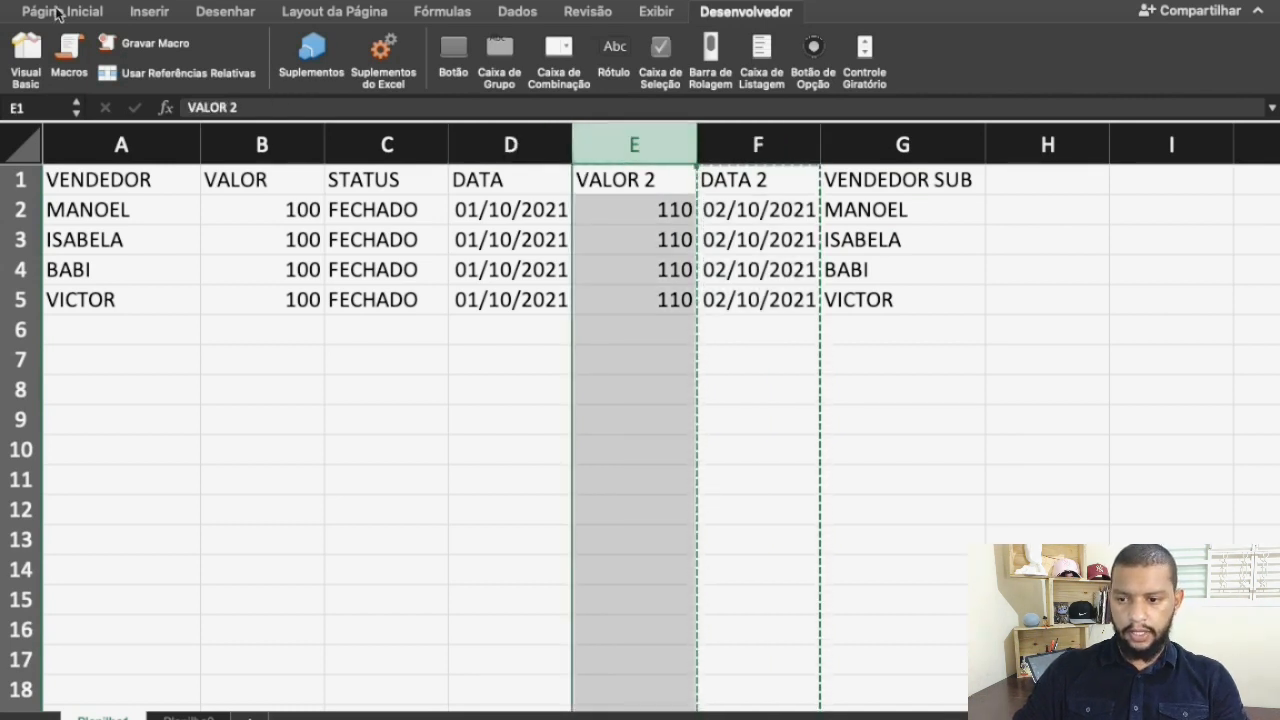
{"action": "left_click", "coordinate": [57, 12]}
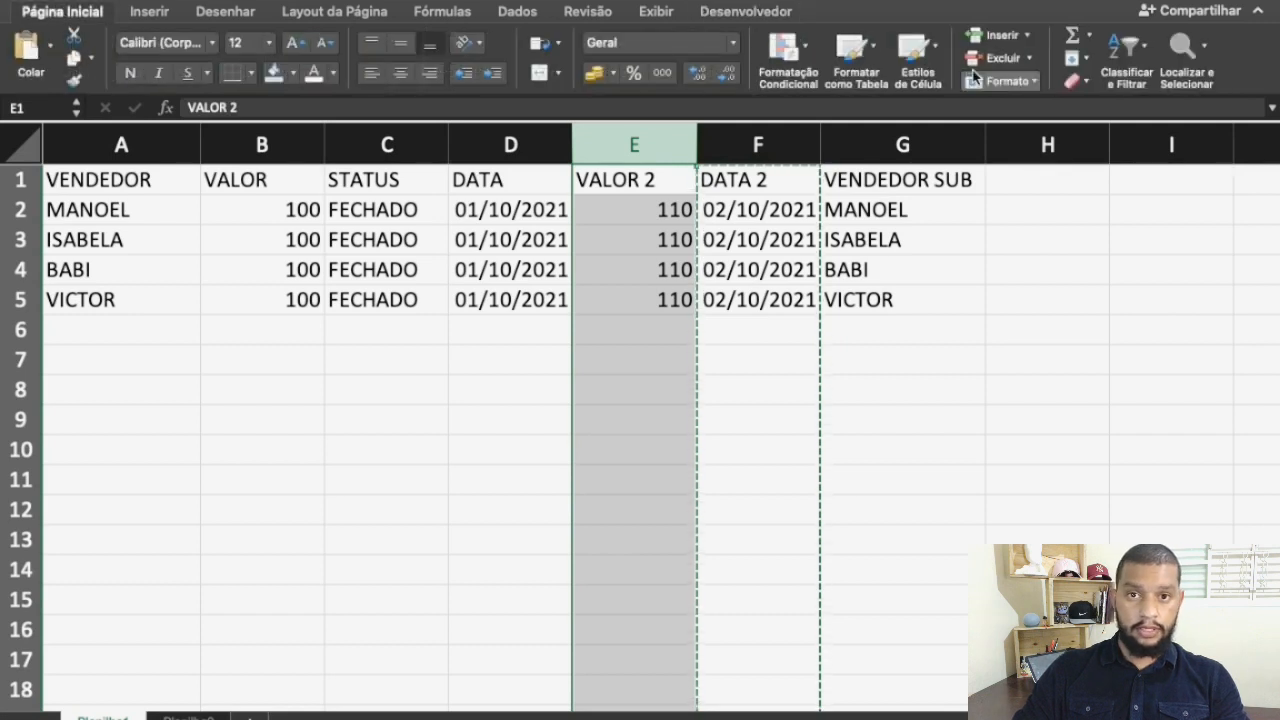
{"action": "key", "text": "super+shift+plus"}
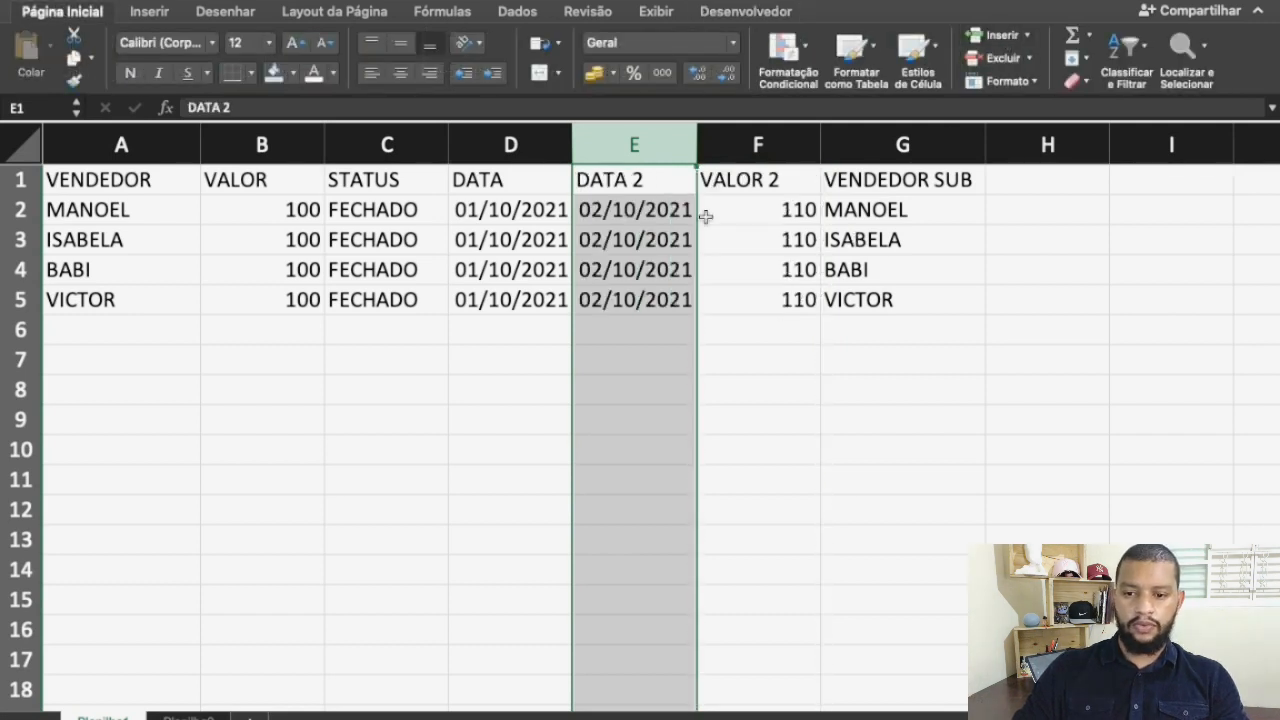
Move the VALOR 2 column in front of STATUS so that it directly follows VALOR
{"action": "left_click", "coordinate": [777, 150]}
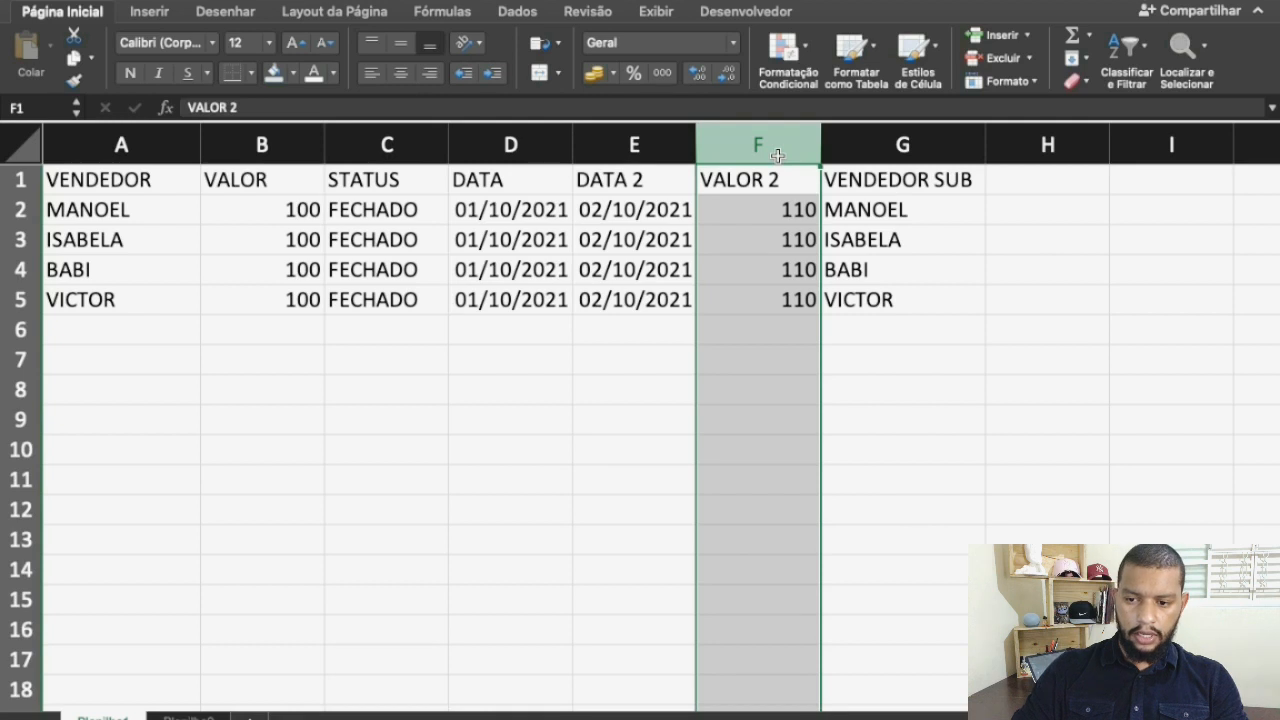
{"action": "key", "text": "super+x"}
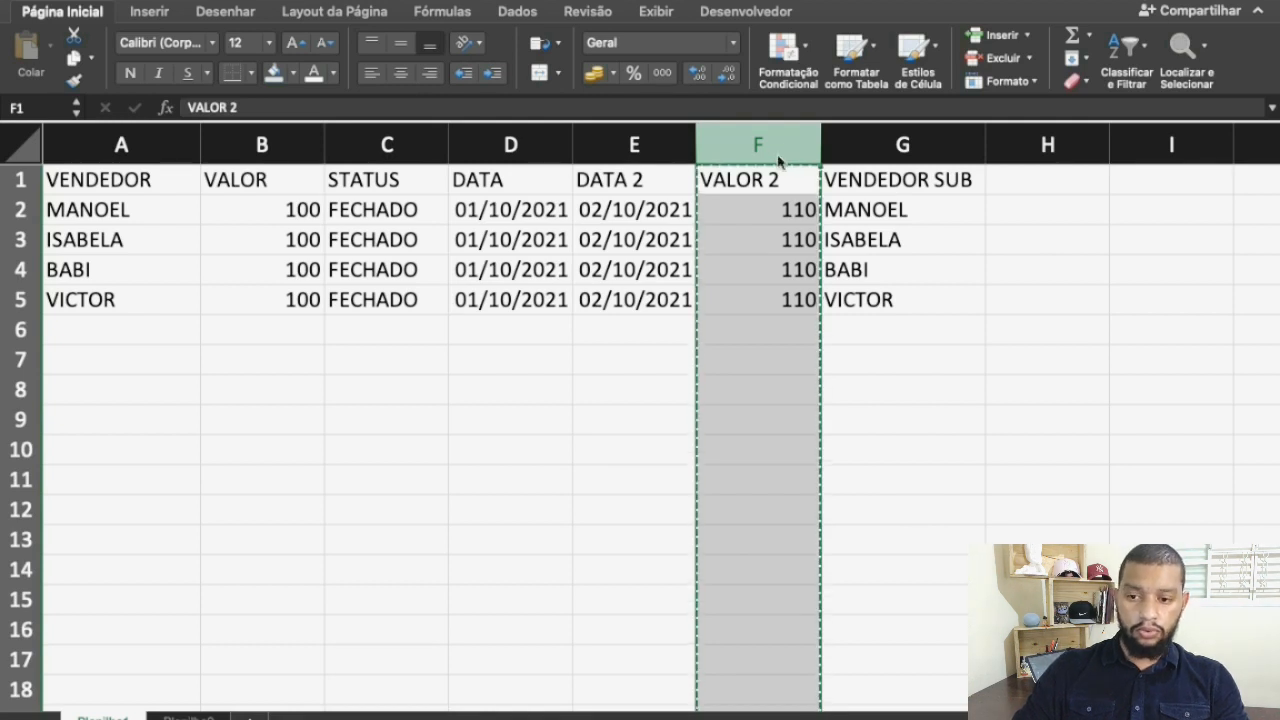
{"action": "left_click", "coordinate": [381, 141]}
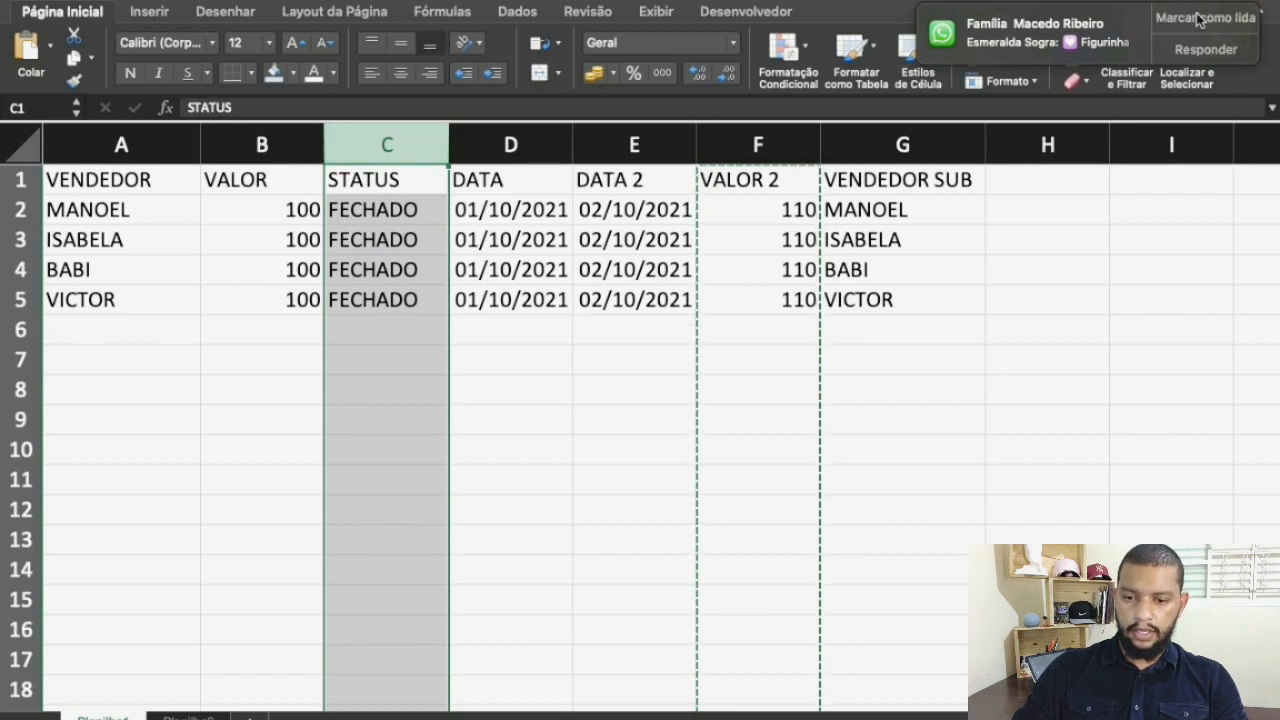
{"action": "left_click", "coordinate": [1194, 23]}
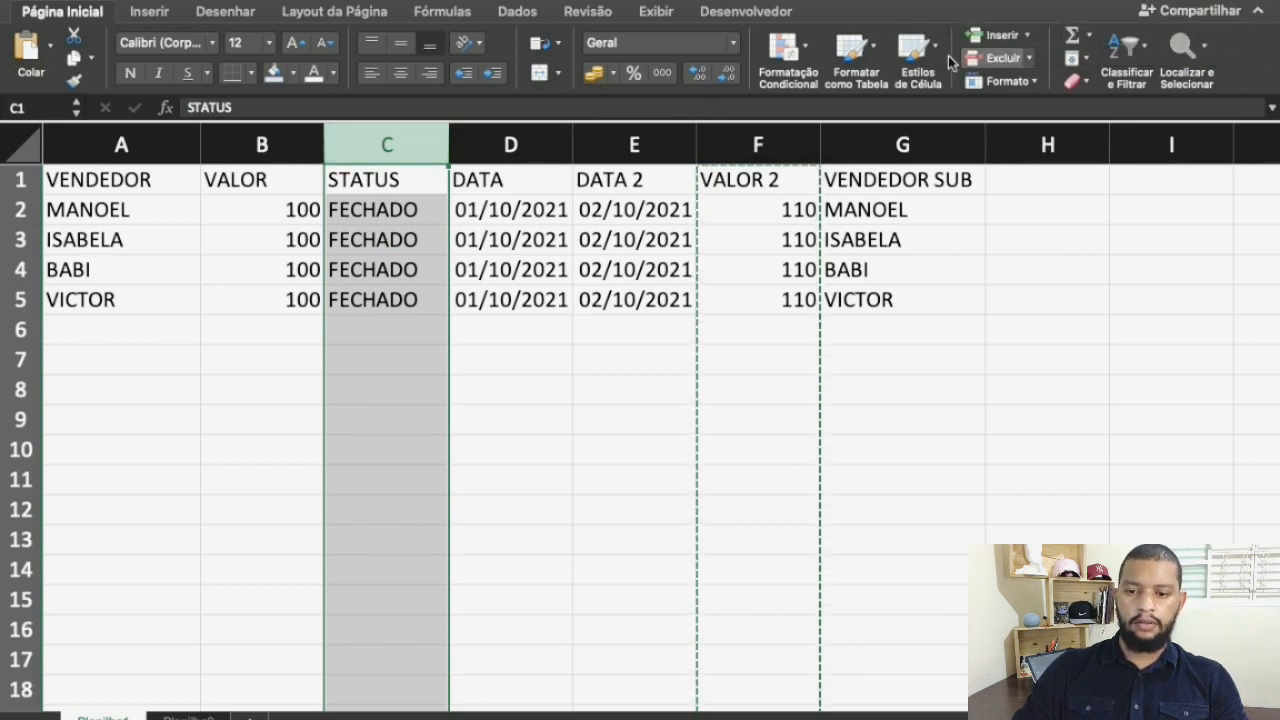
{"action": "left_click", "coordinate": [989, 38]}
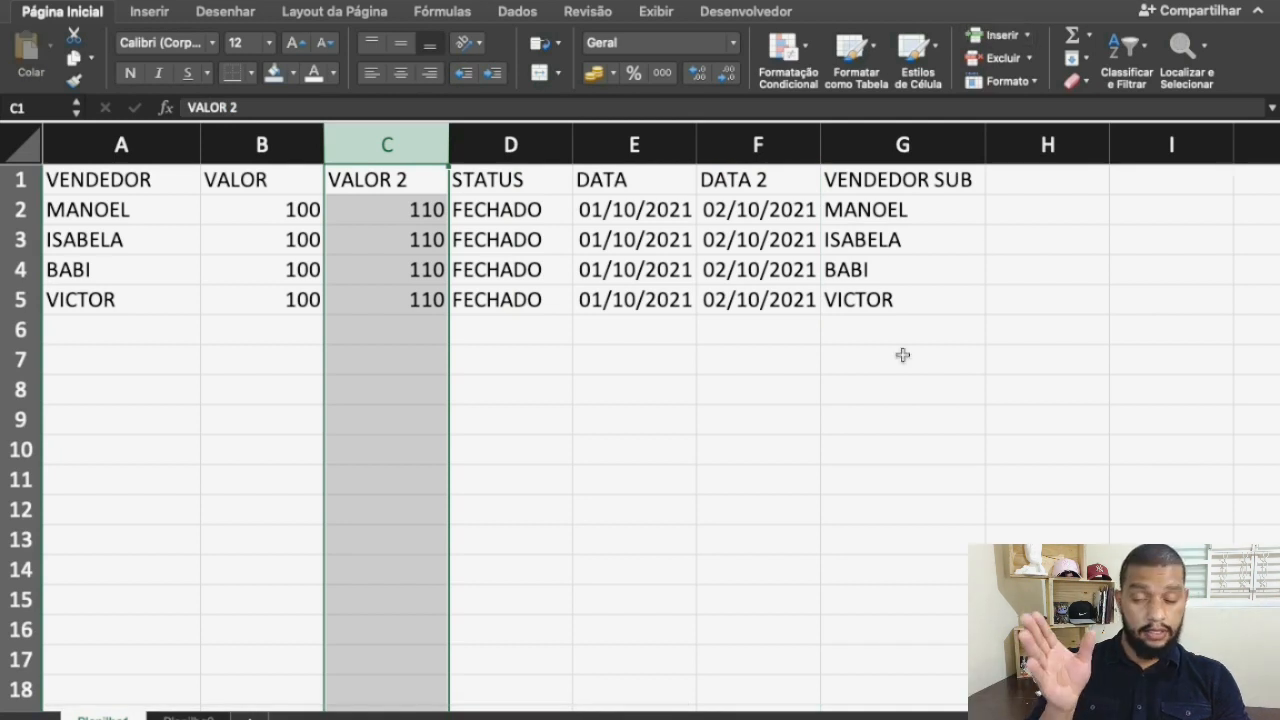
{"action": "left_click", "coordinate": [501, 329]}
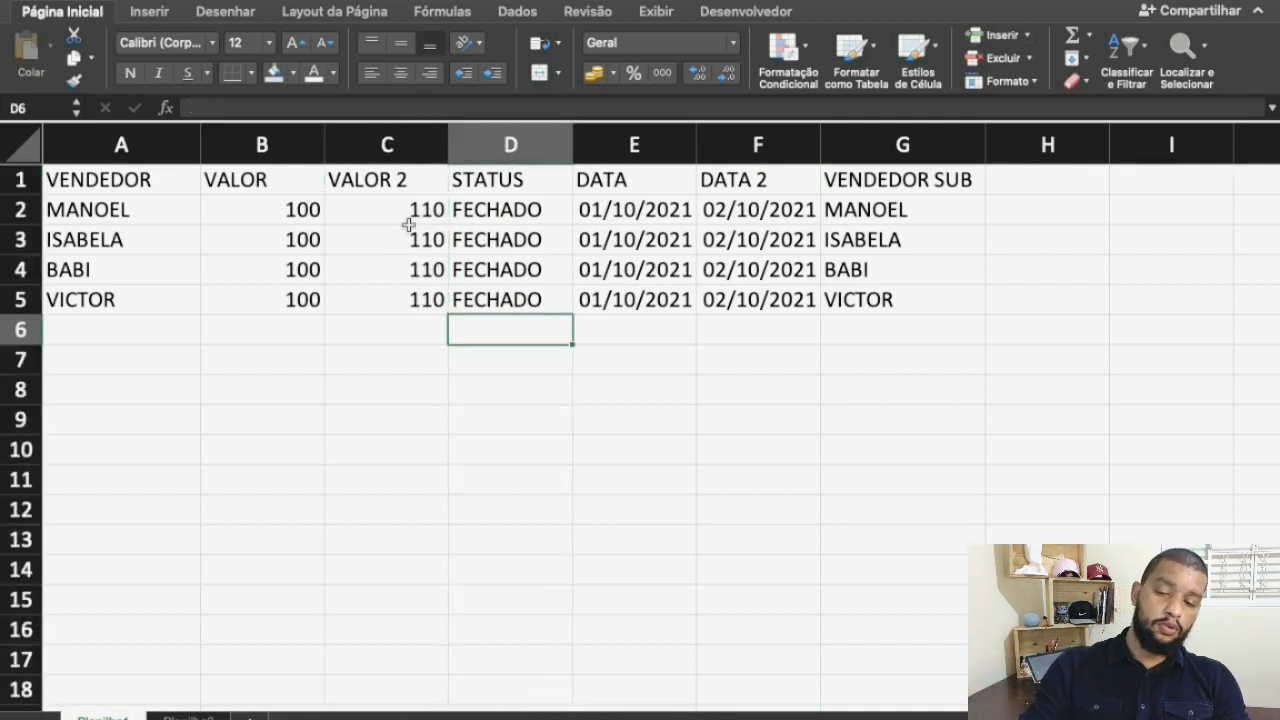
Move the VENDEDOR SUB column in front of VALOR so that it directly follows VENDEDOR
{"action": "left_click", "coordinate": [886, 146]}
{"action": "key", "text": "super+c"}
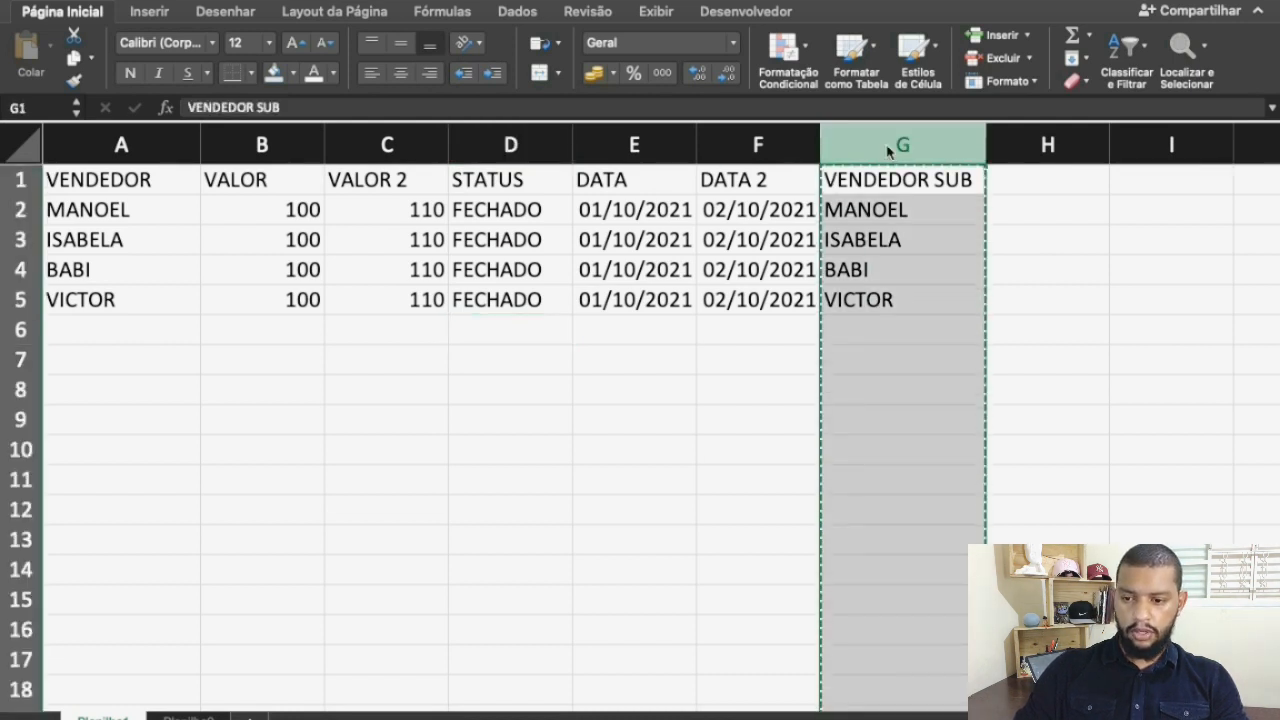
{"action": "left_click", "coordinate": [280, 145]}
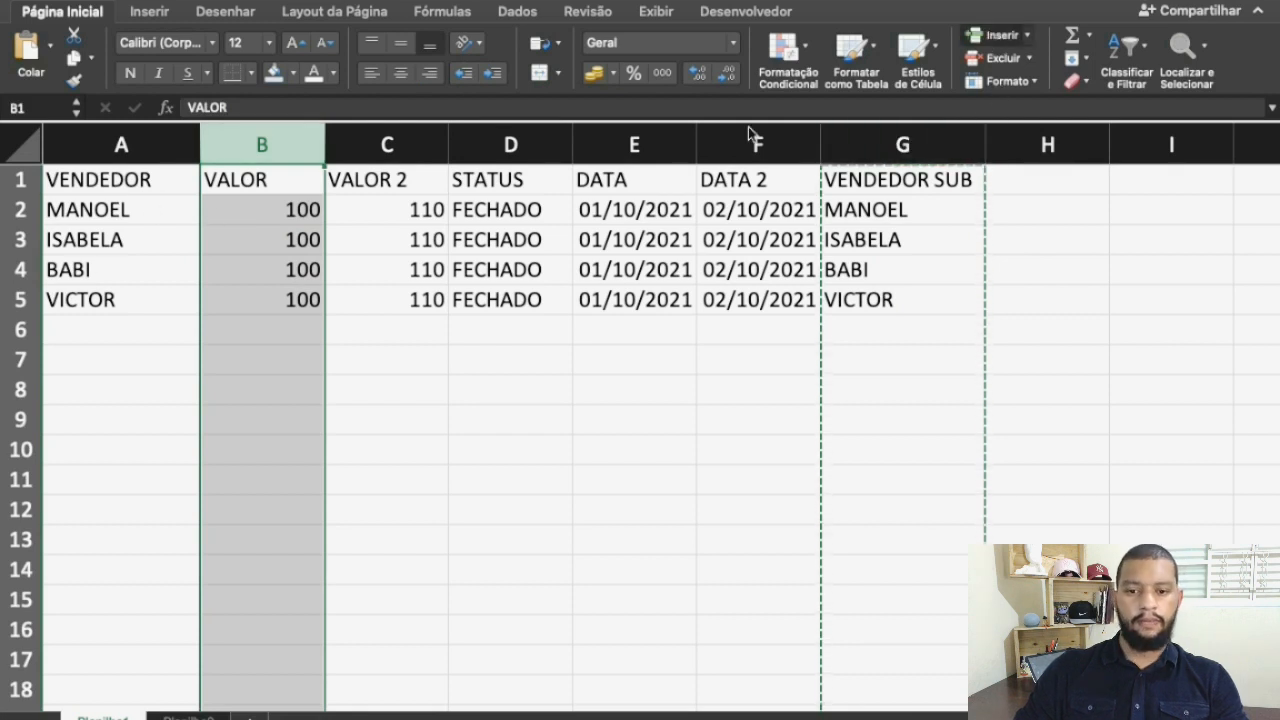
{"action": "left_click", "coordinate": [445, 358]}
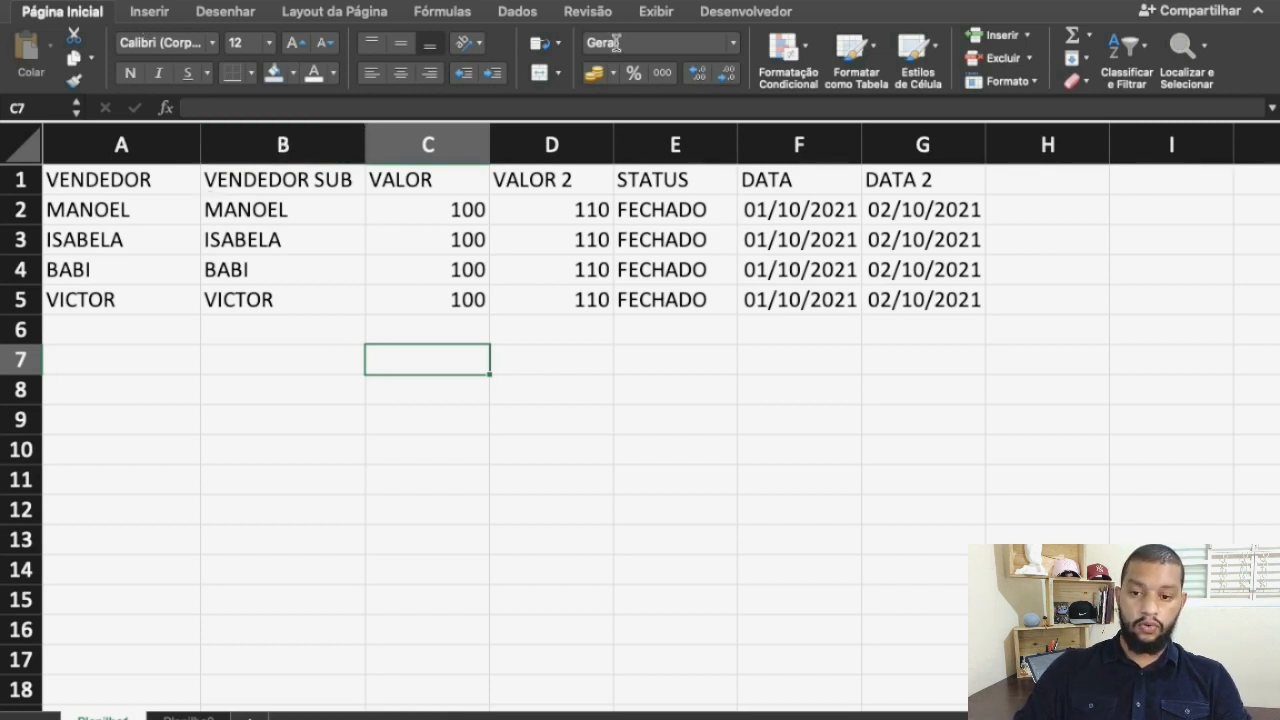
Copy the reordered table A1:G5 from the first sheet and paste it at cell A1 of the second sheet
{"action": "left_click", "coordinate": [121, 182]}
{"action": "left_click_drag", "start_coordinate": [741, 248], "coordinate": [972, 312]}
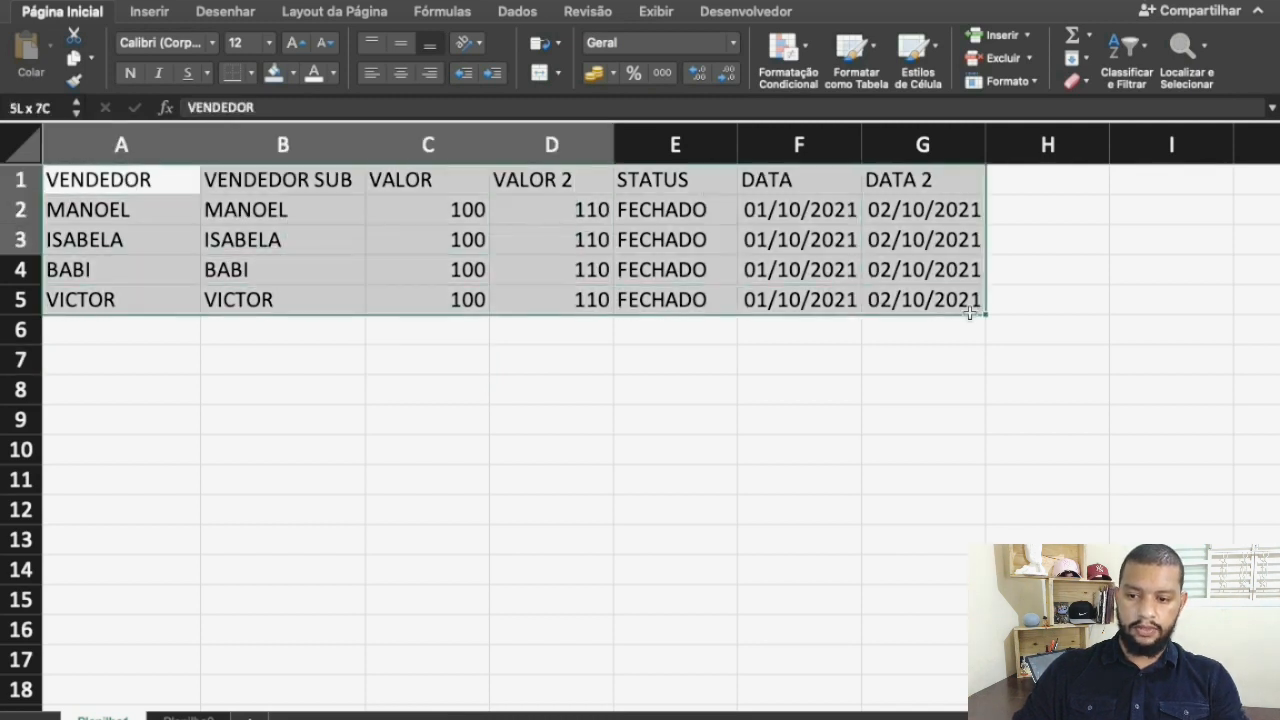
{"action": "key", "text": "ctrl+c"}
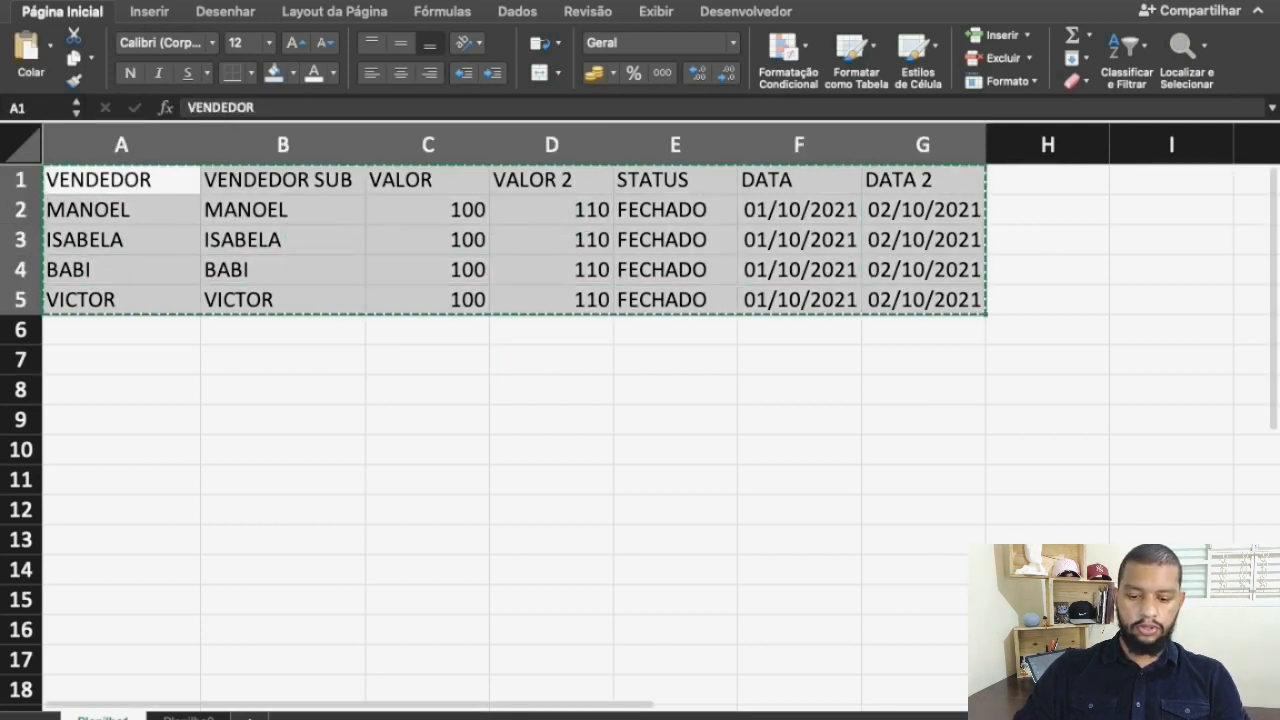
{"action": "left_click", "coordinate": [190, 718]}
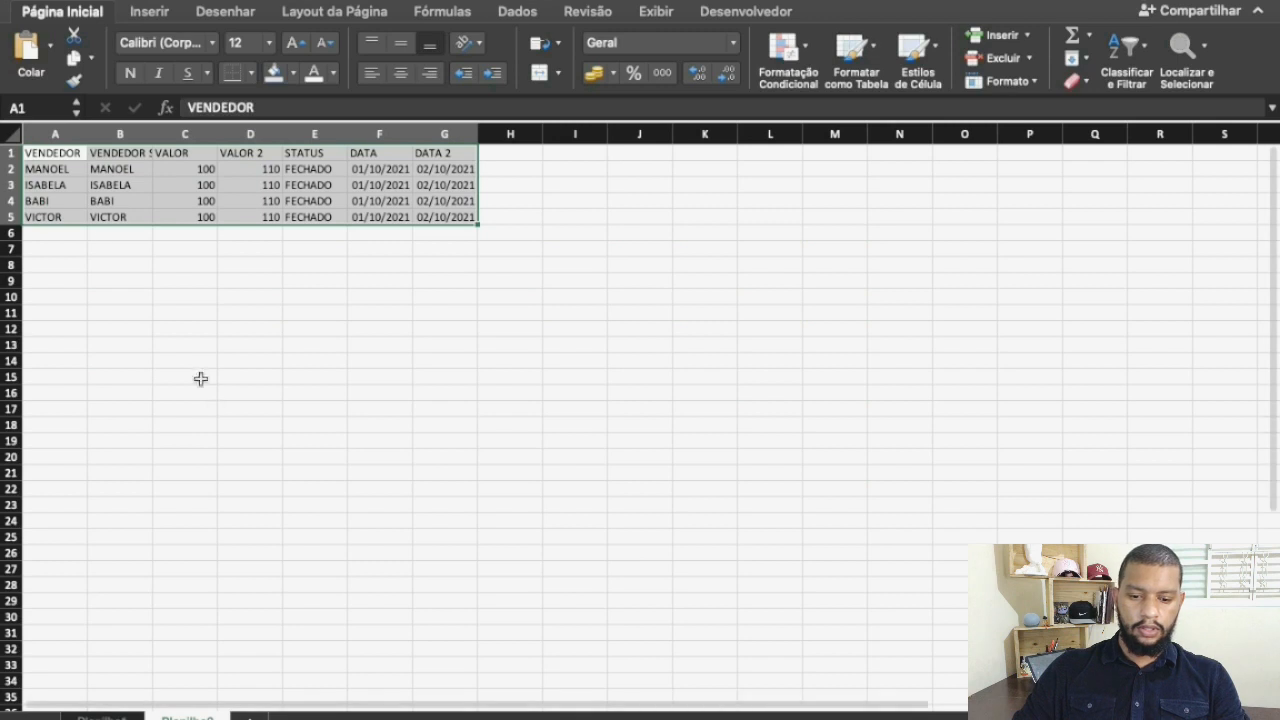
{"action": "left_click", "coordinate": [54, 153]}
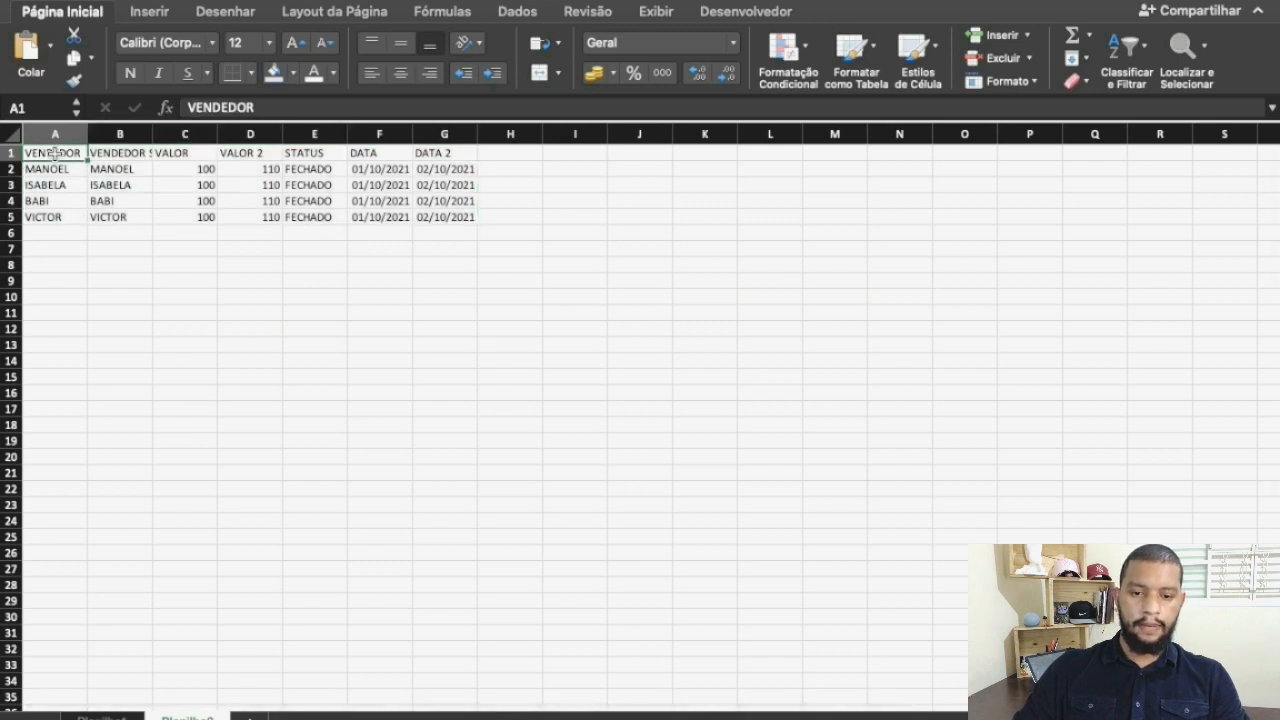
{"action": "key", "text": "ctrl+v"}
{"action": "left_click", "coordinate": [120, 262]}
{"action": "left_click", "coordinate": [52, 152]}
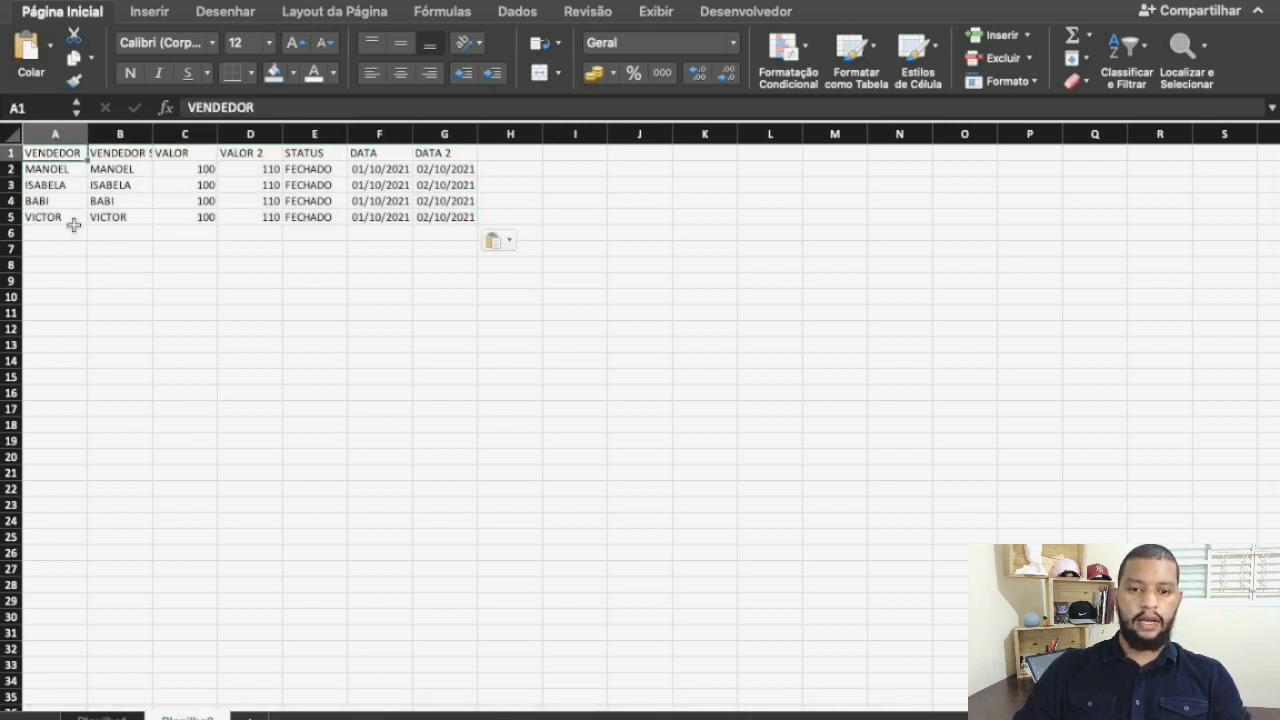
Return to the first sheet, select cell A1 and clear the copy outline around the table
{"action": "left_click", "coordinate": [100, 718]}
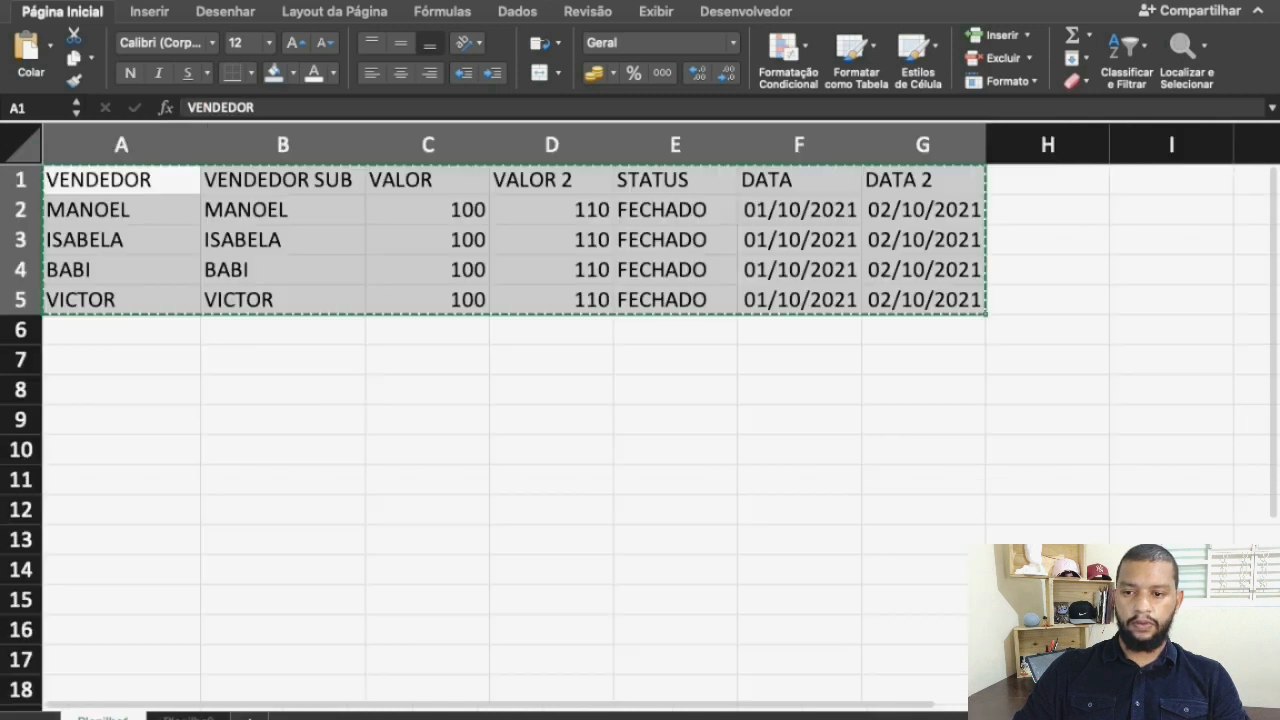
{"action": "left_click", "coordinate": [160, 354]}
{"action": "left_click", "coordinate": [133, 184]}
{"action": "key", "text": "Escape"}
Start recording a macro named Macro2 stored in this workbook, replacing the existing macro of that name
{"action": "left_click", "coordinate": [729, 22]}
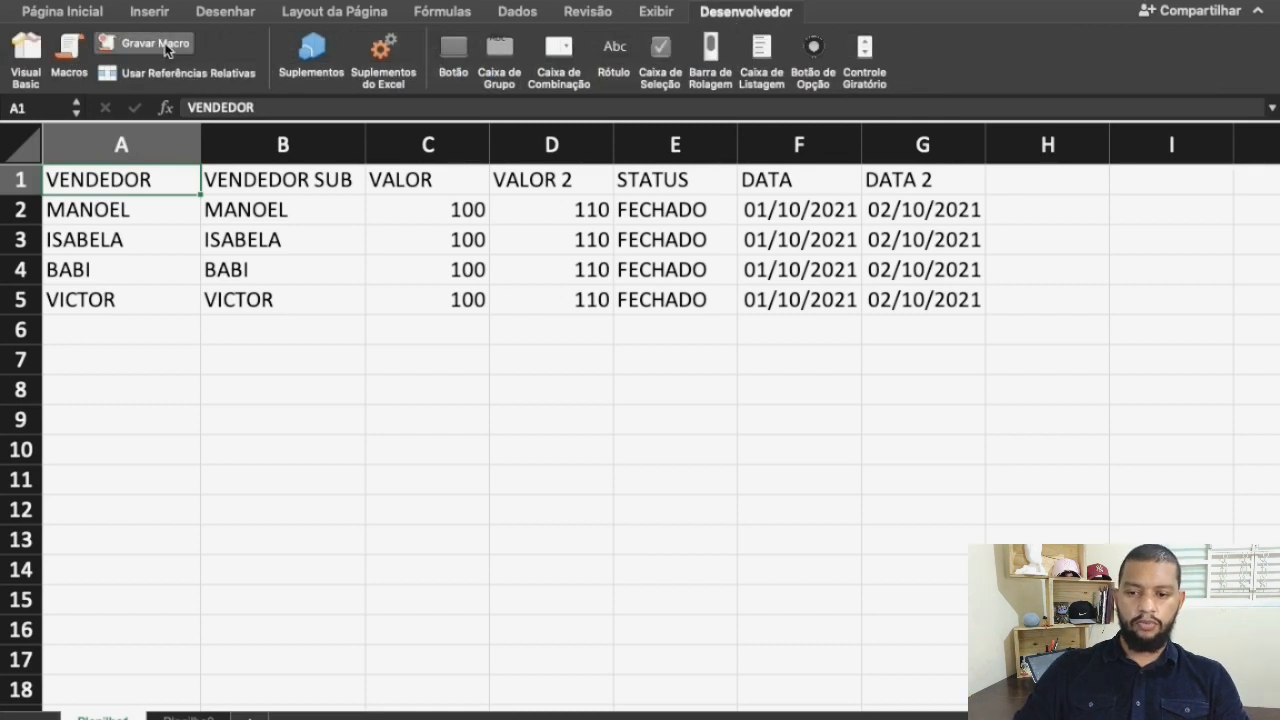
{"action": "left_click", "coordinate": [166, 48]}
{"action": "left_click", "coordinate": [567, 146]}
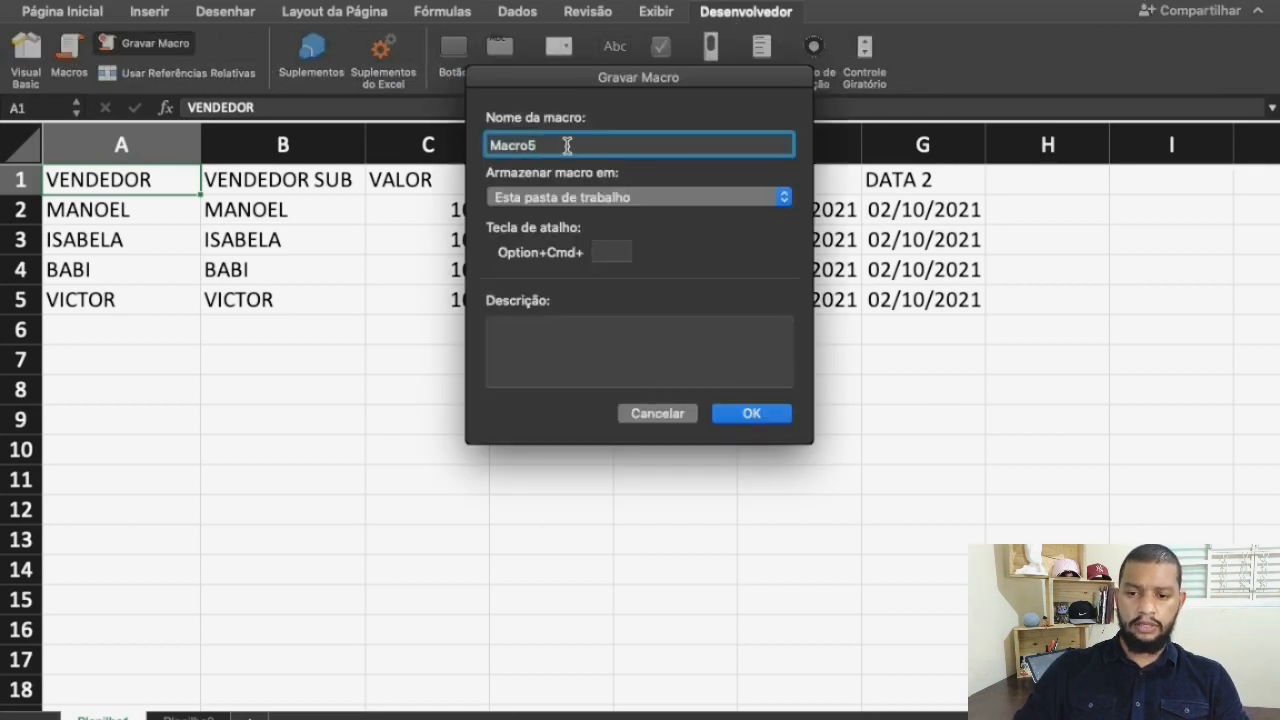
{"action": "key", "text": "BackSpace"}
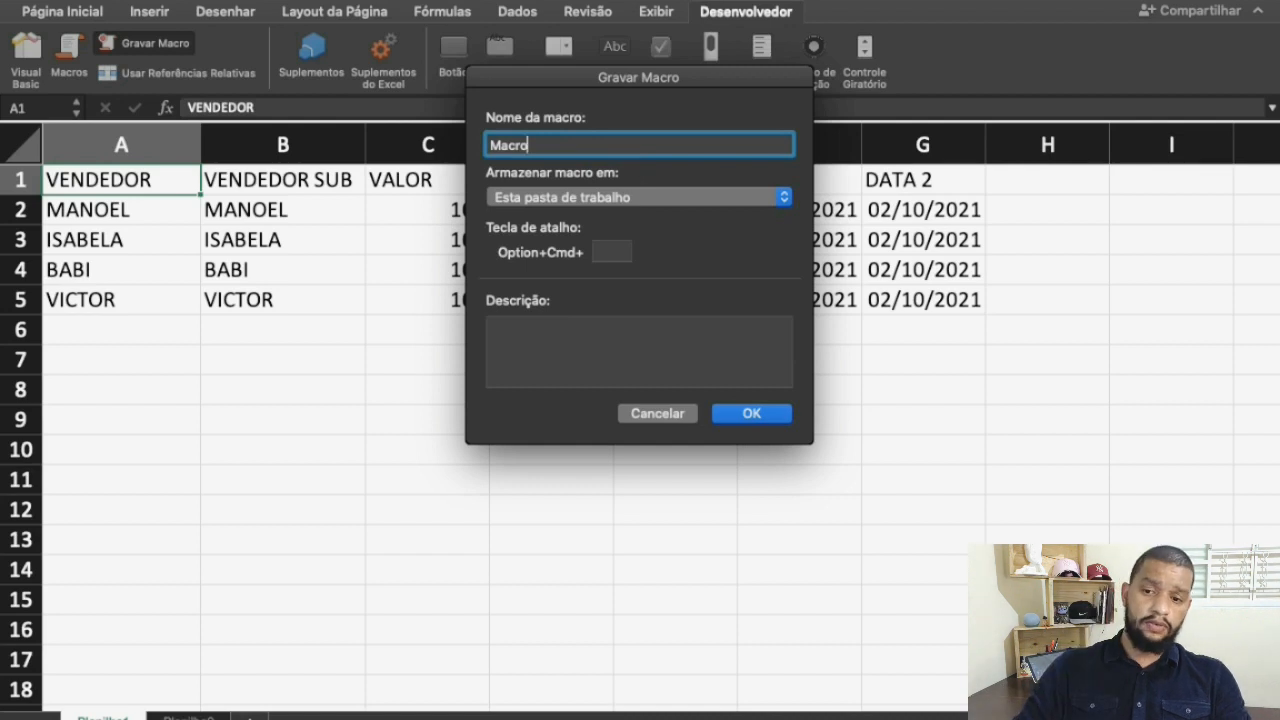
{"action": "type", "text": "22"}
{"action": "key", "text": "BackSpace"}
{"action": "key", "text": "BackSpace"}
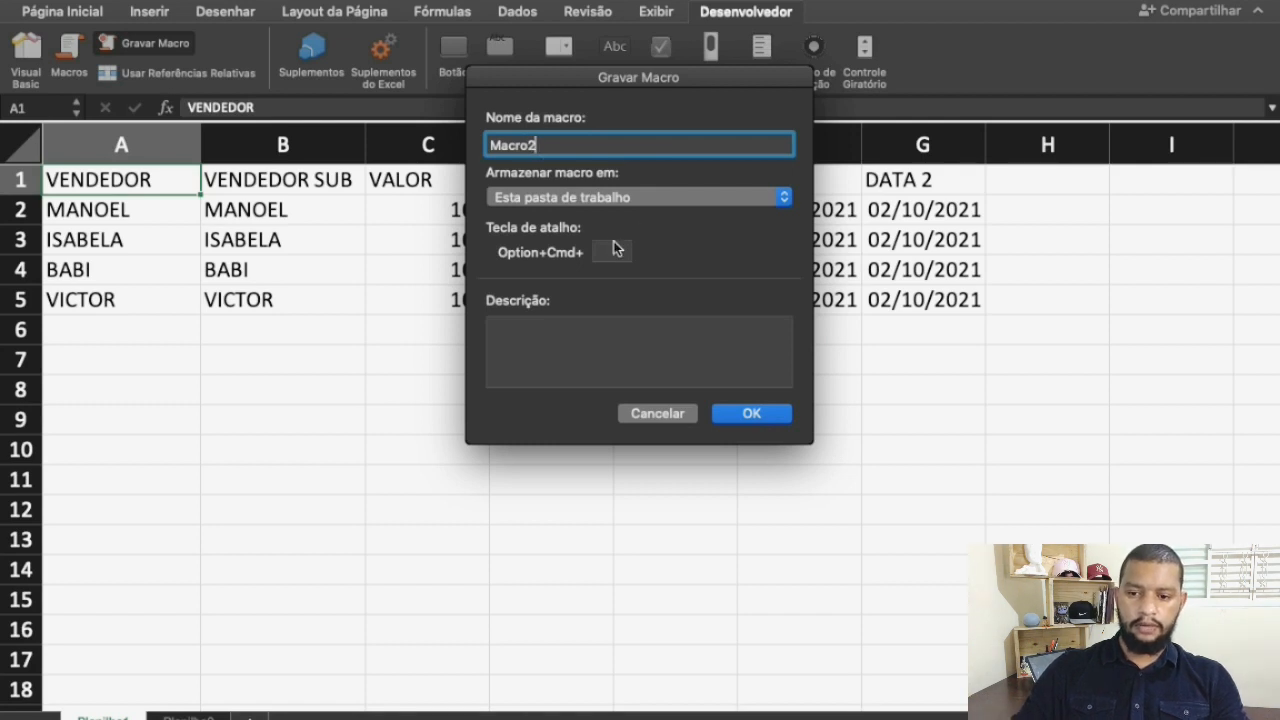
{"action": "left_click", "coordinate": [766, 420]}
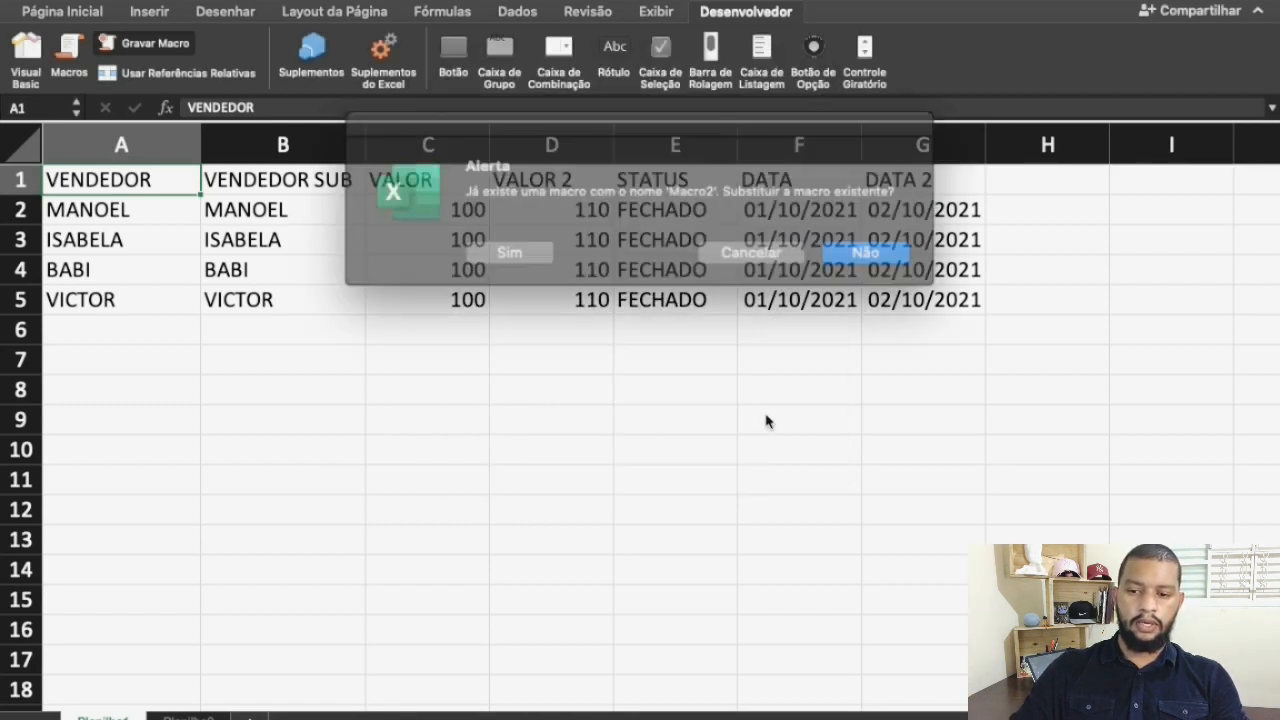
{"action": "left_click", "coordinate": [524, 247]}
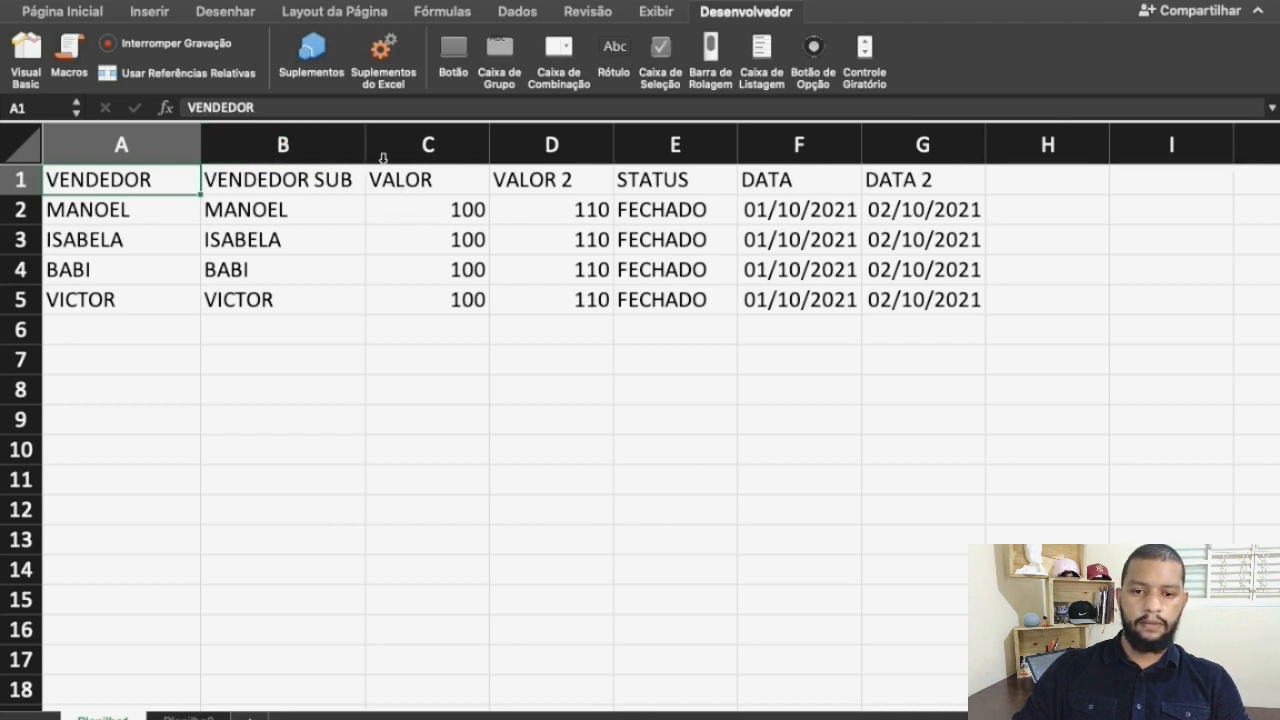
Delete the VALOR 2, VENDEDOR SUB and DATA 2 columns from the sales table
{"action": "left_click", "coordinate": [551, 139]}
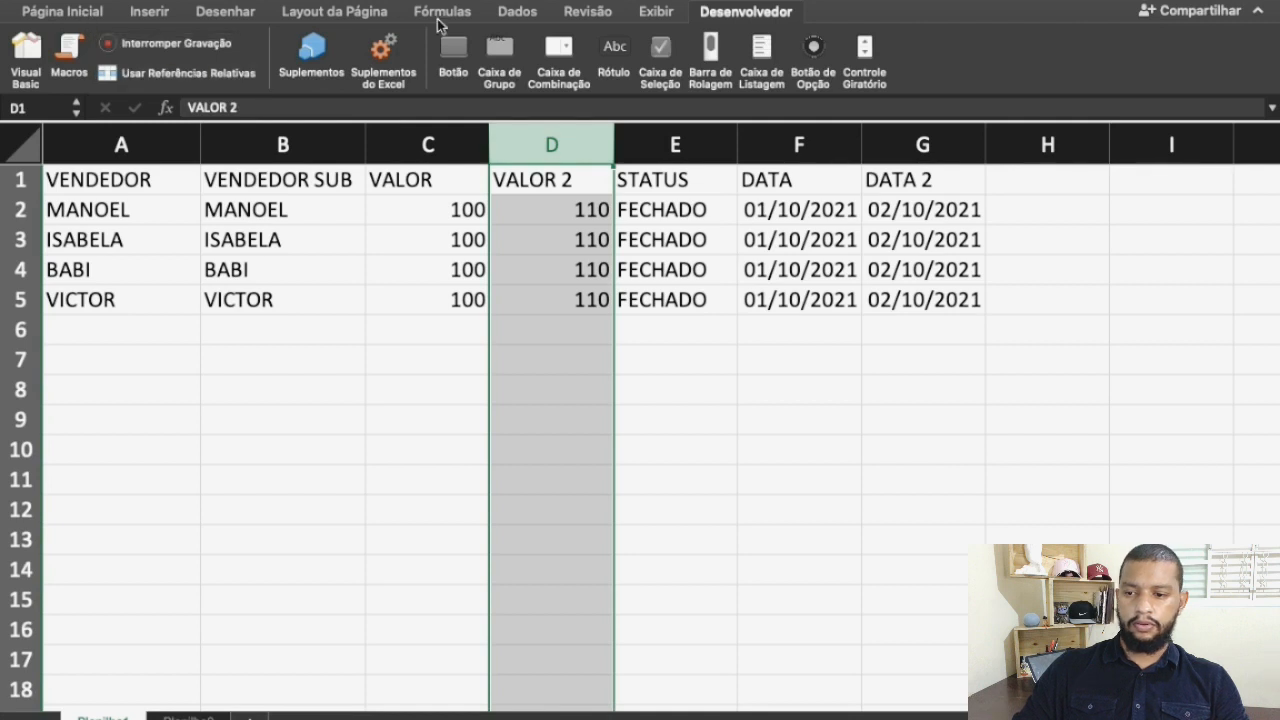
{"action": "left_click", "coordinate": [997, 58]}
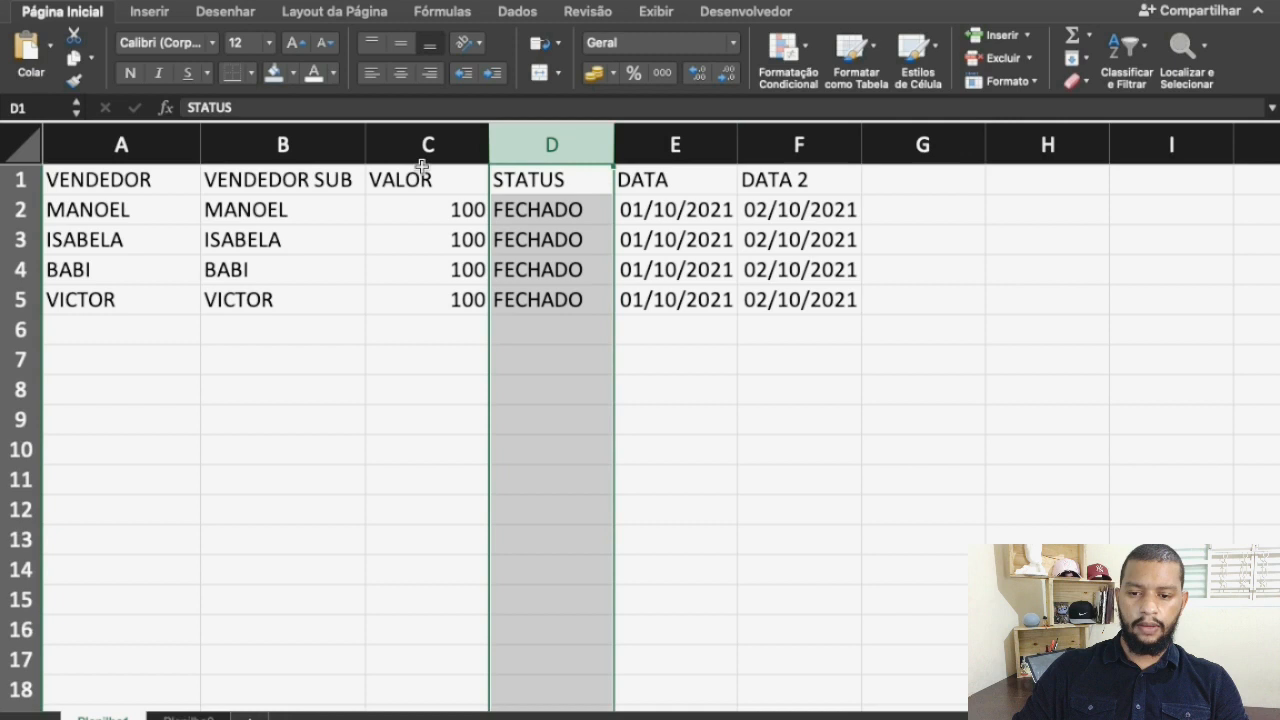
{"action": "left_click", "coordinate": [309, 144]}
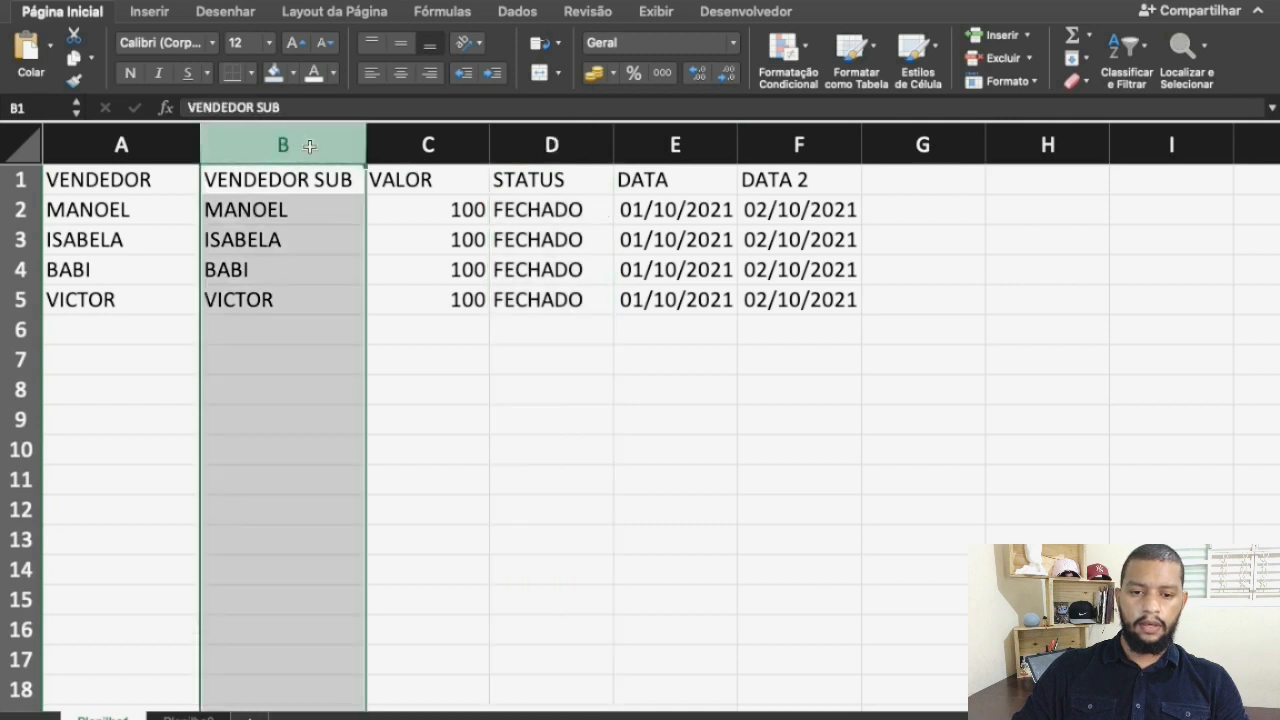
{"action": "left_click", "coordinate": [995, 62]}
{"action": "left_click", "coordinate": [606, 150]}
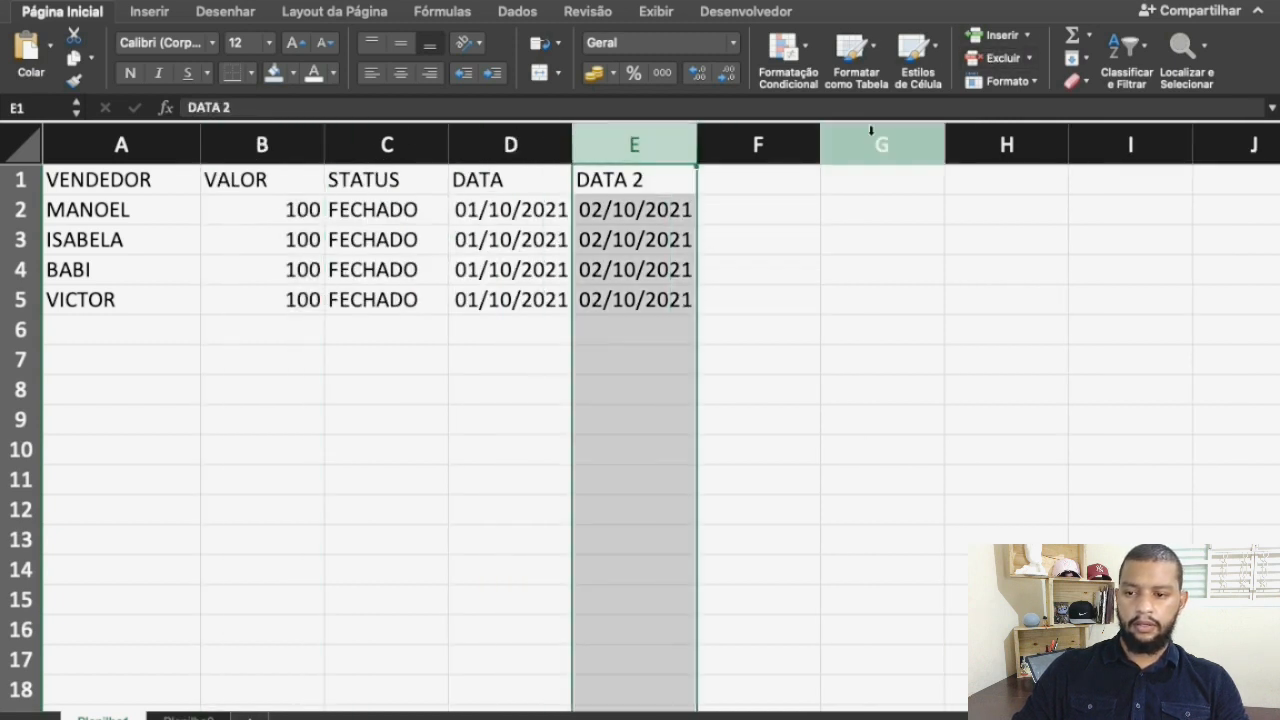
{"action": "left_click", "coordinate": [995, 62]}
Format the range A1:D5 as a table with headers, using the black style of the Média group
{"action": "left_click_drag", "start_coordinate": [112, 180], "coordinate": [551, 310]}
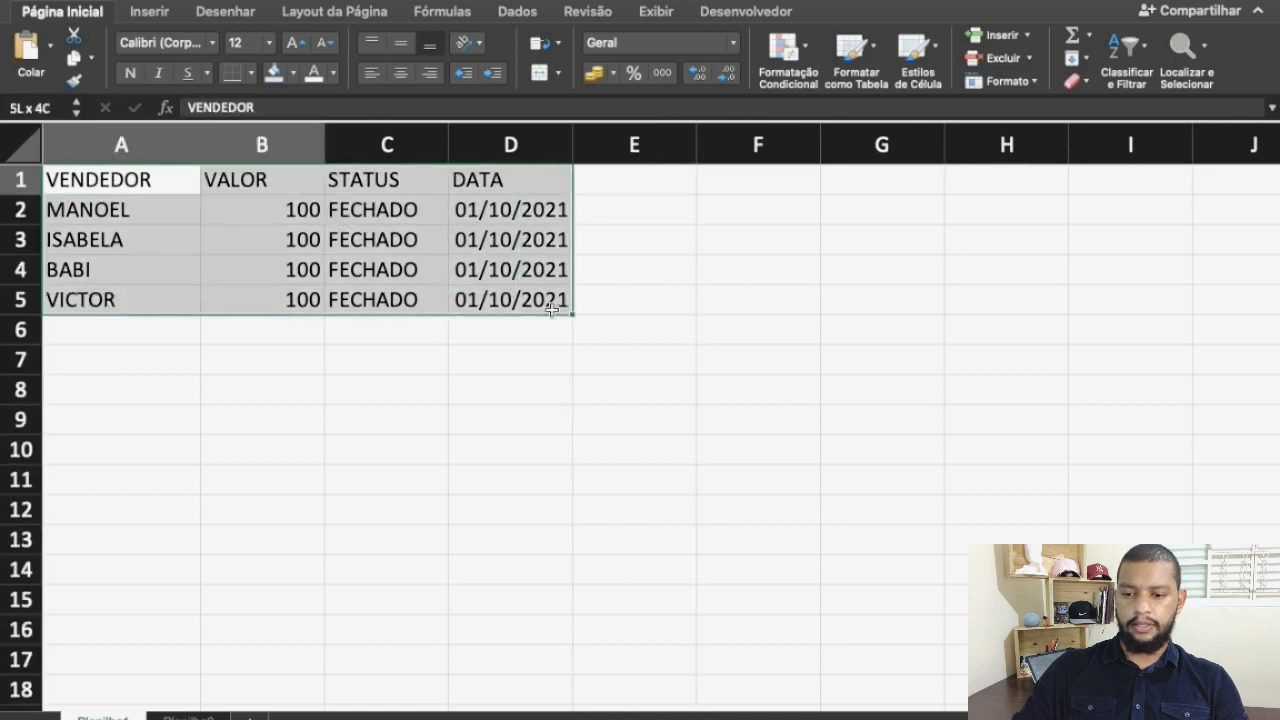
{"action": "left_click", "coordinate": [852, 48]}
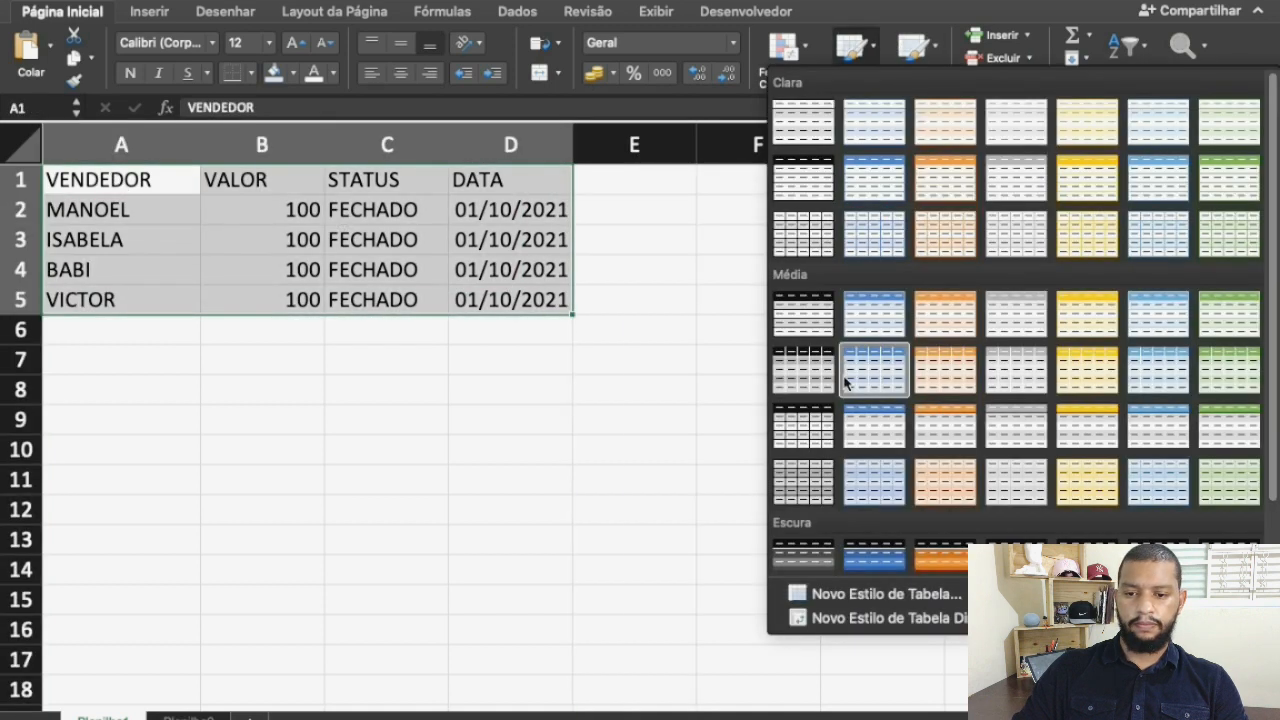
{"action": "left_click", "coordinate": [815, 328]}
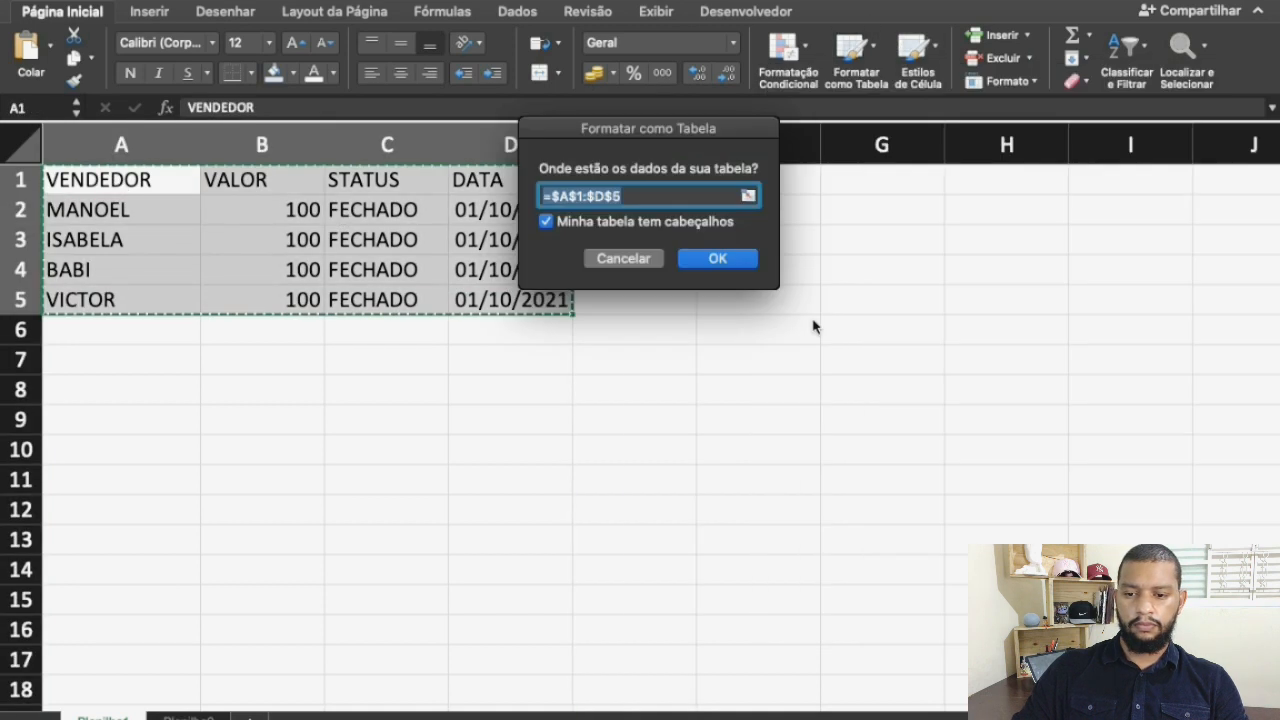
{"action": "left_click", "coordinate": [720, 258]}
{"action": "left_click", "coordinate": [209, 352]}
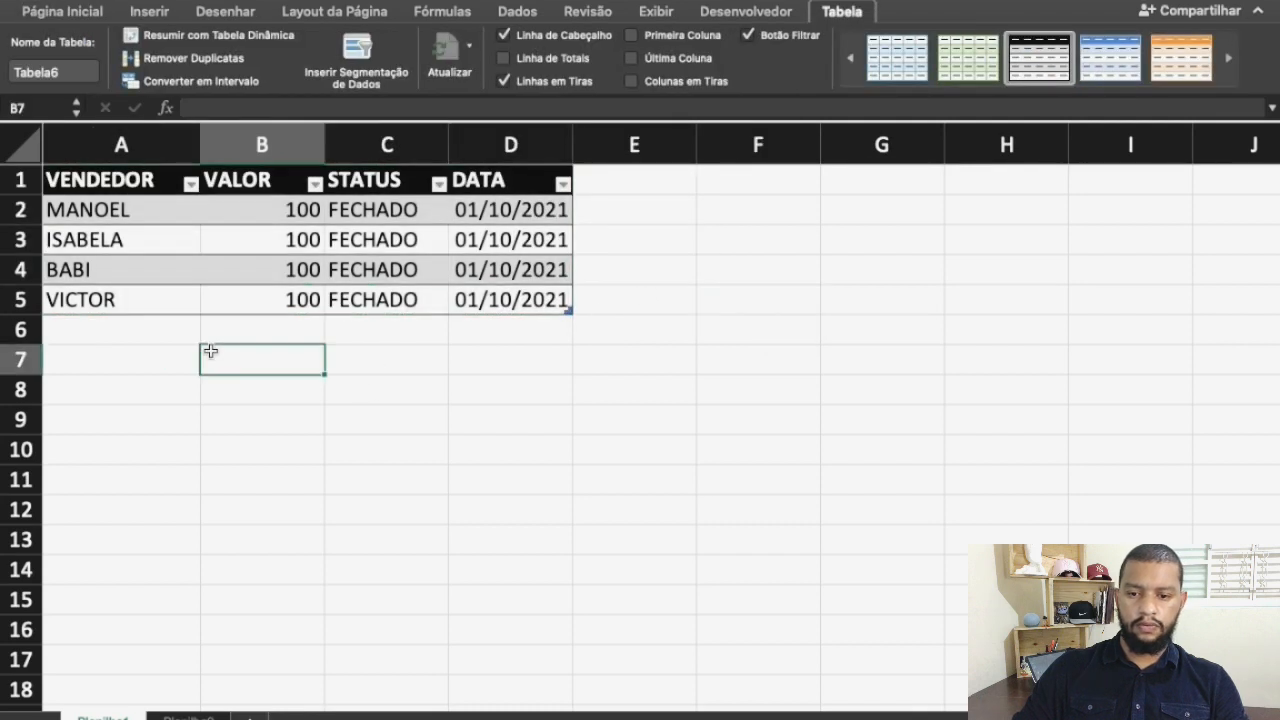
Select the whole sheet and autofit all column widths to their contents
{"action": "left_click", "coordinate": [20, 147]}
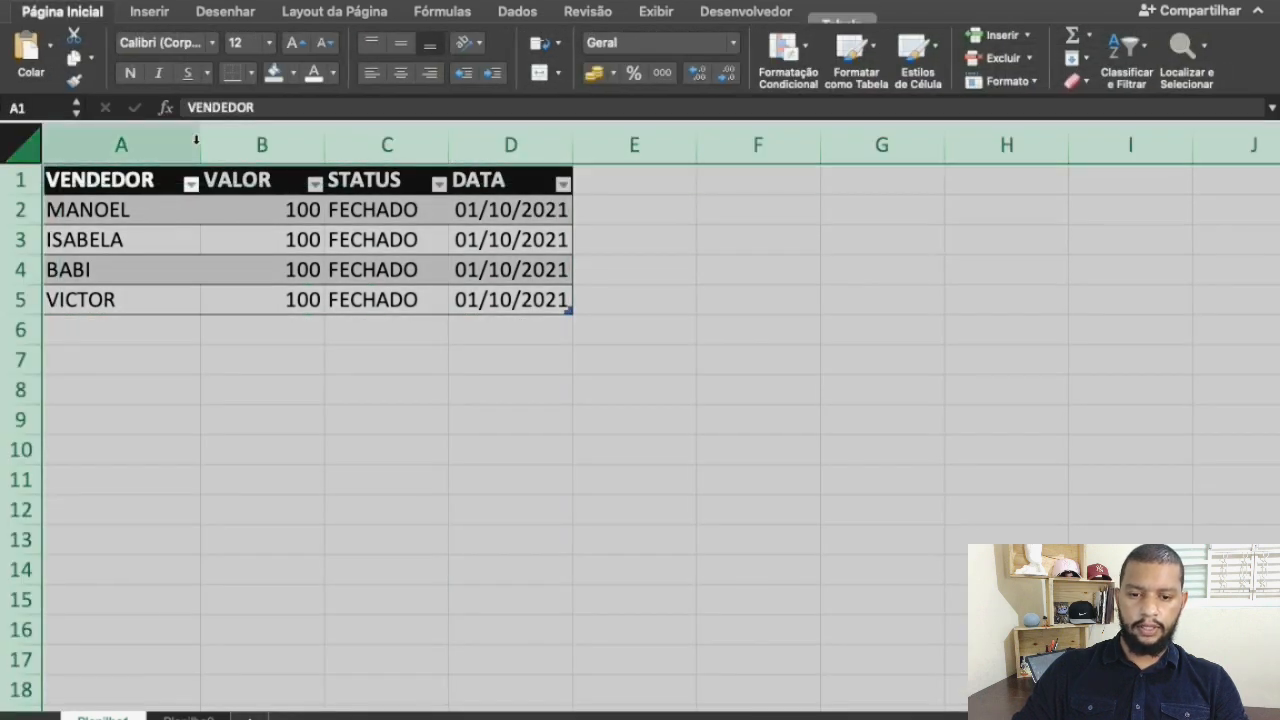
{"action": "double_click", "coordinate": [200, 146]}
{"action": "left_click", "coordinate": [312, 389]}
Make cell A1 the active cell and stop recording Macro2
{"action": "left_click", "coordinate": [122, 182]}
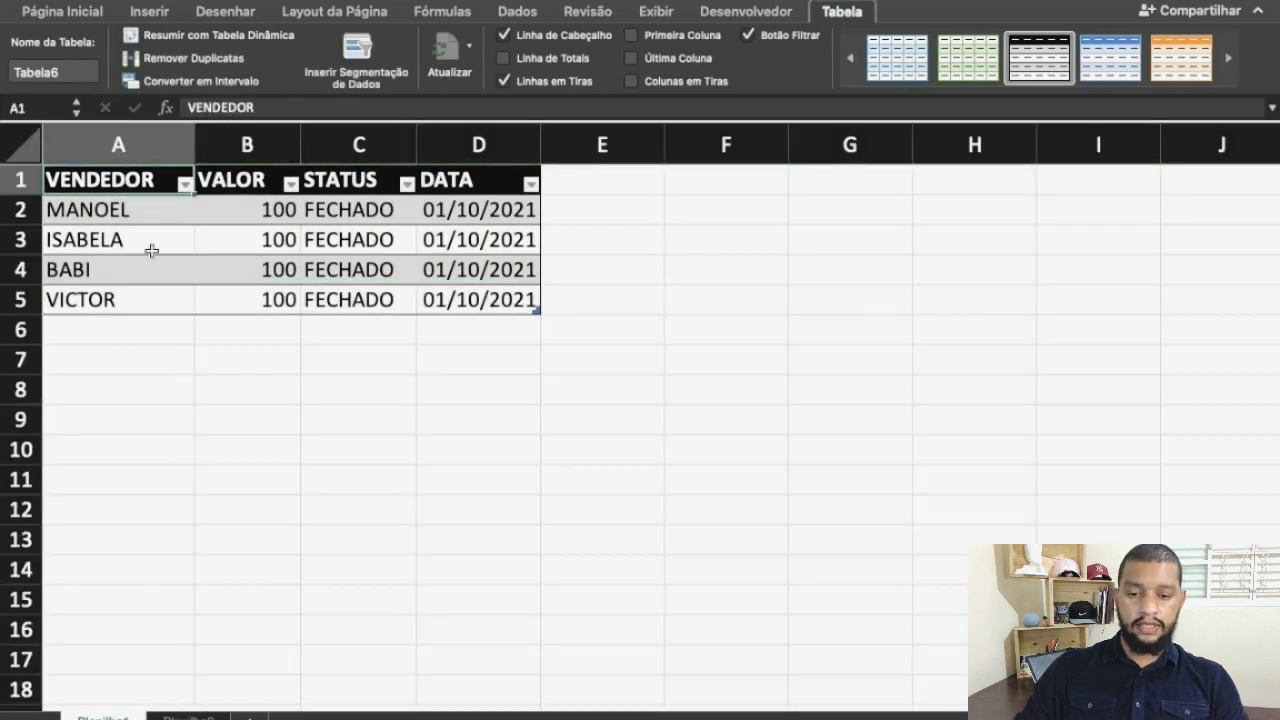
{"action": "left_click", "coordinate": [736, 14]}
{"action": "left_click", "coordinate": [180, 44]}
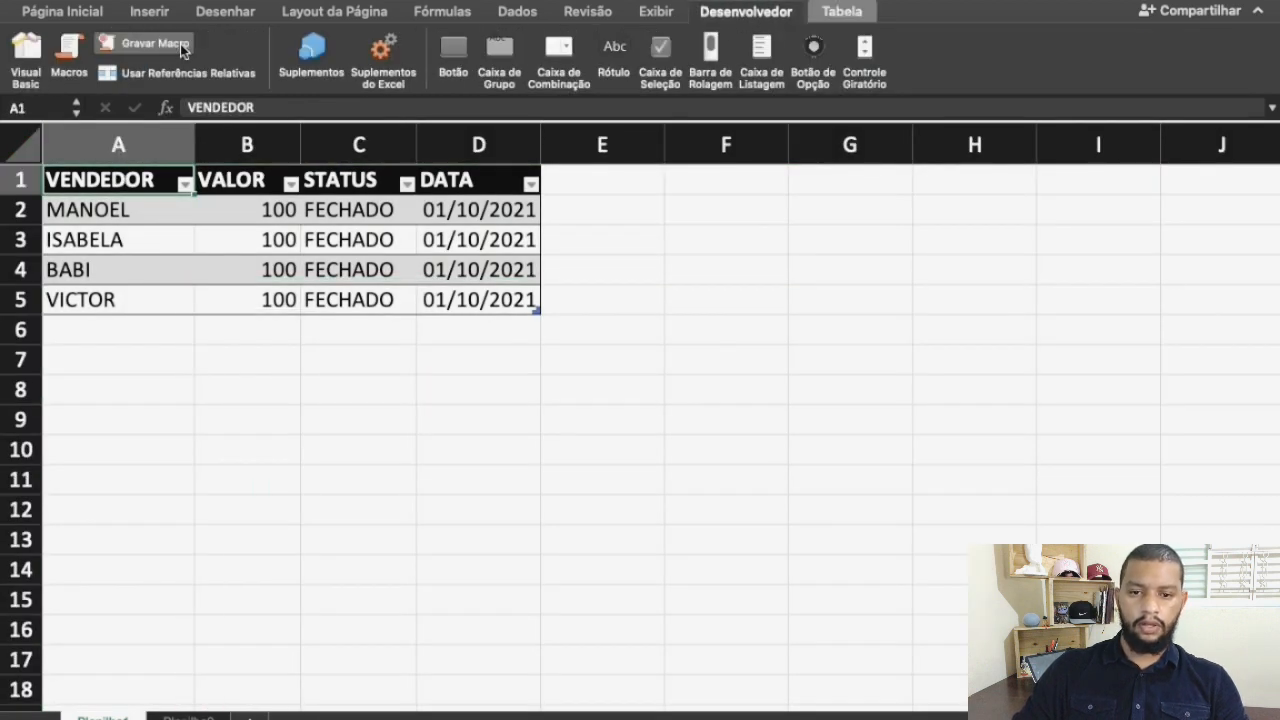
{"action": "left_click", "coordinate": [476, 376]}
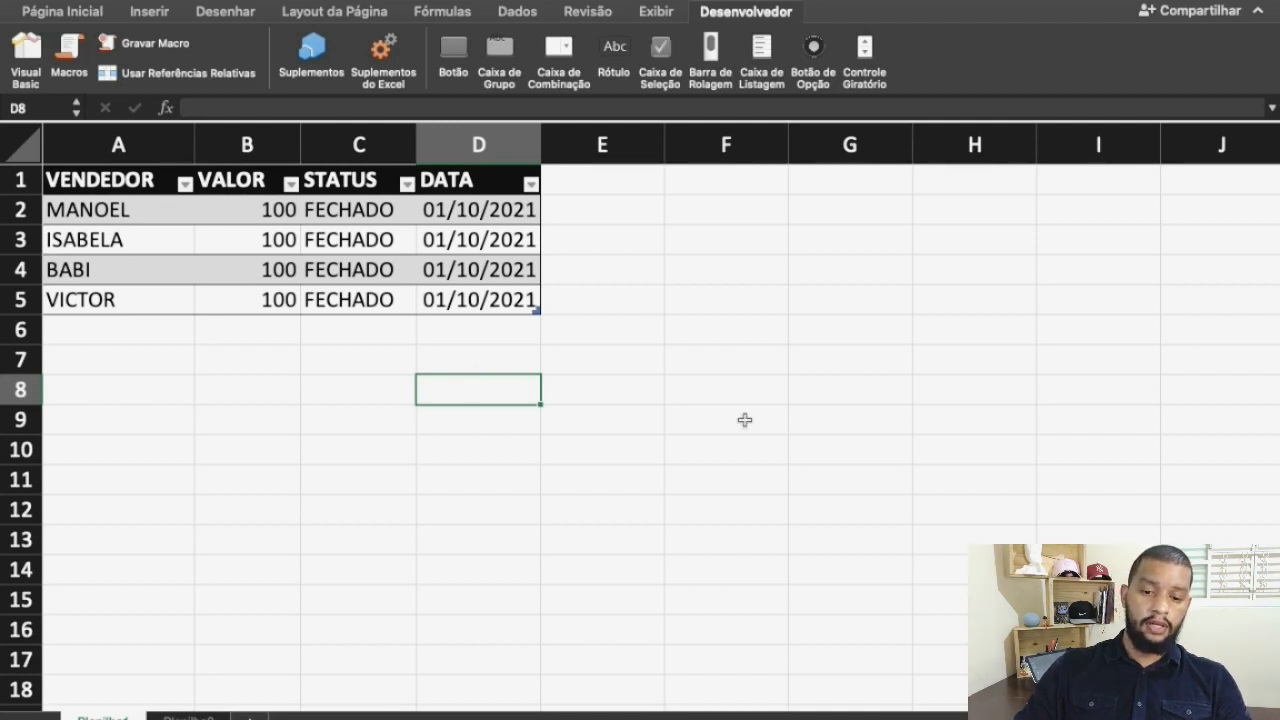
Insert a form button over cells I1:J2 and assign Macro2 to it
{"action": "left_click", "coordinate": [455, 55]}
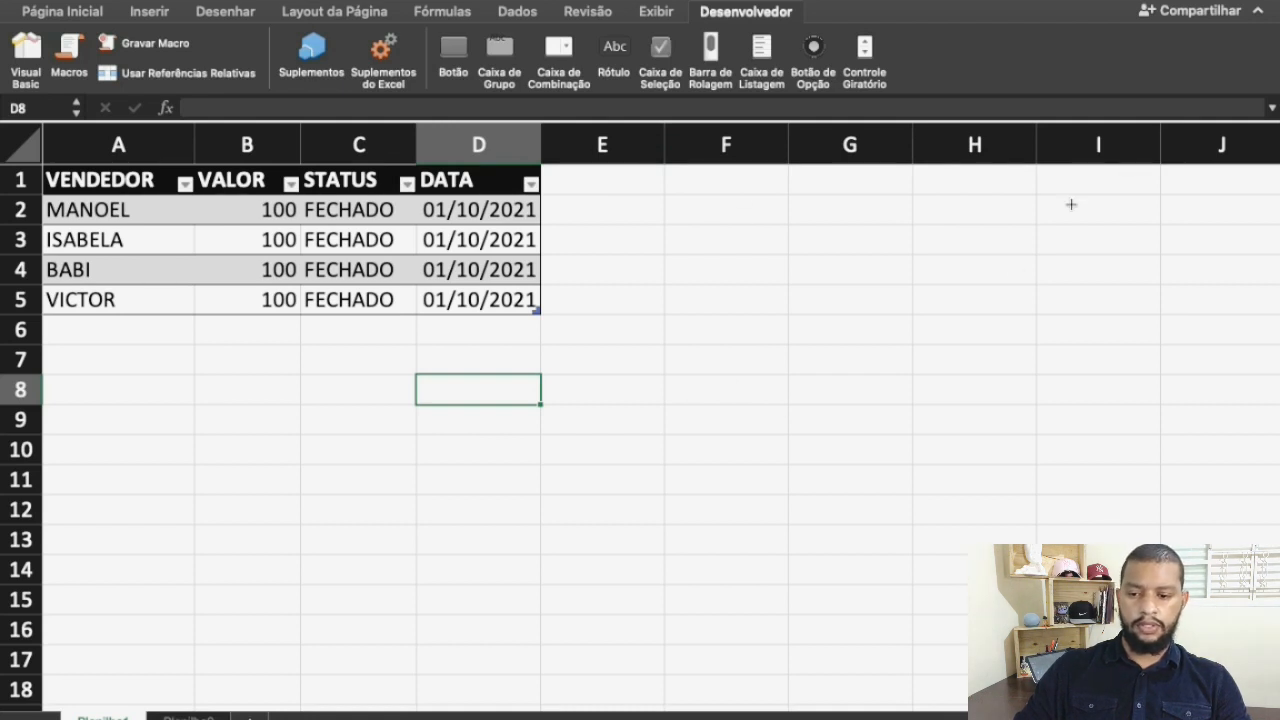
{"action": "left_click", "coordinate": [1043, 189]}
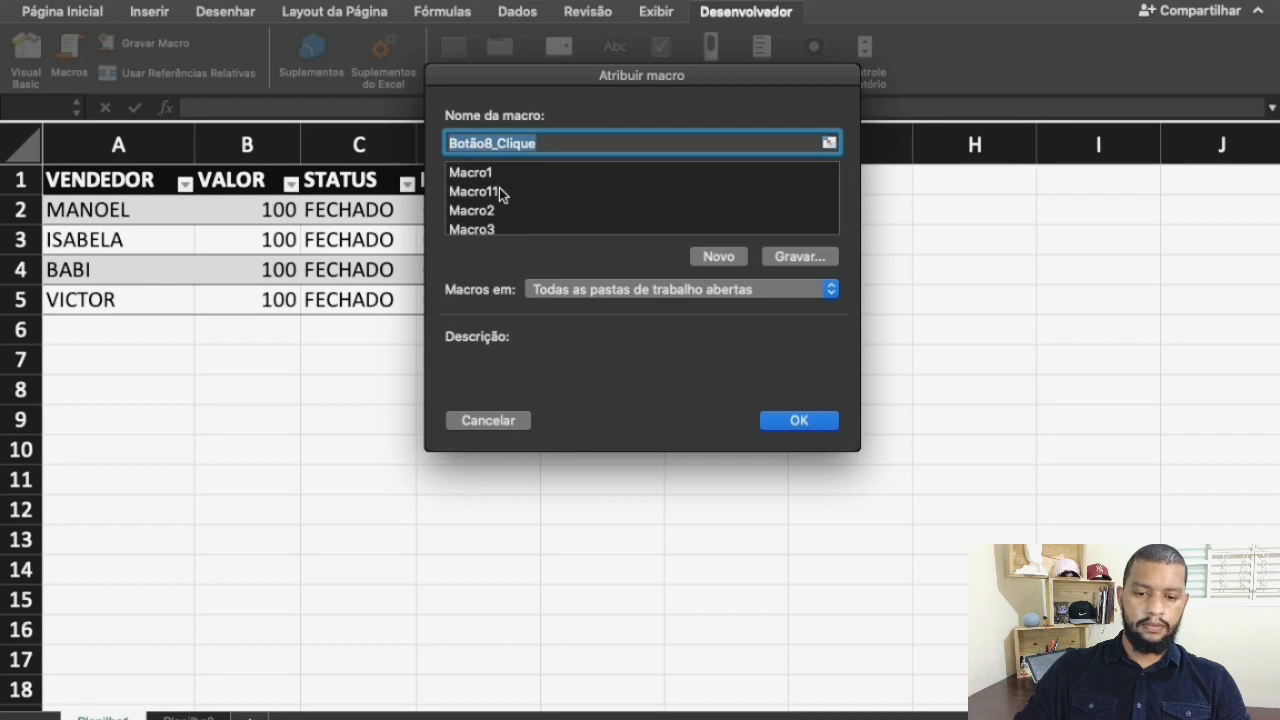
{"action": "left_click", "coordinate": [485, 210]}
{"action": "left_click", "coordinate": [782, 425]}
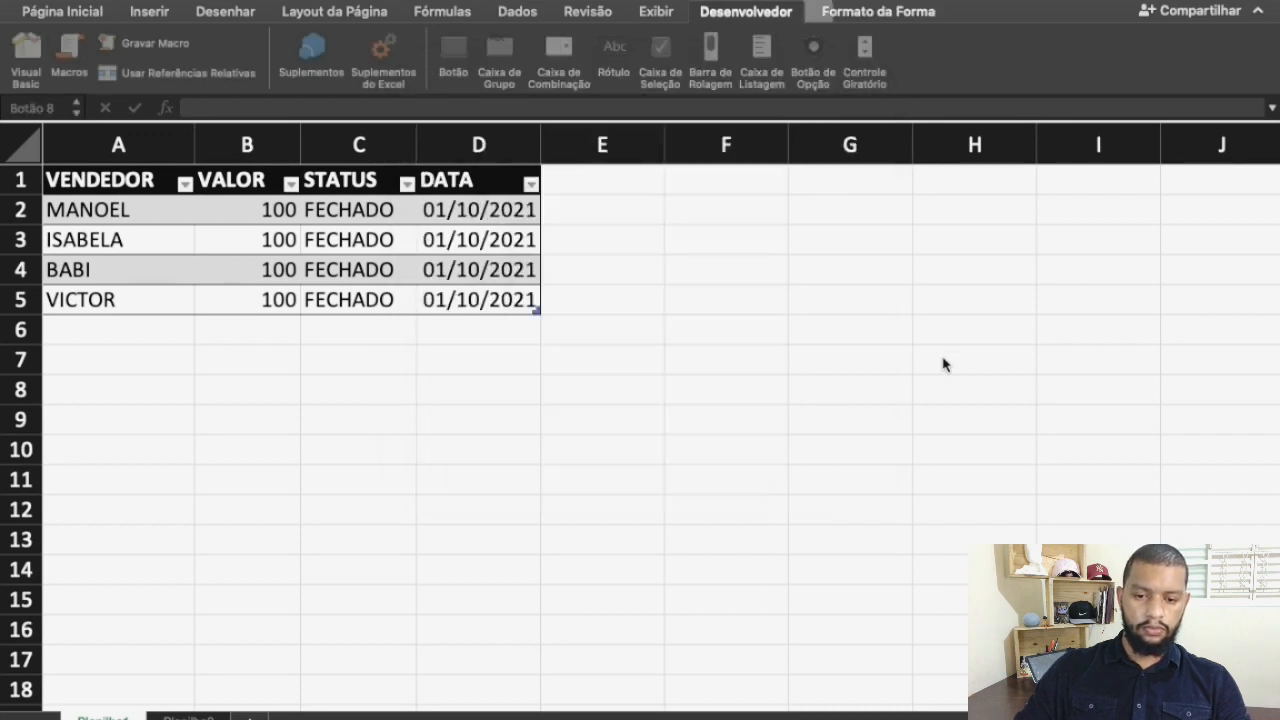
{"action": "left_click_drag", "start_coordinate": [1051, 200], "coordinate": [1053, 188]}
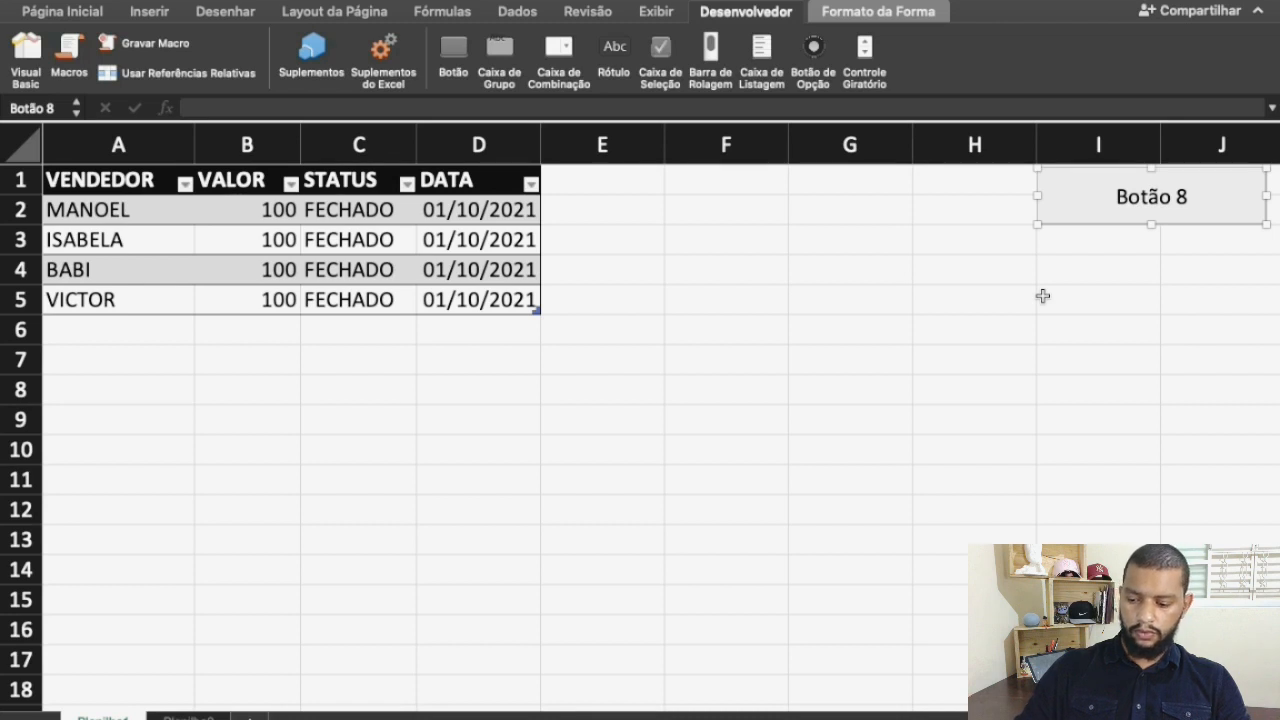
{"action": "left_click", "coordinate": [1040, 299]}
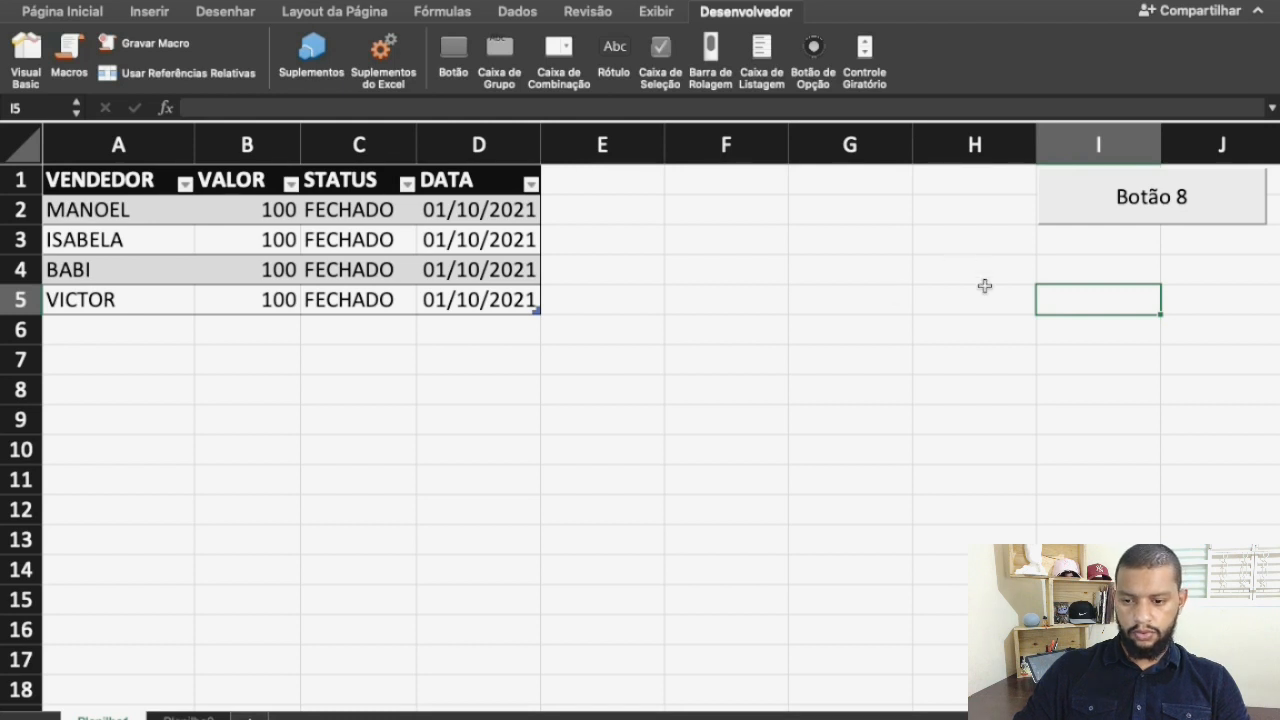
{"action": "right_click", "coordinate": [1080, 198]}
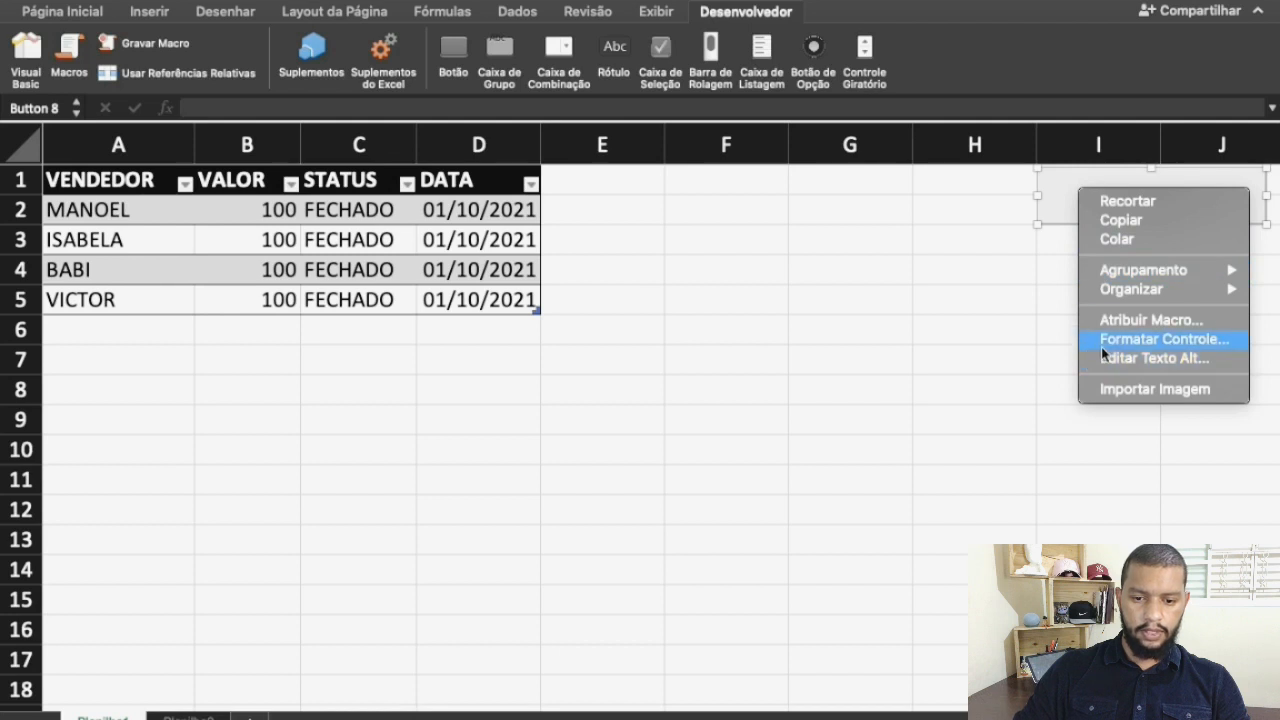
{"action": "left_click", "coordinate": [926, 367]}
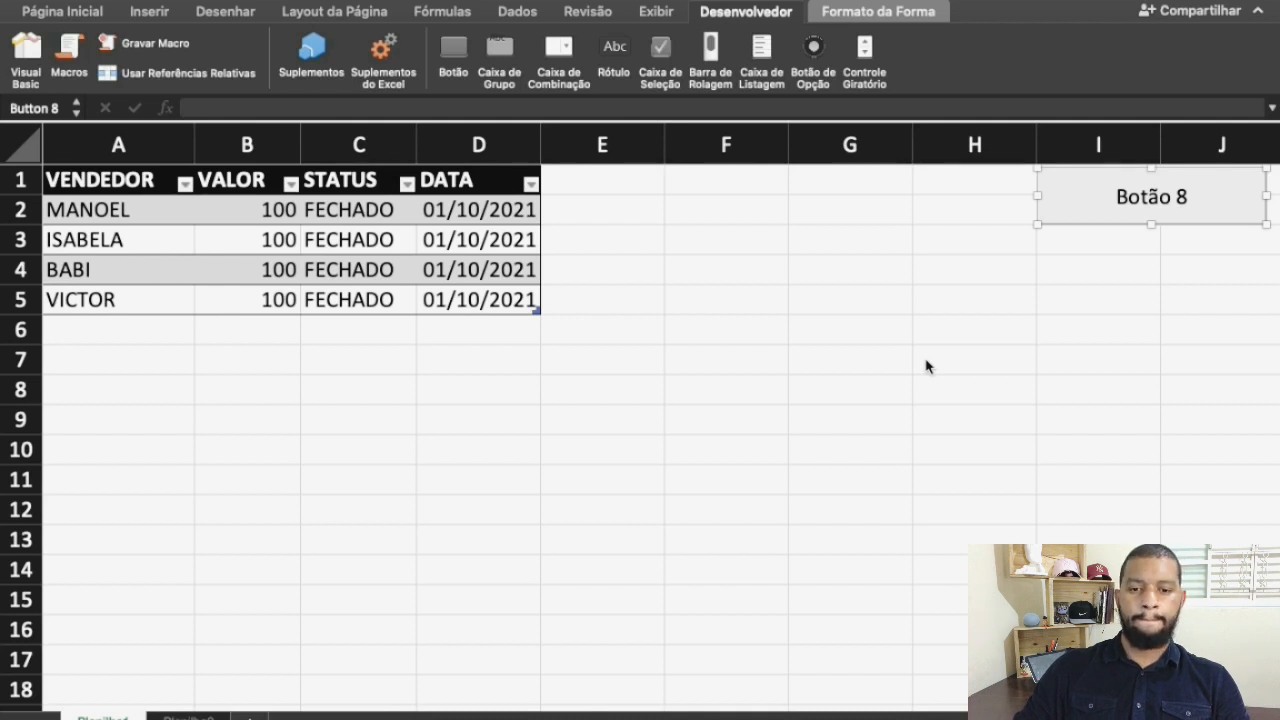
{"action": "left_click", "coordinate": [1074, 322]}
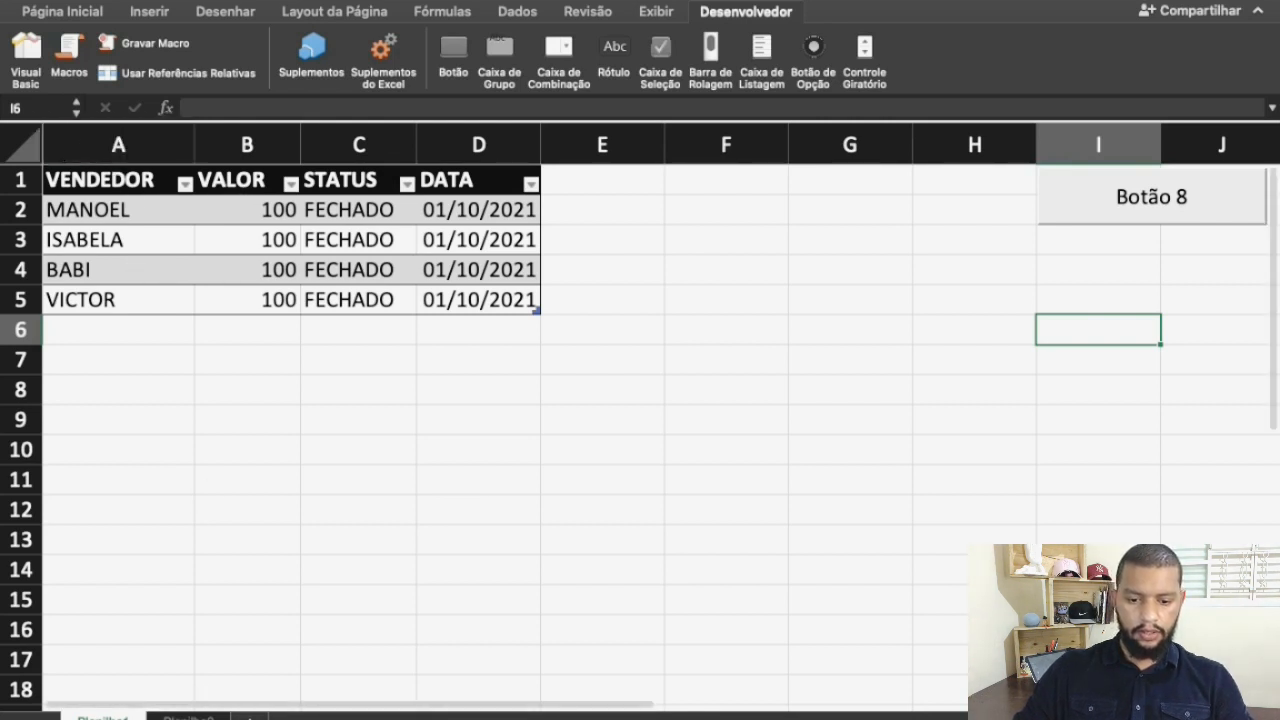
Clear the formatted table from the first sheet and paste a copy of the second sheet's range A1:G5 at cell A1
{"action": "key", "text": "super+z"}
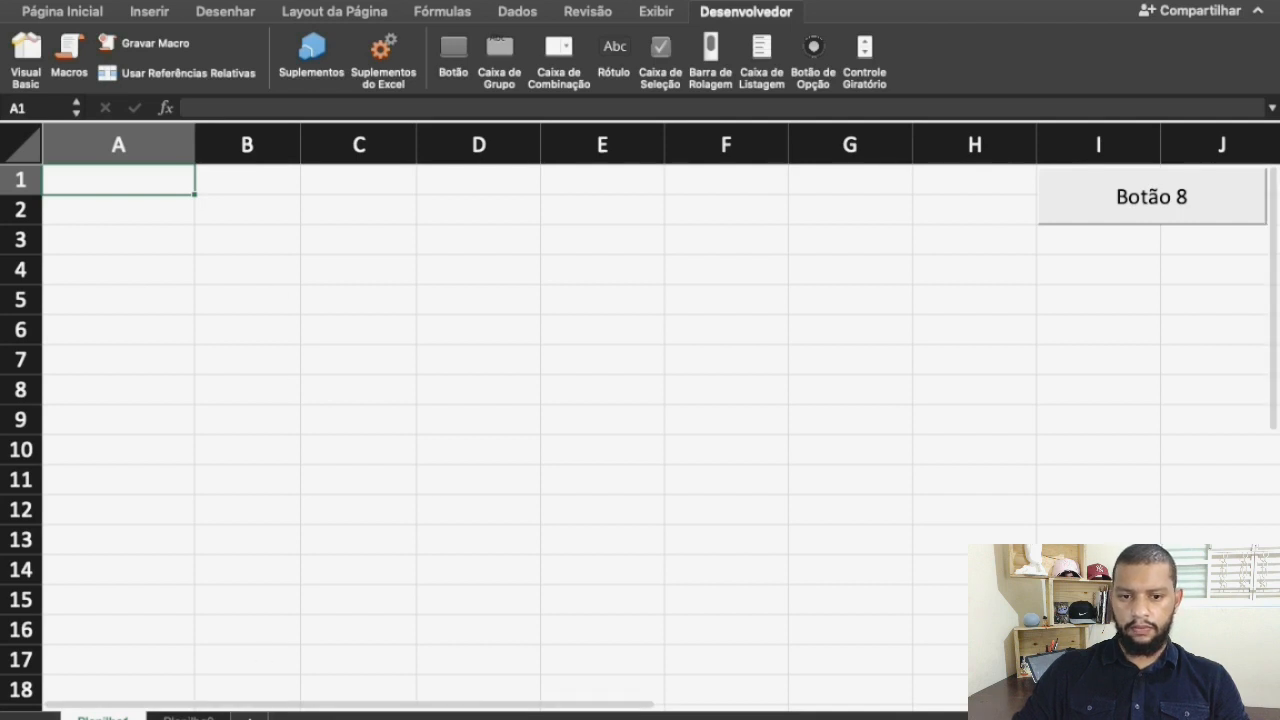
{"action": "left_click", "coordinate": [188, 717]}
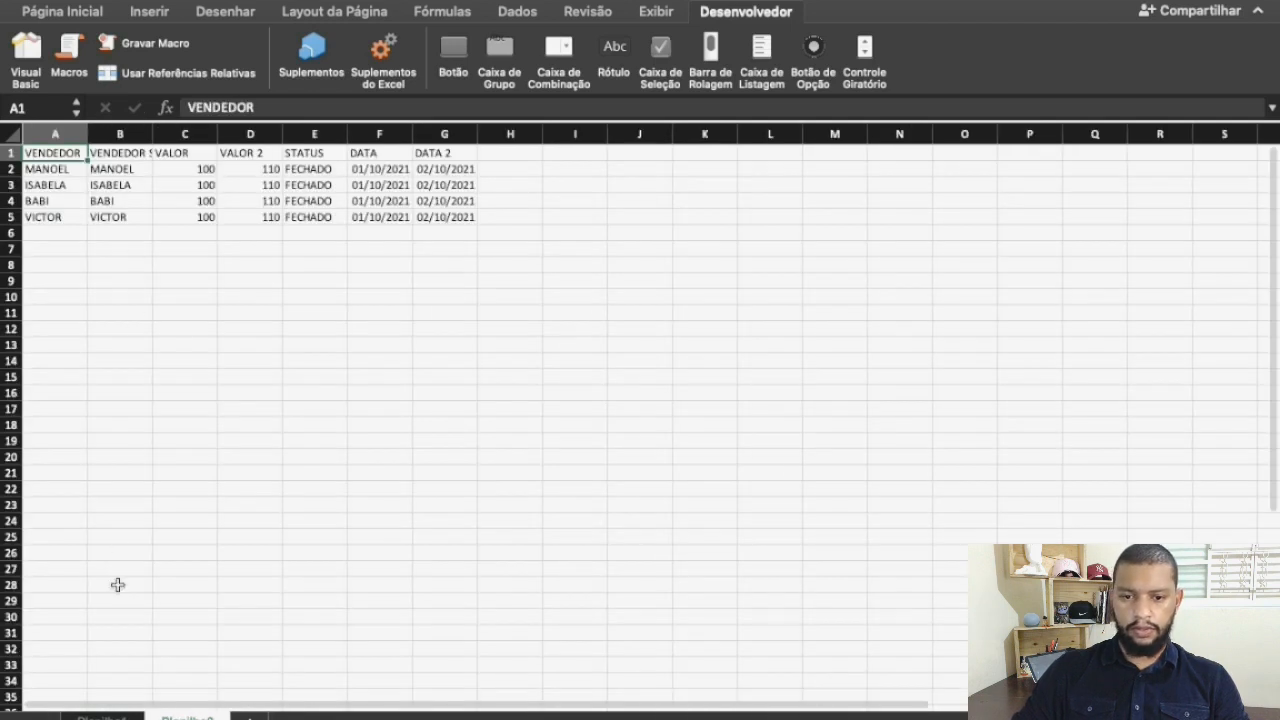
{"action": "left_click", "coordinate": [102, 717]}
{"action": "left_click", "coordinate": [199, 716]}
{"action": "left_click_drag", "start_coordinate": [60, 156], "coordinate": [451, 222]}
{"action": "key", "text": "super+c"}
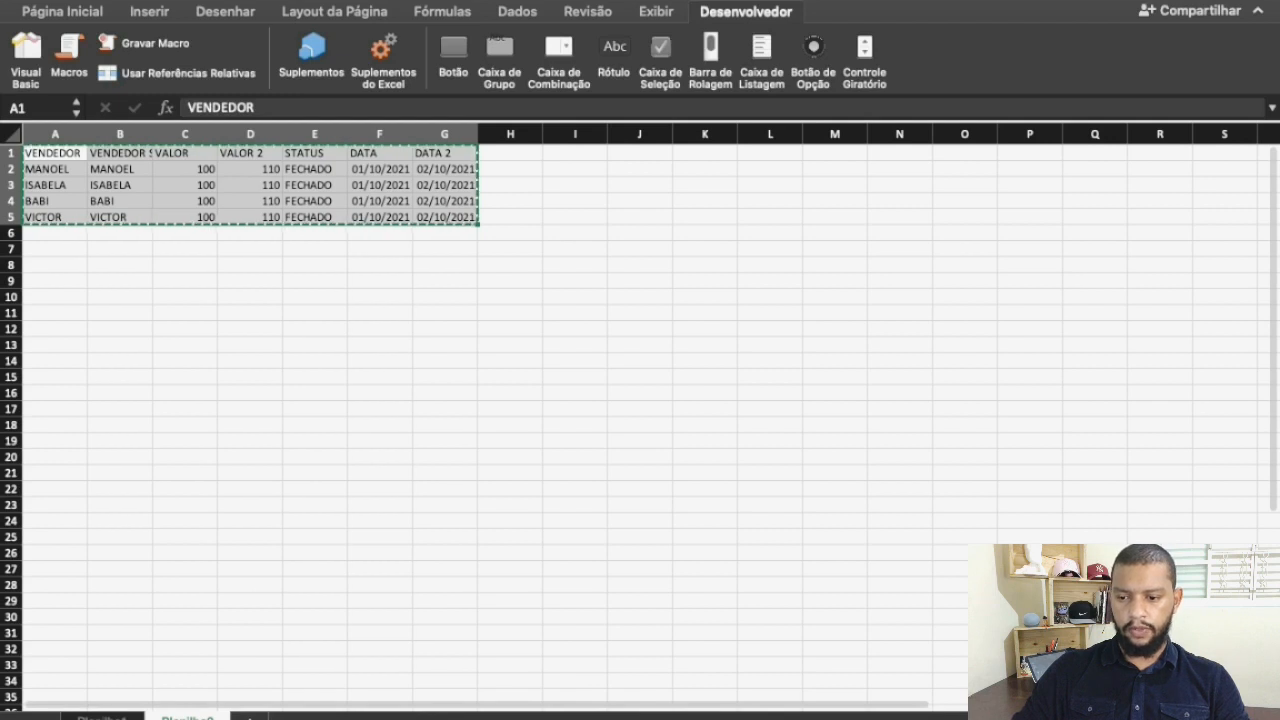
{"action": "left_click", "coordinate": [102, 717]}
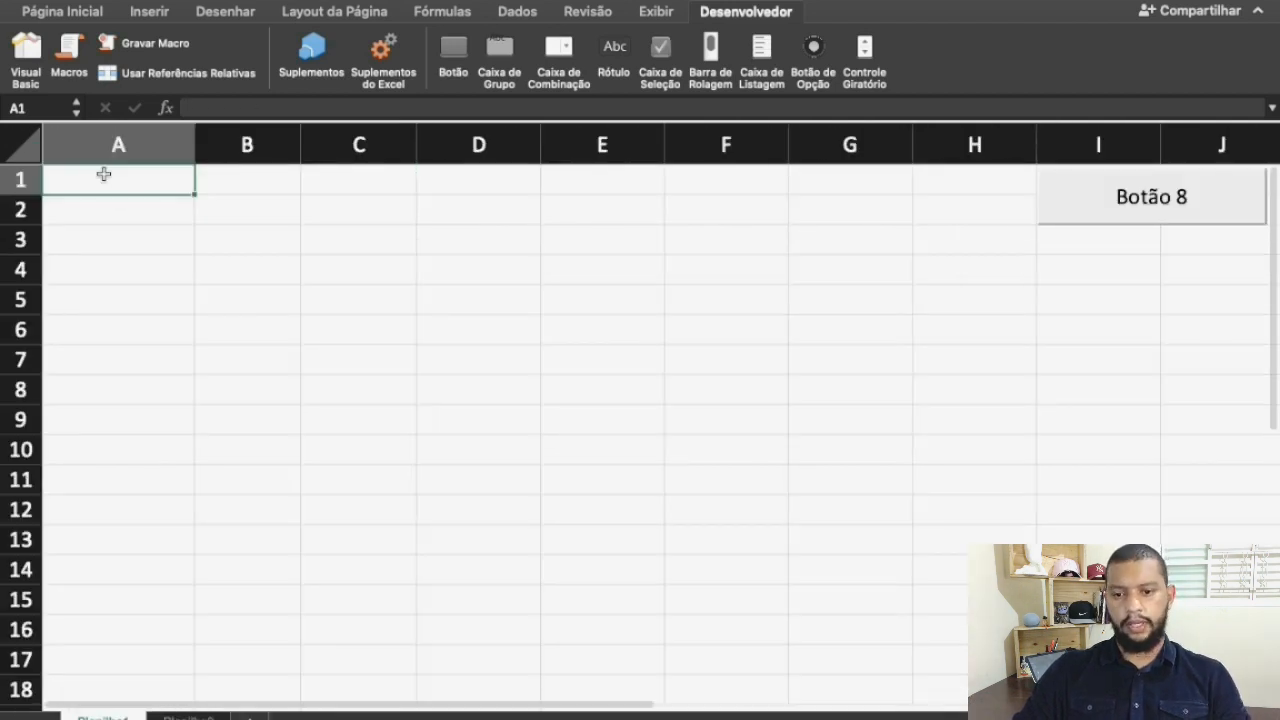
{"action": "key", "text": "super+v"}
{"action": "left_click", "coordinate": [462, 419]}
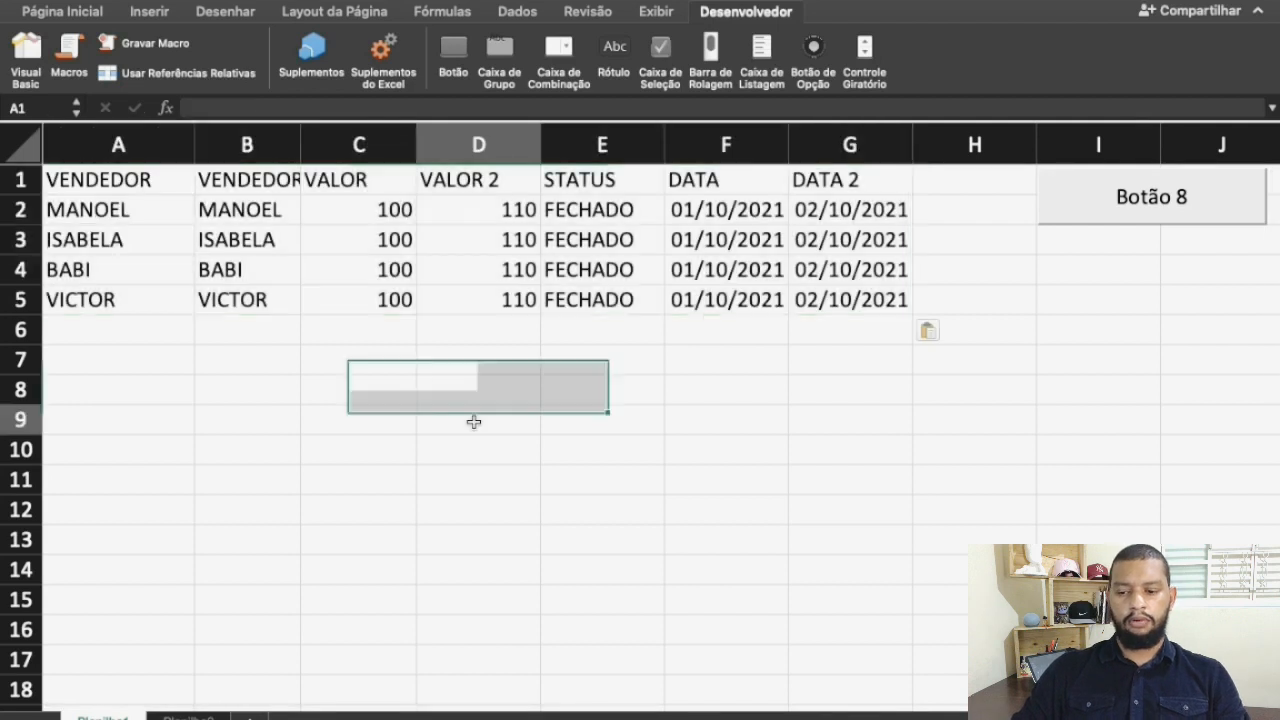
Run Macro2 from the inserted button, and clear the formatted table out of columns A to D
{"action": "left_click", "coordinate": [1092, 219]}
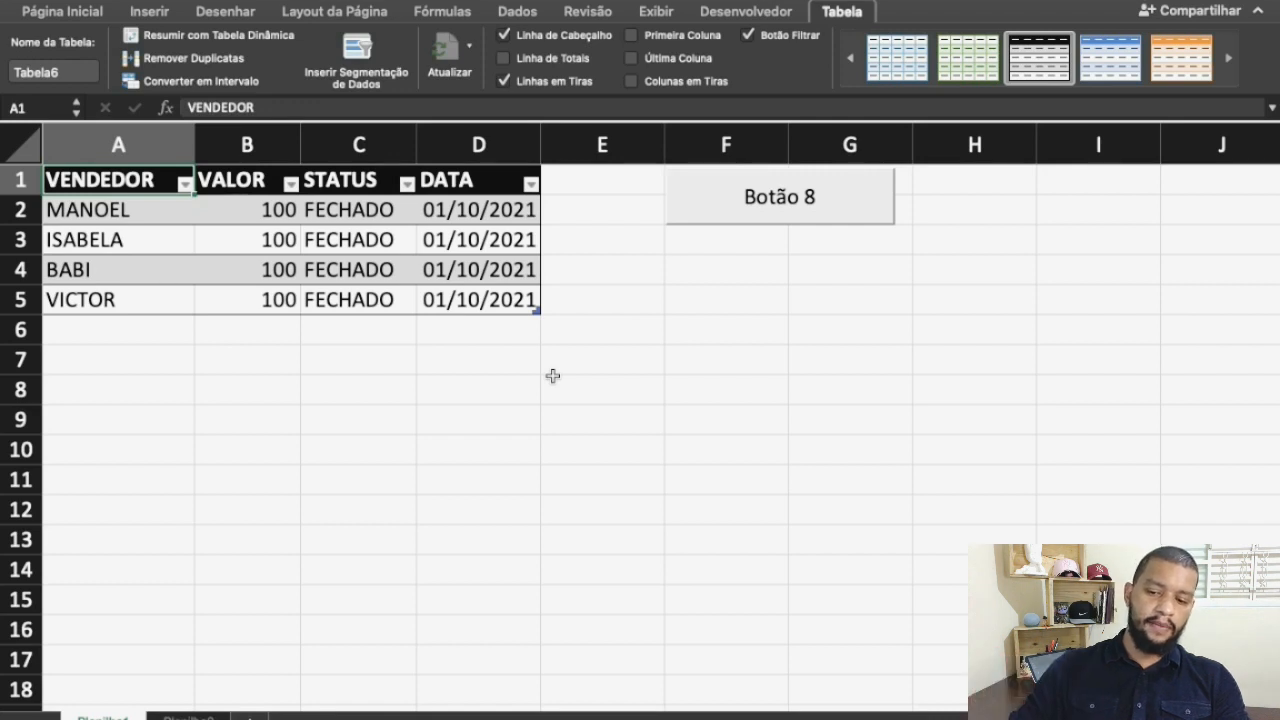
{"action": "left_click_drag", "start_coordinate": [130, 150], "coordinate": [523, 120]}
{"action": "key", "text": "Delete"}
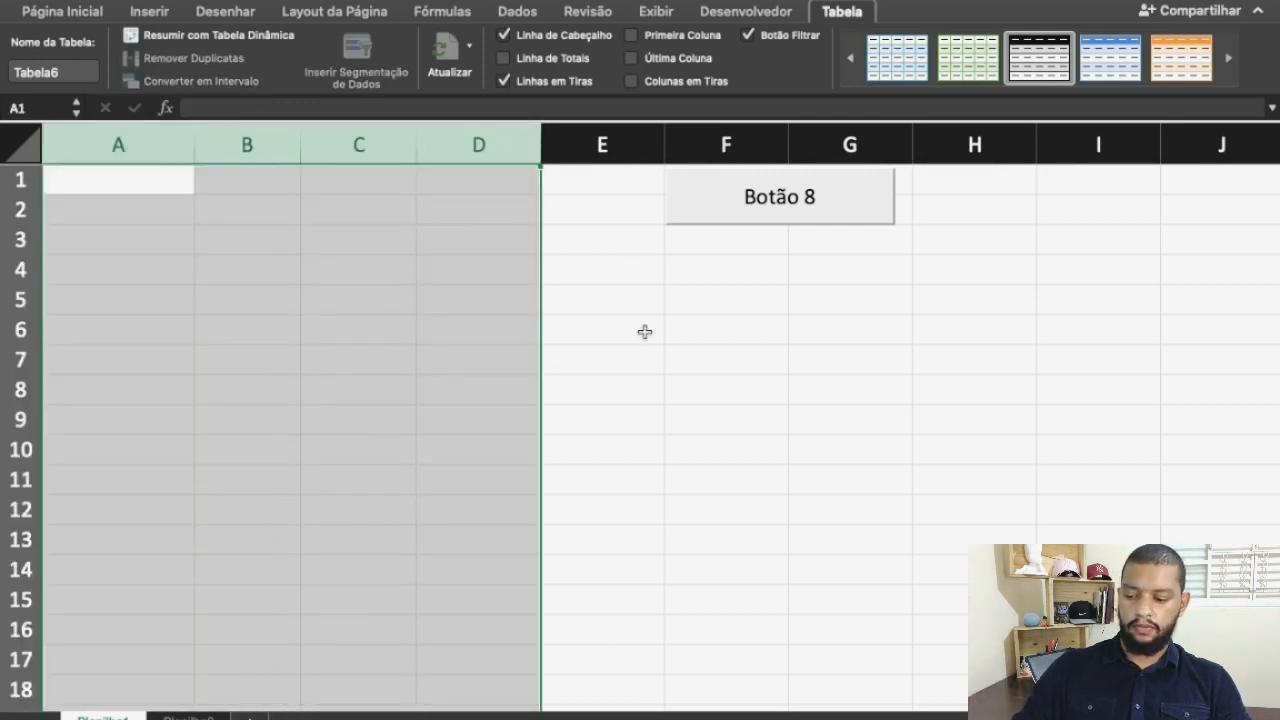
Move the macro button from columns F:G back over cells I1:J2
{"action": "right_click", "coordinate": [690, 207]}
{"action": "left_click", "coordinate": [538, 323]}
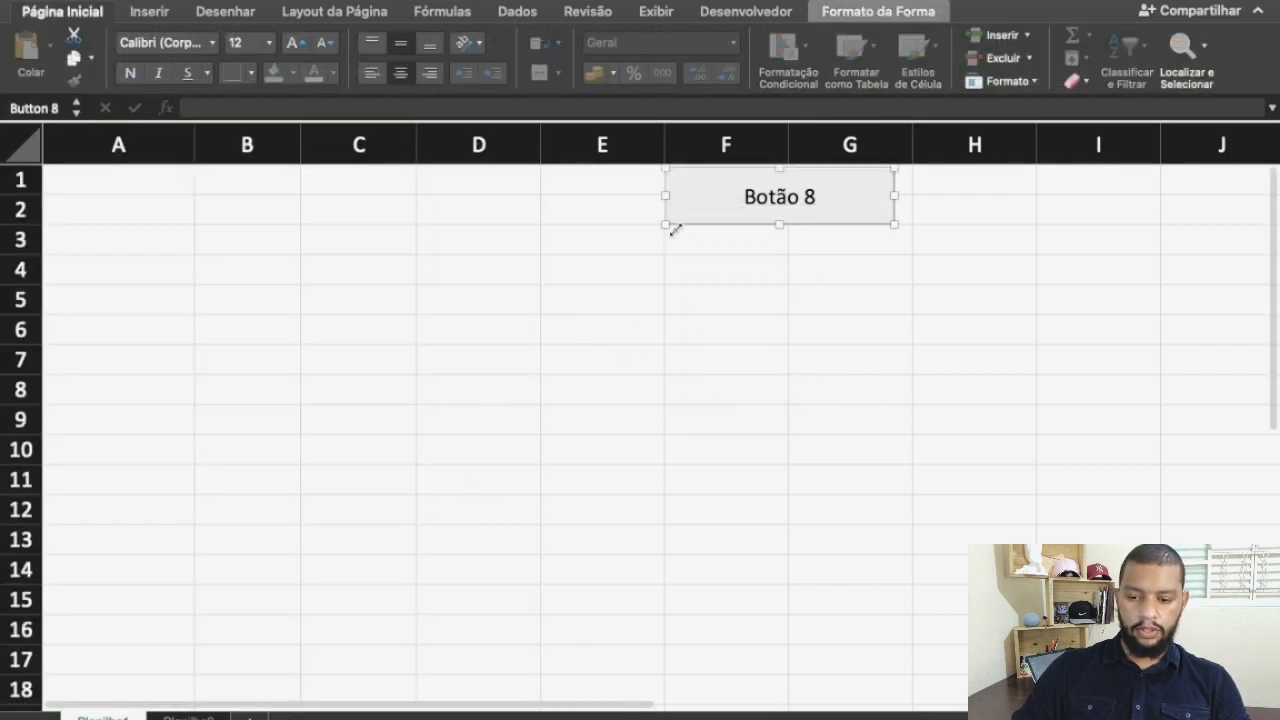
{"action": "left_click_drag", "start_coordinate": [694, 203], "coordinate": [1067, 200]}
{"action": "left_click", "coordinate": [1009, 391]}
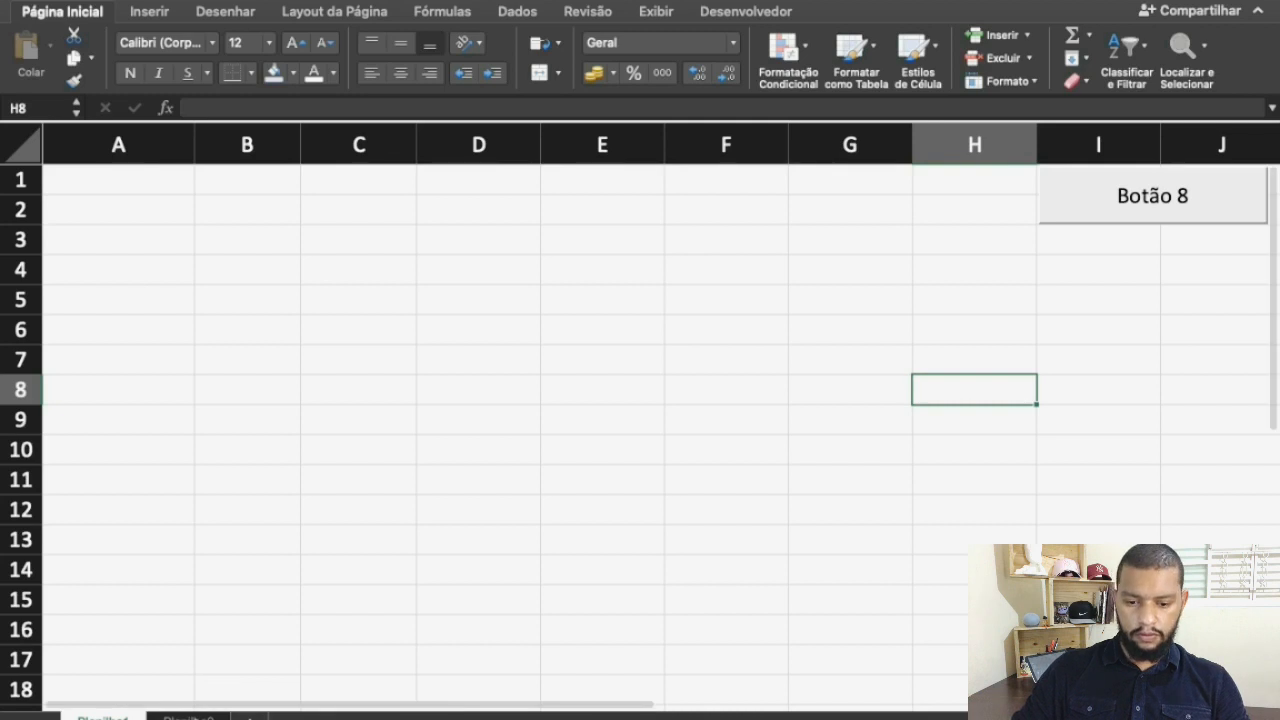
Copy the original table A1:G5 from the second sheet again and paste it at cell A1 of the first sheet
{"action": "left_click", "coordinate": [188, 717]}
{"action": "key", "text": "super+c"}
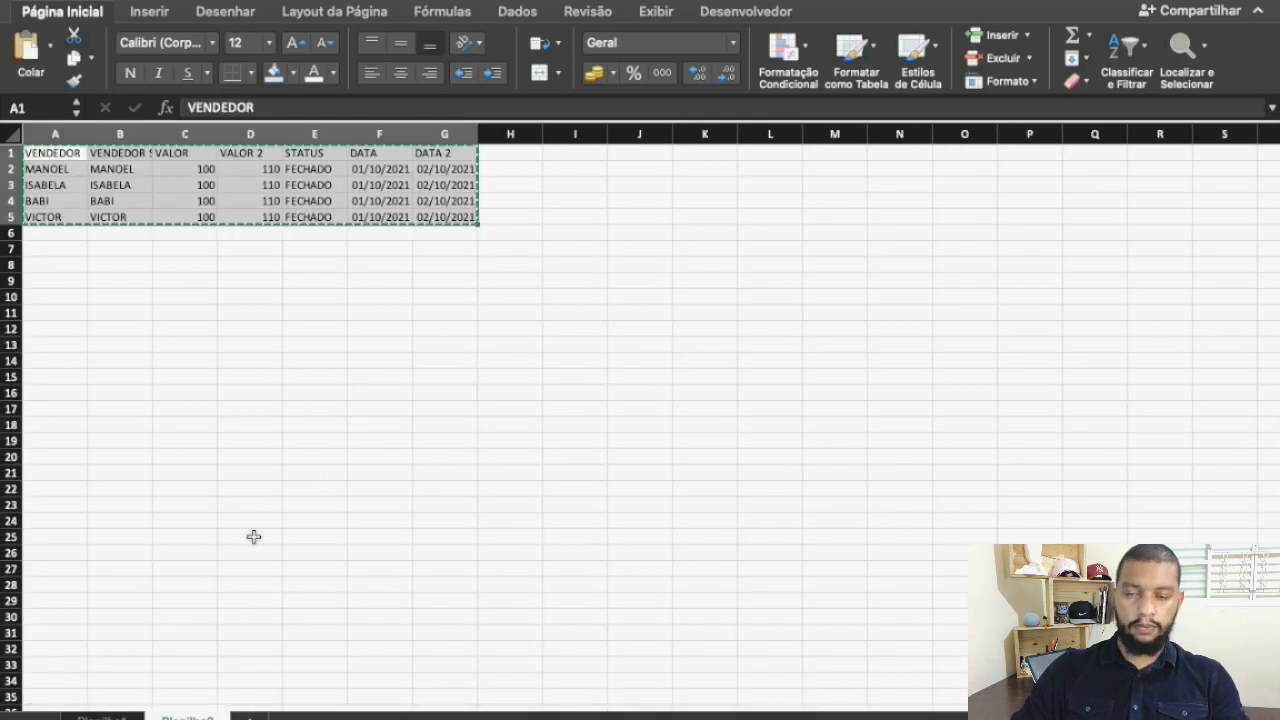
{"action": "left_click", "coordinate": [102, 717]}
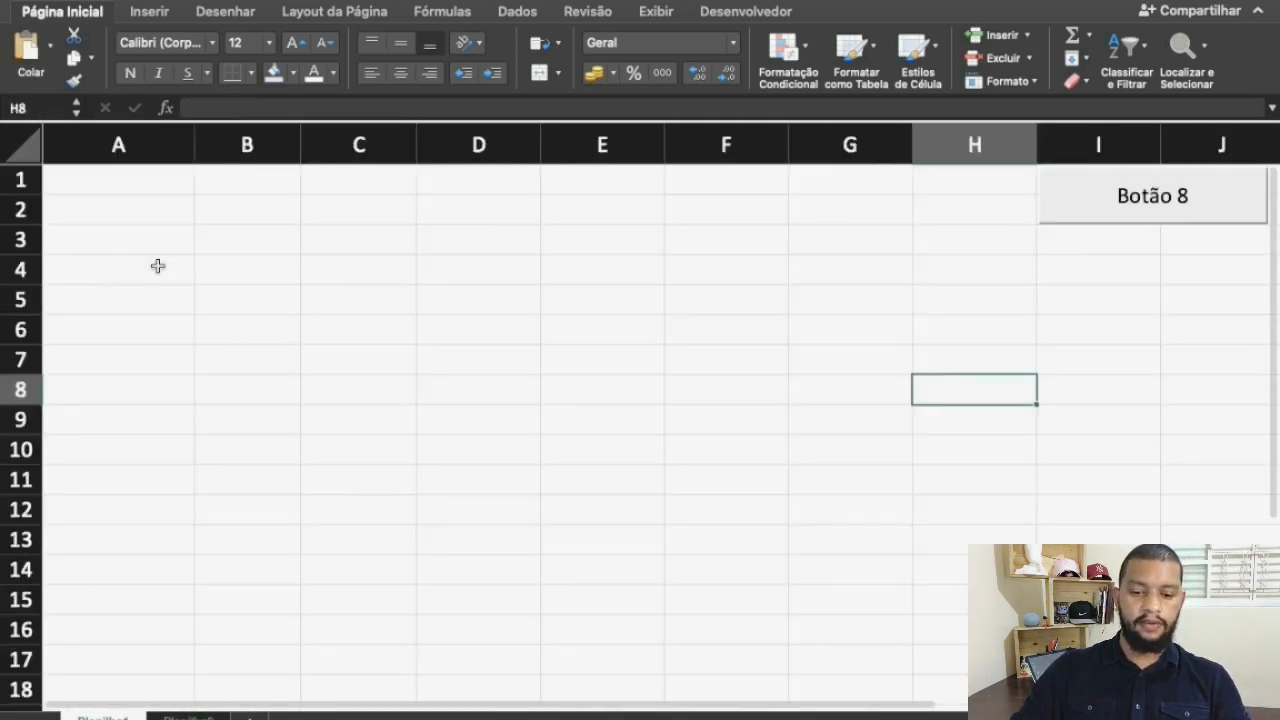
{"action": "left_click", "coordinate": [102, 187]}
{"action": "key", "text": "super+v"}
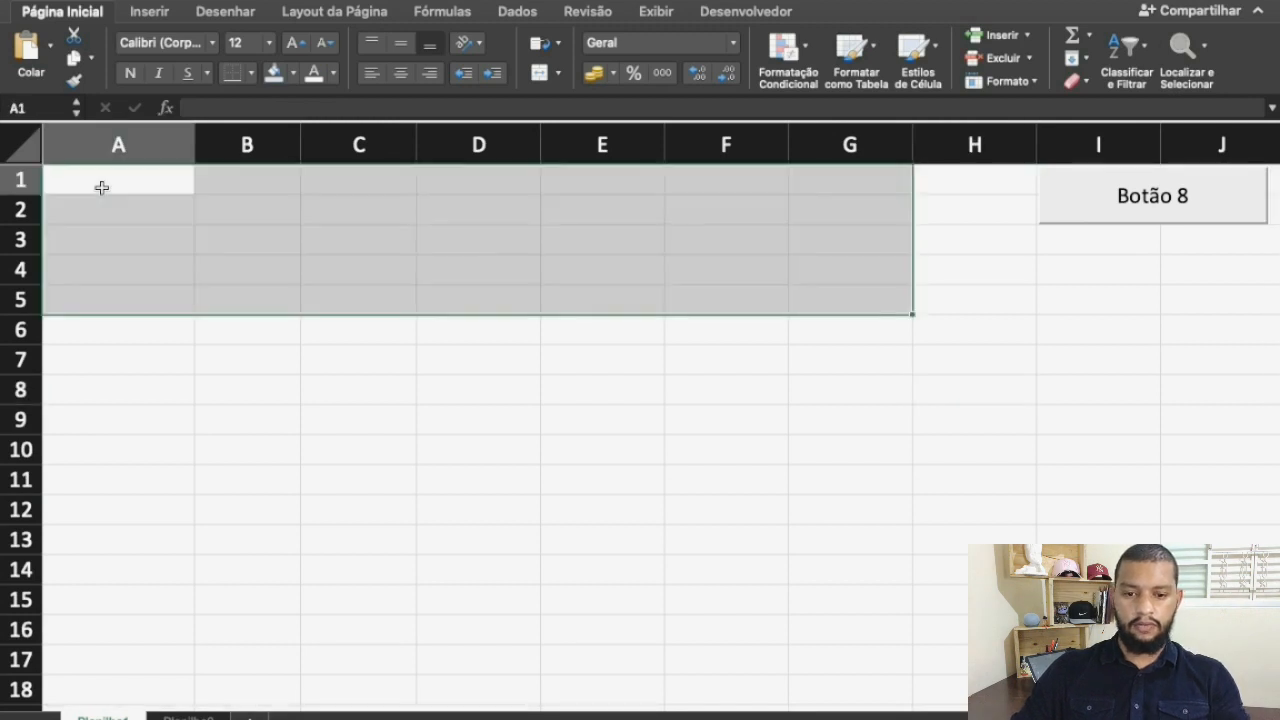
{"action": "left_click", "coordinate": [410, 398]}
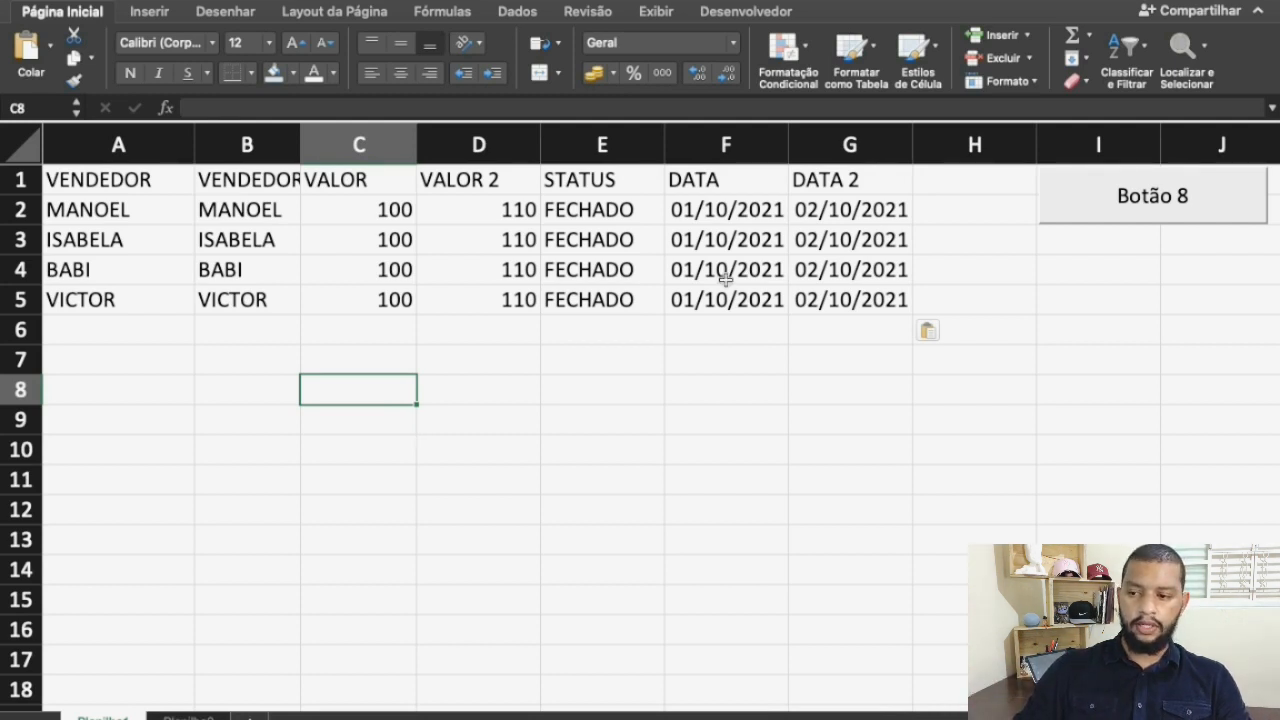
Run Macro2 on the pasted table with its button, and select an empty cell
{"action": "left_click", "coordinate": [1120, 212]}
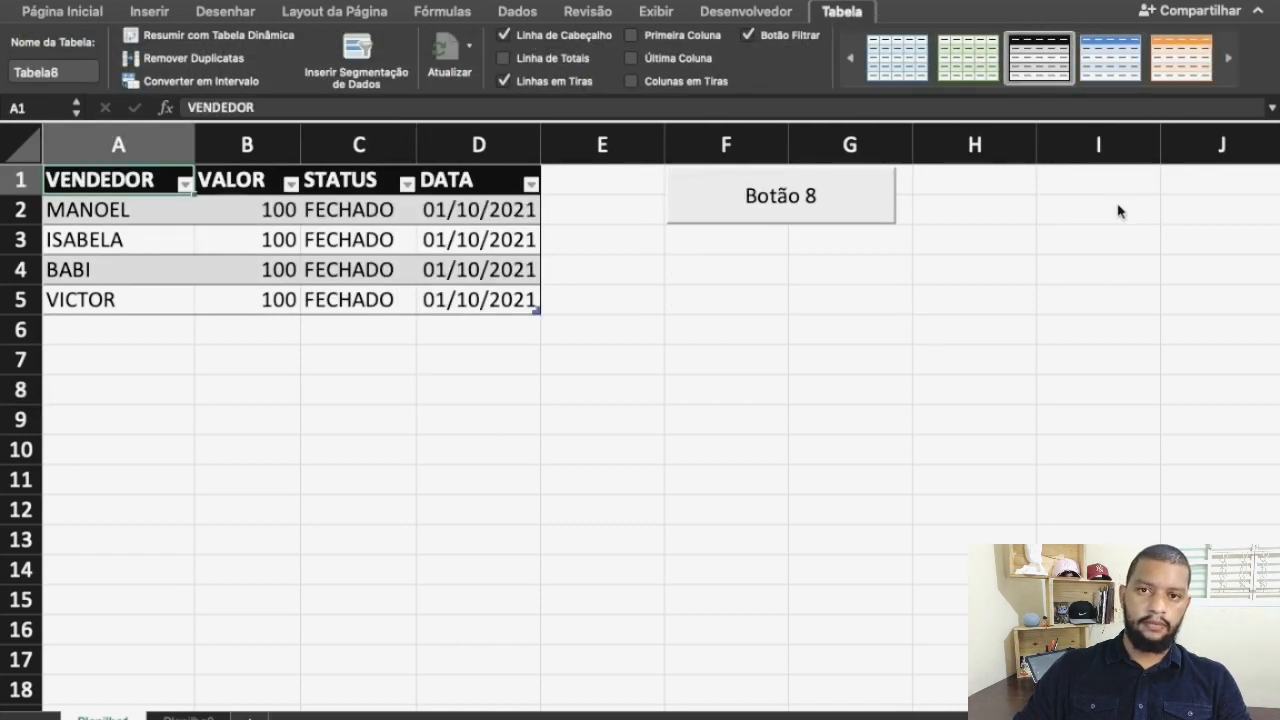
{"action": "left_click", "coordinate": [713, 353]}
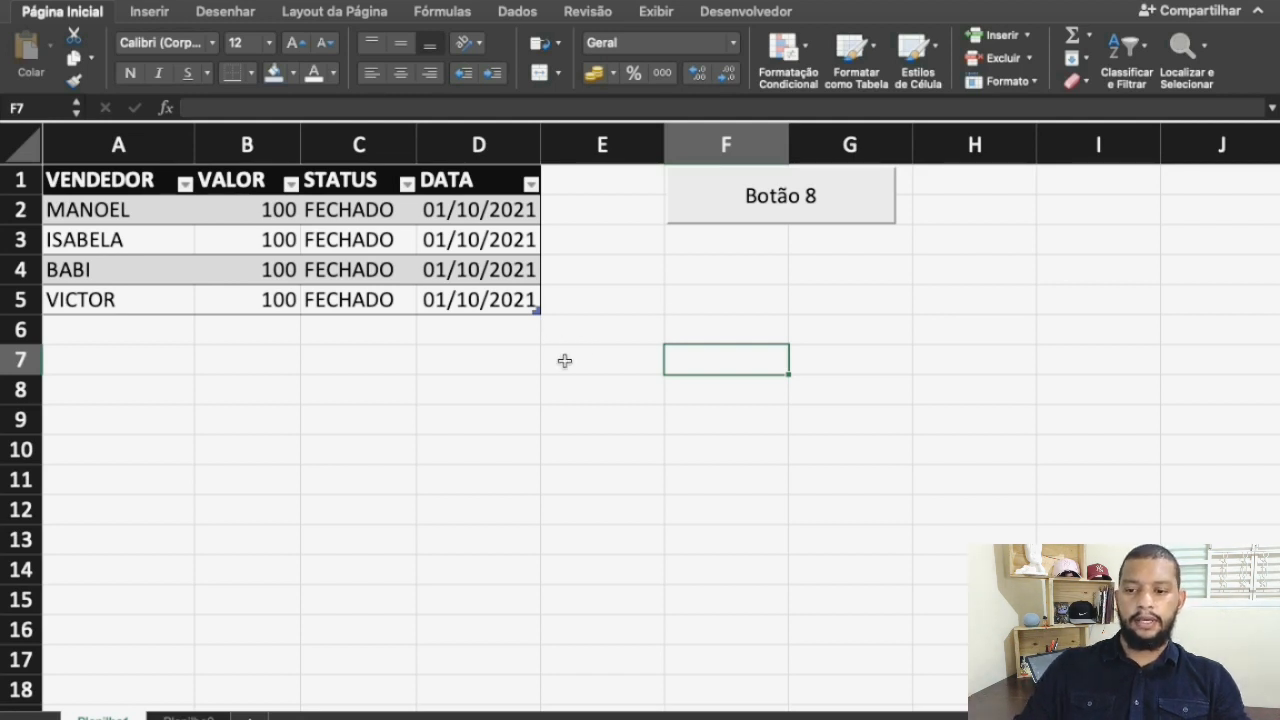
Move the macro button from columns F:G back over cells I1:J2
{"action": "left_click", "coordinate": [546, 386]}
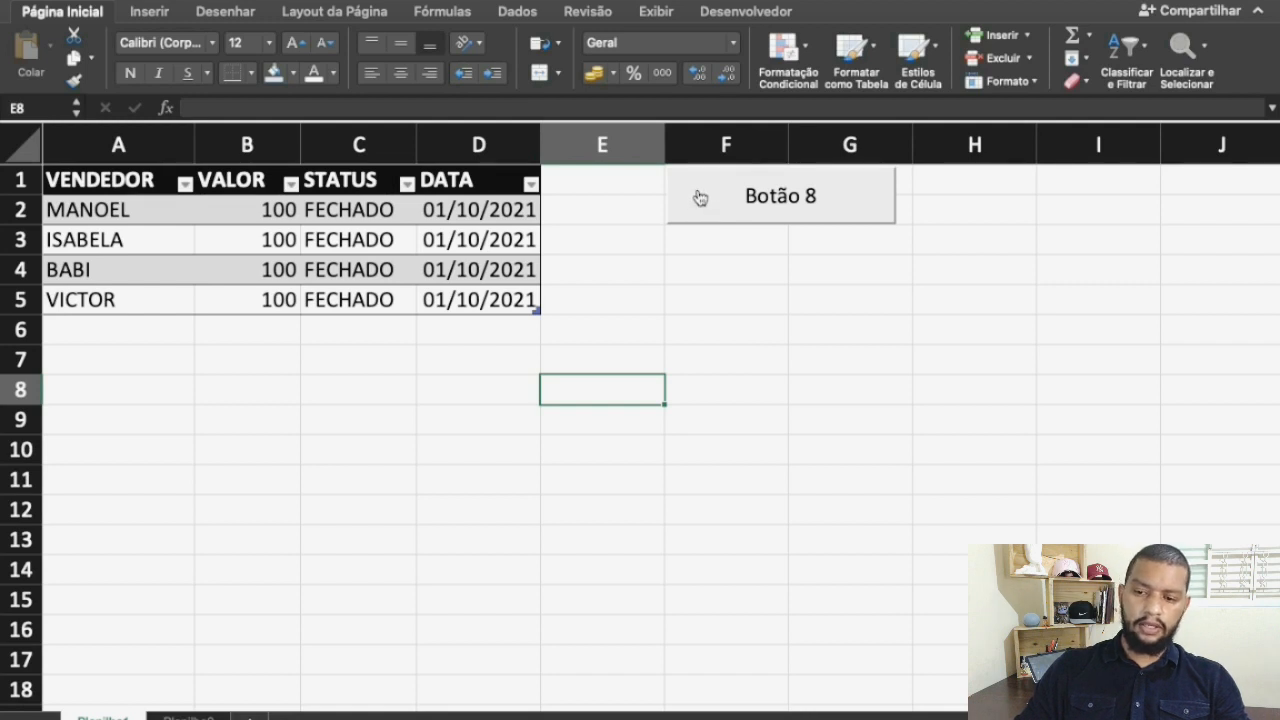
{"action": "left_click", "coordinate": [680, 292]}
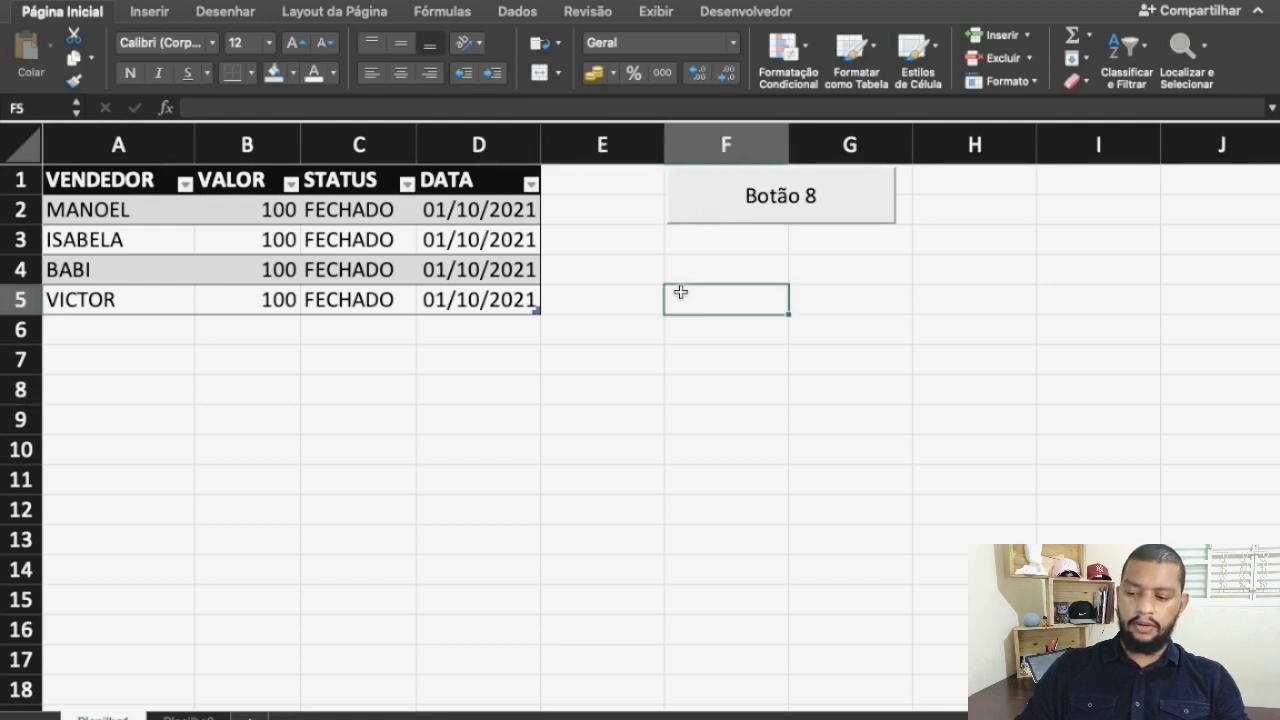
{"action": "right_click", "coordinate": [702, 212]}
{"action": "key", "text": "Escape"}
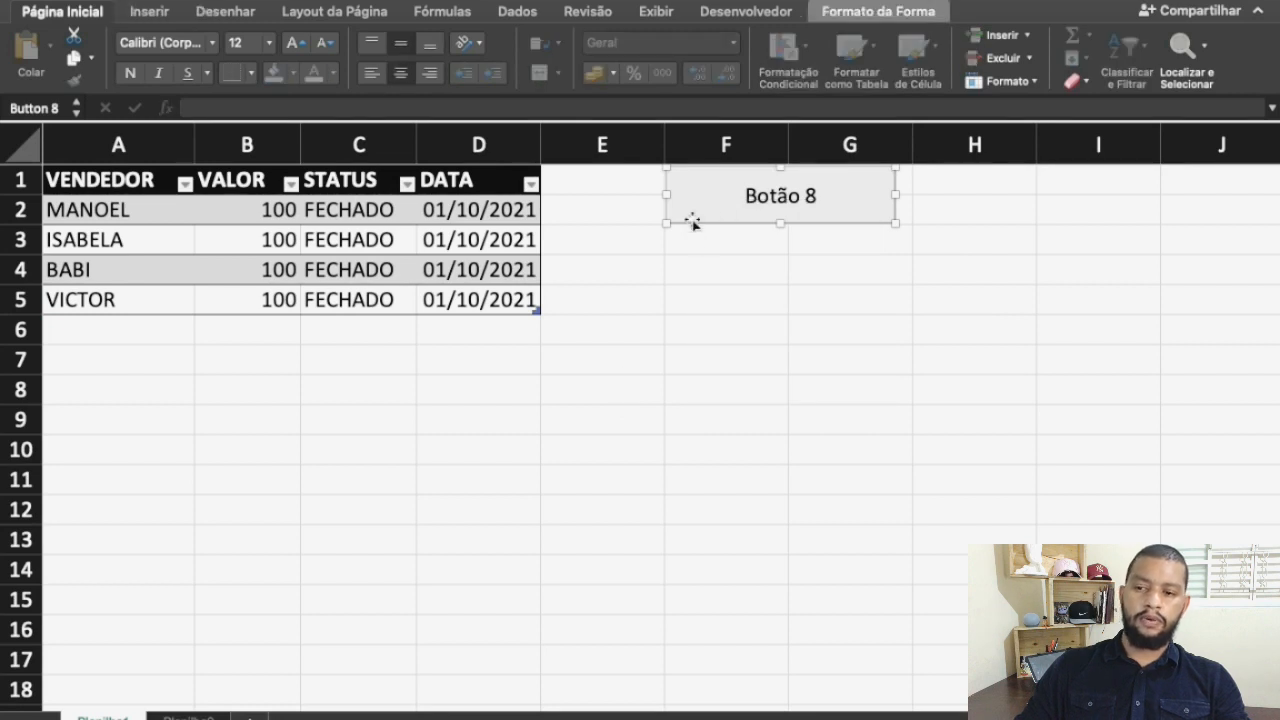
{"action": "right_click", "coordinate": [689, 209]}
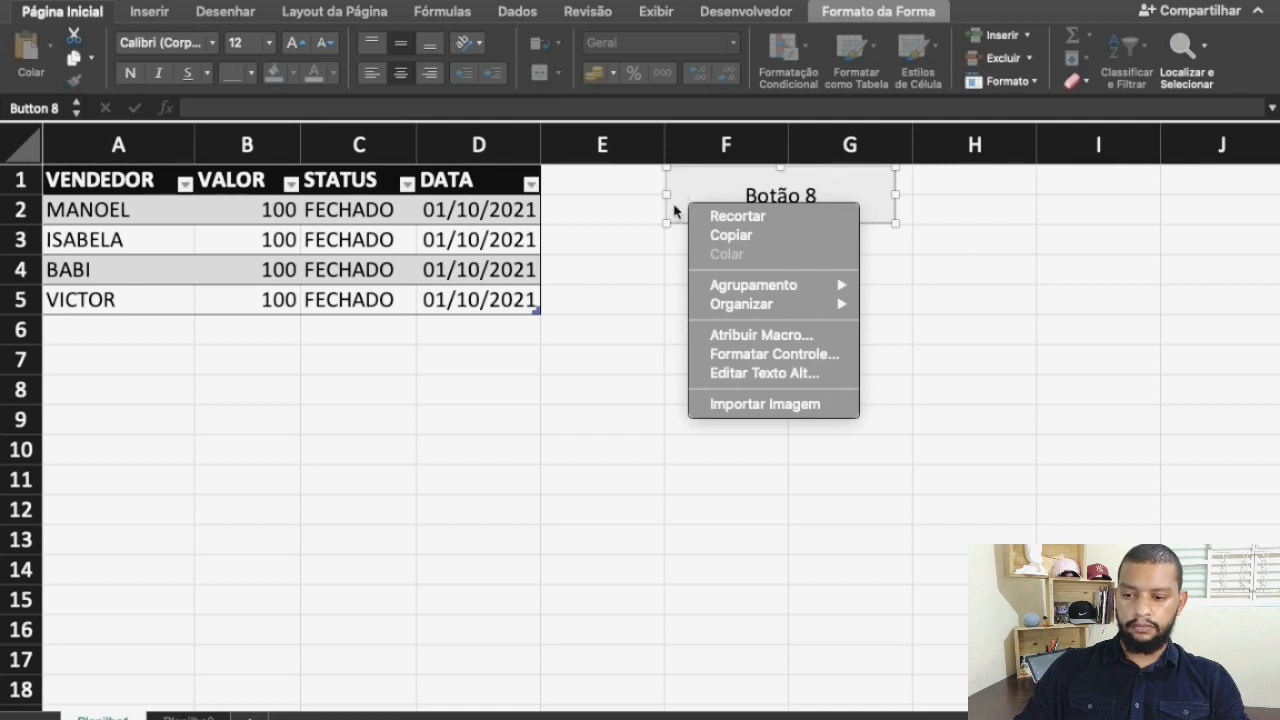
{"action": "left_click", "coordinate": [639, 305]}
{"action": "left_click_drag", "start_coordinate": [688, 203], "coordinate": [1060, 199]}
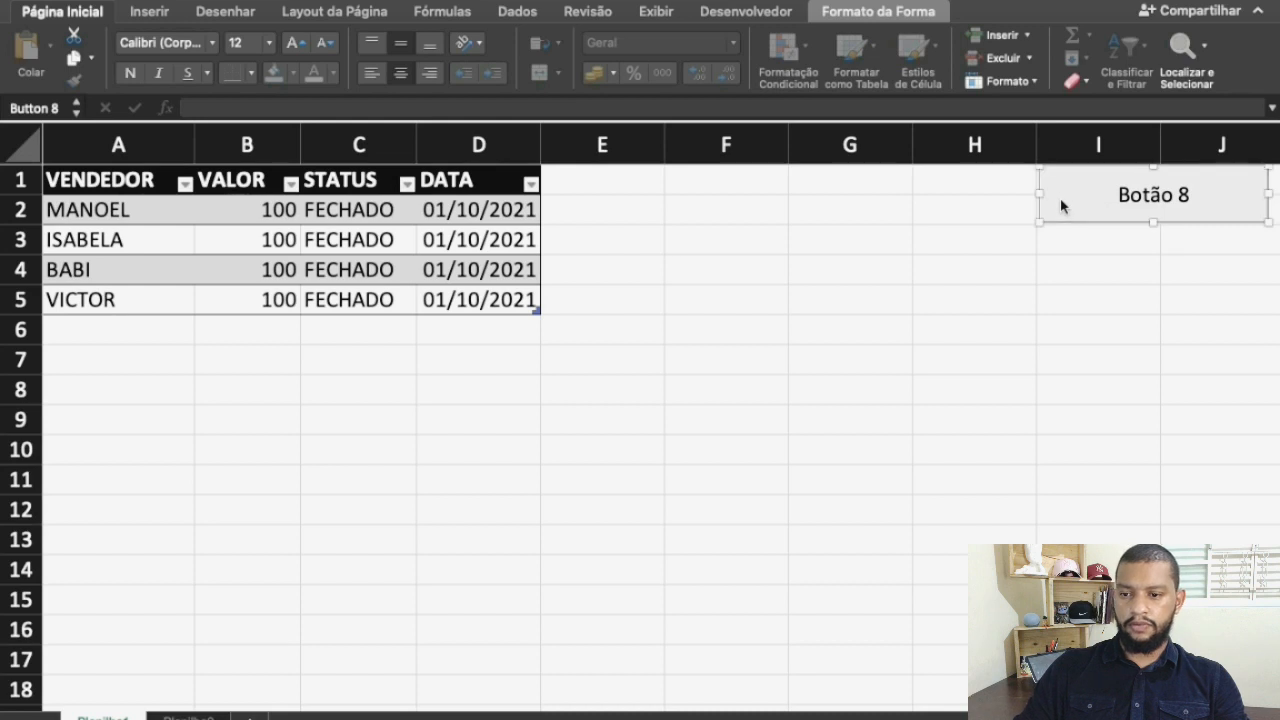
Format the macro button's control so its object position is "Não mover ou dimensionar com células"
{"action": "right_click", "coordinate": [1060, 199]}
{"action": "left_click", "coordinate": [951, 359]}
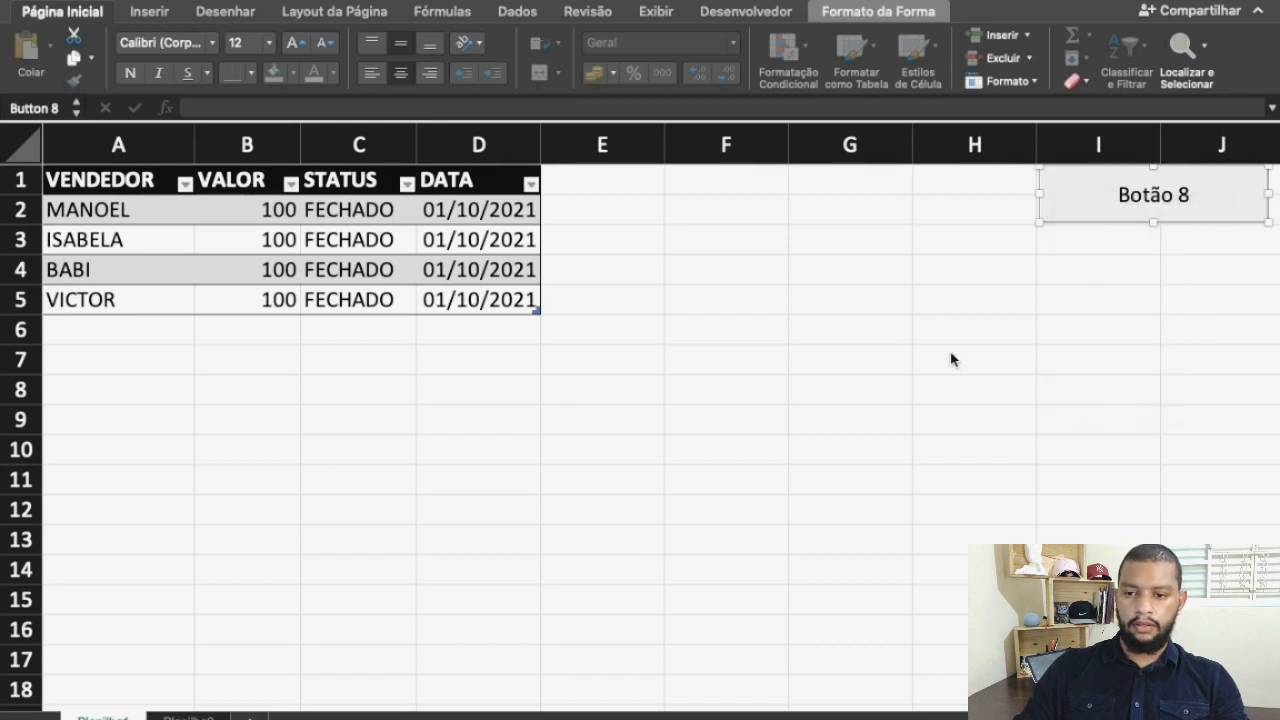
{"action": "right_click", "coordinate": [1061, 207]}
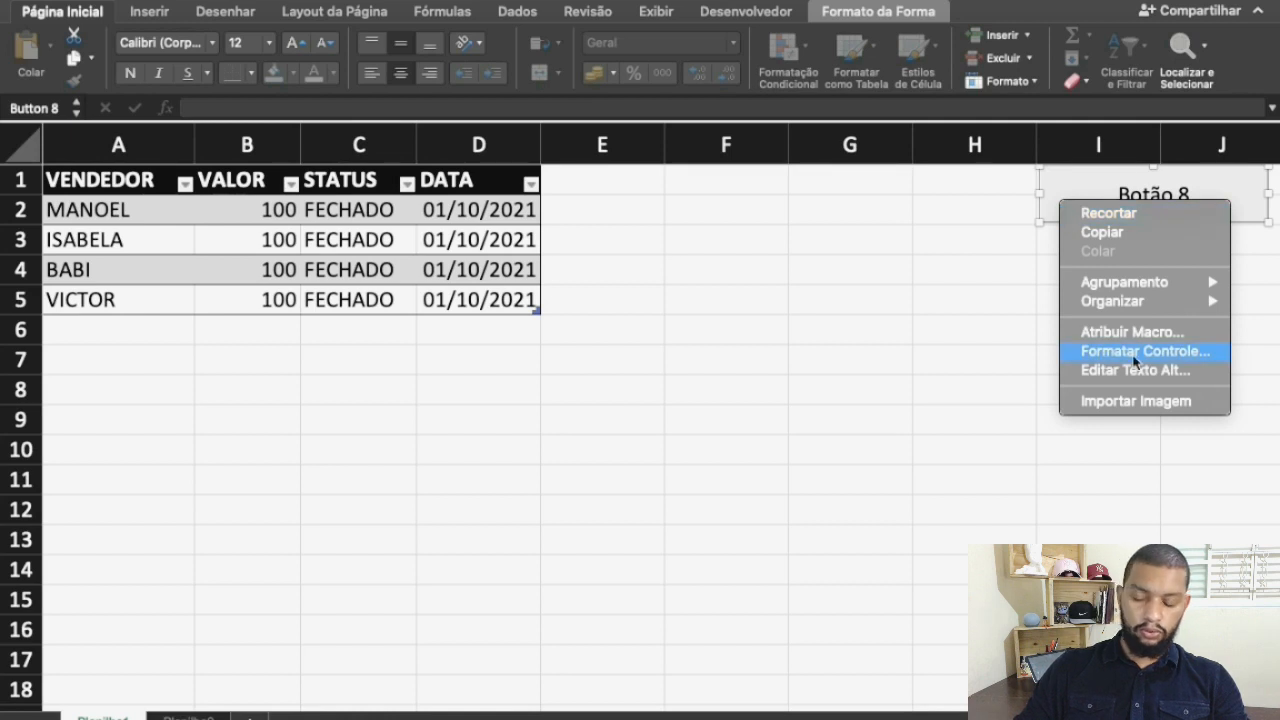
{"action": "left_click", "coordinate": [1131, 353]}
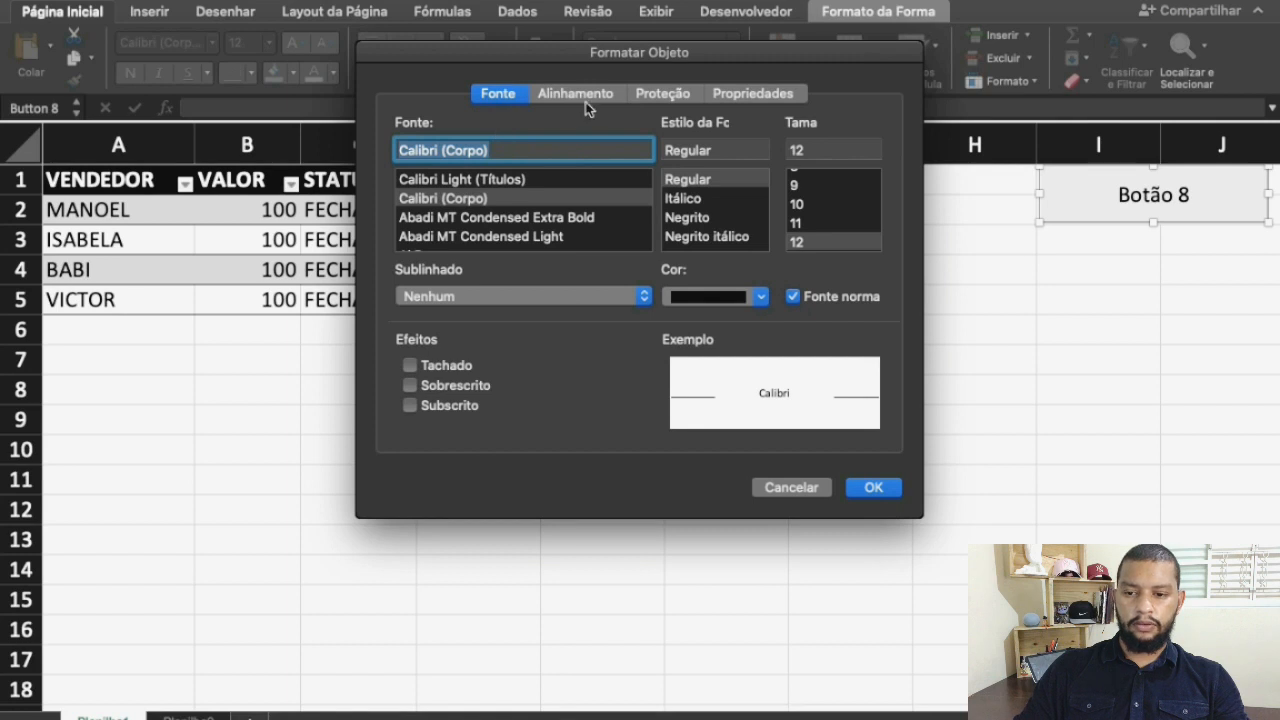
{"action": "left_click", "coordinate": [656, 100]}
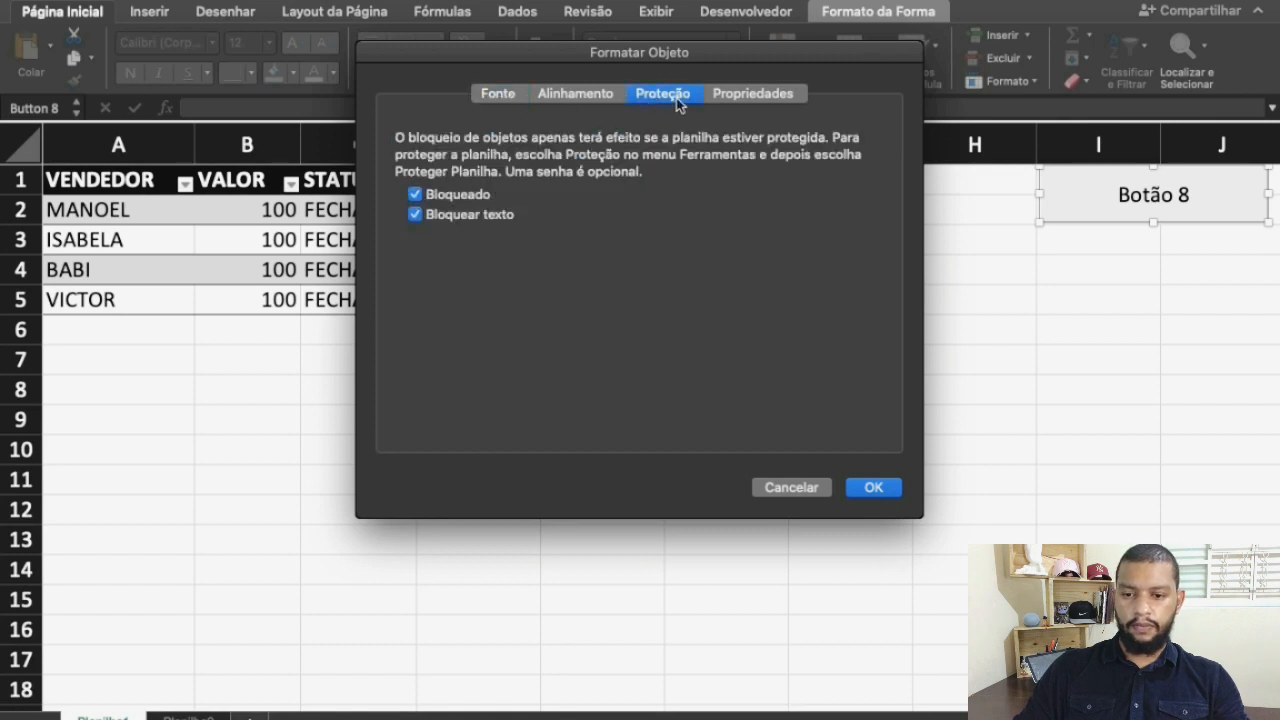
{"action": "left_click", "coordinate": [738, 101]}
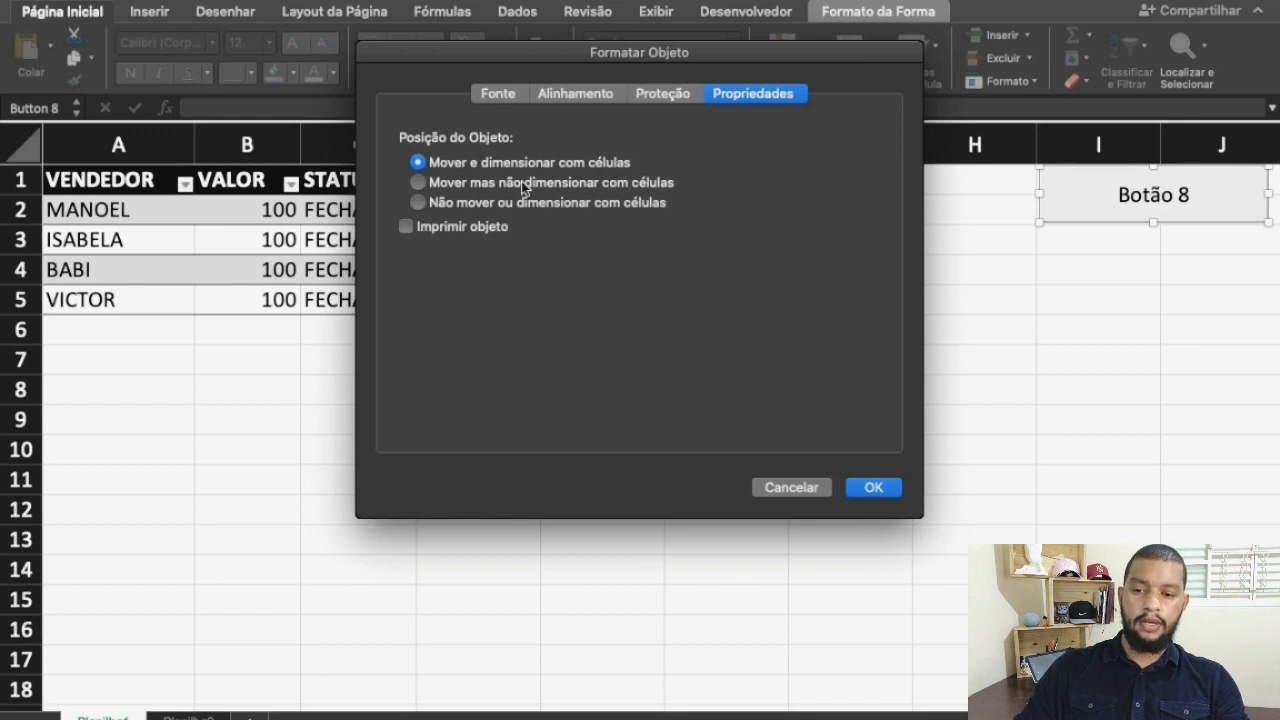
{"action": "left_click", "coordinate": [417, 202]}
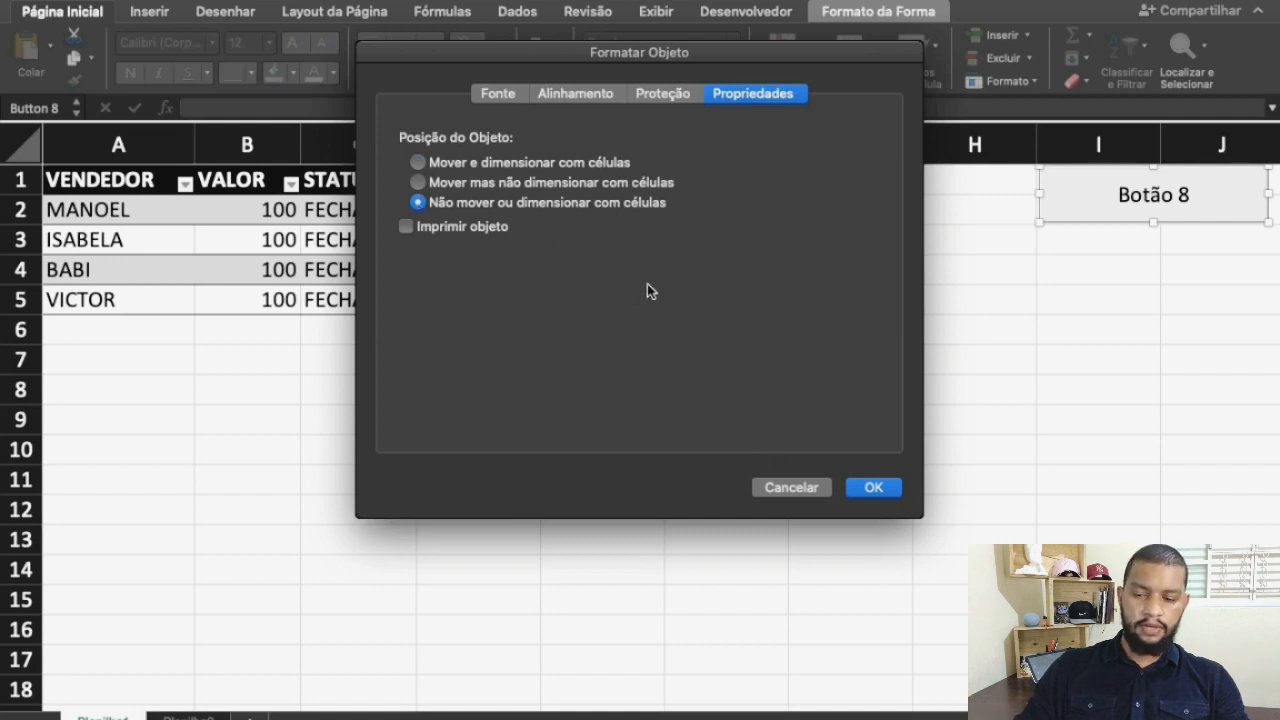
{"action": "left_click", "coordinate": [872, 490]}
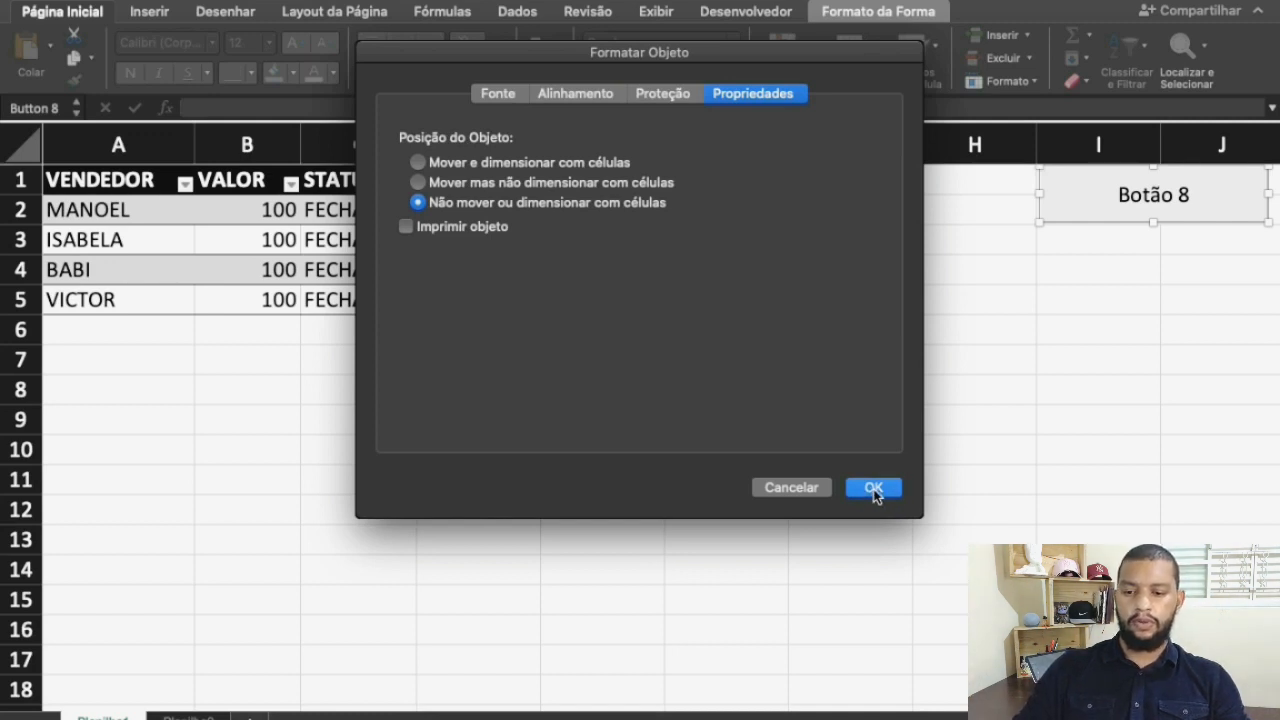
{"action": "left_click", "coordinate": [697, 417]}
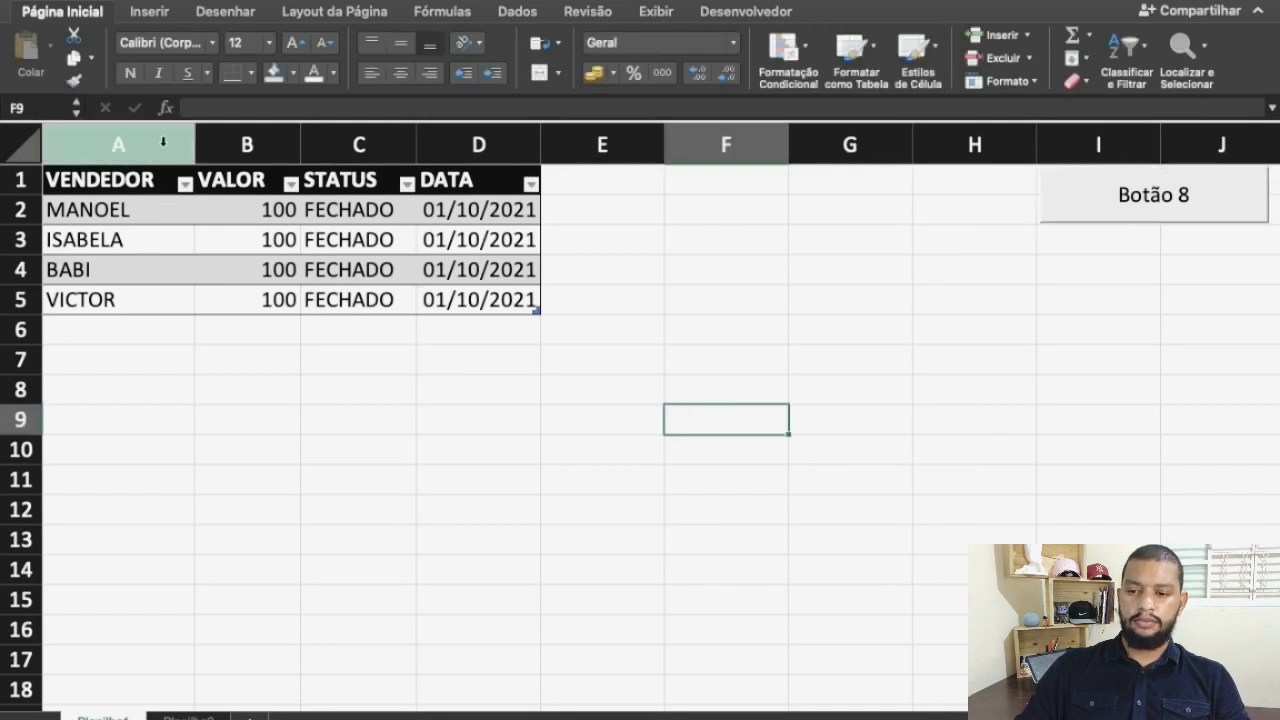
Clear the formatted table out of columns A to E
{"action": "left_click_drag", "start_coordinate": [123, 140], "coordinate": [584, 202]}
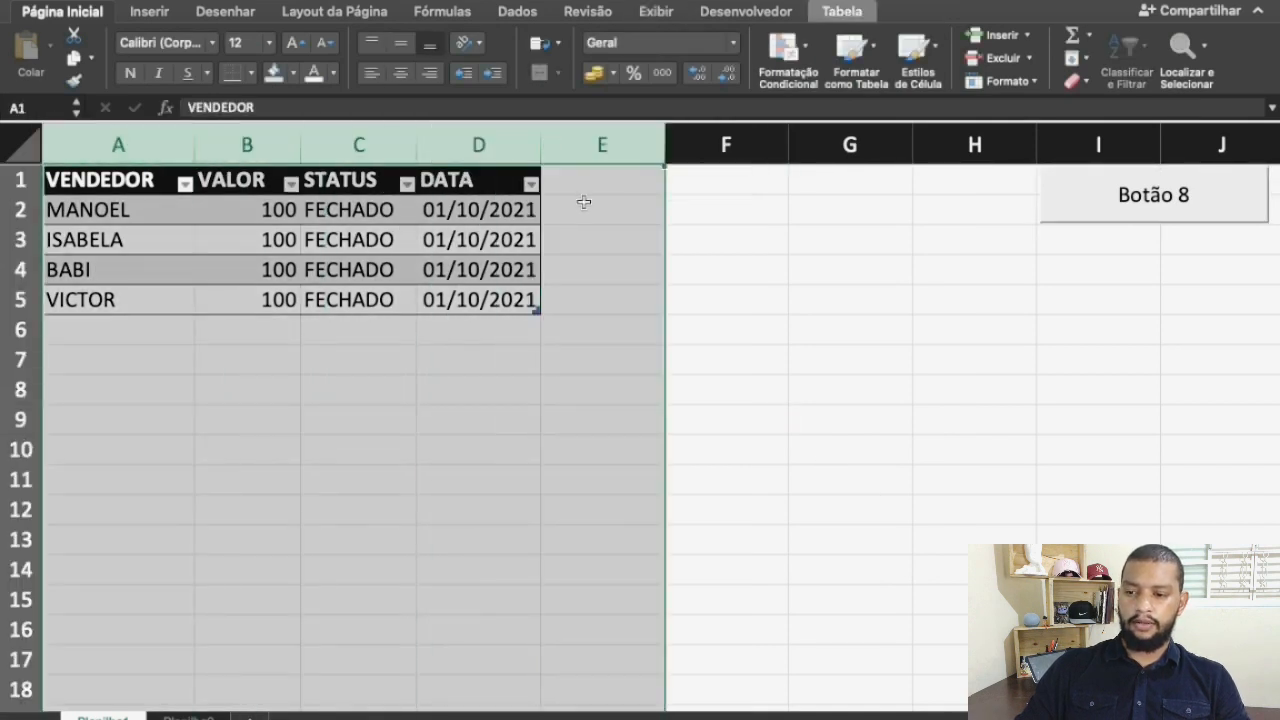
{"action": "key", "text": "Delete"}
{"action": "left_click", "coordinate": [520, 300]}
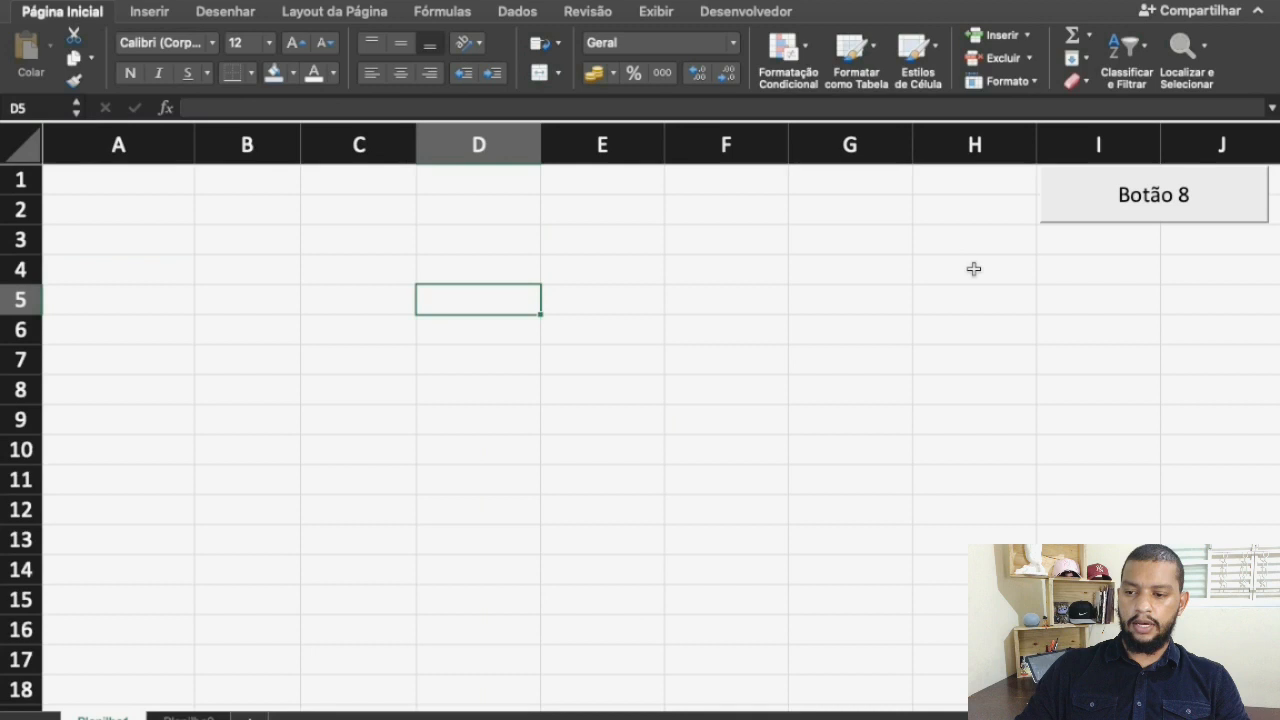
{"action": "right_click", "coordinate": [1083, 199]}
{"action": "left_click", "coordinate": [1070, 189]}
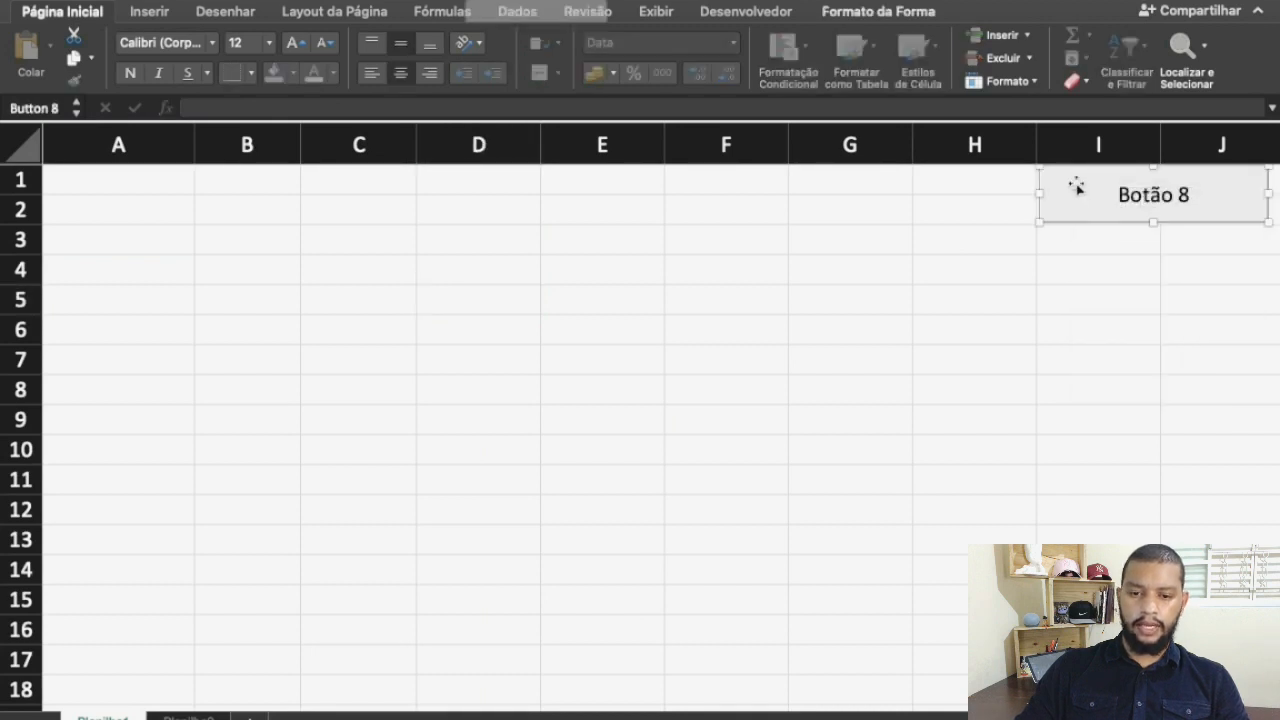
{"action": "left_click", "coordinate": [946, 386]}
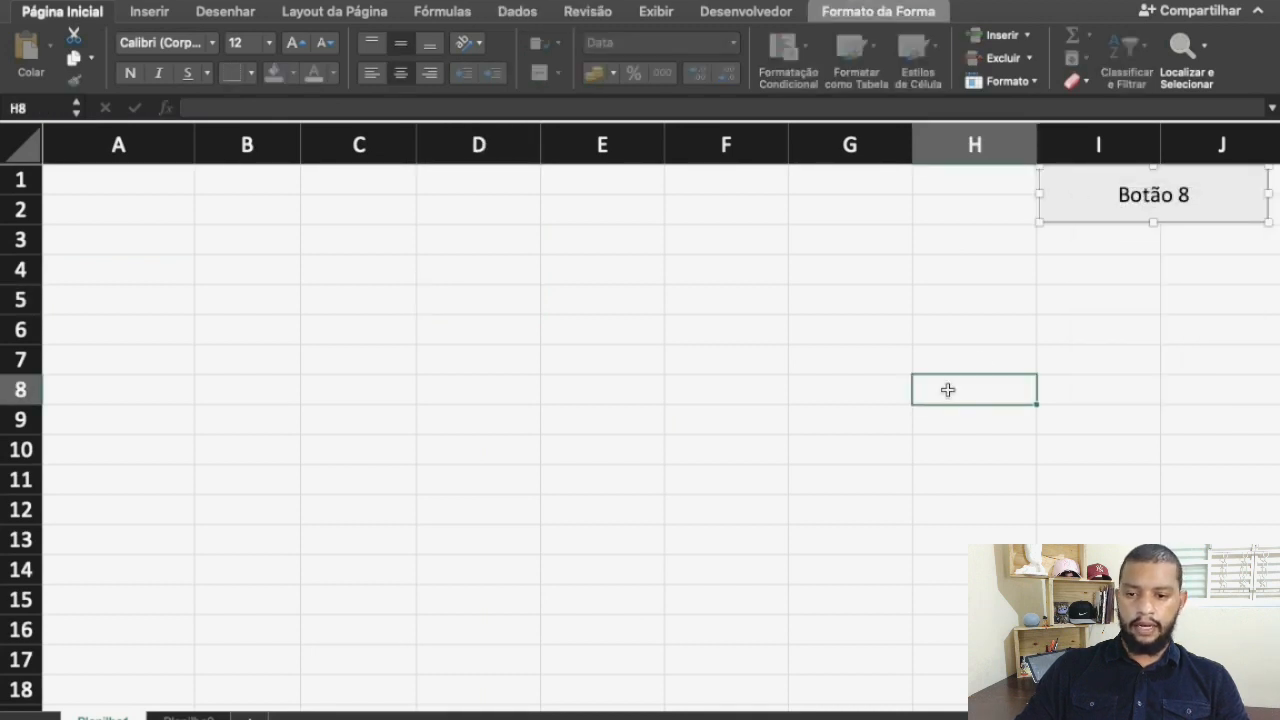
Copy the original table A1:G5 from the second sheet to cell A1 of the first sheet and run Macro2 on it with the button
{"action": "left_click", "coordinate": [76, 181]}
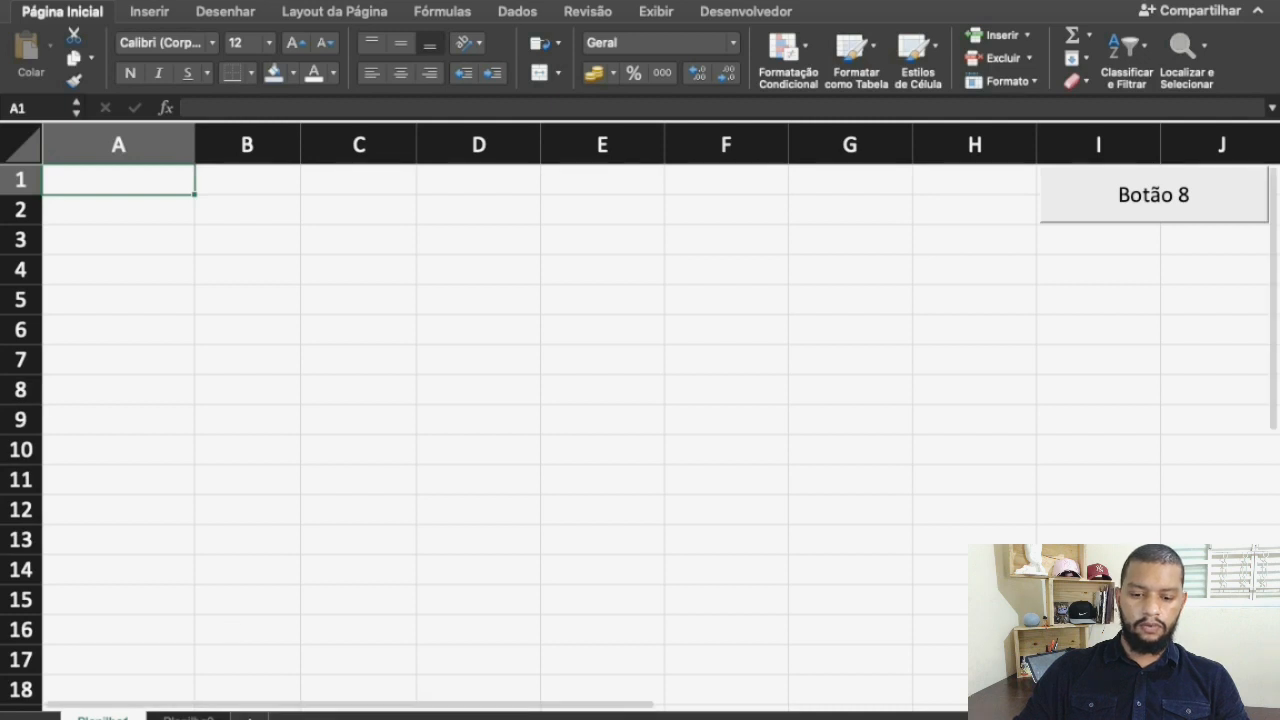
{"action": "left_click", "coordinate": [188, 717]}
{"action": "key", "text": "super+c"}
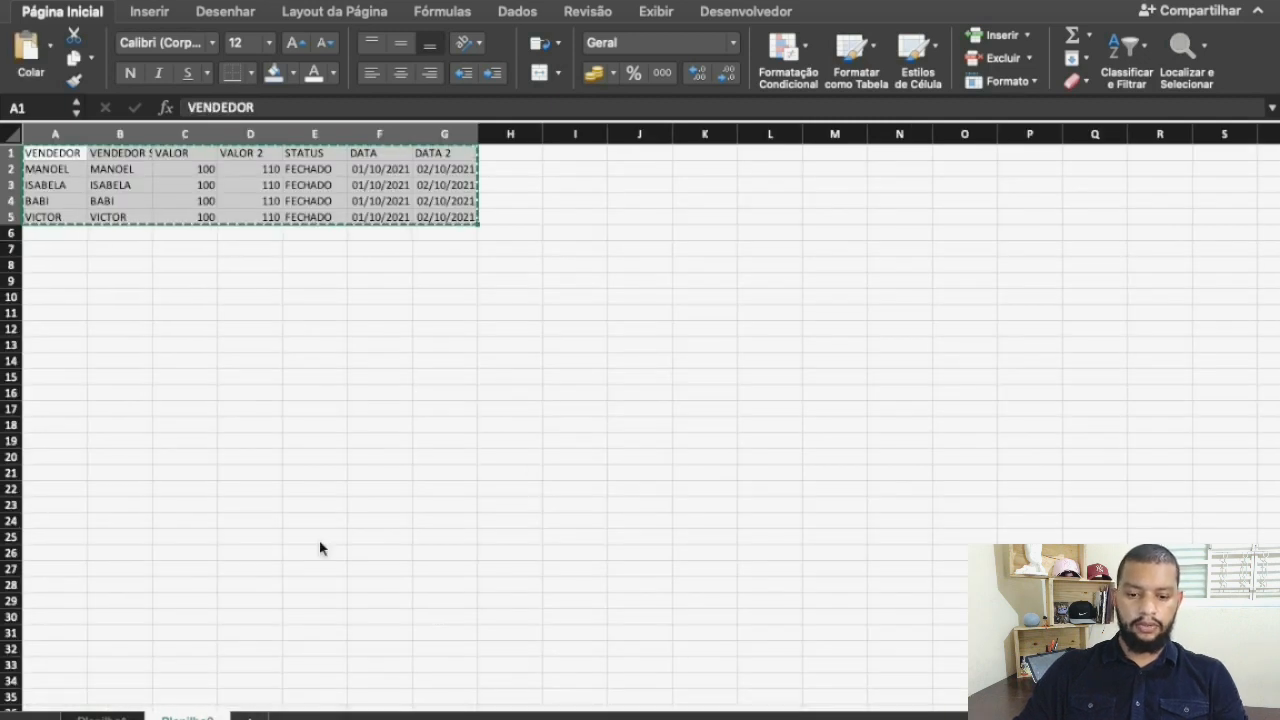
{"action": "left_click", "coordinate": [102, 717]}
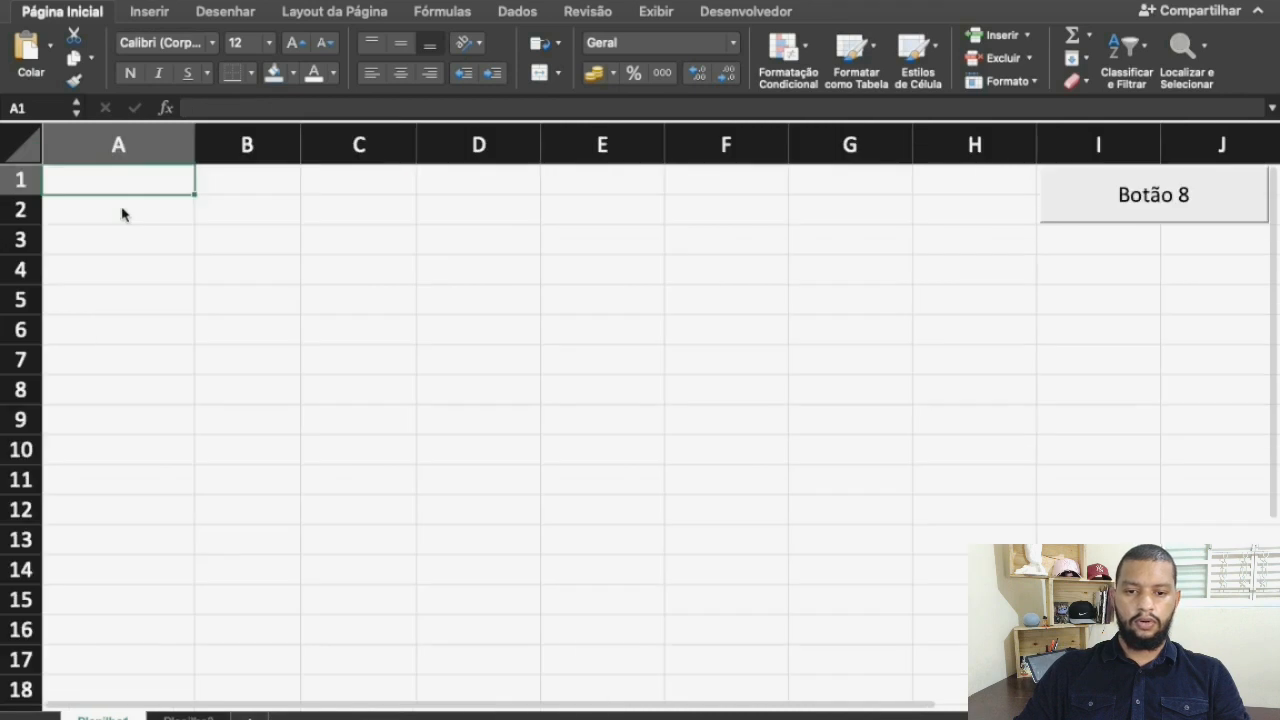
{"action": "key", "text": "super+v"}
{"action": "left_click", "coordinate": [280, 360]}
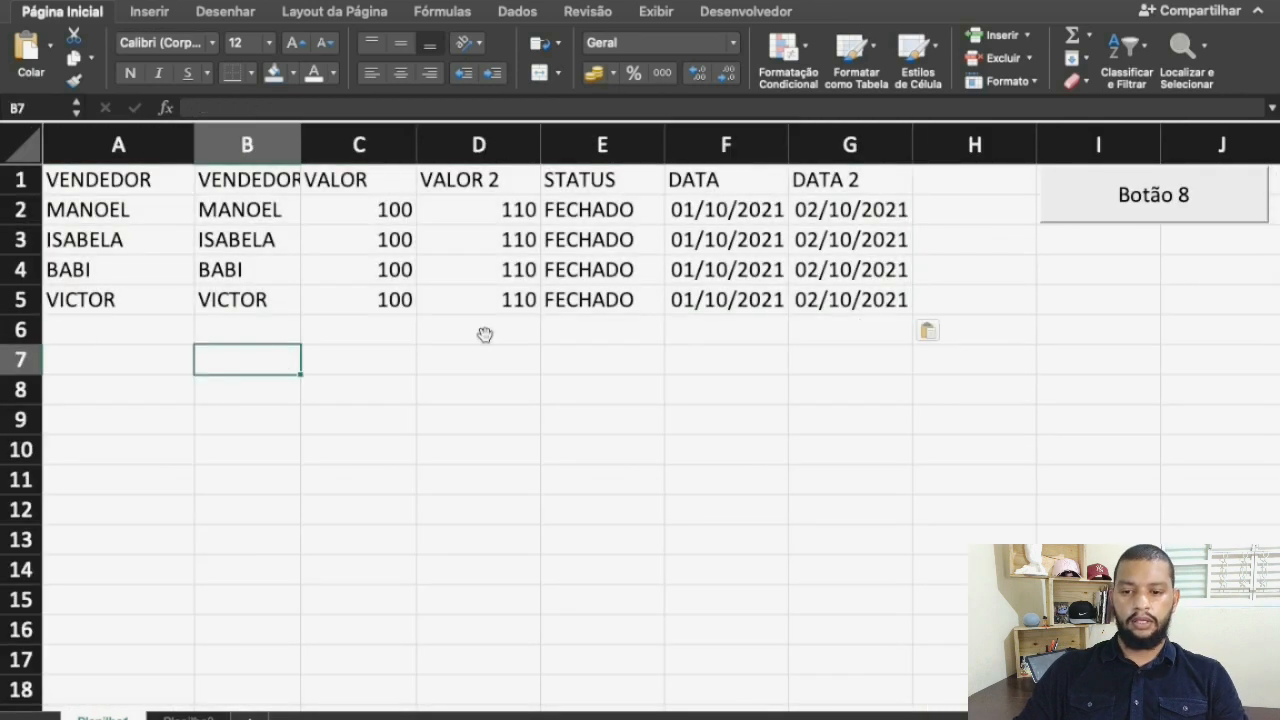
{"action": "left_click", "coordinate": [1122, 214]}
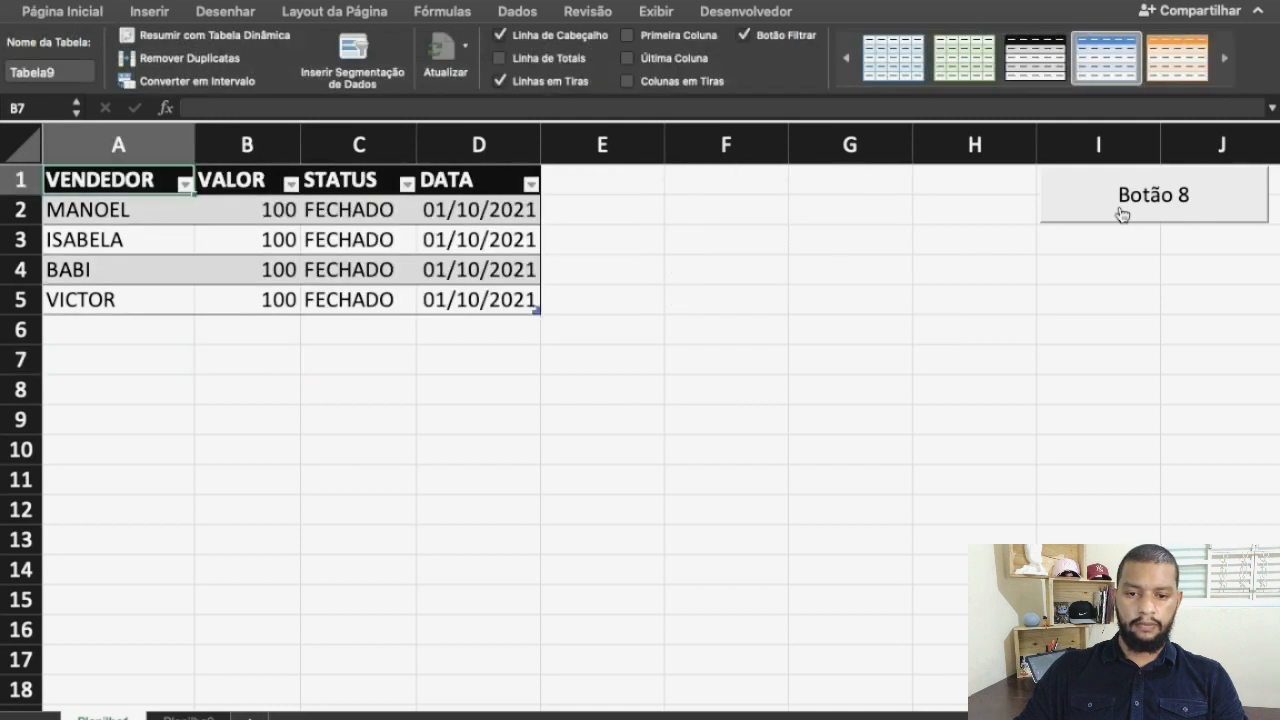
{"action": "left_click", "coordinate": [1028, 317]}
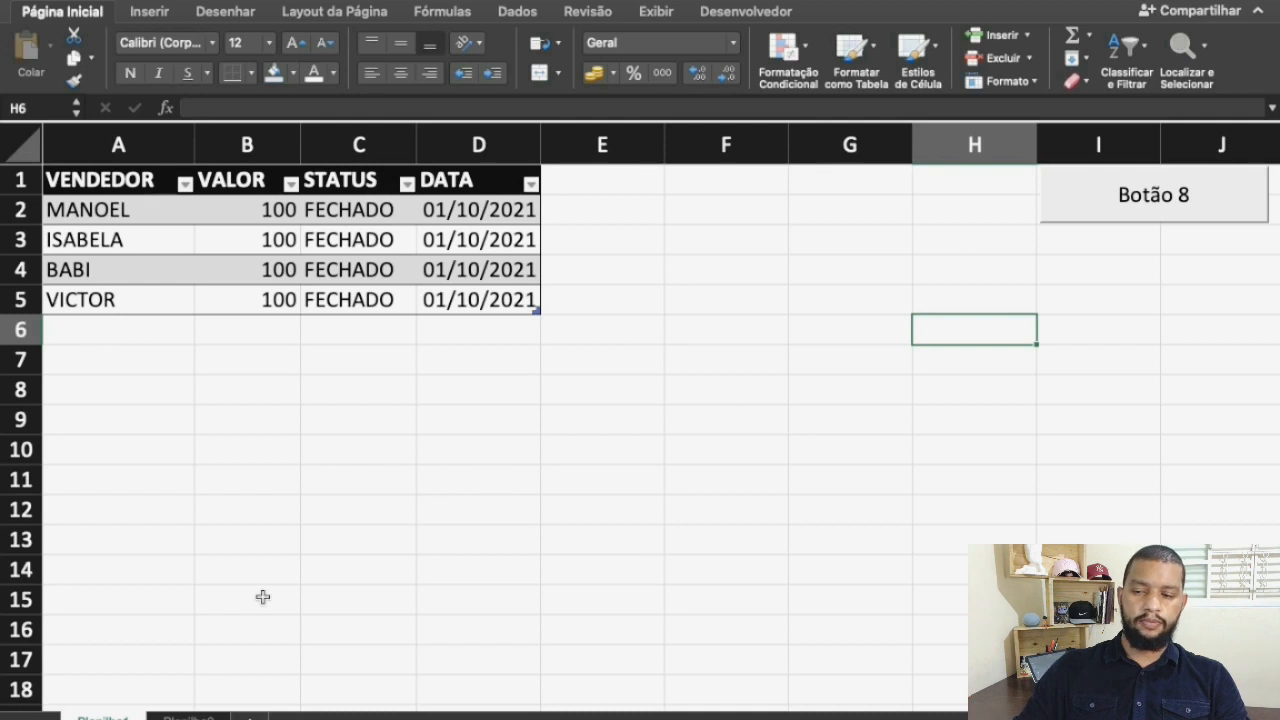
Select cell A9 and start recording a new macro named Macro33, stored in this workbook
{"action": "left_click", "coordinate": [68, 422]}
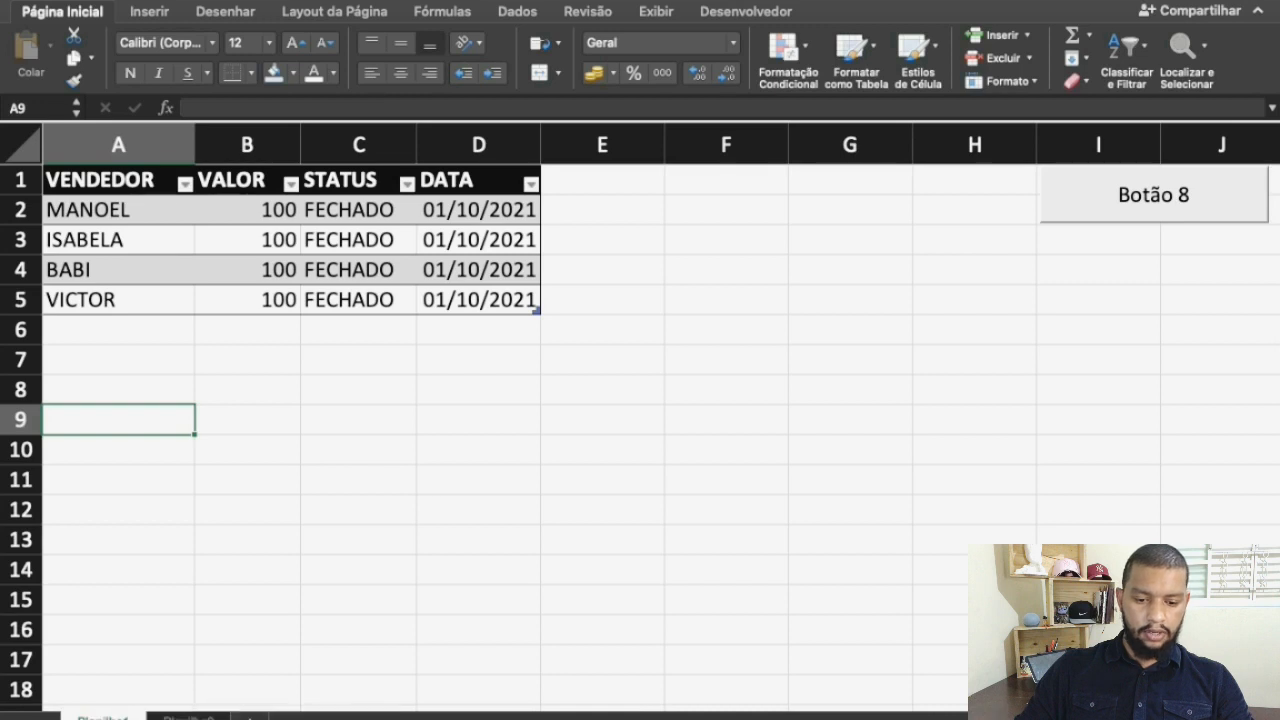
{"action": "left_click", "coordinate": [88, 718]}
{"action": "left_click", "coordinate": [578, 145]}
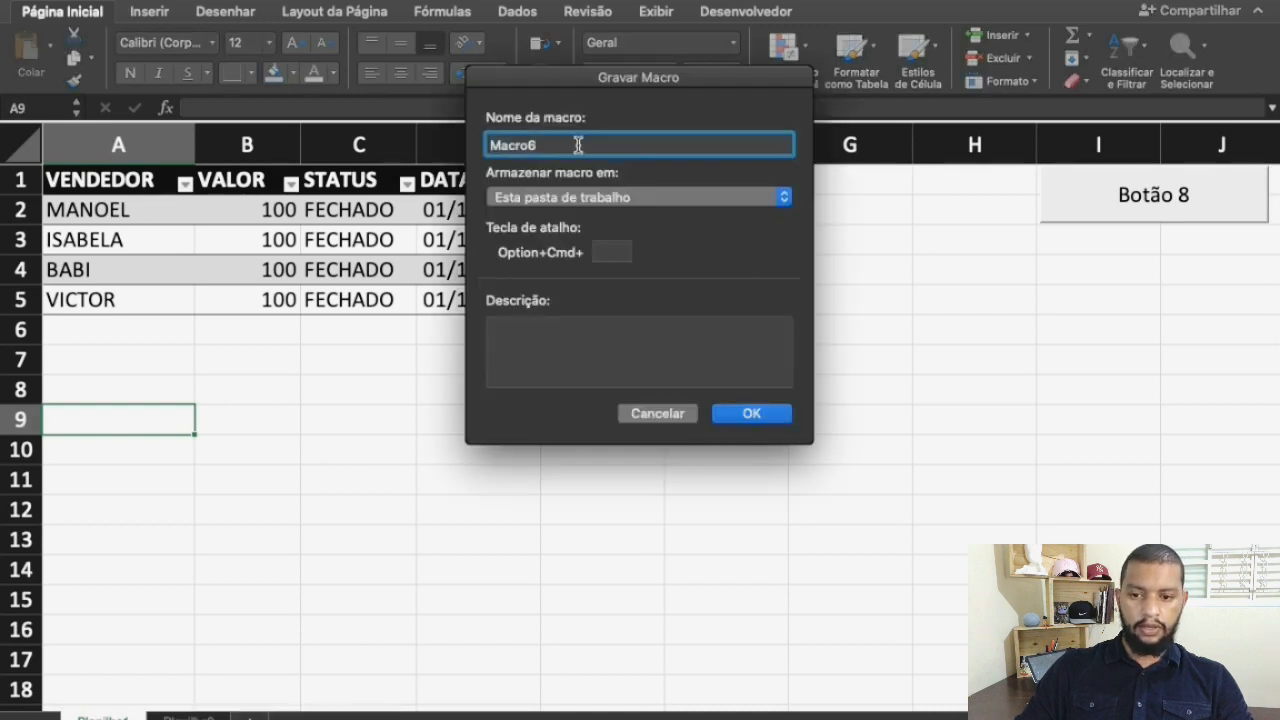
{"action": "key", "text": "BackSpace"}
{"action": "type", "text": "55"}
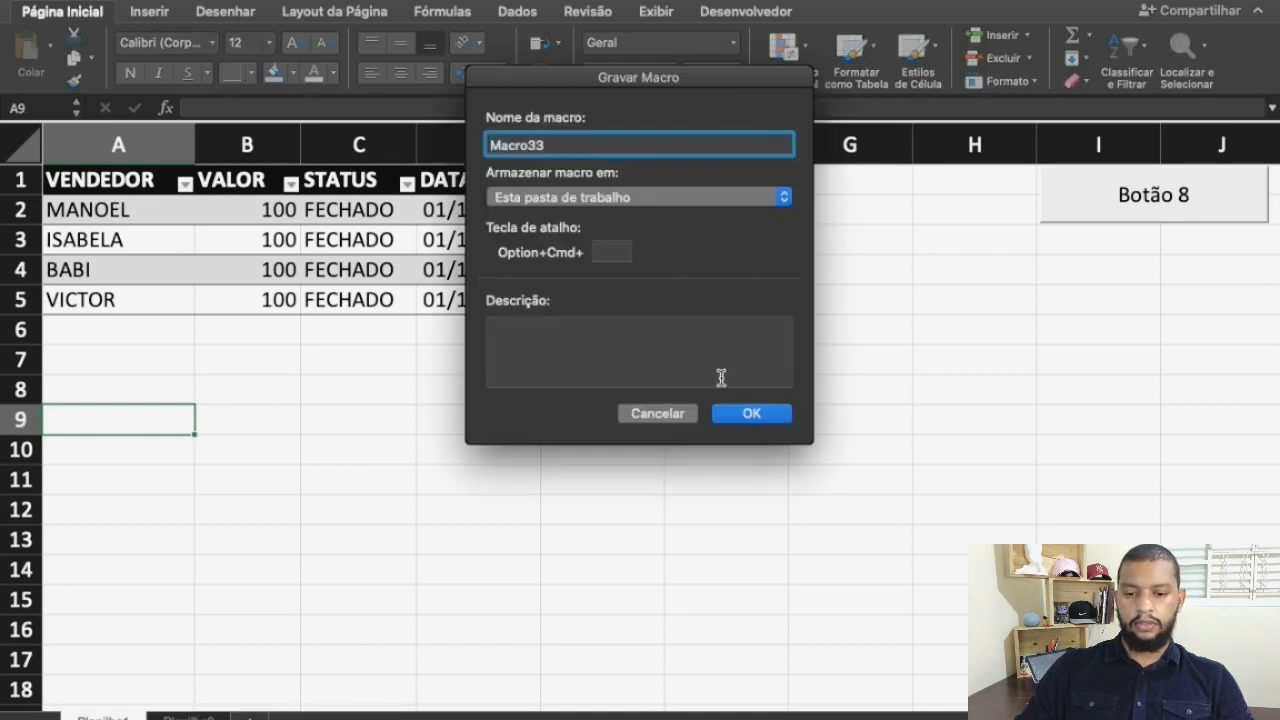
{"action": "left_click", "coordinate": [728, 414]}
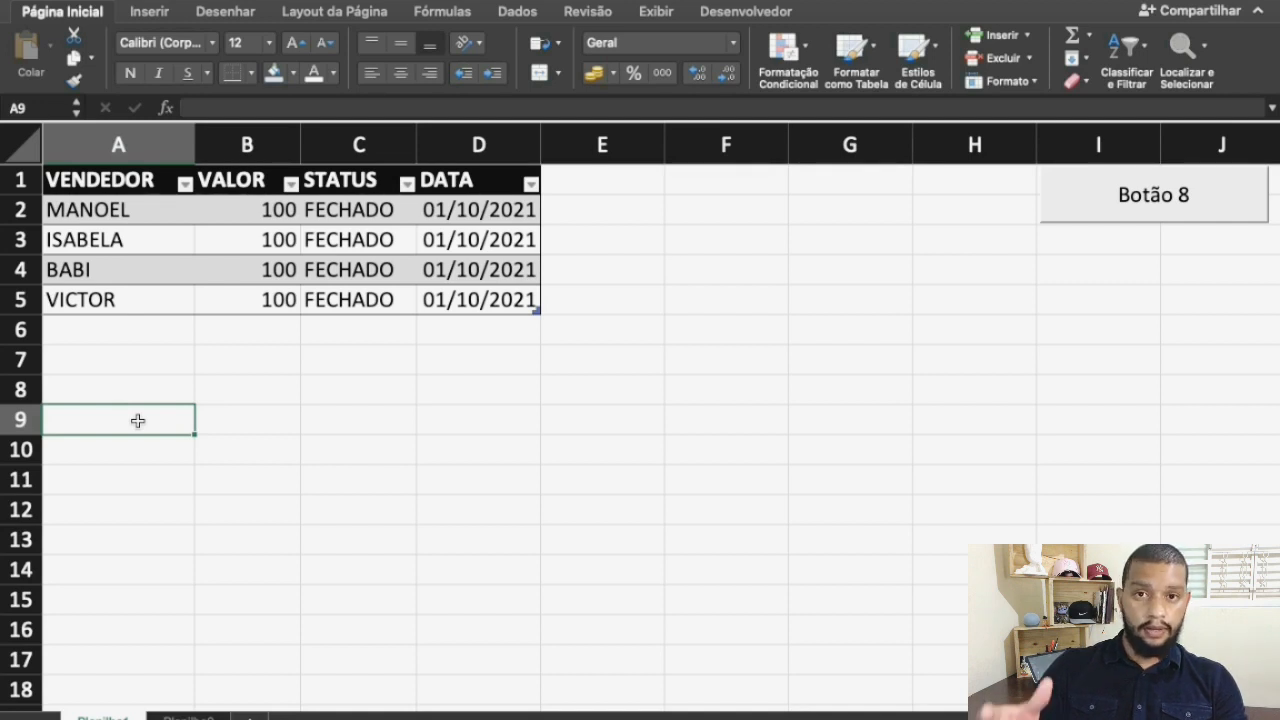
Enter the formula =hoje() in cell A9 for the macro recording
{"action": "type", "text": "="}
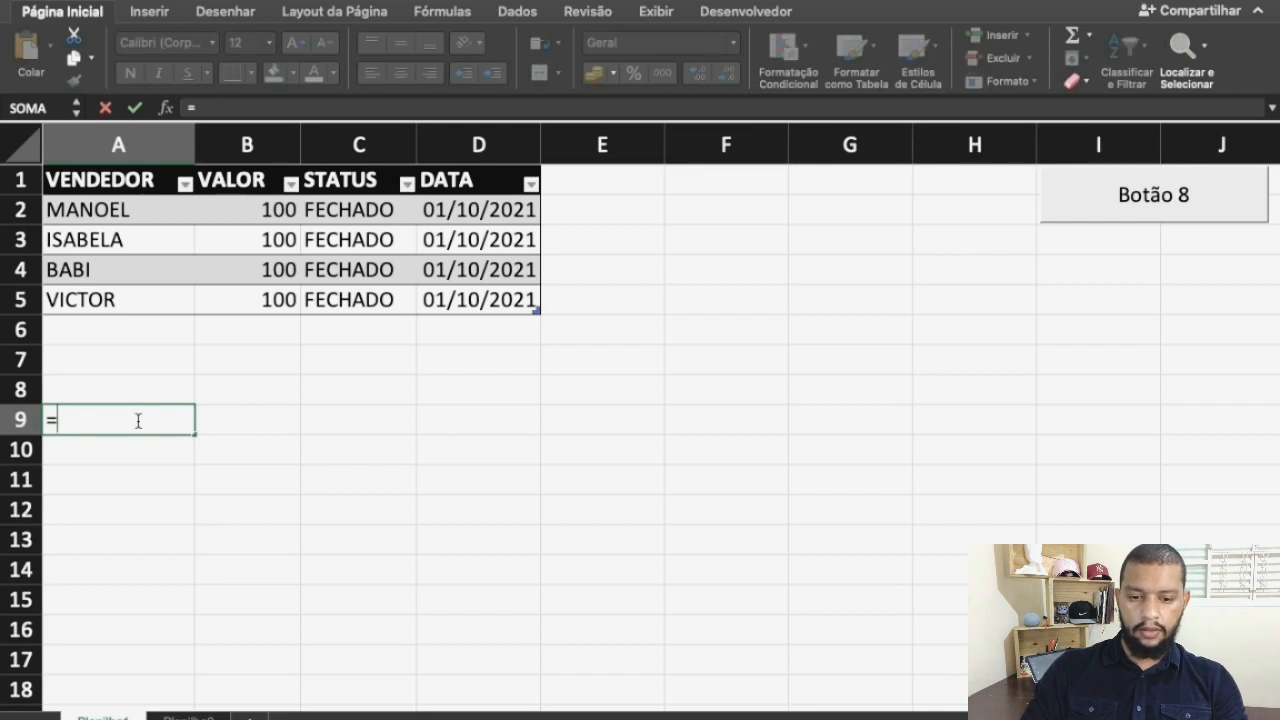
{"action": "type", "text": "hoje"}
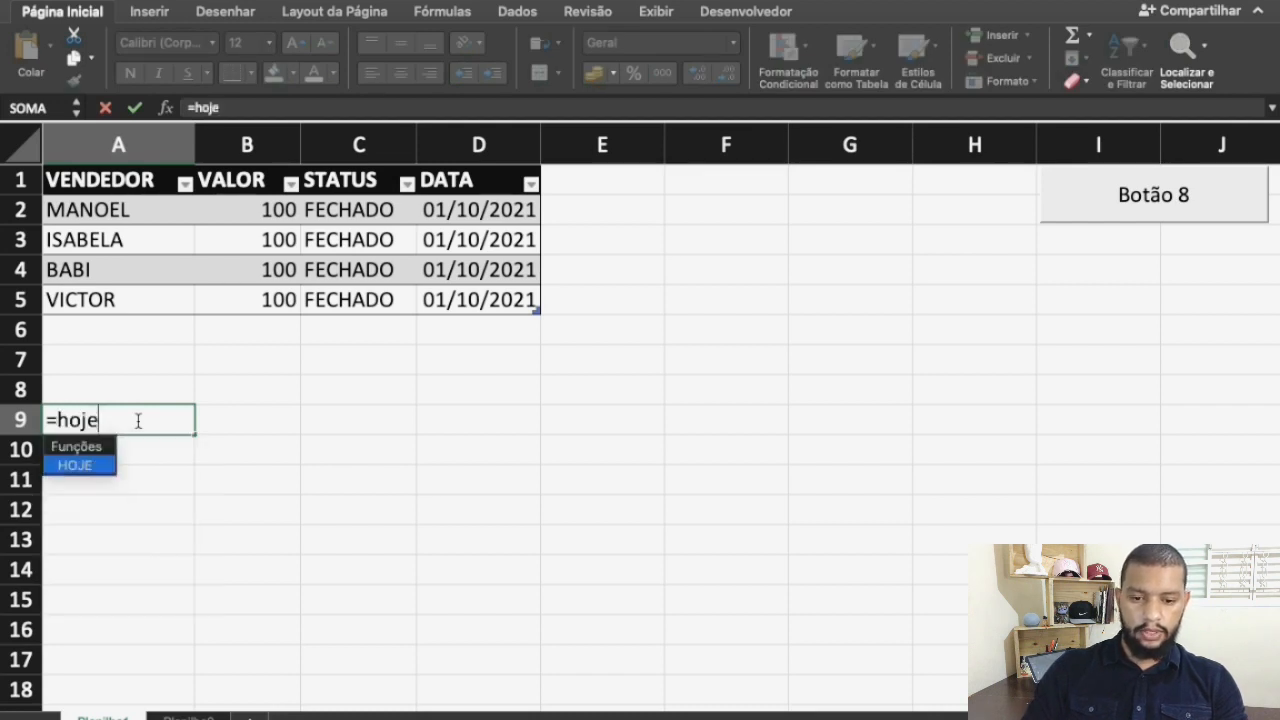
{"action": "type", "text": "()"}
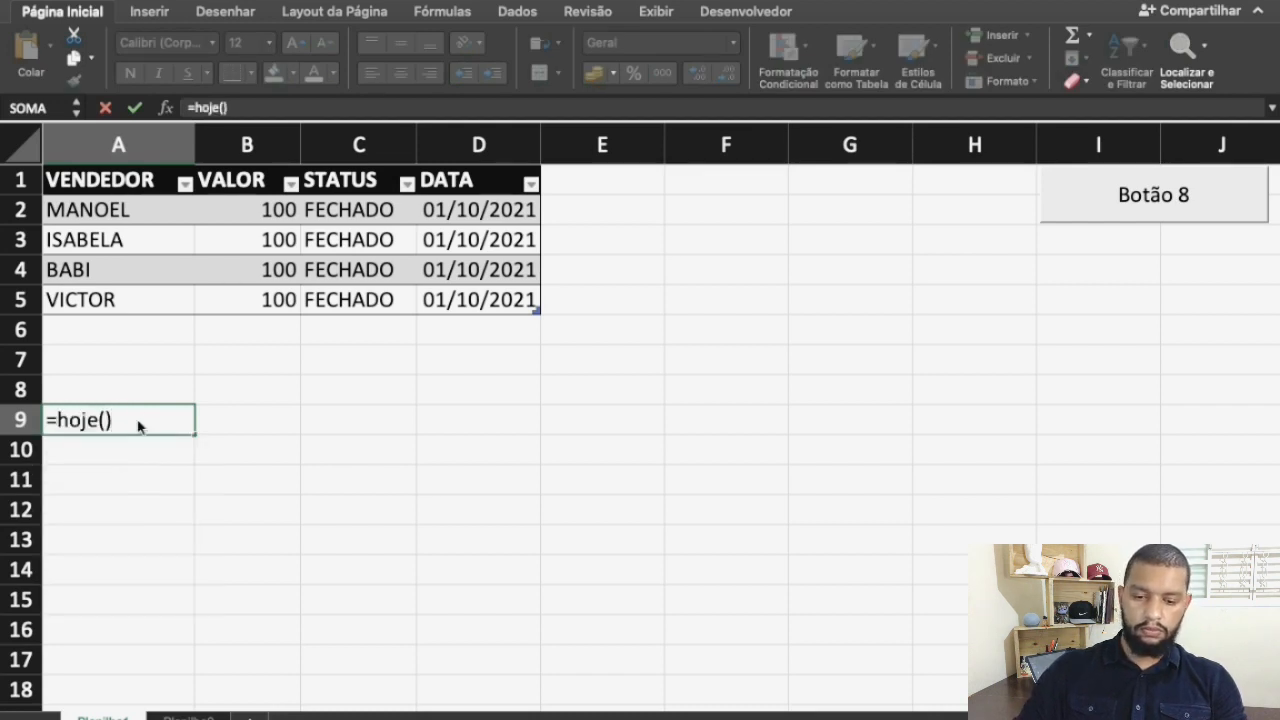
{"action": "key", "text": "Return"}
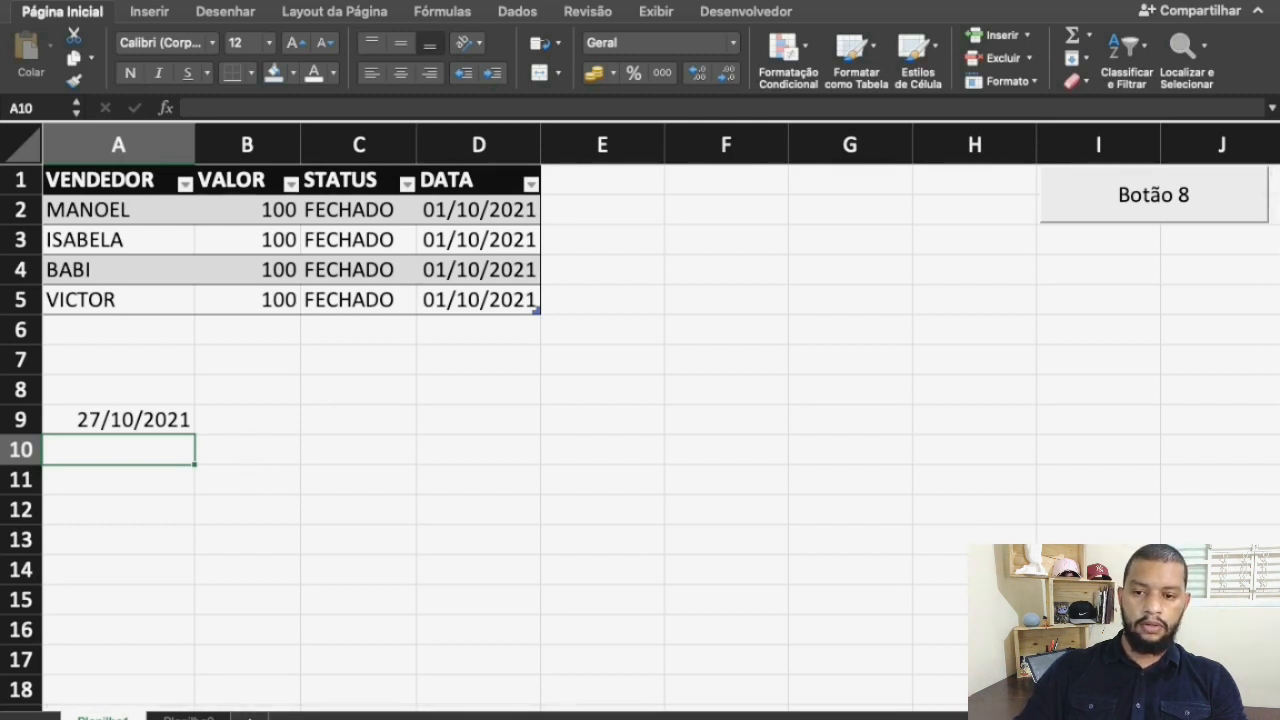
Insert a form button over cells B9:C10 beside the date and assign Macro33 to it
{"action": "left_click", "coordinate": [727, 14]}
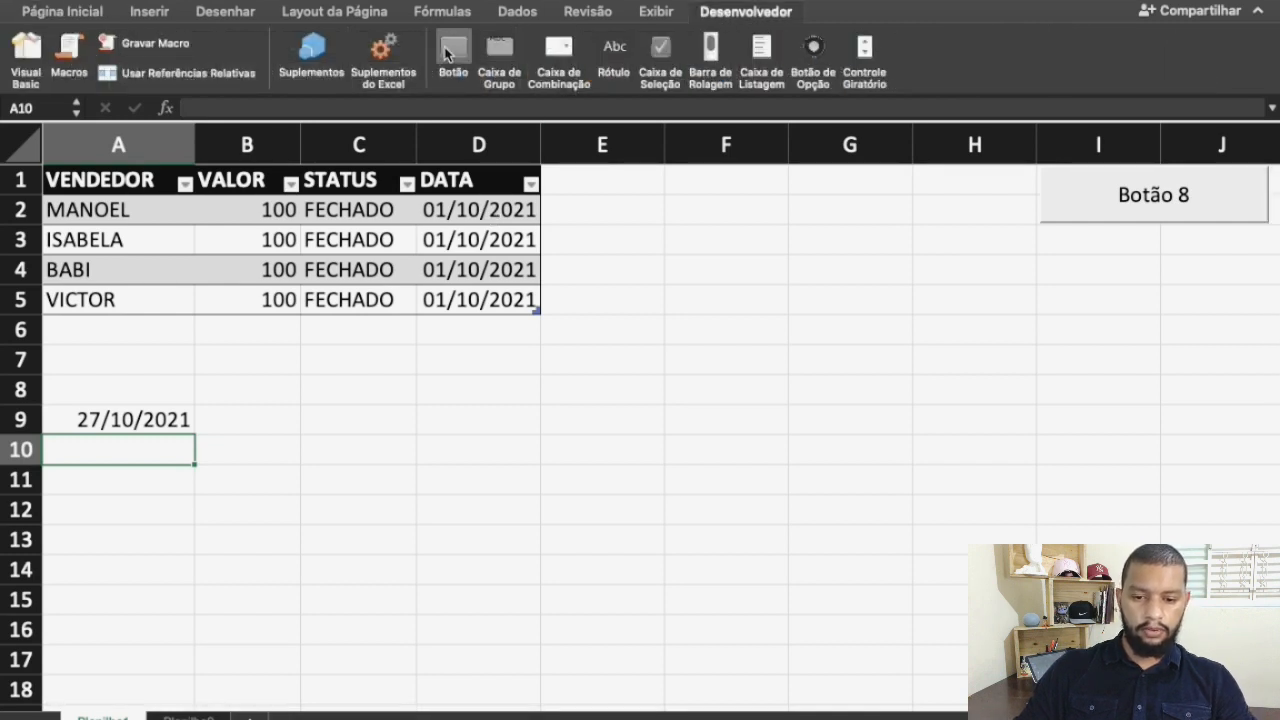
{"action": "left_click", "coordinate": [325, 467]}
{"action": "scroll", "coordinate": [517, 220], "scroll_direction": "down", "scroll_amount": 1}
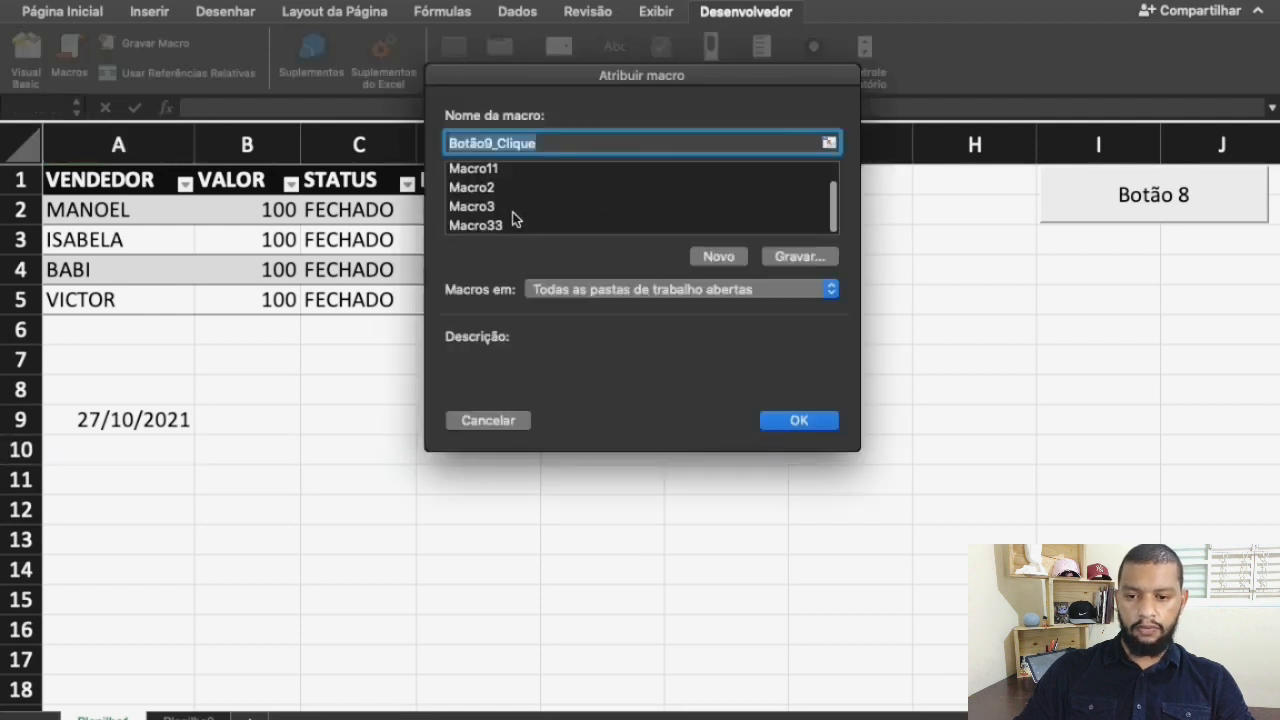
{"action": "left_click", "coordinate": [495, 225]}
{"action": "left_click", "coordinate": [823, 424]}
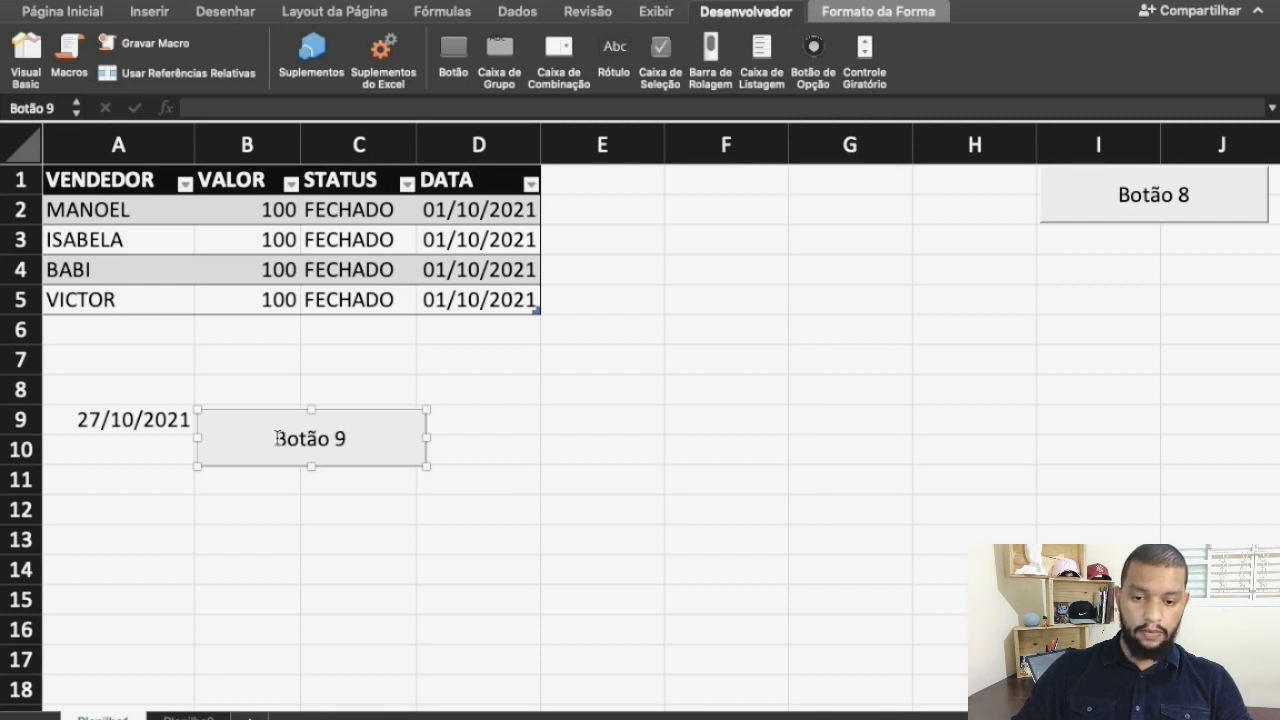
Change the label of the new button beside the date to "Data Hoje"
{"action": "left_click", "coordinate": [279, 438]}
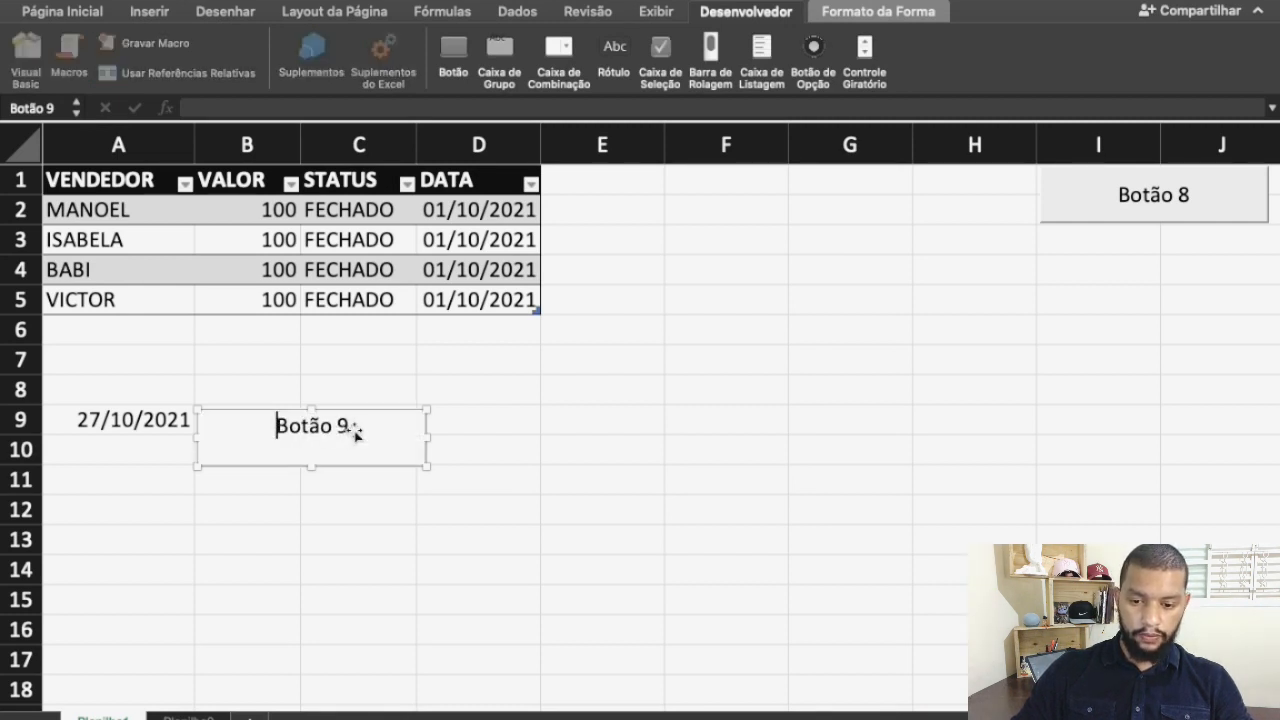
{"action": "key", "text": "alt+shift+Right"}
{"action": "key", "text": "alt+shift+Right"}
{"action": "key", "text": "BackSpace"}
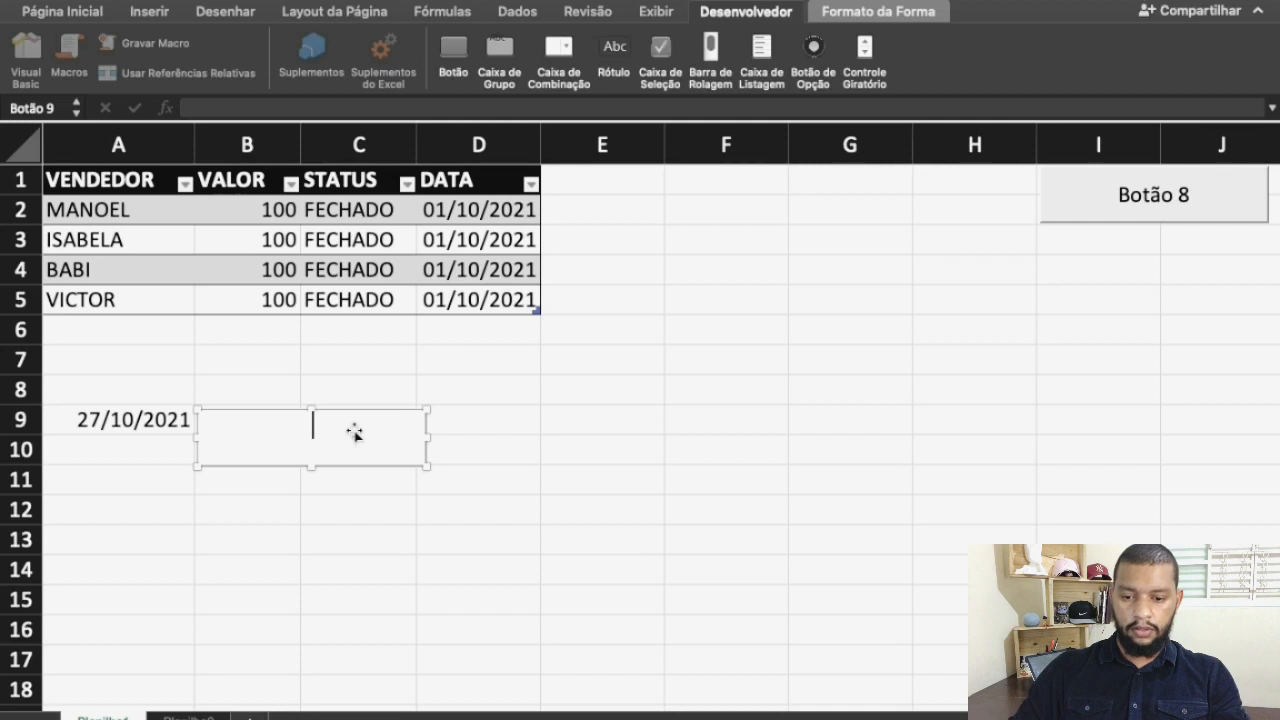
{"action": "type", "text": "ta"}
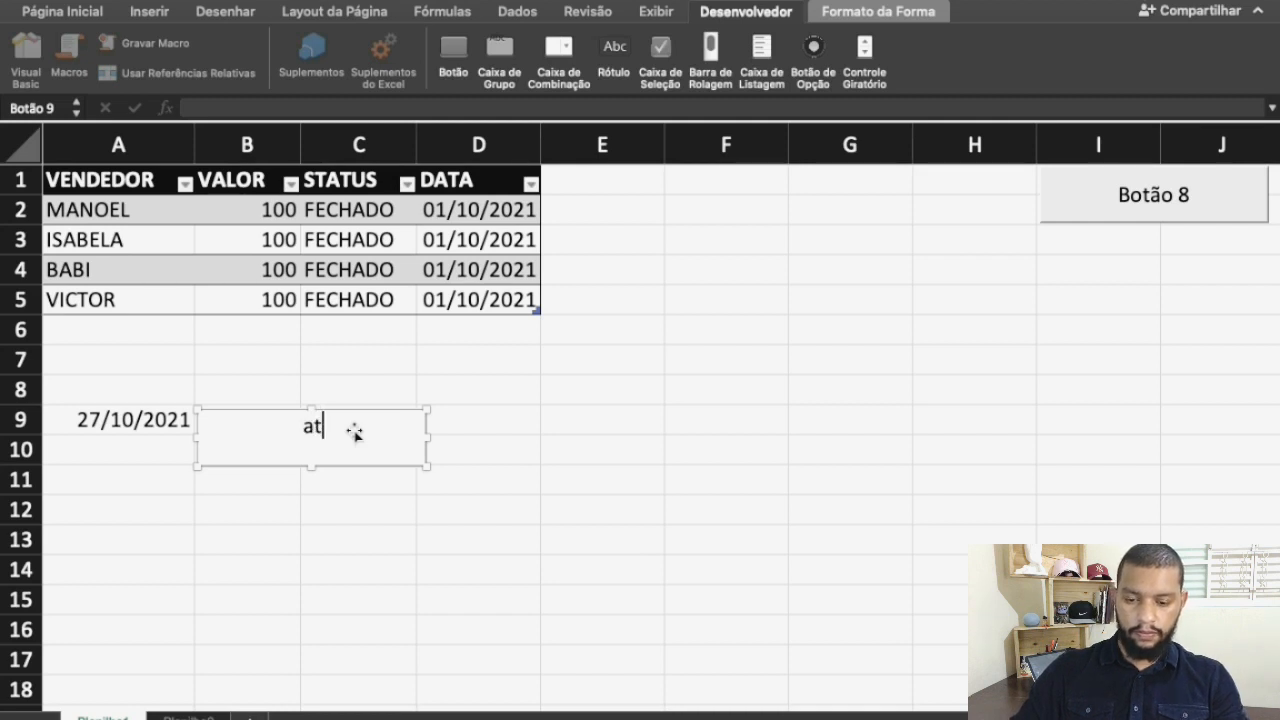
{"action": "key", "text": "BackSpace"}
{"action": "key", "text": "BackSpace"}
{"action": "key", "text": "BackSpace"}
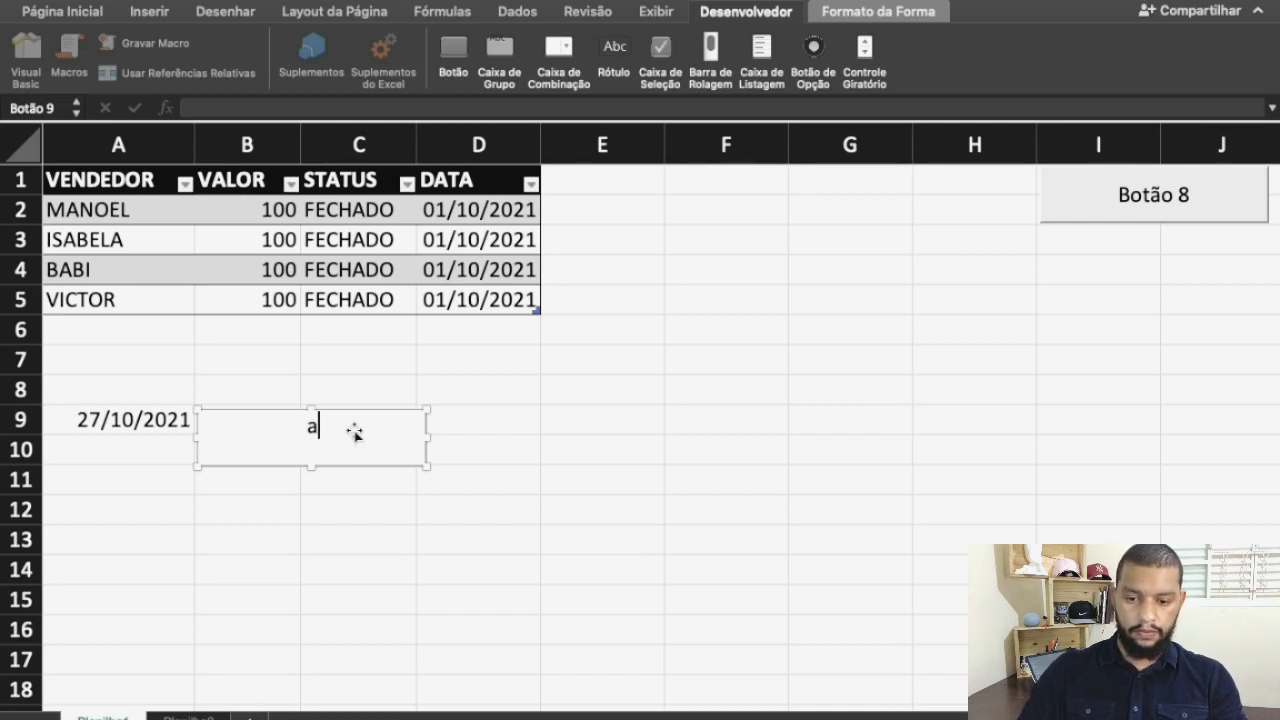
{"action": "type", "text": "Dat"}
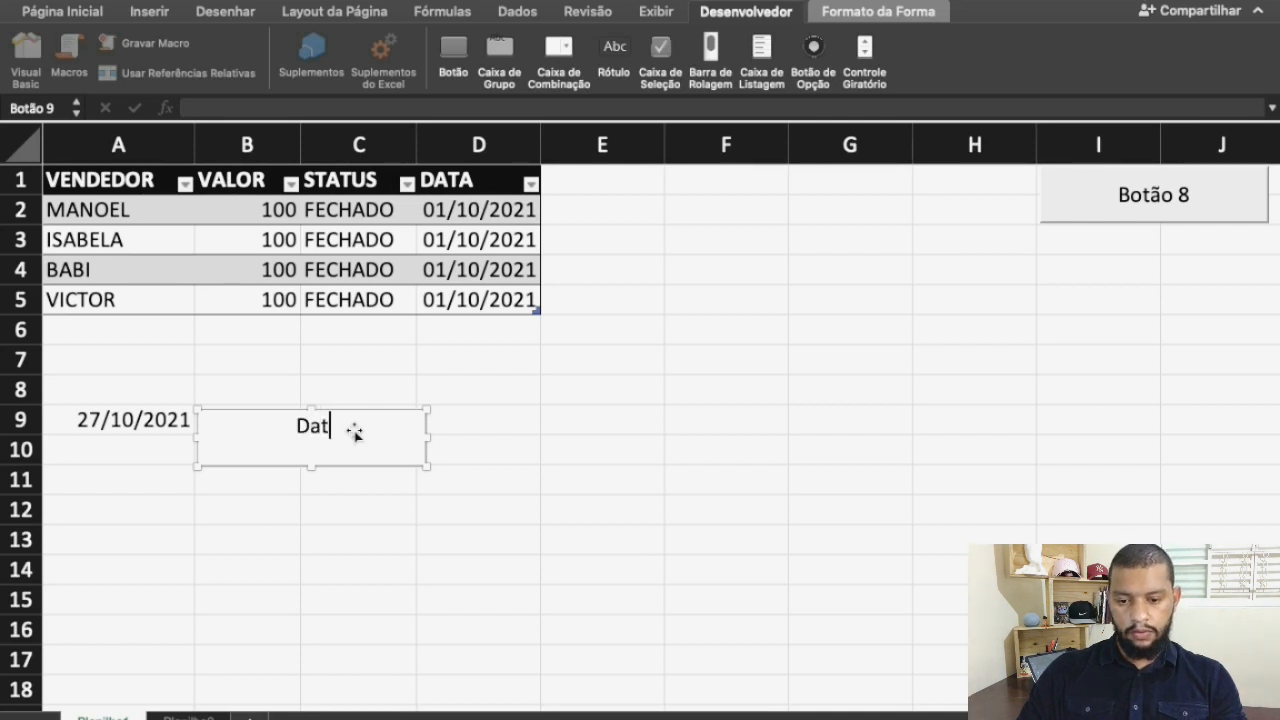
{"action": "type", "text": "a Hoje"}
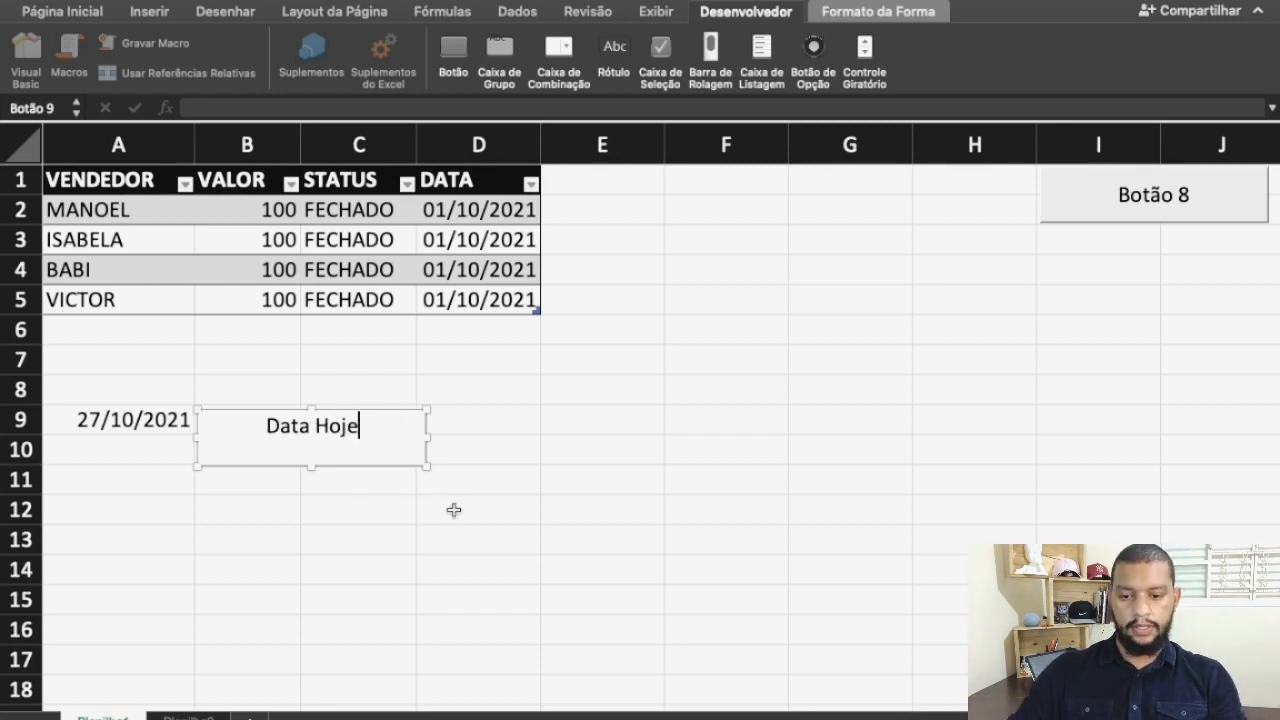
{"action": "key", "text": "Return"}
{"action": "key", "text": "BackSpace"}
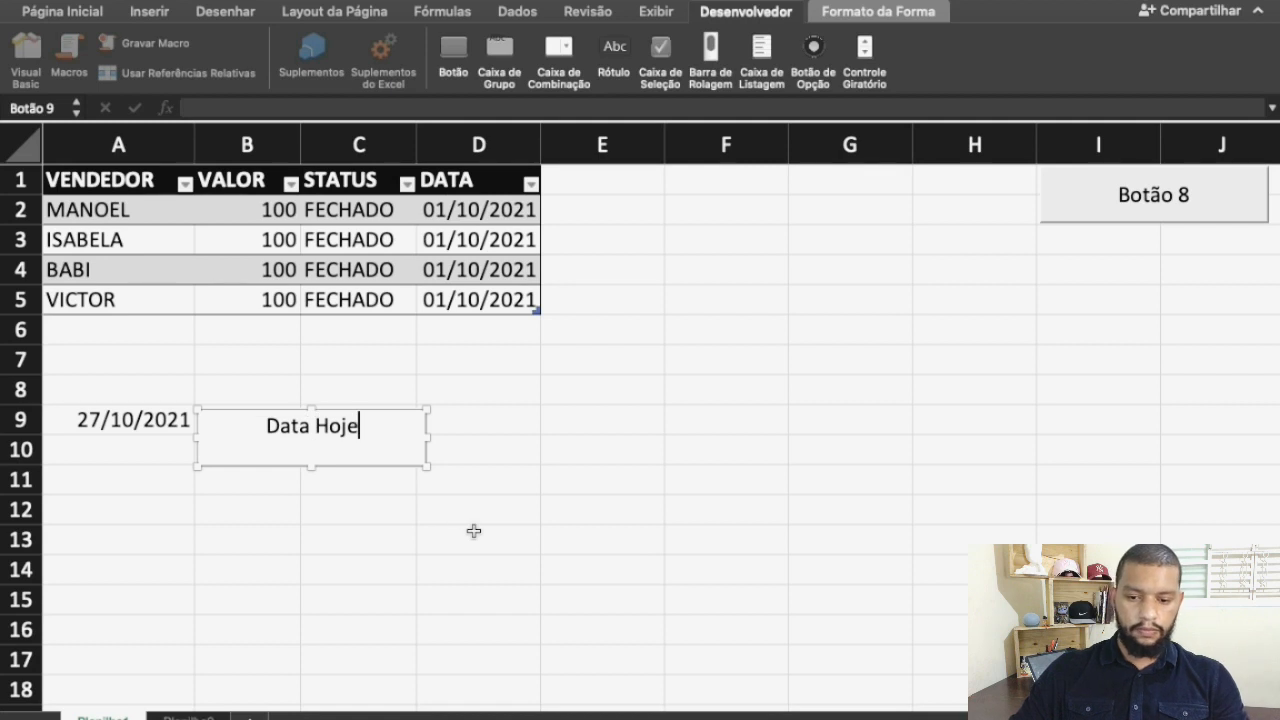
{"action": "left_click", "coordinate": [473, 532]}
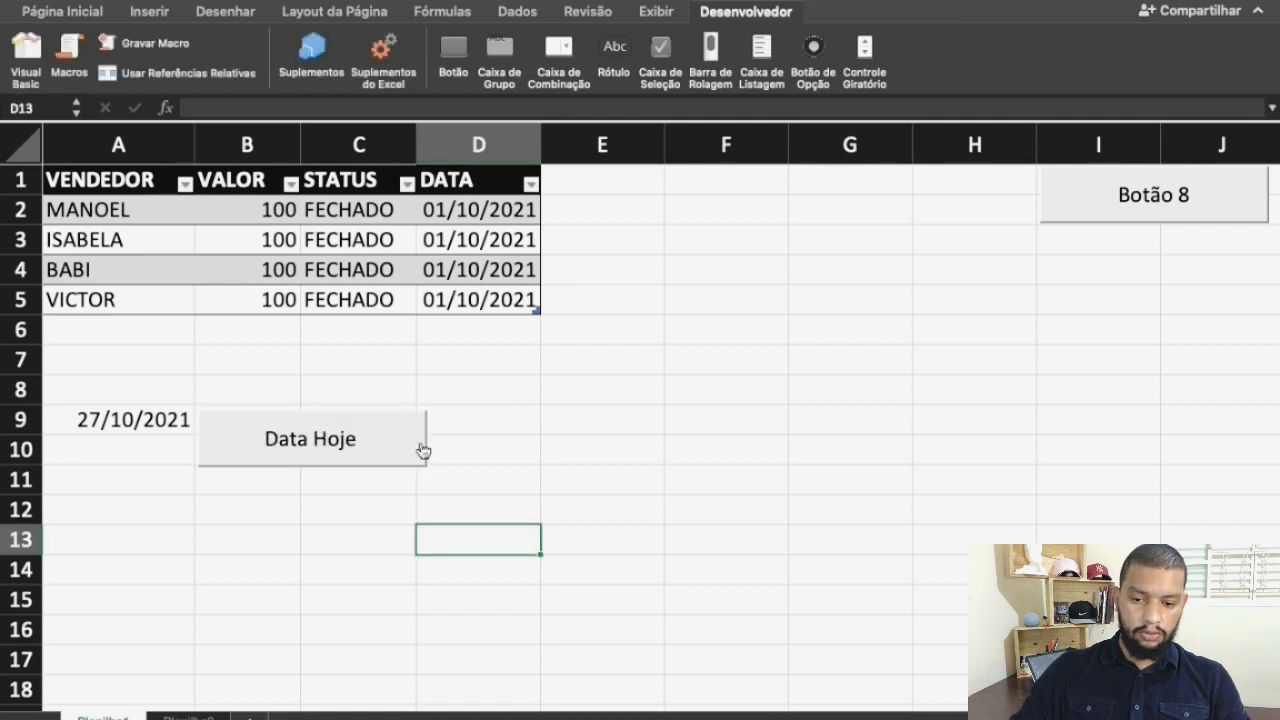
Move the Data Hoje button slightly so it lines up with the upper-left corner of cell B9
{"action": "right_click", "coordinate": [357, 447]}
{"action": "left_click", "coordinate": [239, 424]}
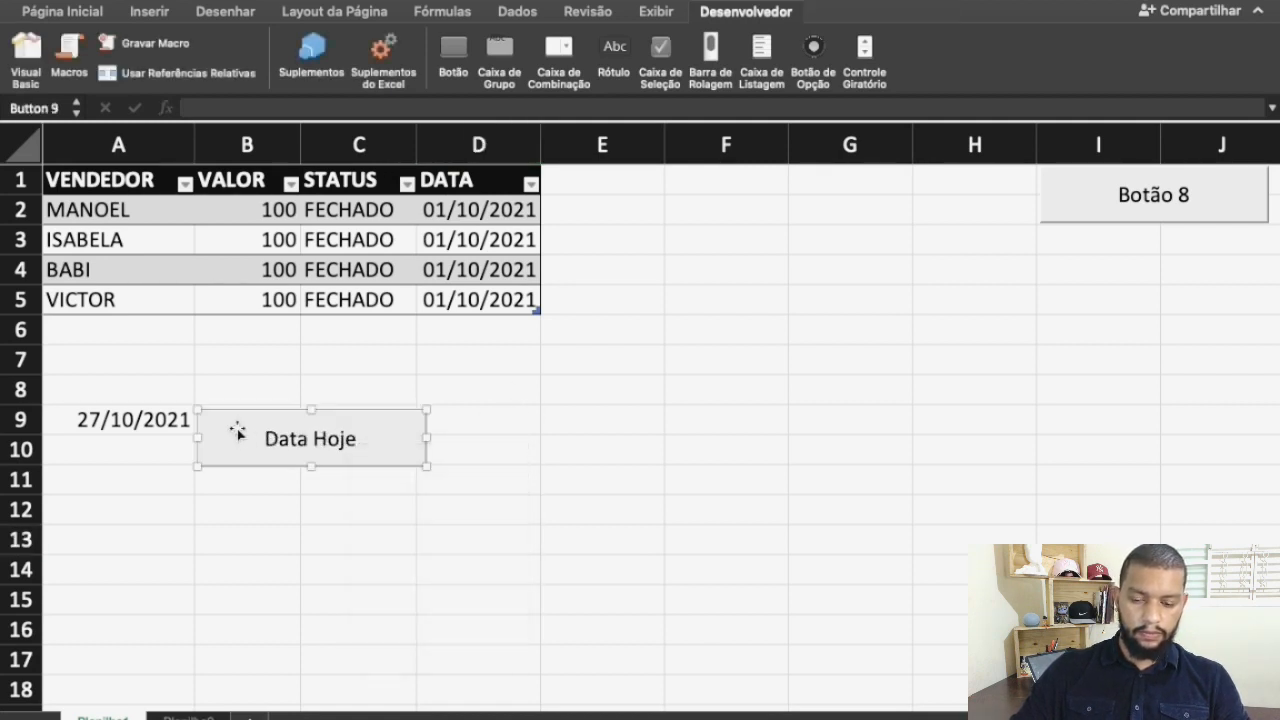
{"action": "mouse_move", "coordinate": [217, 434]}
{"action": "left_mouse_down"}
{"action": "mouse_move", "coordinate": [223, 406]}
{"action": "mouse_move", "coordinate": [214, 423]}
{"action": "left_mouse_up"}
{"action": "left_click", "coordinate": [214, 515]}
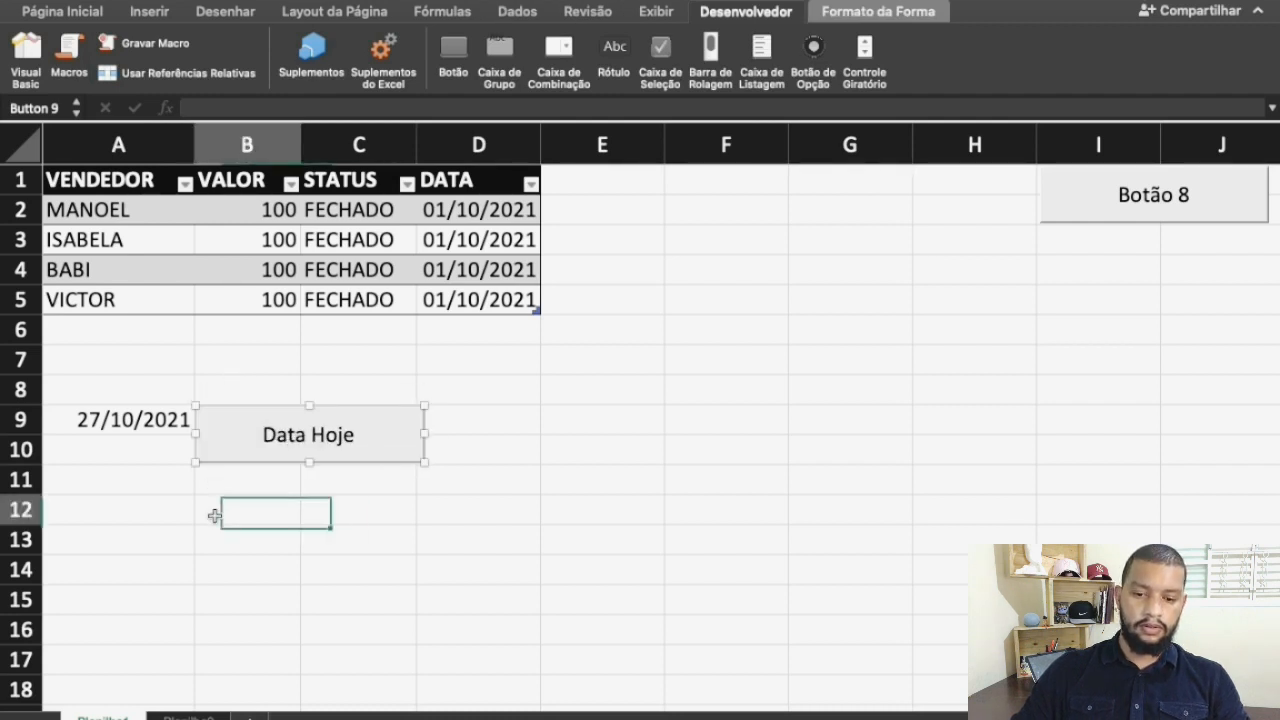
{"action": "right_click", "coordinate": [330, 458]}
{"action": "left_click", "coordinate": [445, 420]}
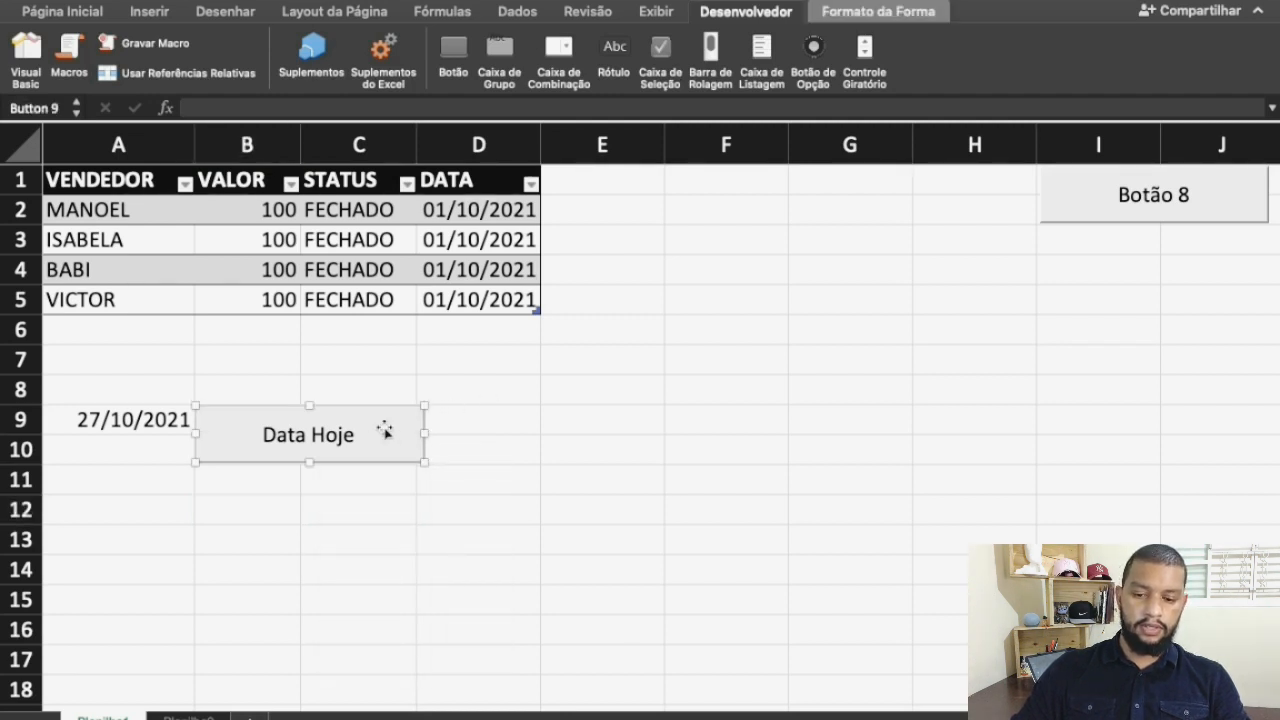
{"action": "left_click", "coordinate": [296, 521]}
Test the Data Hoje button repeatedly on cell A9, clearing the date before running the macro again
{"action": "left_click", "coordinate": [115, 421]}
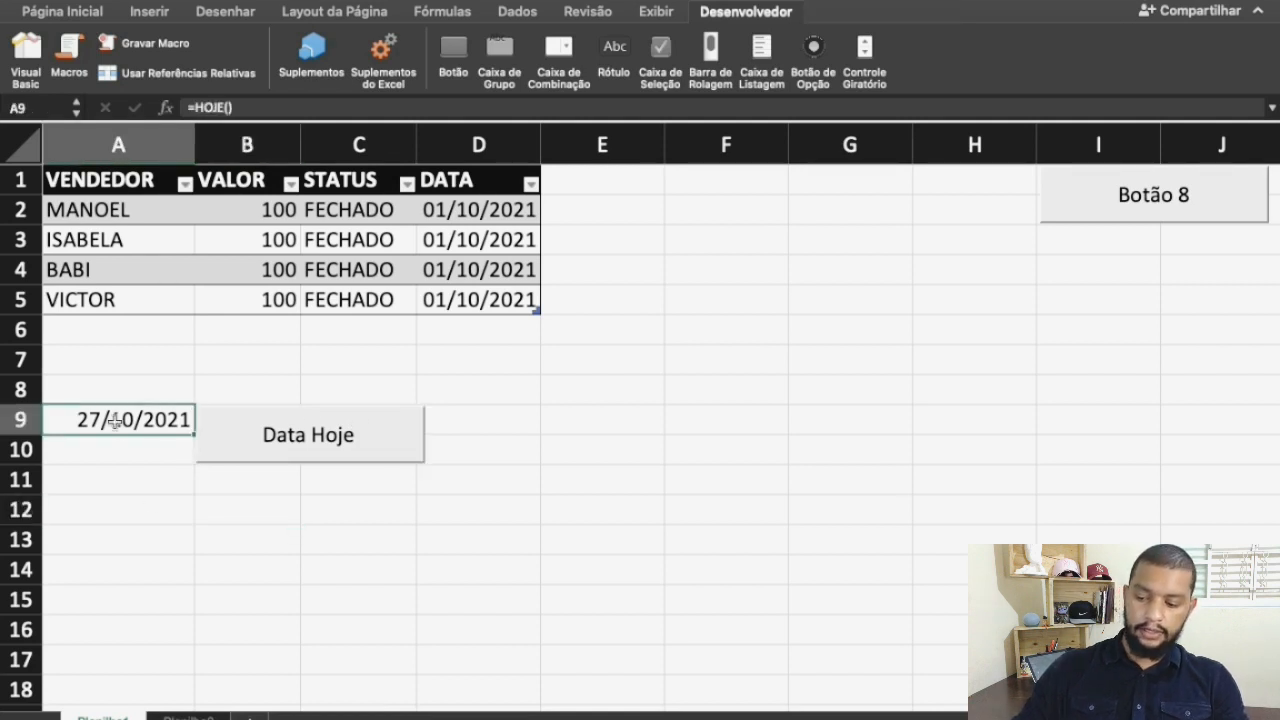
{"action": "key", "text": "Delete"}
{"action": "left_click", "coordinate": [277, 421]}
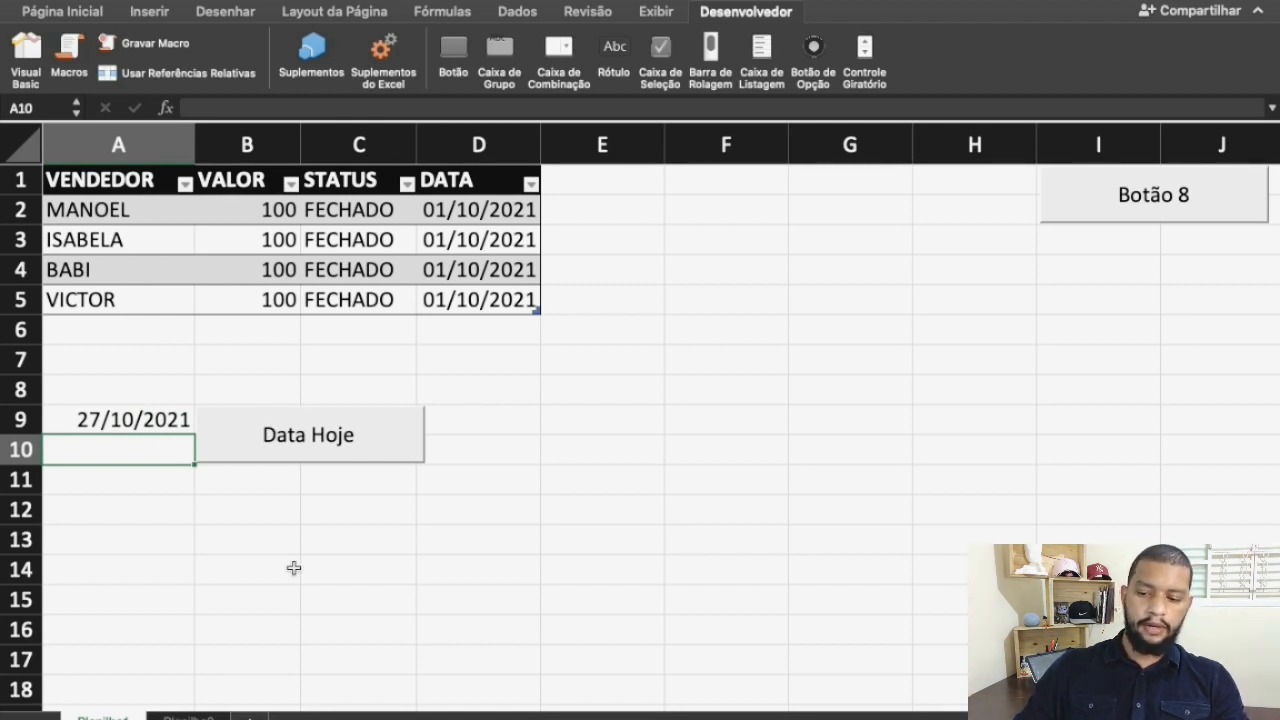
{"action": "key", "text": "Up"}
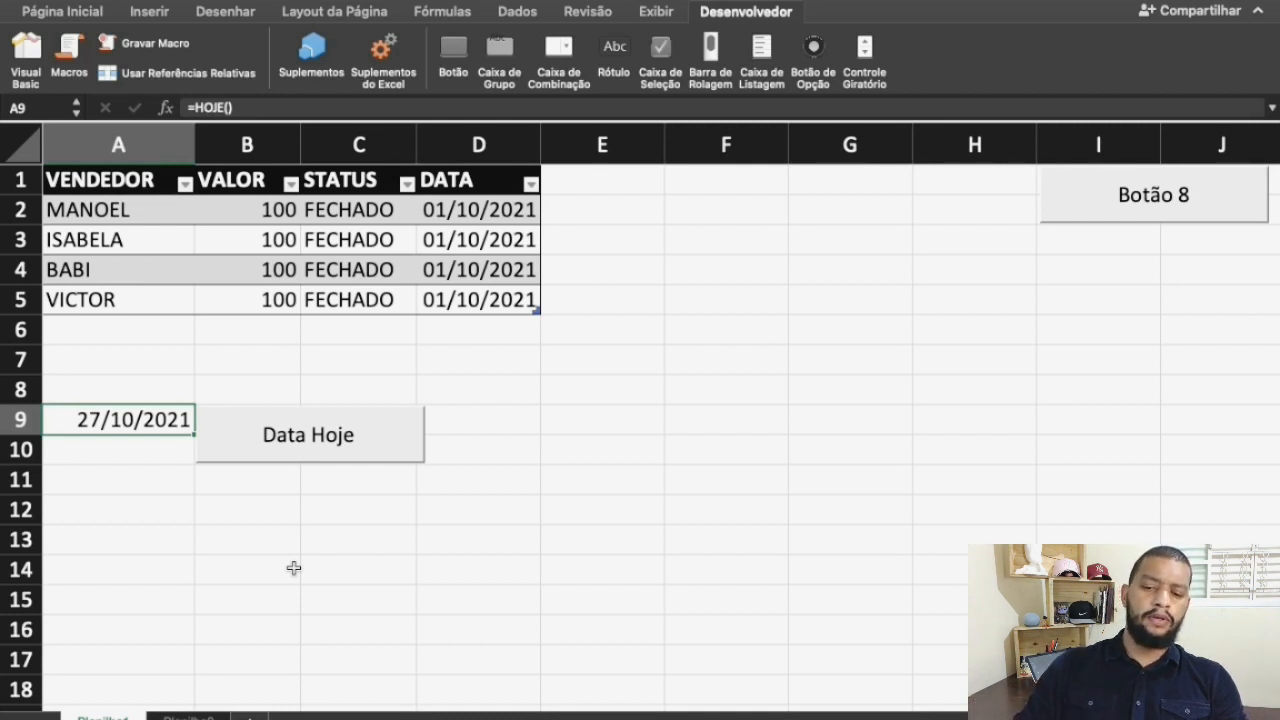
{"action": "left_click", "coordinate": [260, 445]}
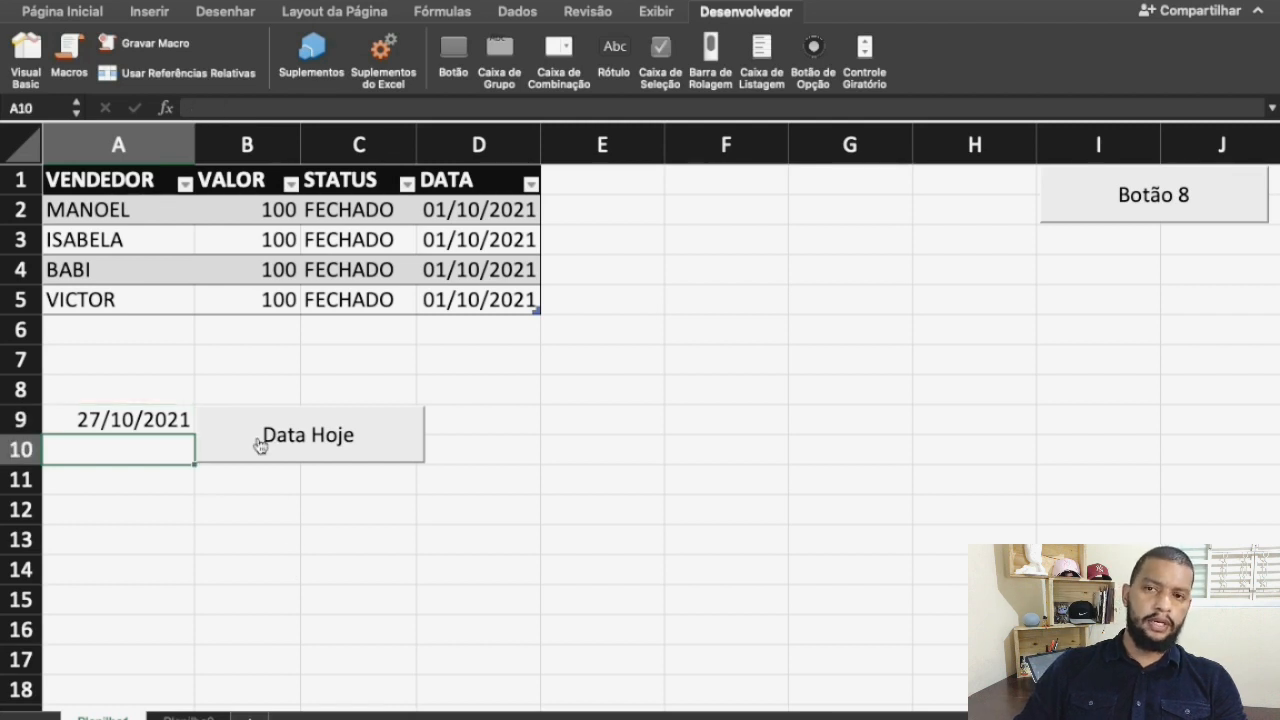
{"action": "left_click", "coordinate": [143, 421]}
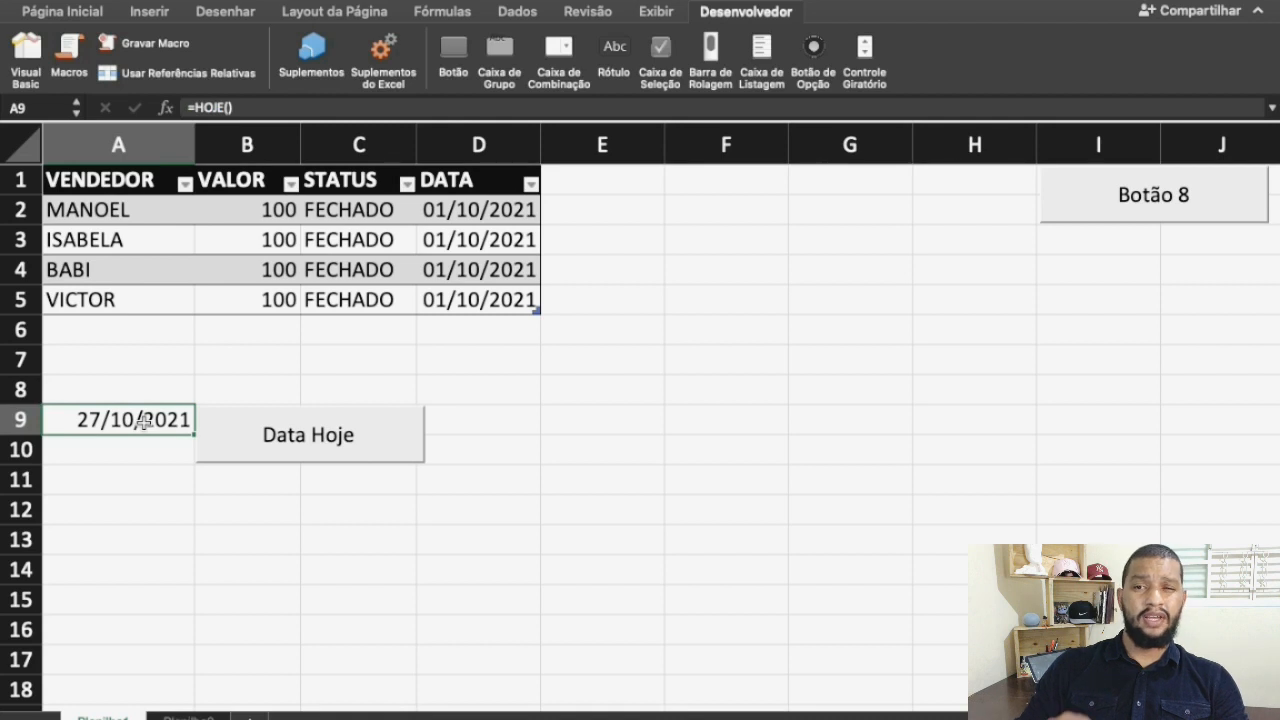
{"action": "key", "text": "Delete"}
{"action": "left_click", "coordinate": [271, 434]}
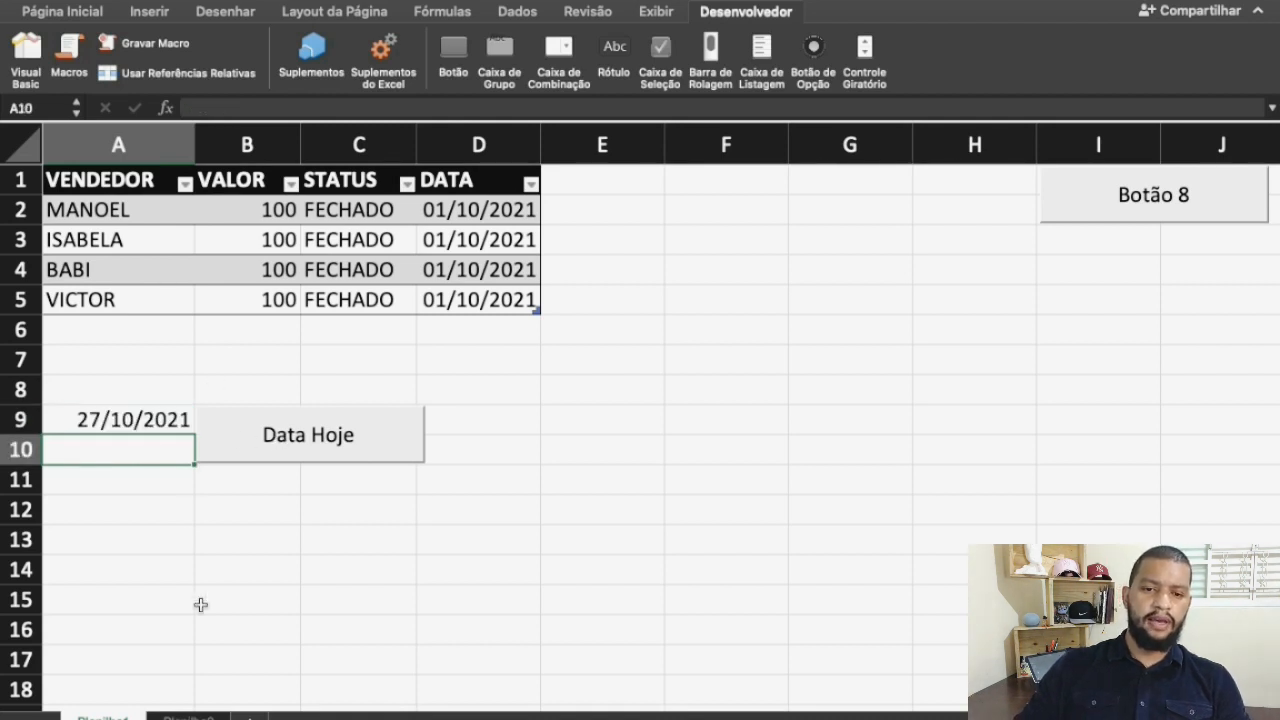
Open the Visual Basic editor, close the code window and reopen the code of Módulo1 from the project tree
{"action": "left_click", "coordinate": [23, 51]}
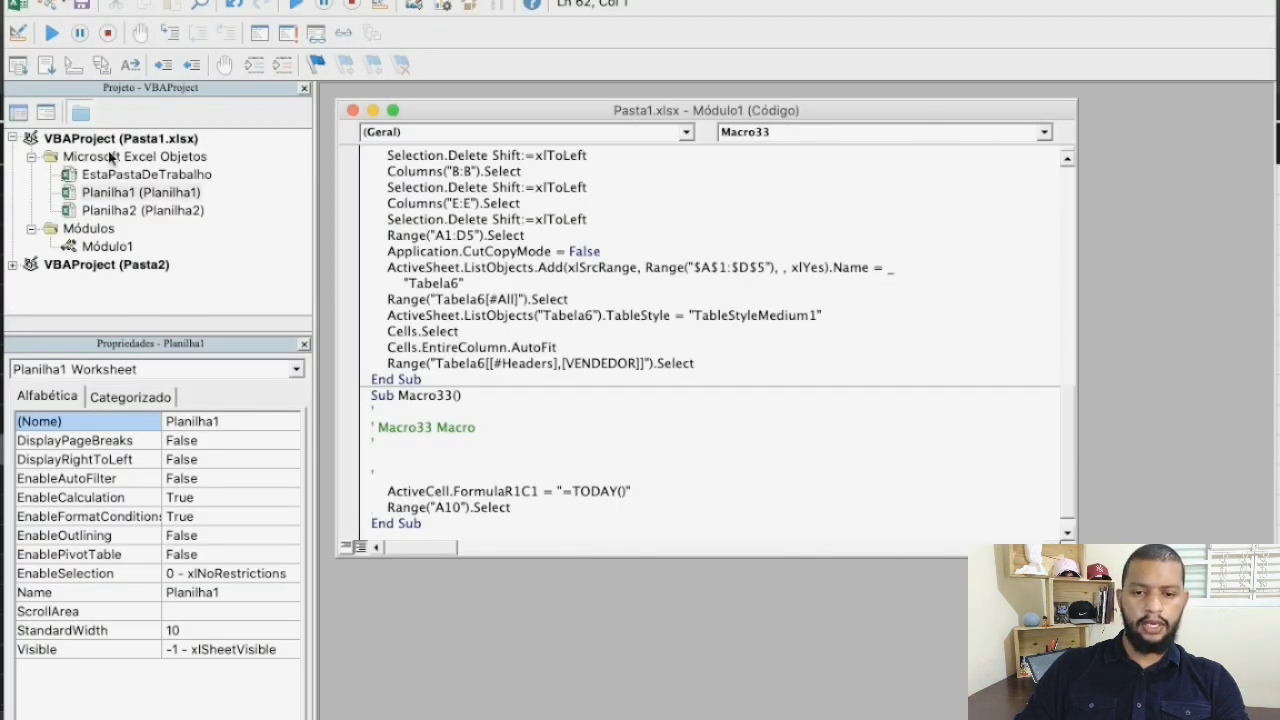
{"action": "left_click", "coordinate": [353, 110]}
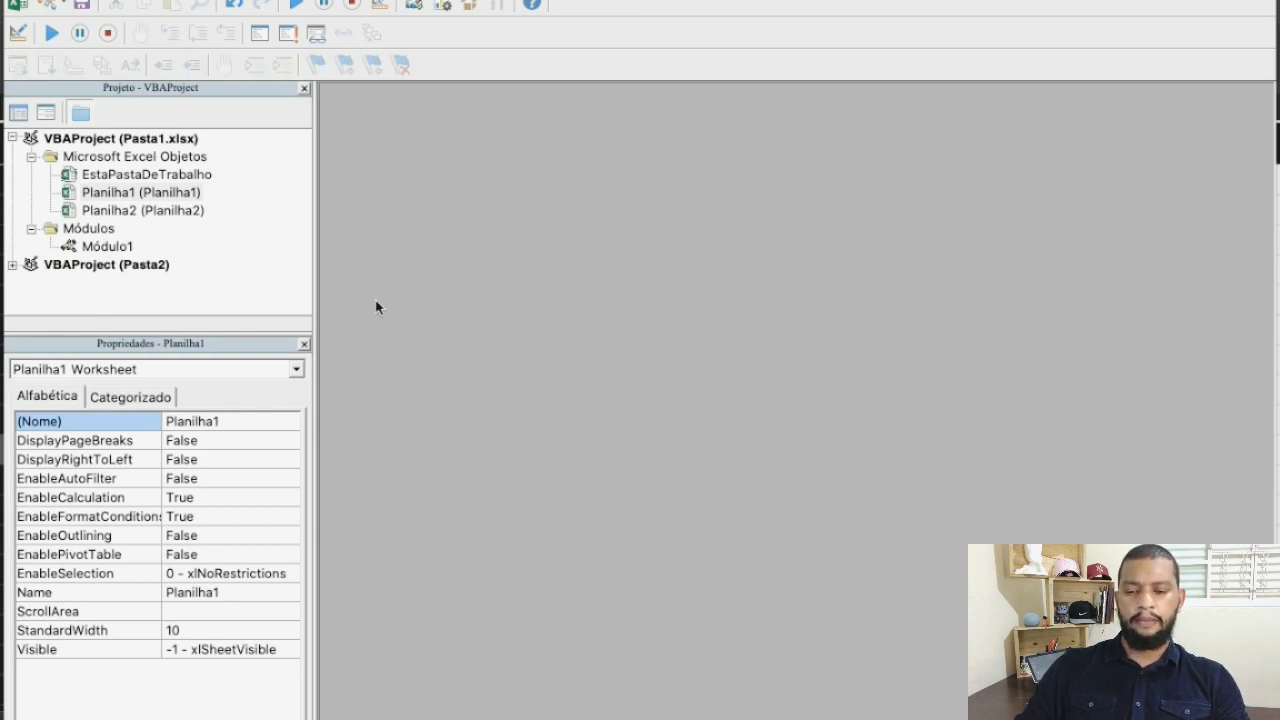
{"action": "left_click", "coordinate": [31, 229]}
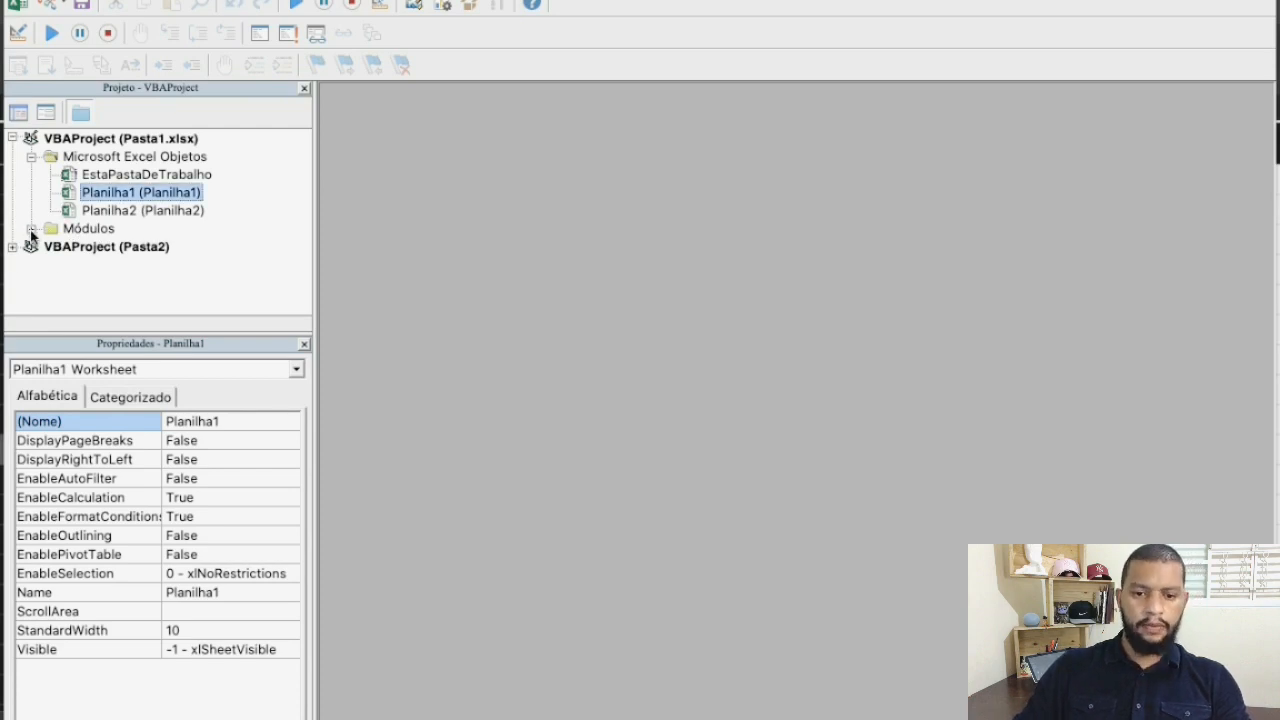
{"action": "left_click", "coordinate": [31, 229]}
{"action": "left_click", "coordinate": [100, 247]}
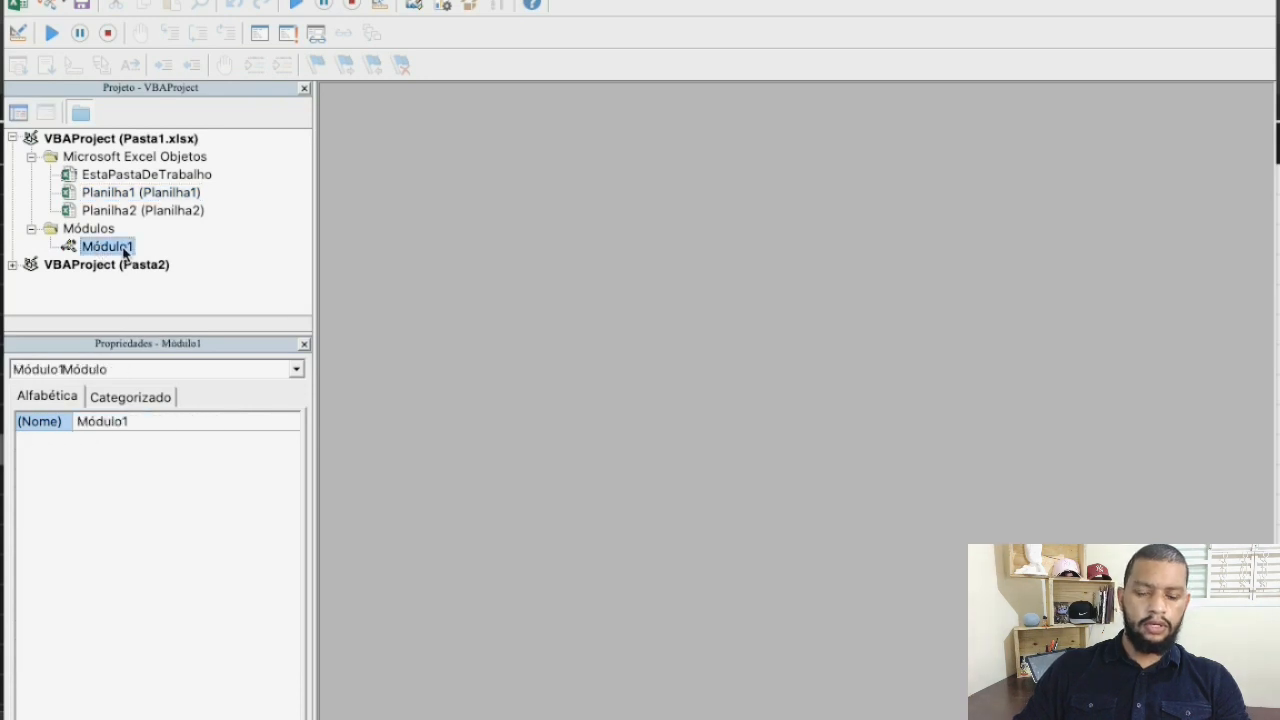
{"action": "double_click", "coordinate": [108, 247]}
Examine the code of the recorded macros in Módulo1, from Macro1 through Macro2 and Macro33
{"action": "scroll", "coordinate": [489, 455], "scroll_direction": "down", "scroll_amount": 1}
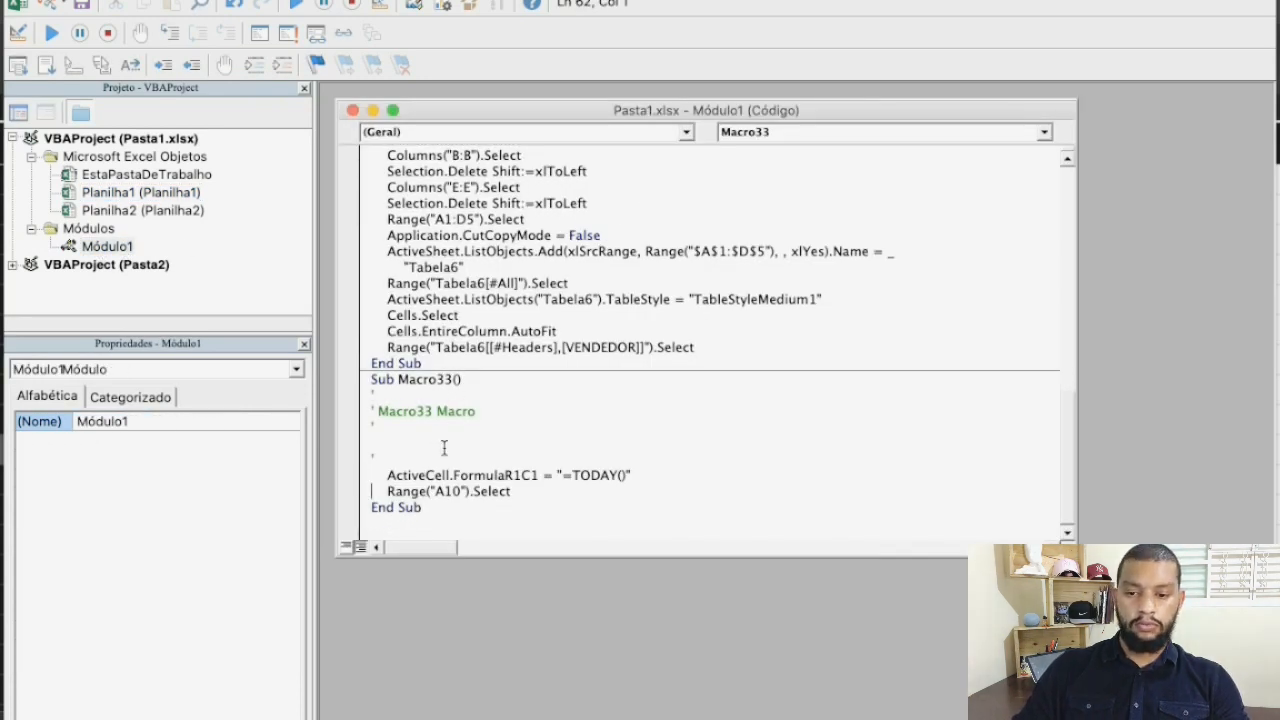
{"action": "scroll", "coordinate": [444, 447], "scroll_direction": "up", "scroll_amount": 15}
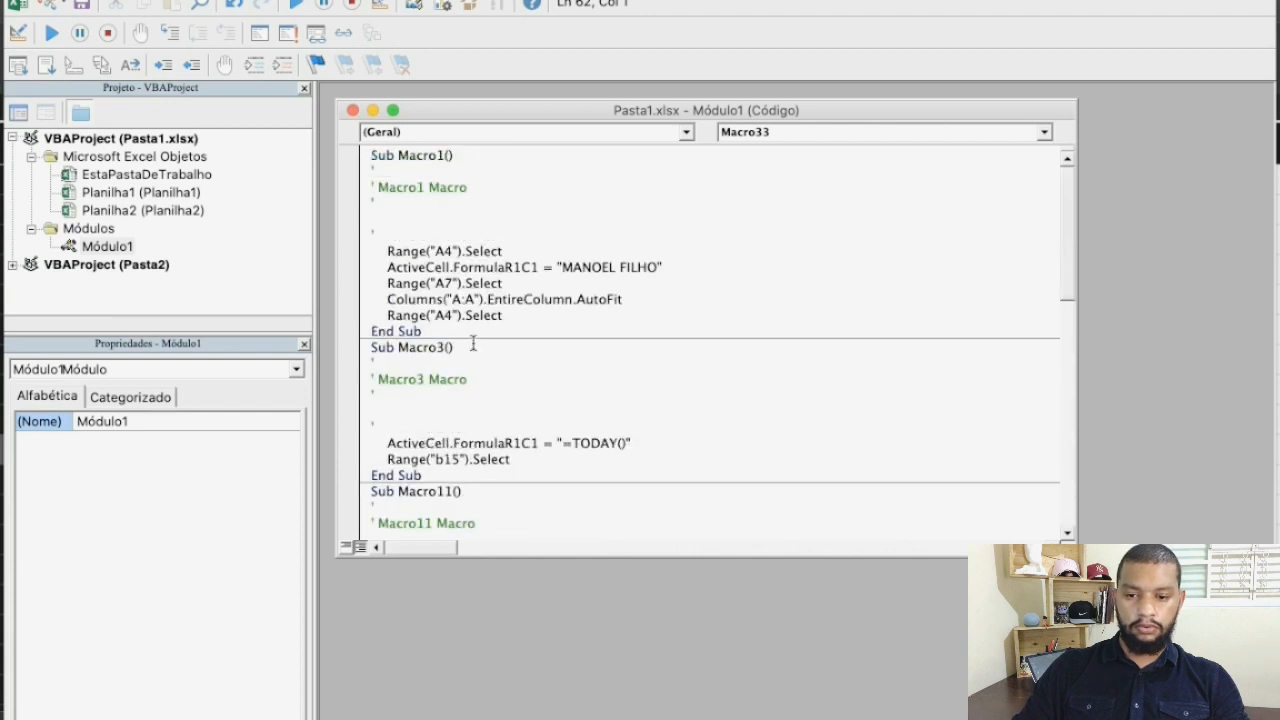
{"action": "scroll", "coordinate": [473, 344], "scroll_direction": "down", "scroll_amount": 5}
{"action": "scroll", "coordinate": [473, 344], "scroll_direction": "down", "scroll_amount": 8}
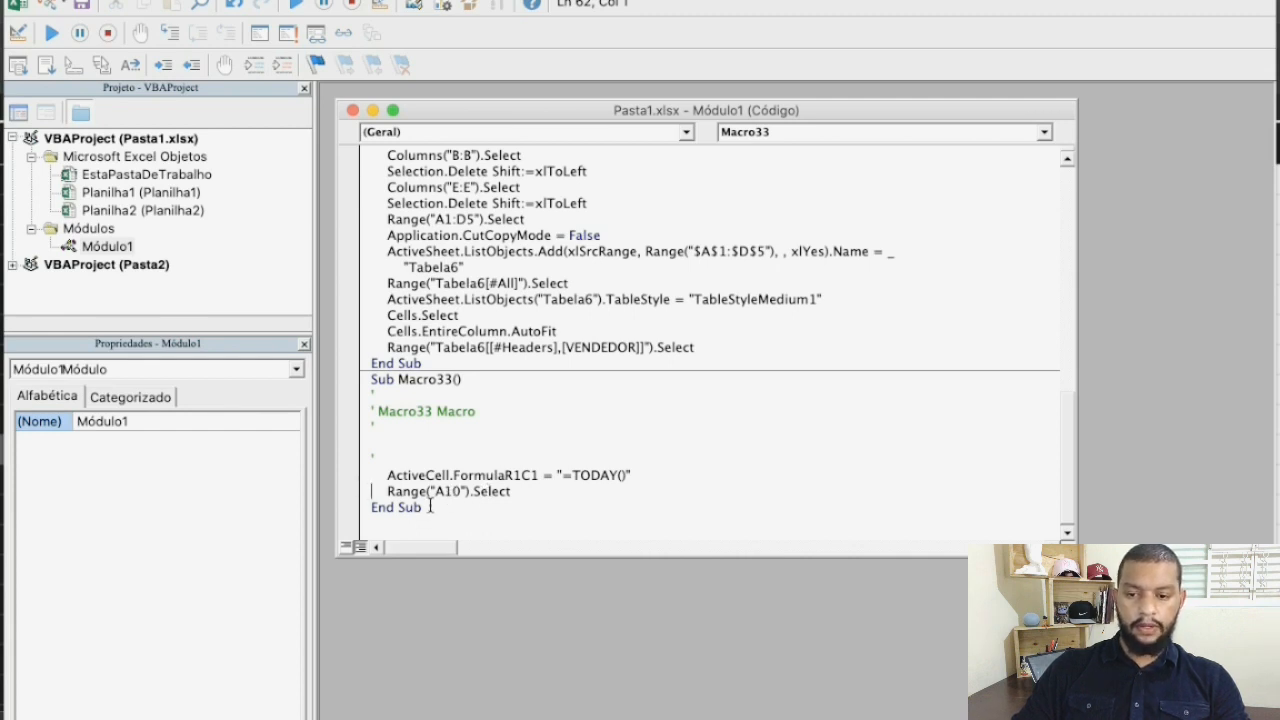
{"action": "scroll", "coordinate": [533, 381], "scroll_direction": "up", "scroll_amount": 1}
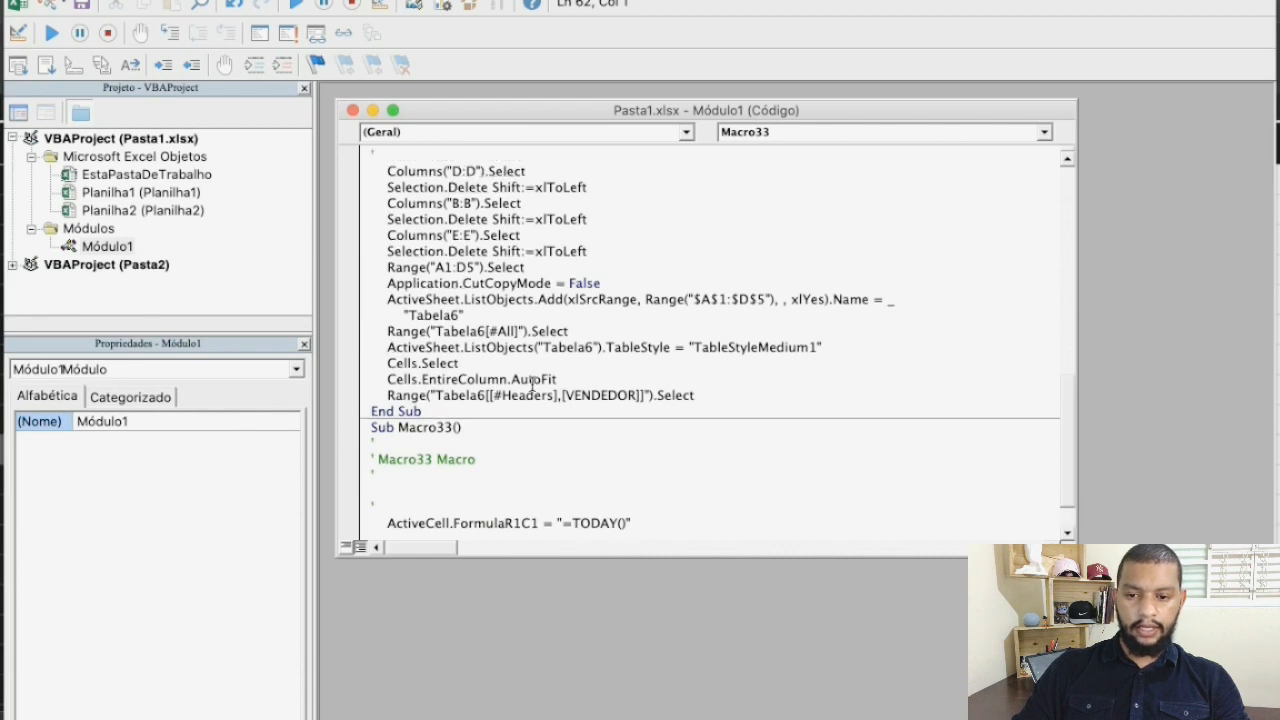
{"action": "scroll", "coordinate": [484, 268], "scroll_direction": "up", "scroll_amount": 1}
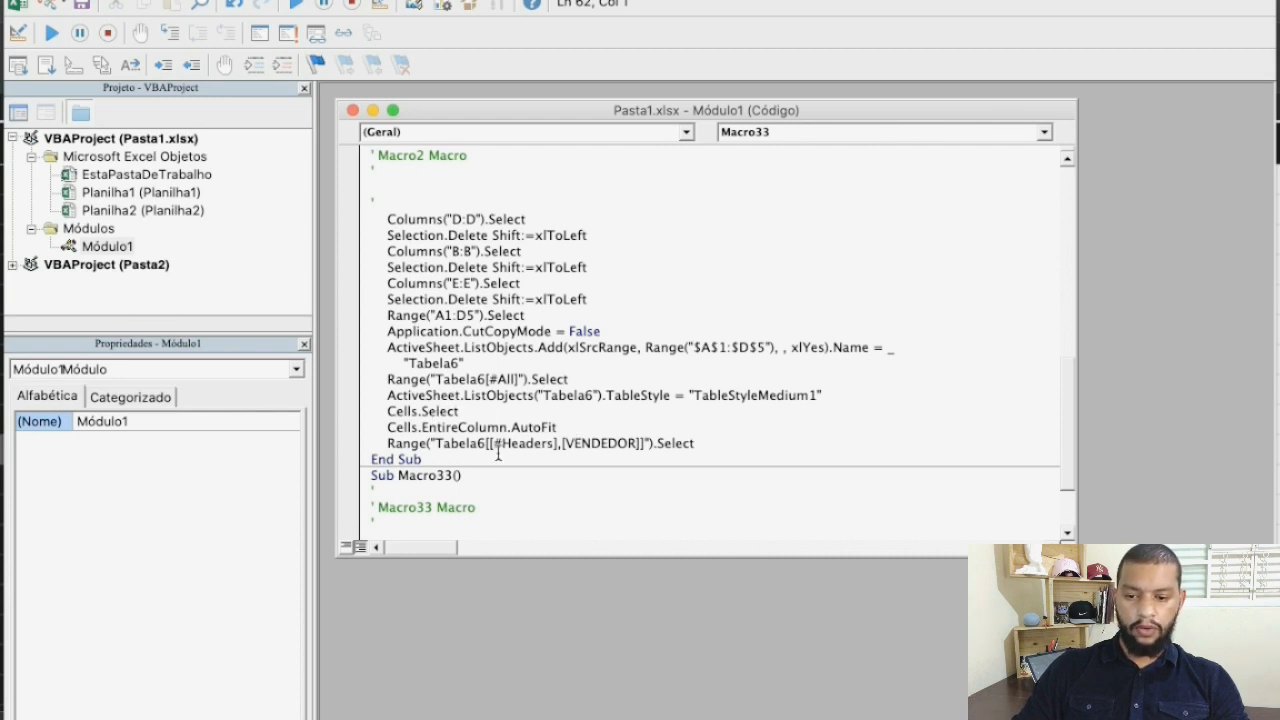
{"action": "scroll", "coordinate": [498, 455], "scroll_direction": "up", "scroll_amount": 1}
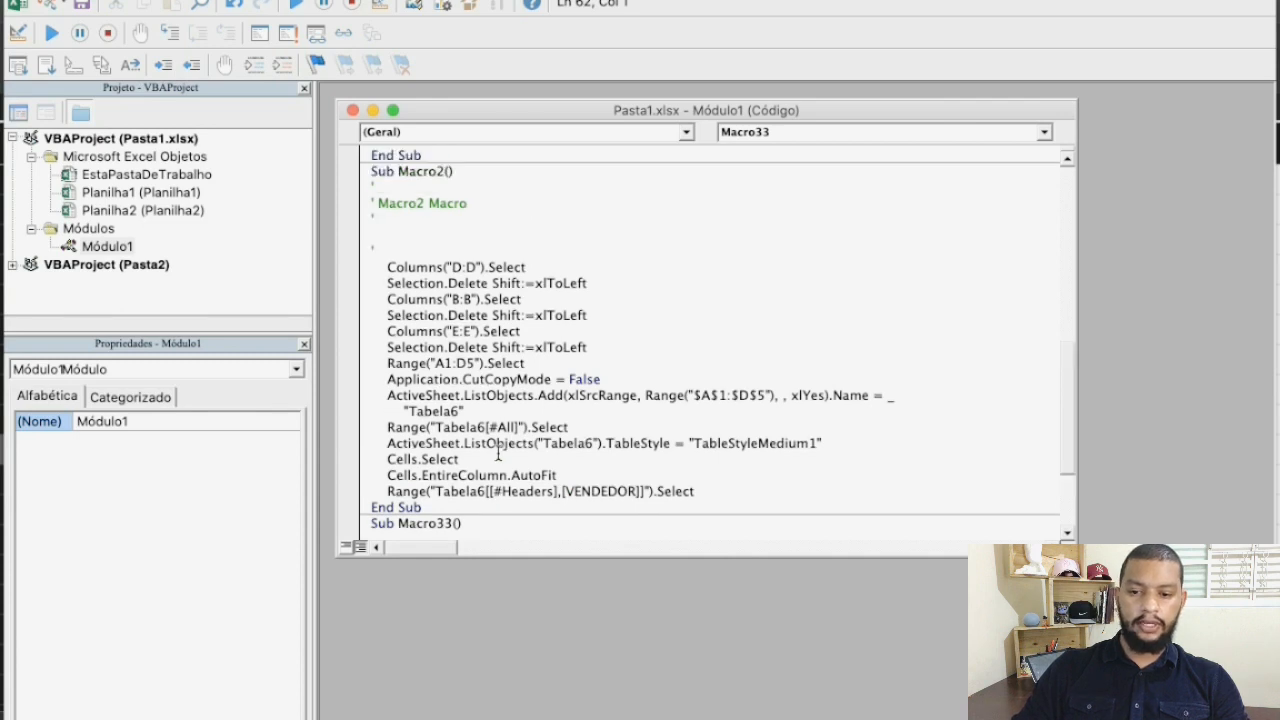
{"action": "scroll", "coordinate": [498, 455], "scroll_direction": "up", "scroll_amount": 12}
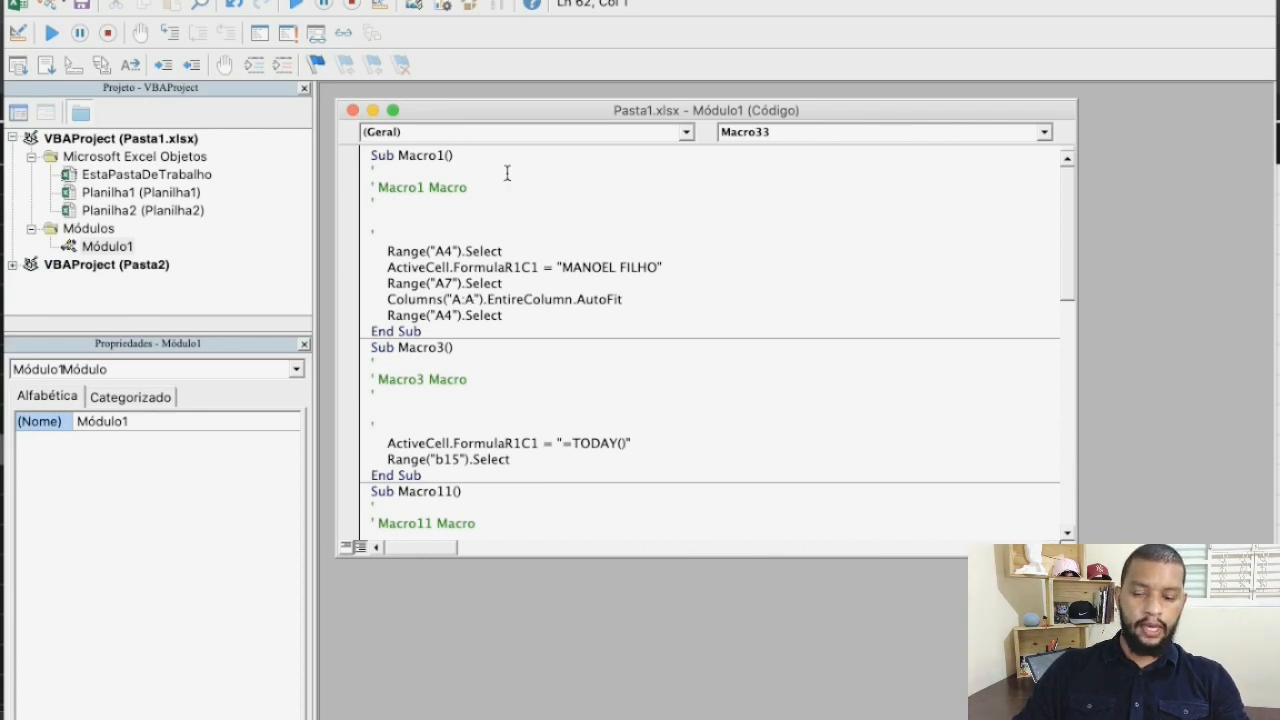
Change the cell reference in Macro3's Range selection line to A10
{"action": "scroll", "coordinate": [513, 246], "scroll_direction": "down", "scroll_amount": 2}
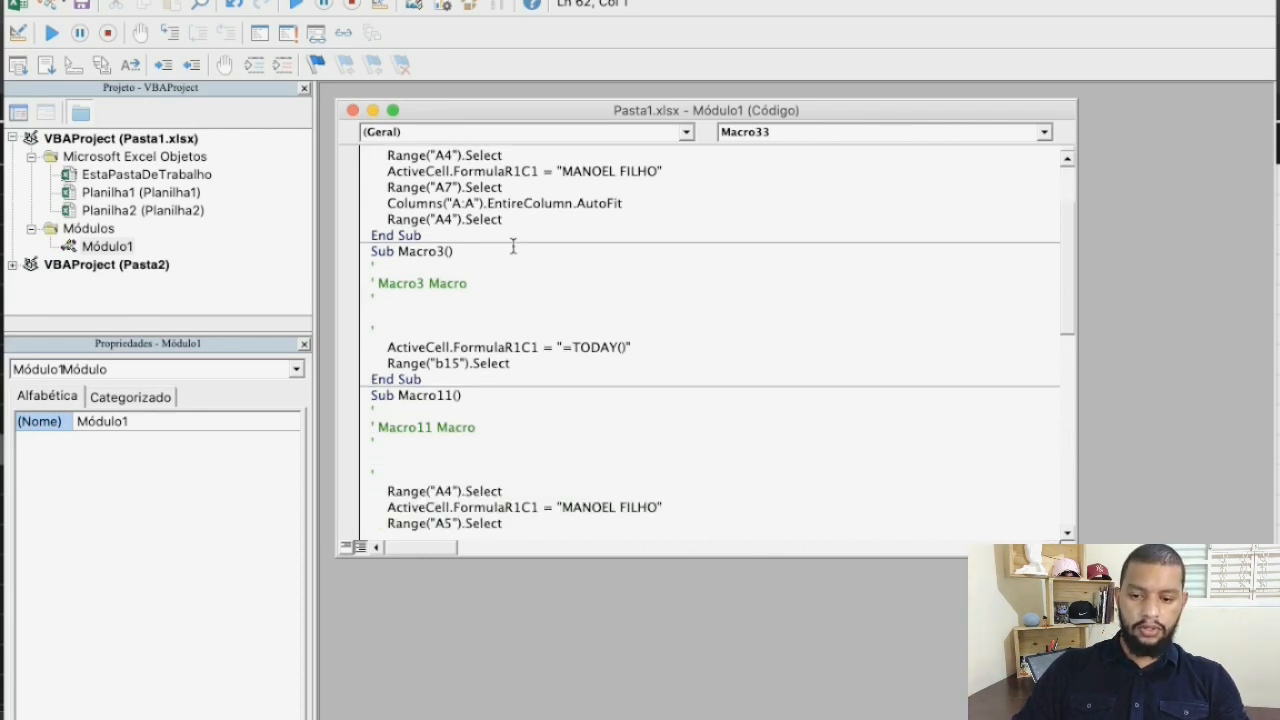
{"action": "scroll", "coordinate": [513, 246], "scroll_direction": "down", "scroll_amount": 1}
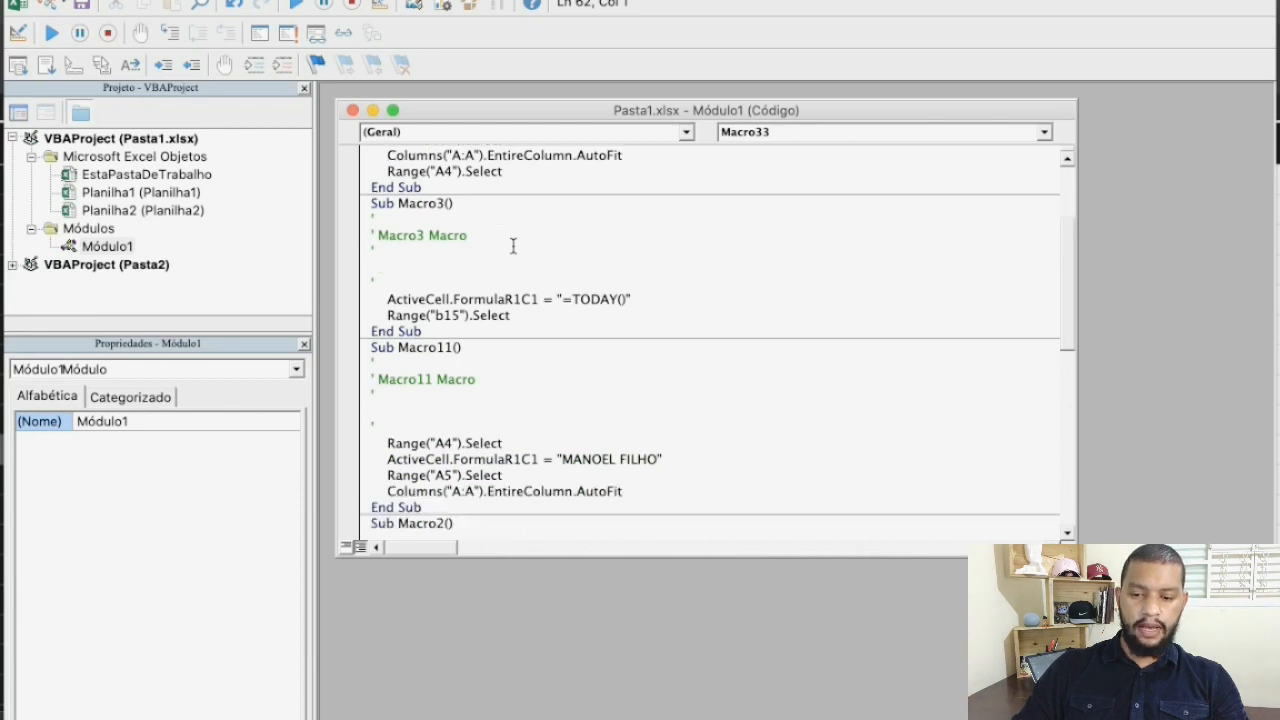
{"action": "double_click", "coordinate": [442, 315]}
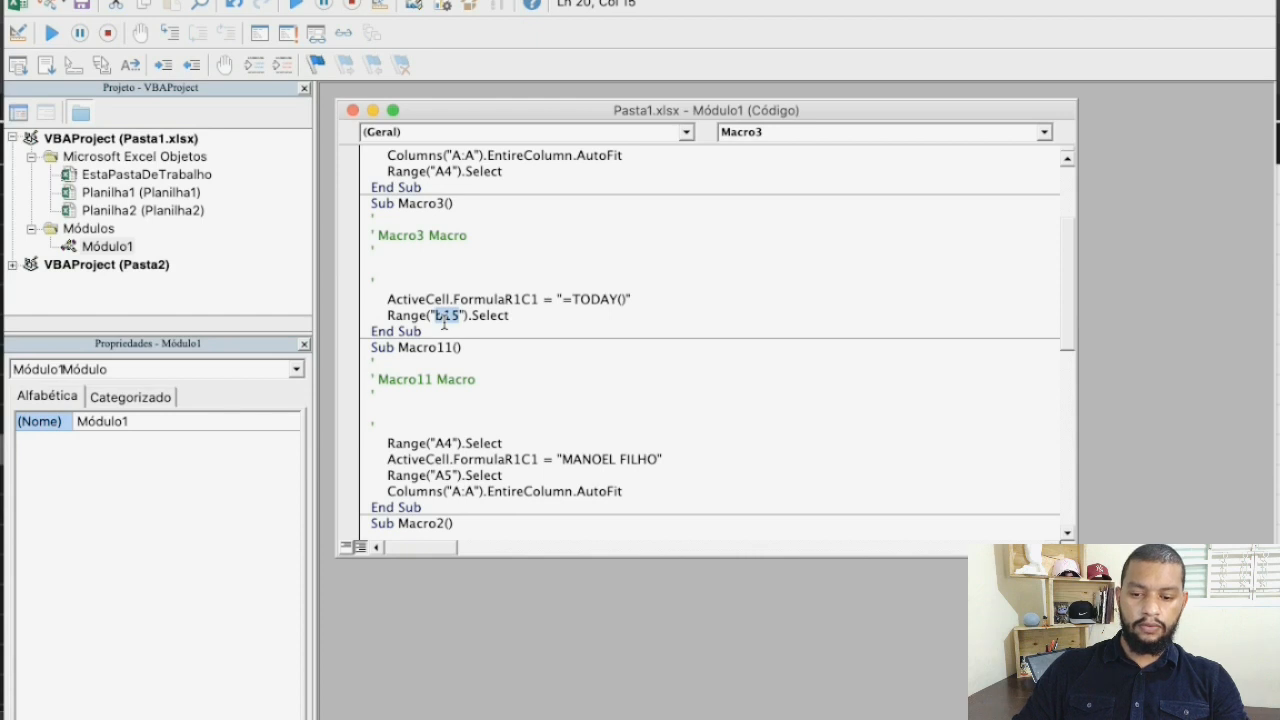
{"action": "key", "text": "Left"}
{"action": "type", "text": "A"}
{"action": "key", "text": "Delete"}
{"action": "key", "text": "shift+Right"}
{"action": "key", "text": "shift+Right"}
{"action": "type", "text": "10"}
Set the cell reference in Macro3's Range selection line to B15
{"action": "key", "text": "BackSpace"}
{"action": "type", "text": "B"}
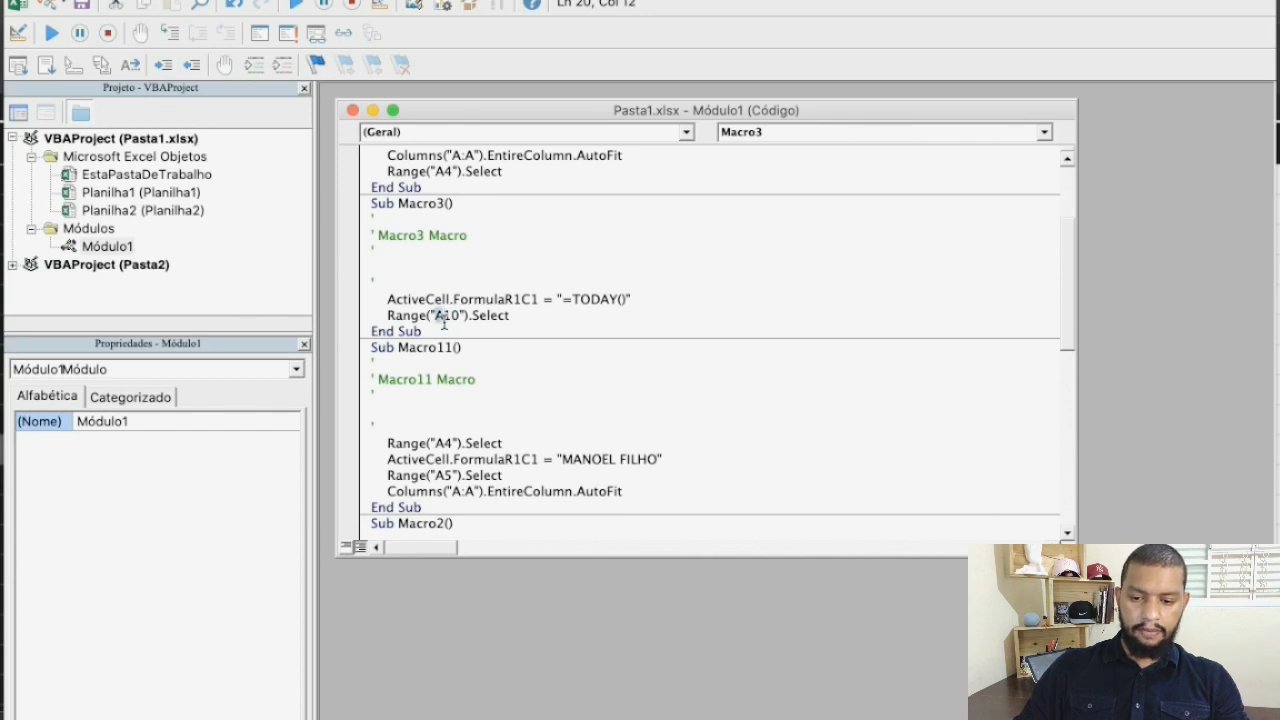
{"action": "key", "text": "Right"}
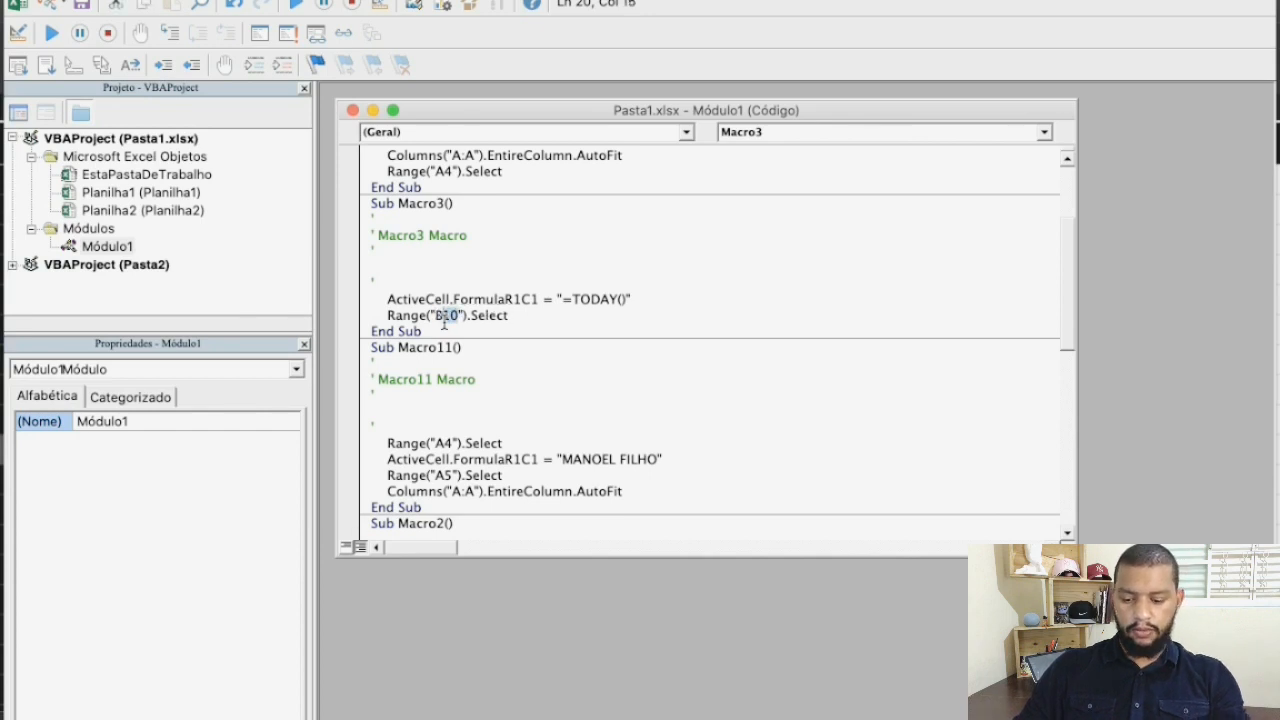
{"action": "key", "text": "BackSpace"}
{"action": "type", "text": "15"}
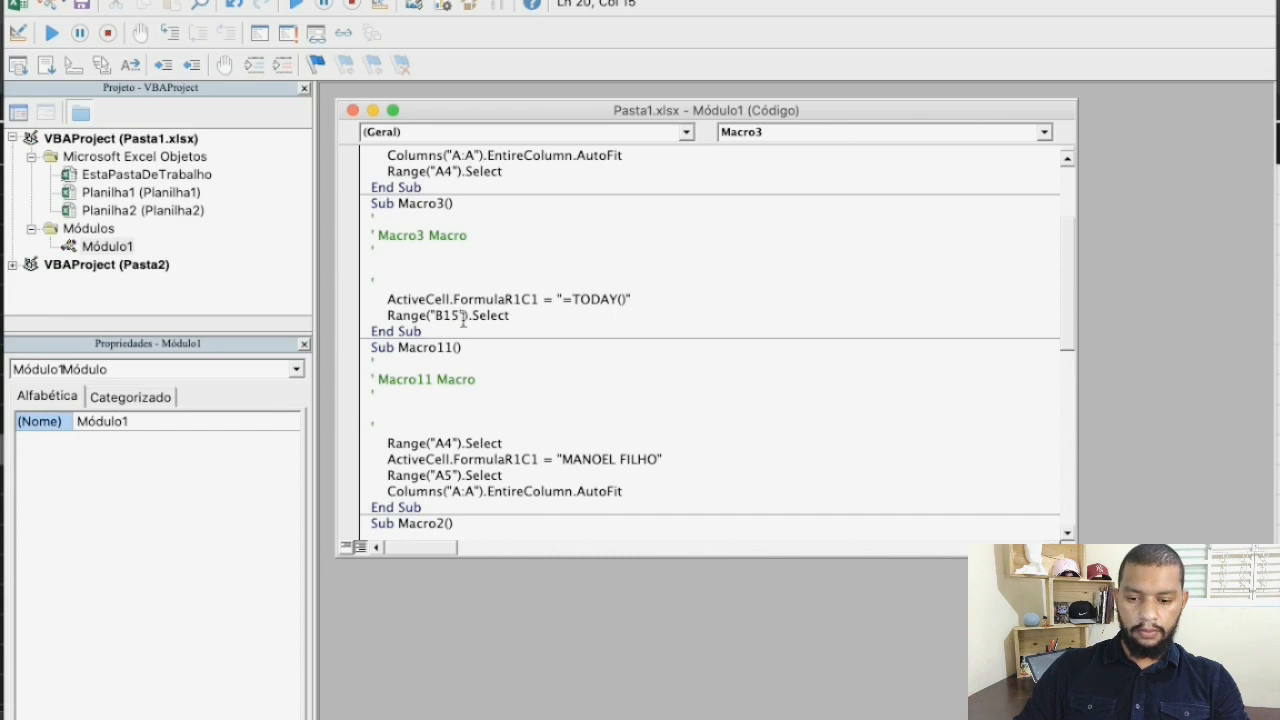
{"action": "key", "text": "Down"}
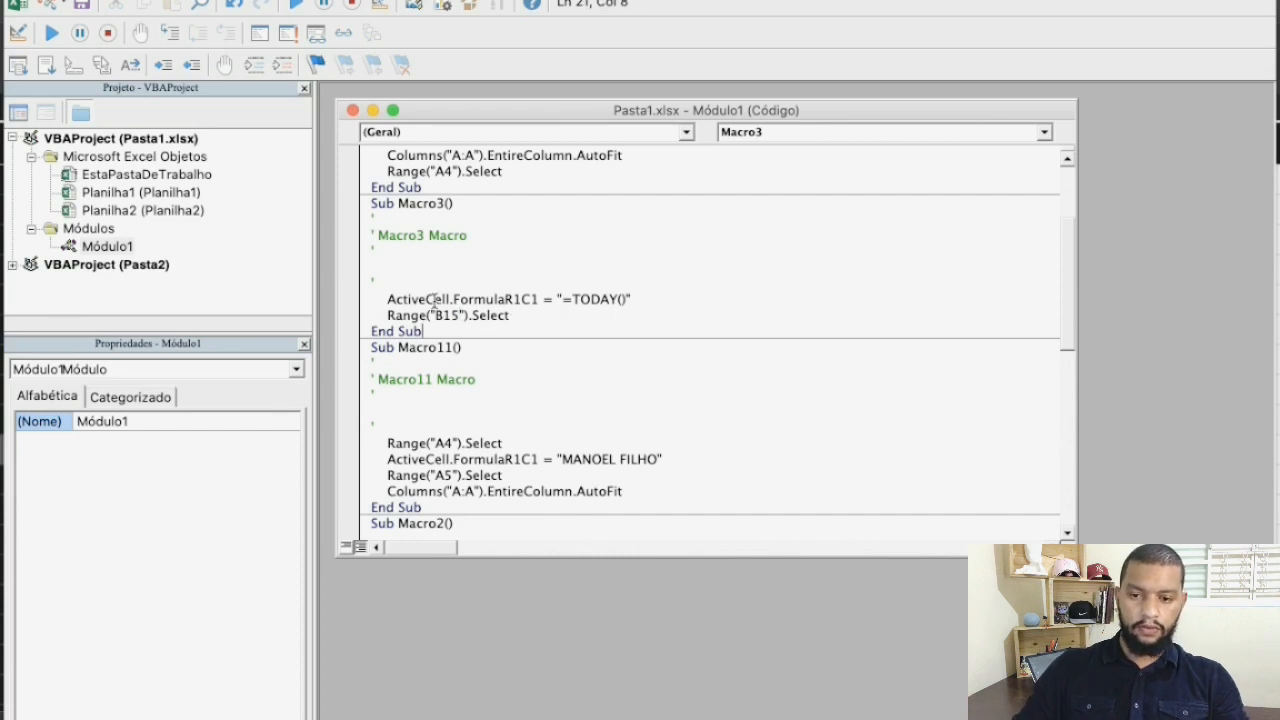
Save the edited Macro3 code and return to the worksheet with the Data Hoje button
{"action": "left_click", "coordinate": [88, 5]}
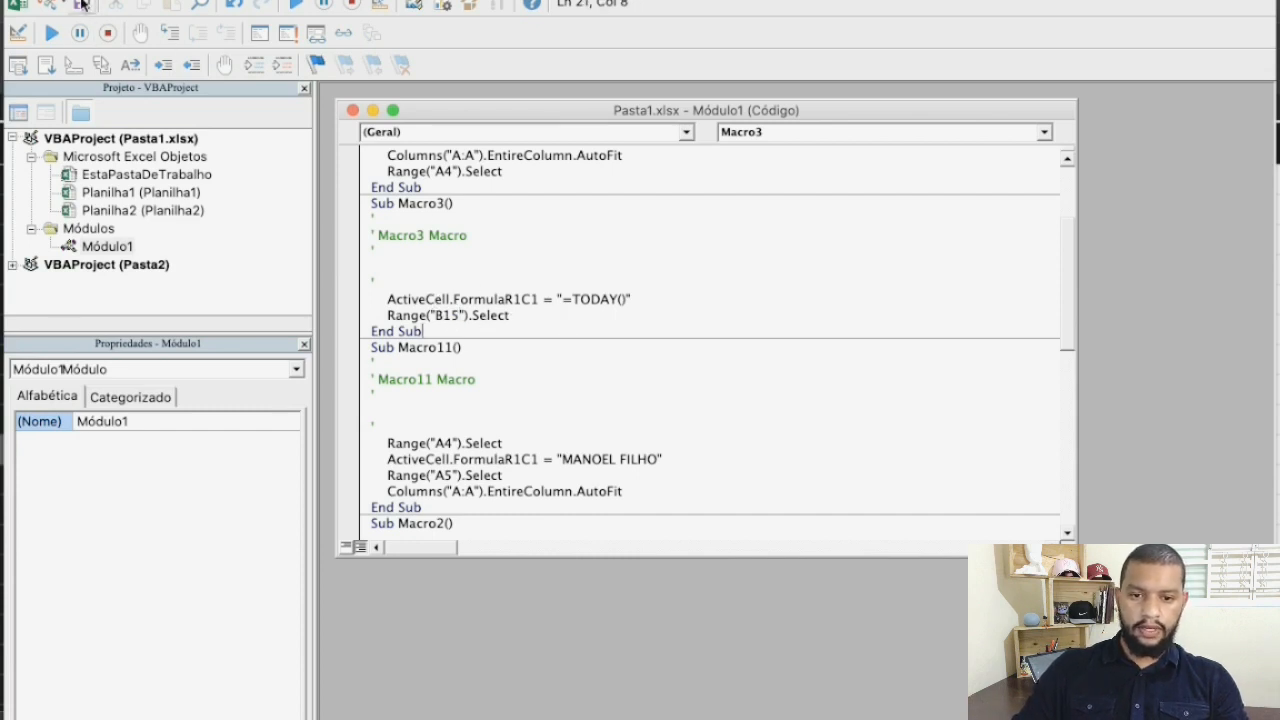
{"action": "left_click", "coordinate": [848, 314]}
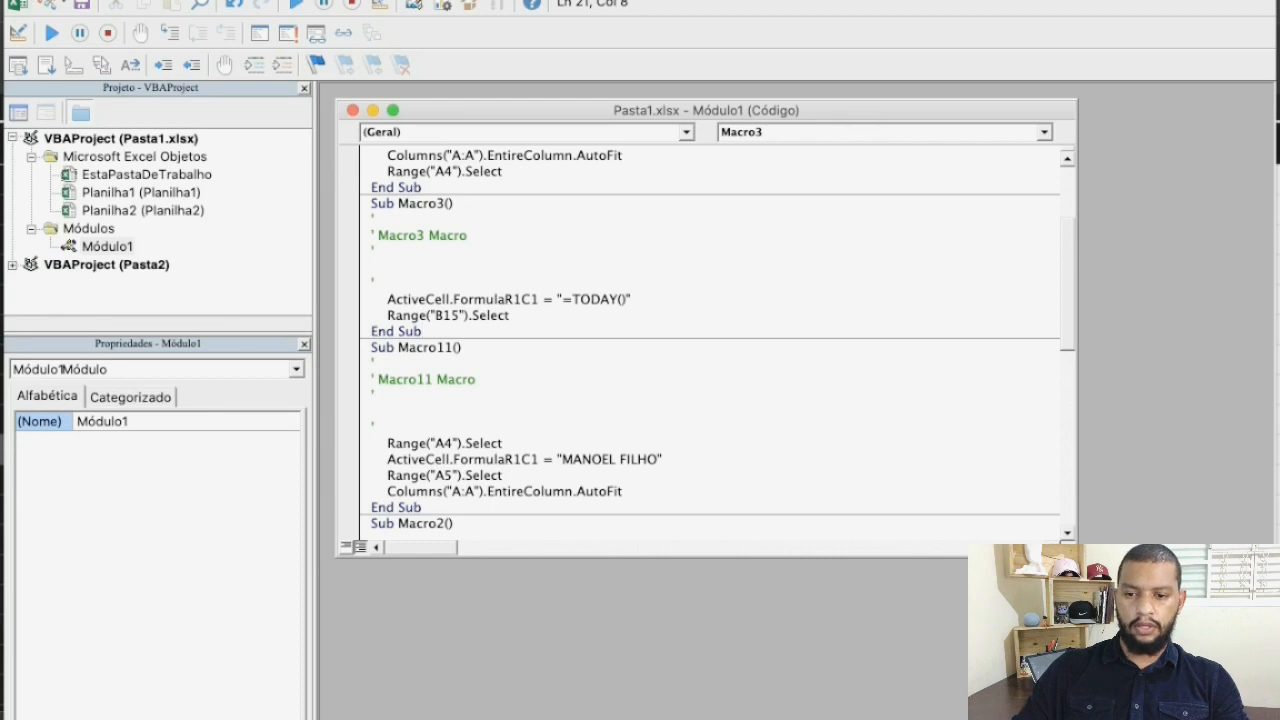
{"action": "key", "text": "alt+F11"}
{"action": "left_click", "coordinate": [449, 348]}
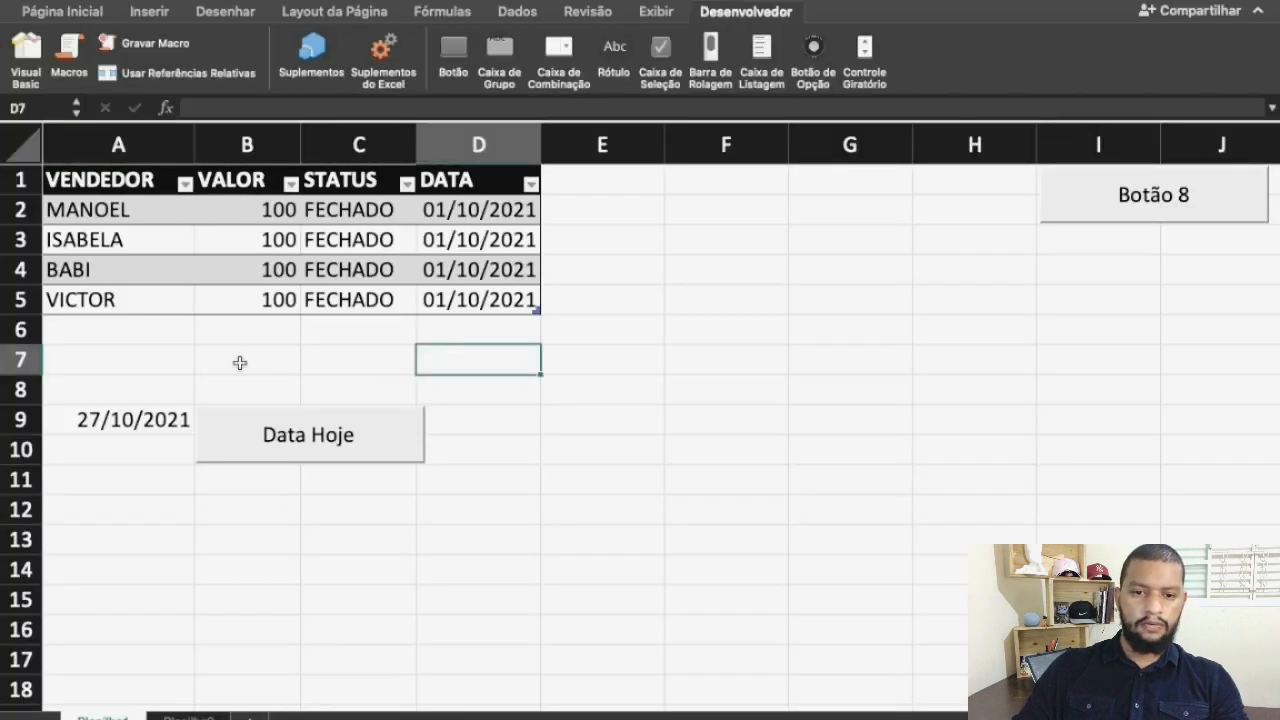
Clear cell A9 and test the edited macro by running the Data Hoje button with A9 selected
{"action": "left_click", "coordinate": [145, 418]}
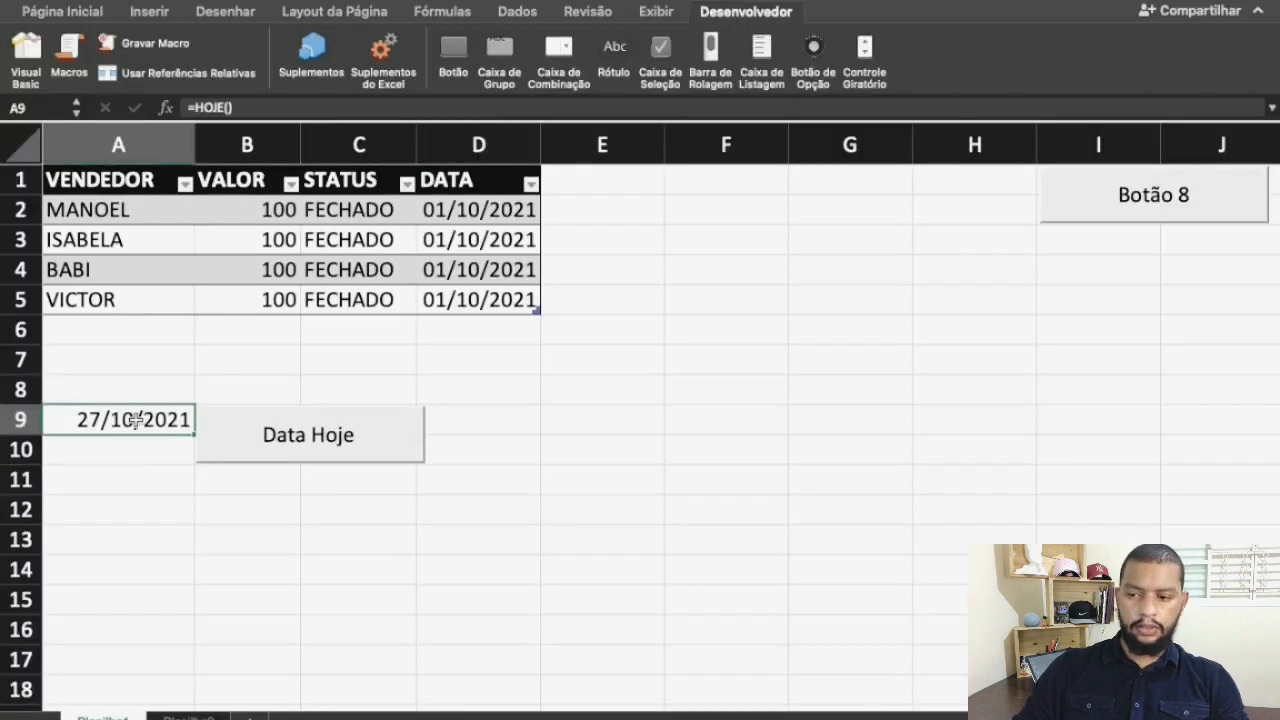
{"action": "key", "text": "Delete"}
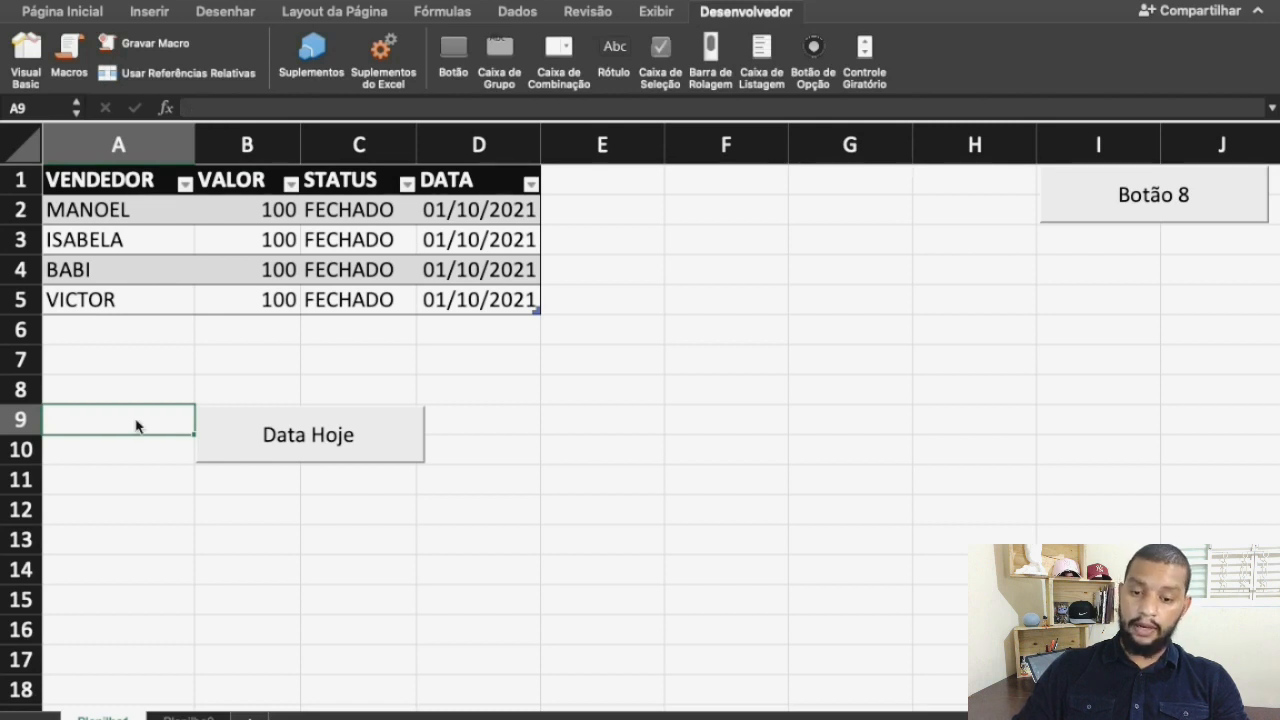
{"action": "scroll", "coordinate": [137, 425], "scroll_direction": "down", "scroll_amount": 1}
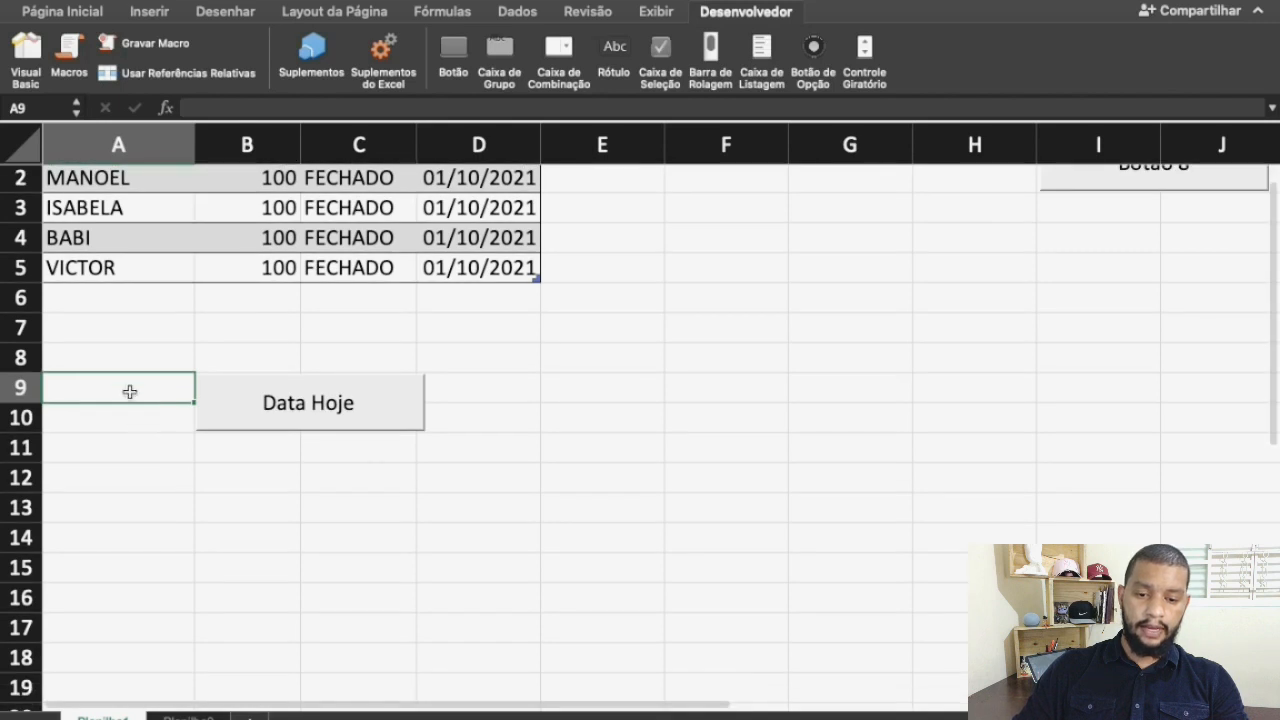
{"action": "left_click", "coordinate": [241, 569]}
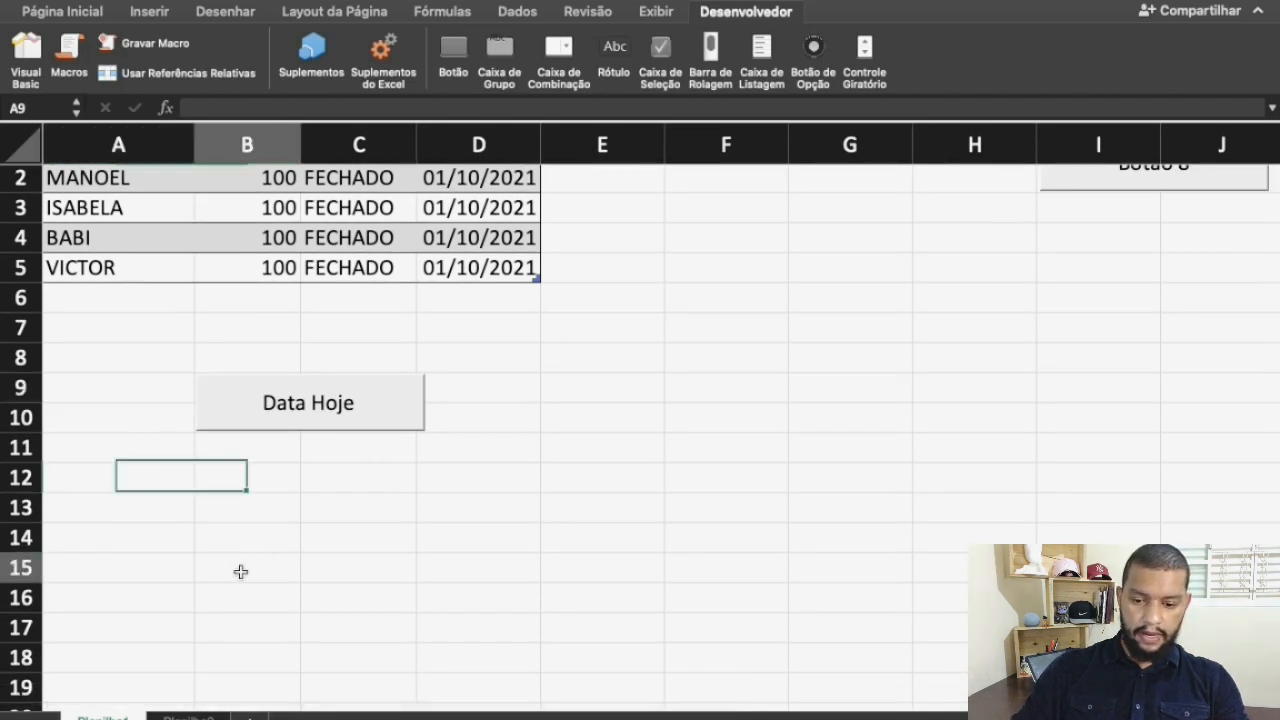
{"action": "left_click", "coordinate": [92, 393]}
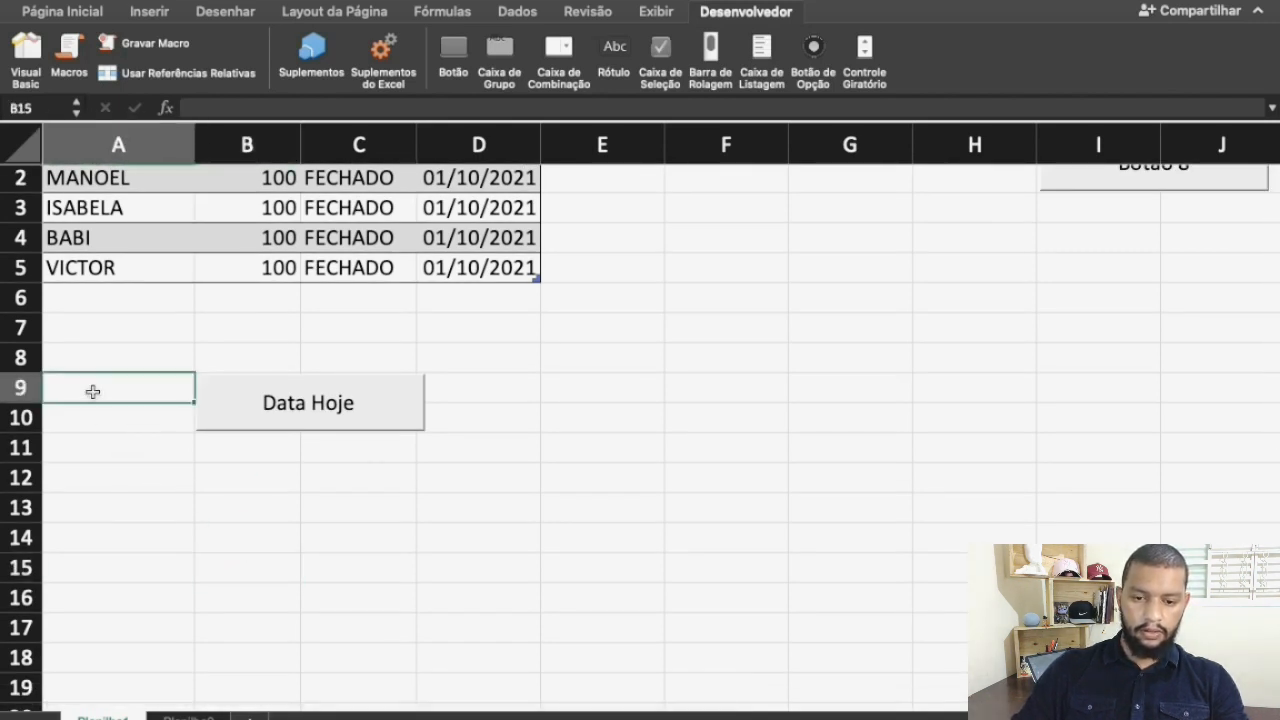
{"action": "left_click", "coordinate": [280, 526]}
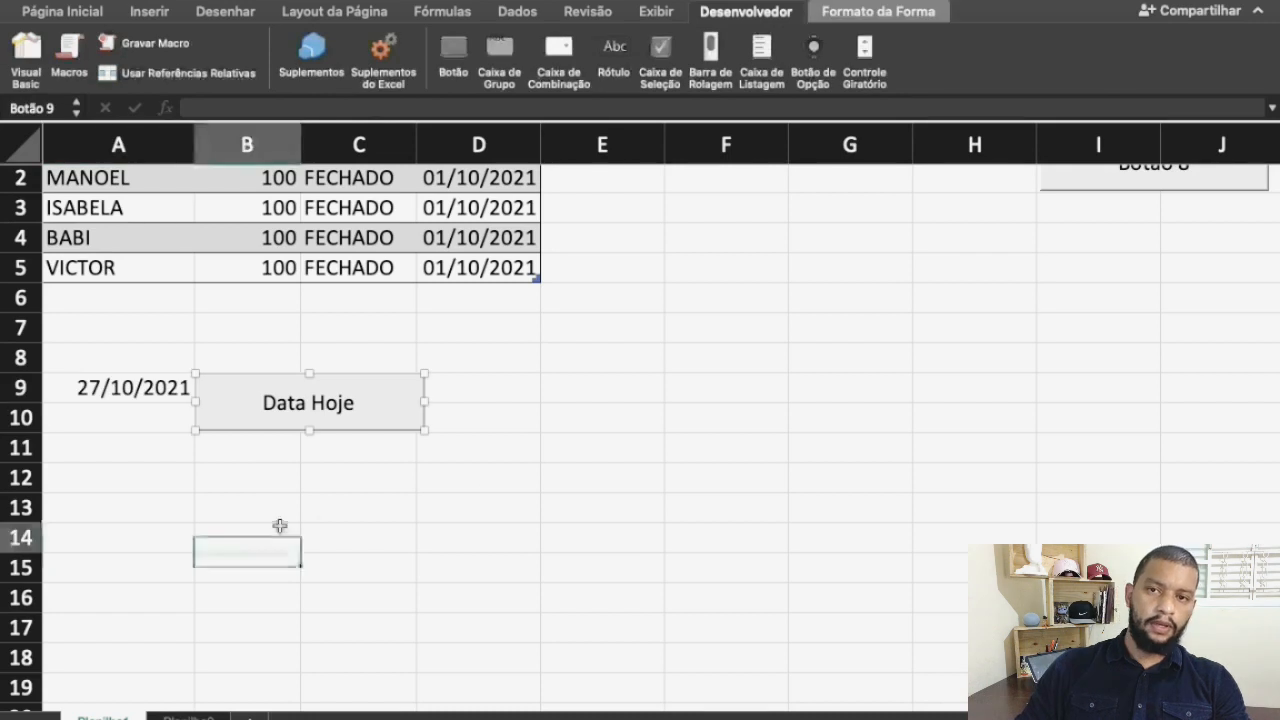
{"action": "left_click", "coordinate": [108, 400]}
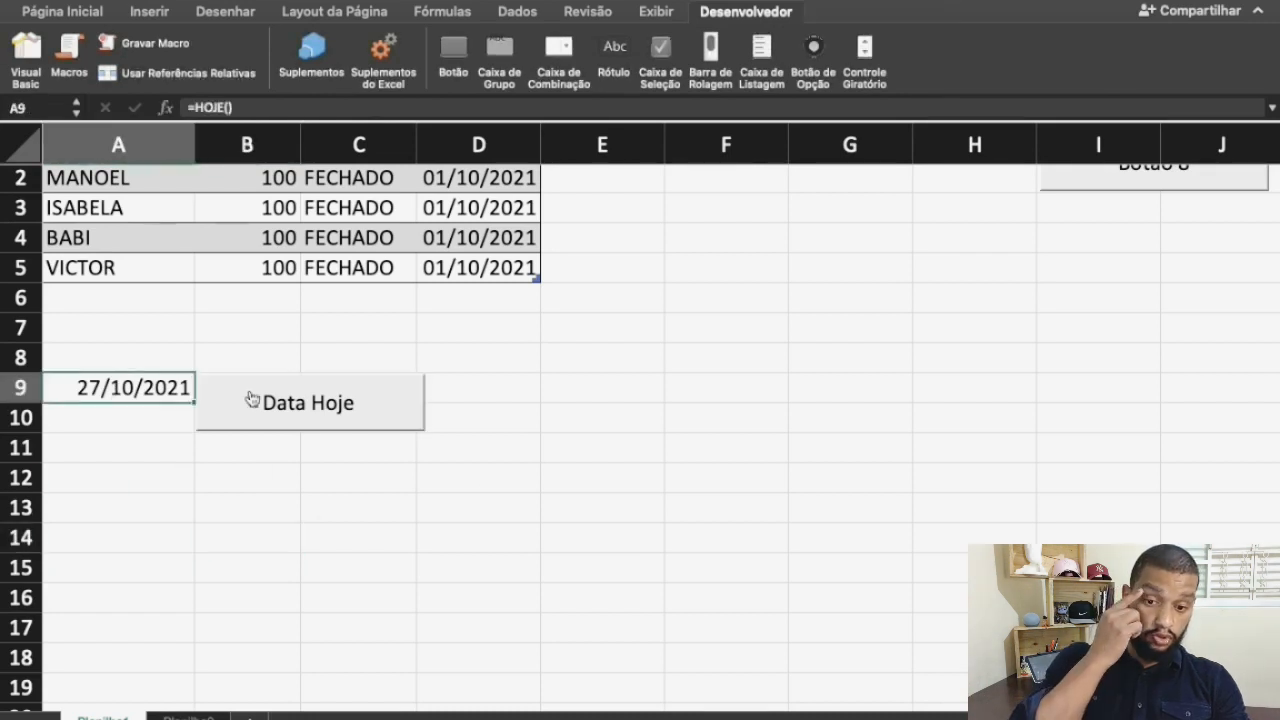
{"action": "left_click", "coordinate": [256, 403]}
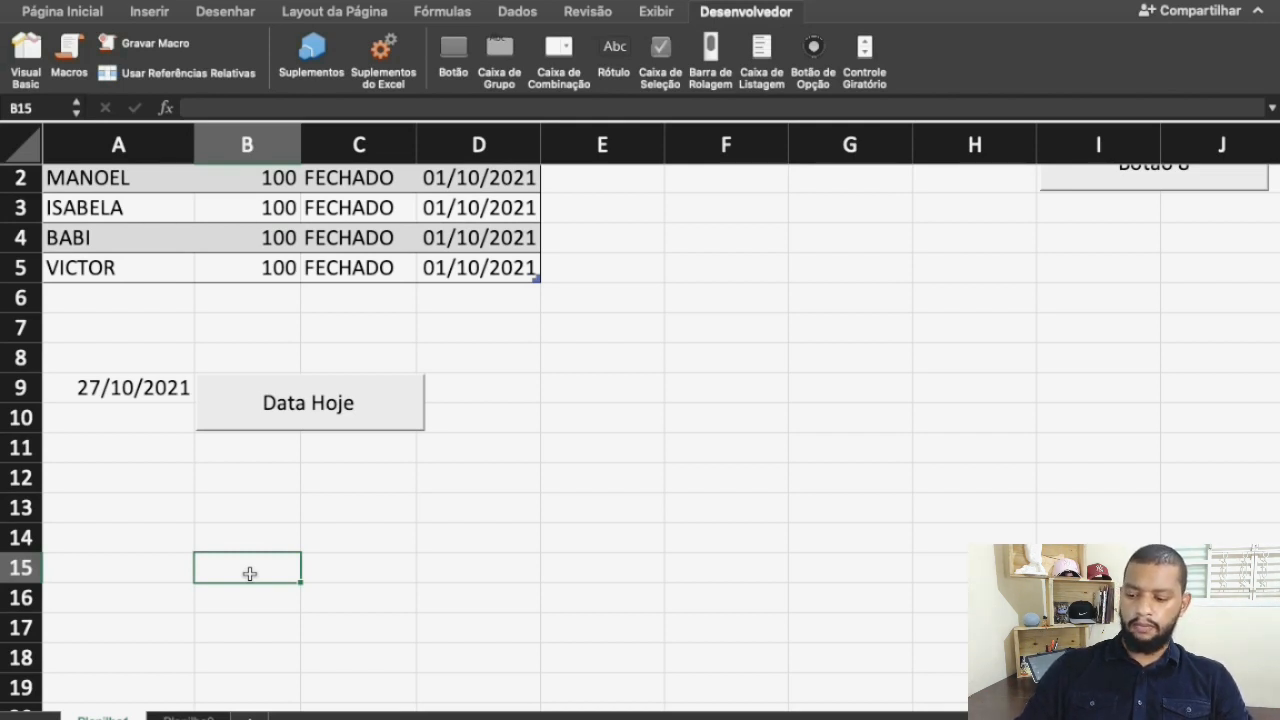
Clear the entire contents of the worksheet, including the sales table and the date
{"action": "scroll", "coordinate": [250, 573], "scroll_direction": "up", "scroll_amount": 1}
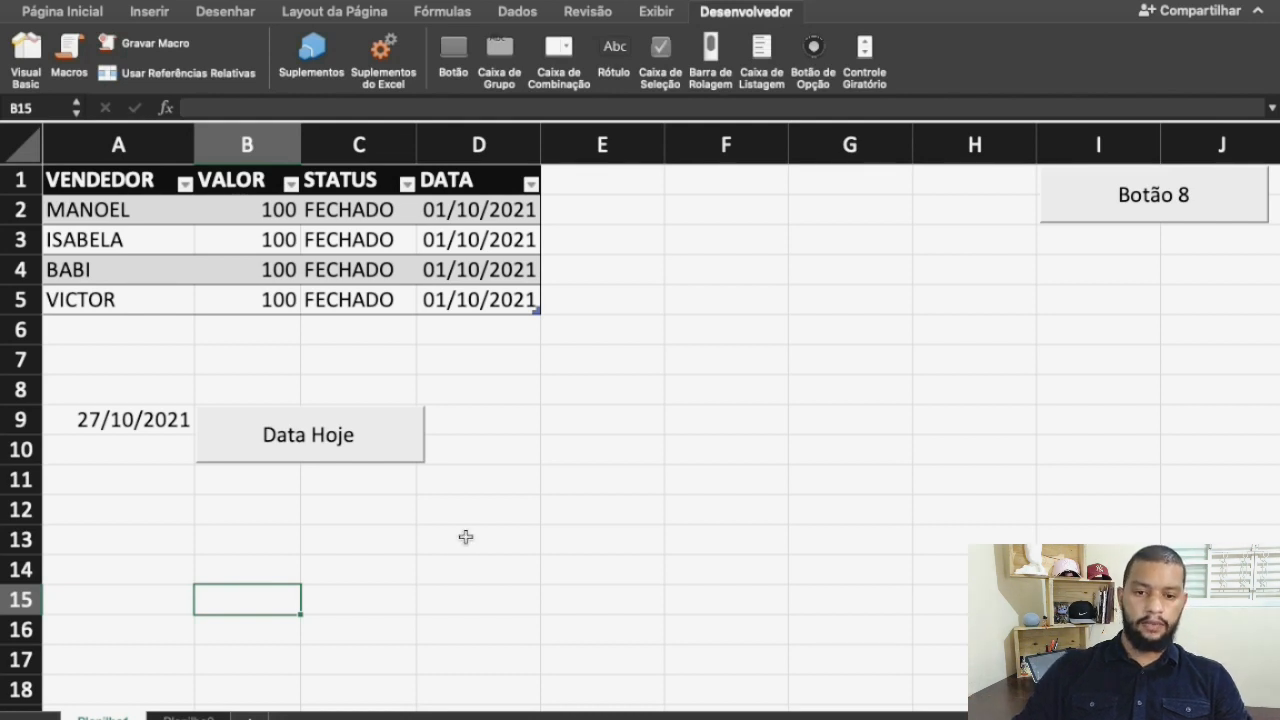
{"action": "left_click", "coordinate": [20, 143]}
{"action": "key", "text": "Delete"}
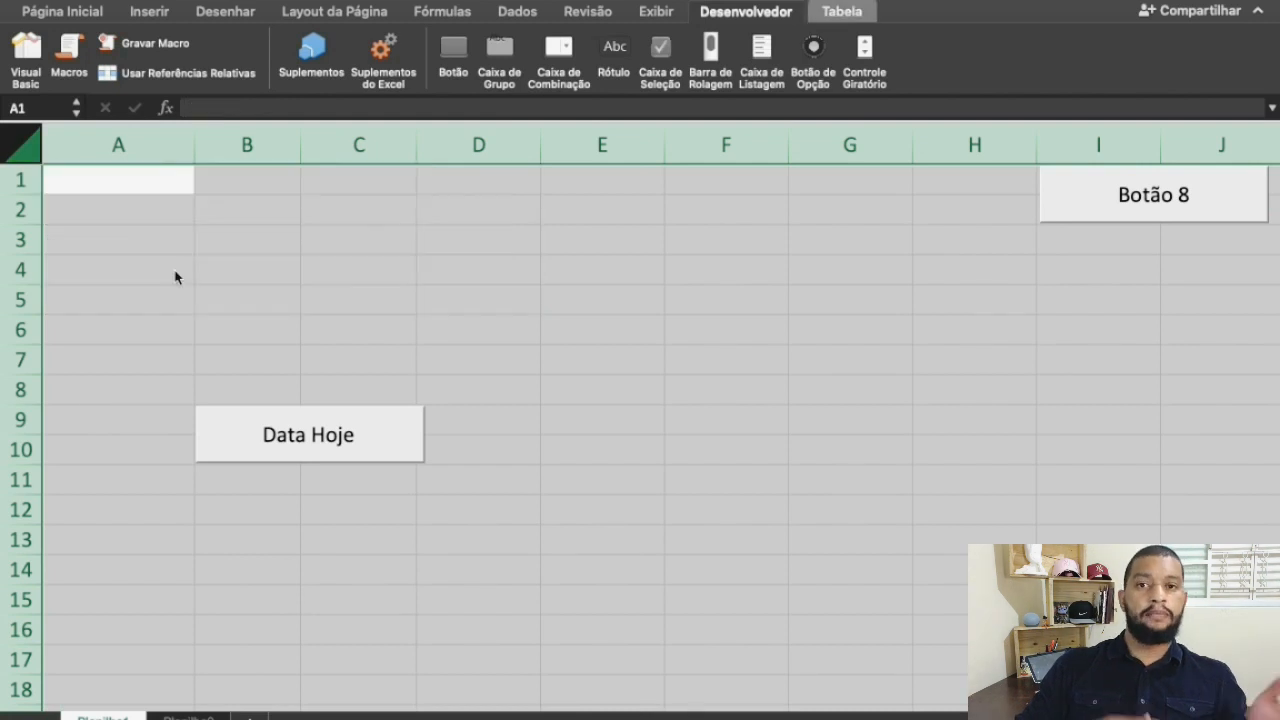
Delete the Data Hoje and Botão 8 buttons from the sheet and select cell A1
{"action": "right_click", "coordinate": [316, 442]}
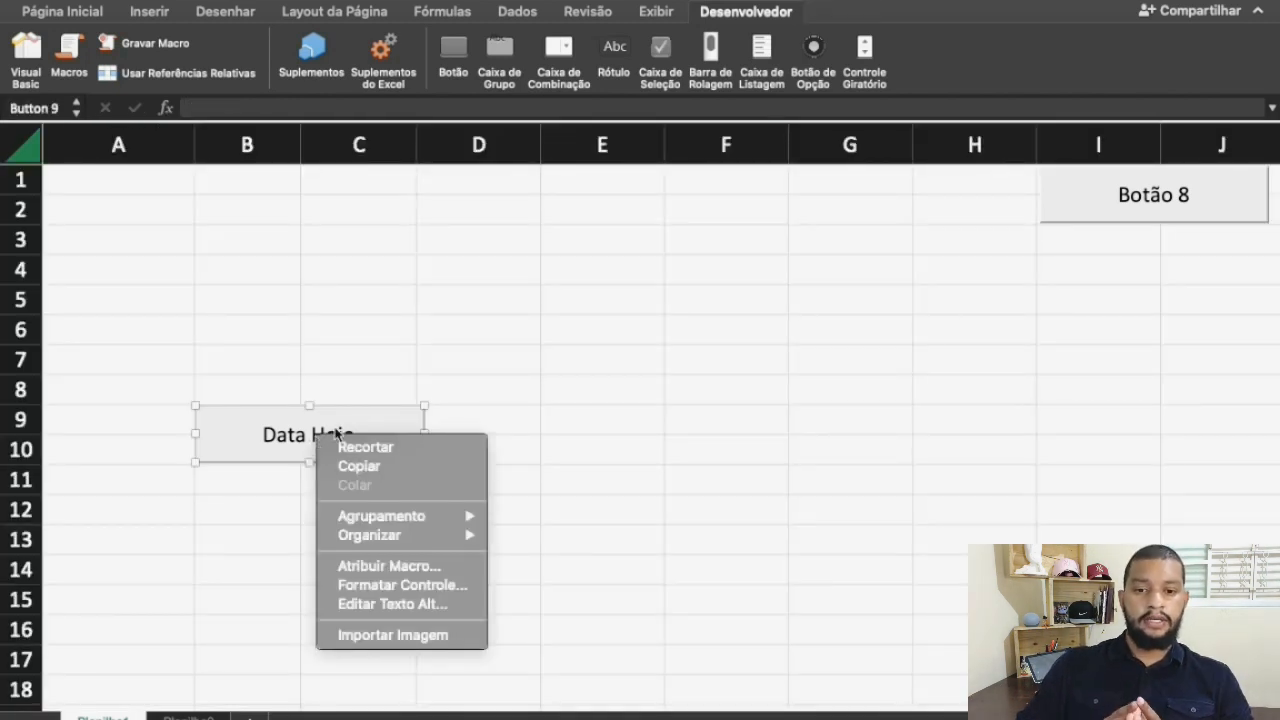
{"action": "left_click", "coordinate": [489, 340]}
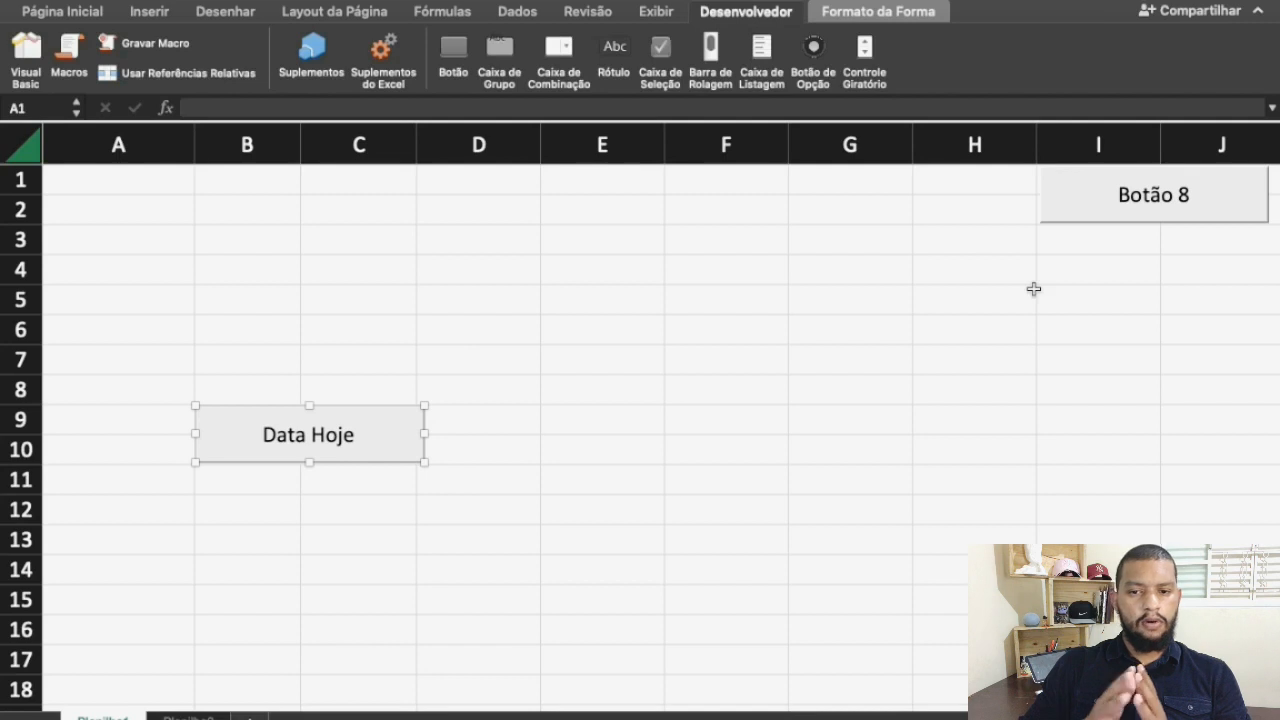
{"action": "key", "text": "Delete"}
{"action": "right_click", "coordinate": [1069, 212]}
{"action": "key", "text": "Escape"}
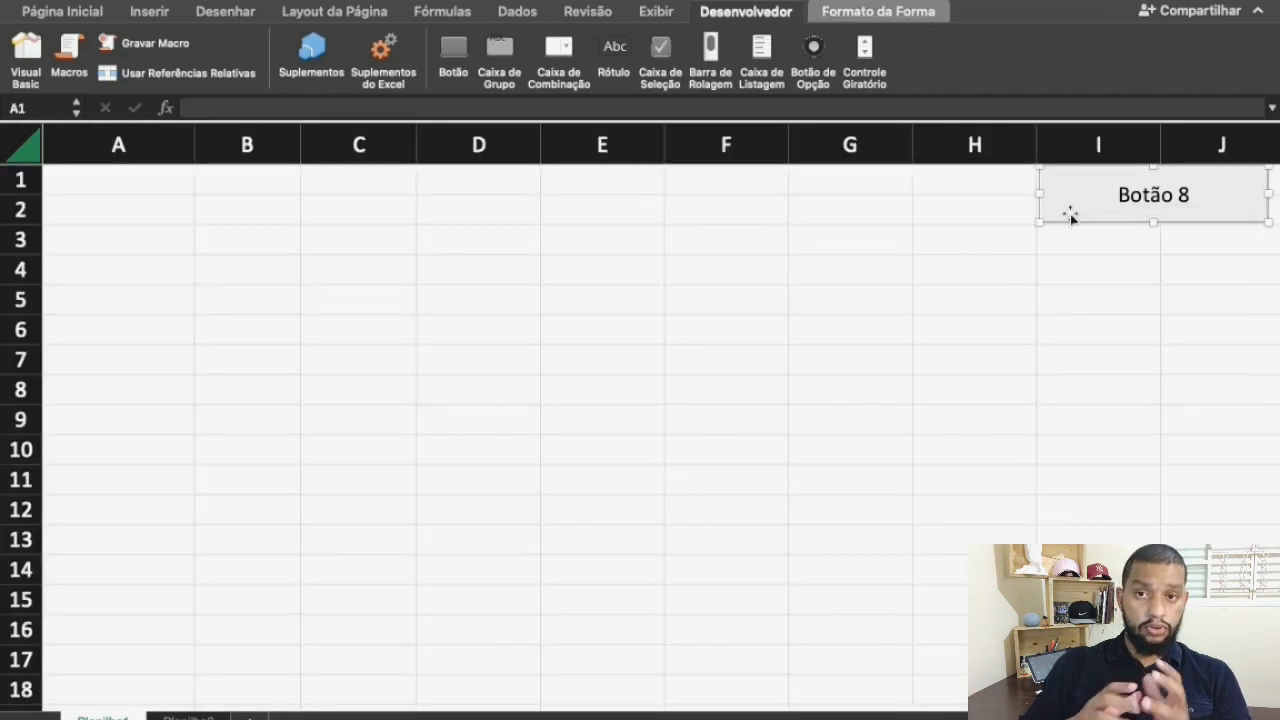
{"action": "key", "text": "Delete"}
{"action": "key", "text": "super+a"}
{"action": "left_click", "coordinate": [392, 330]}
{"action": "left_click", "coordinate": [118, 184]}
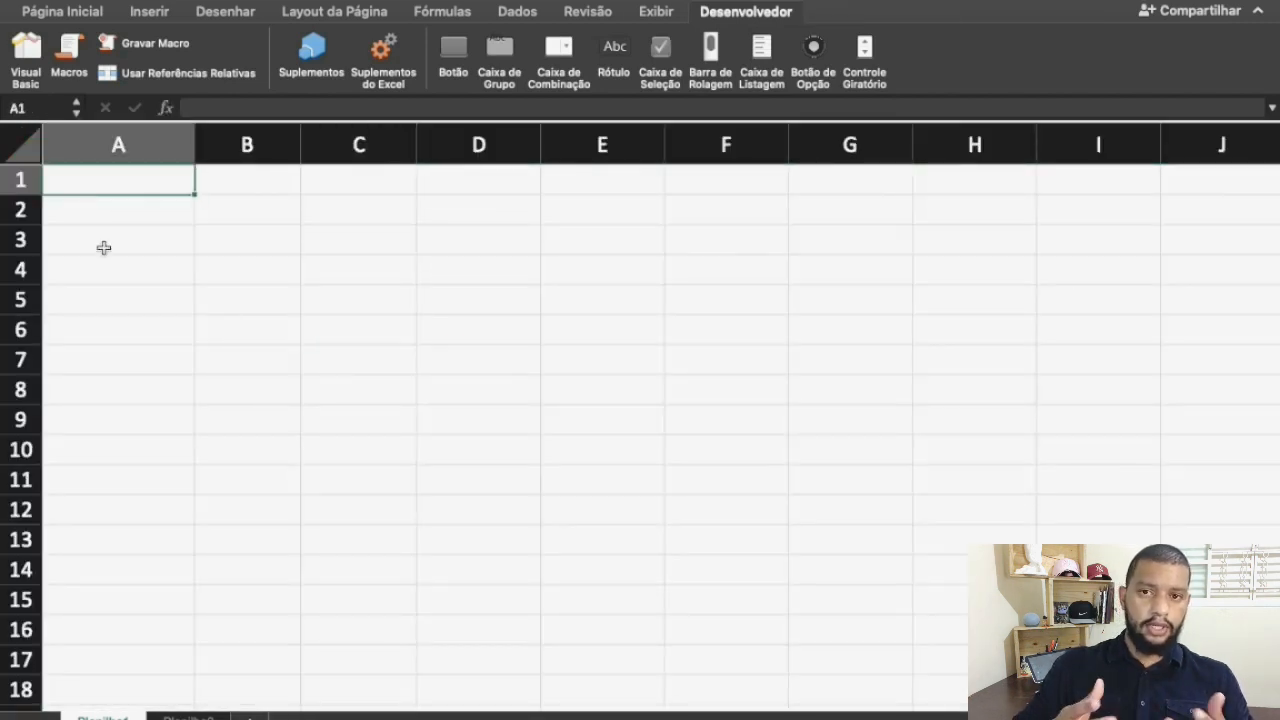
Copy the data range A1:G5 from Planilha2 and paste it into Planilha1 starting at cell A1
{"action": "left_click", "coordinate": [196, 716]}
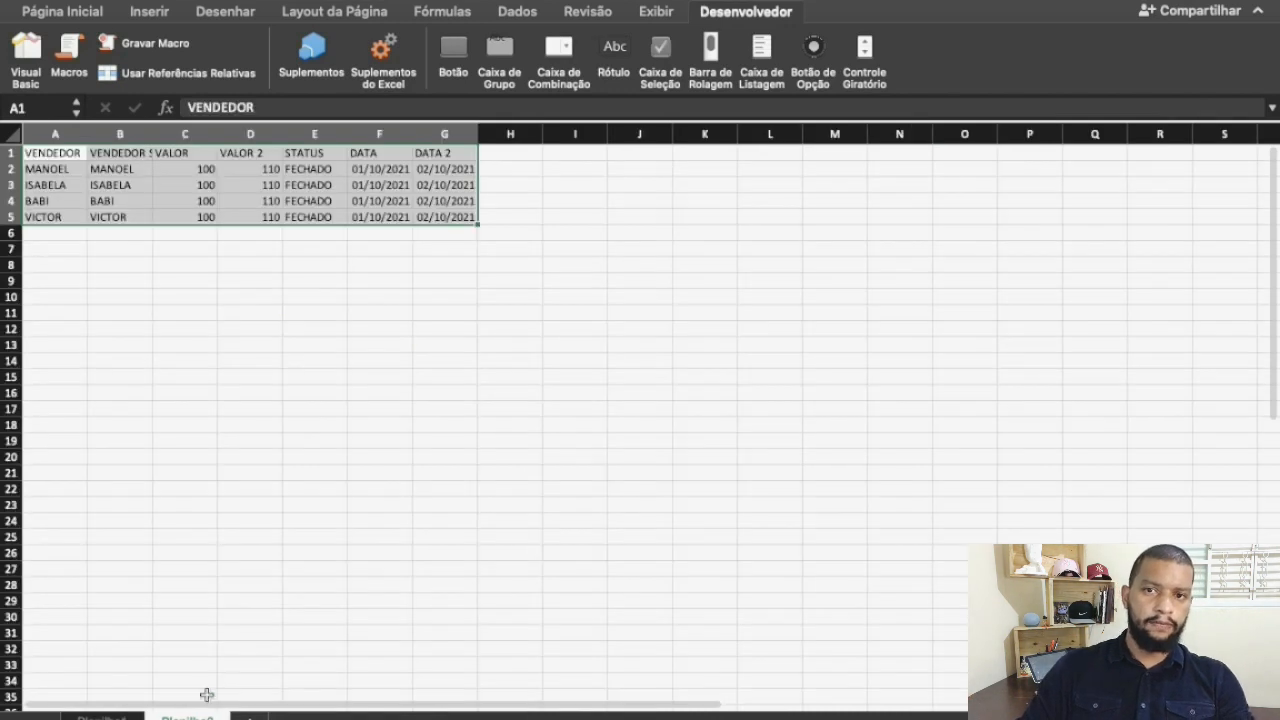
{"action": "key", "text": "super+c"}
{"action": "left_click", "coordinate": [86, 715]}
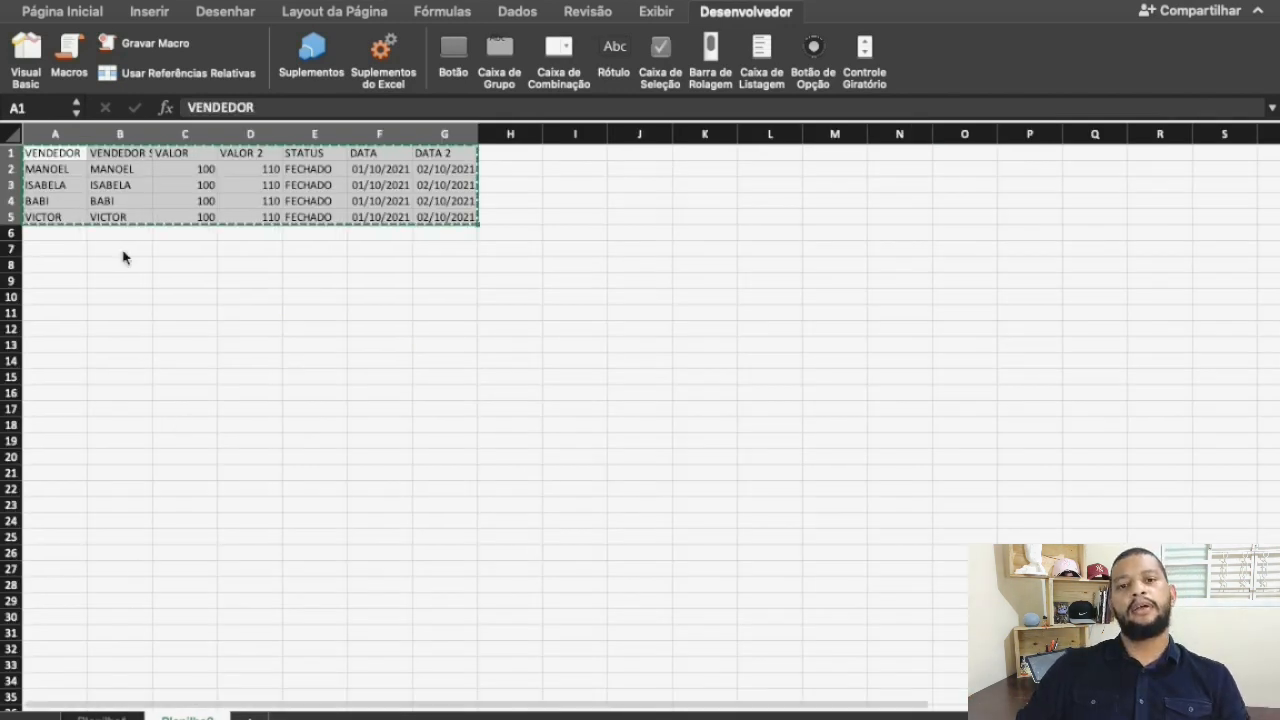
{"action": "key", "text": "super+v"}
{"action": "left_click", "coordinate": [410, 347]}
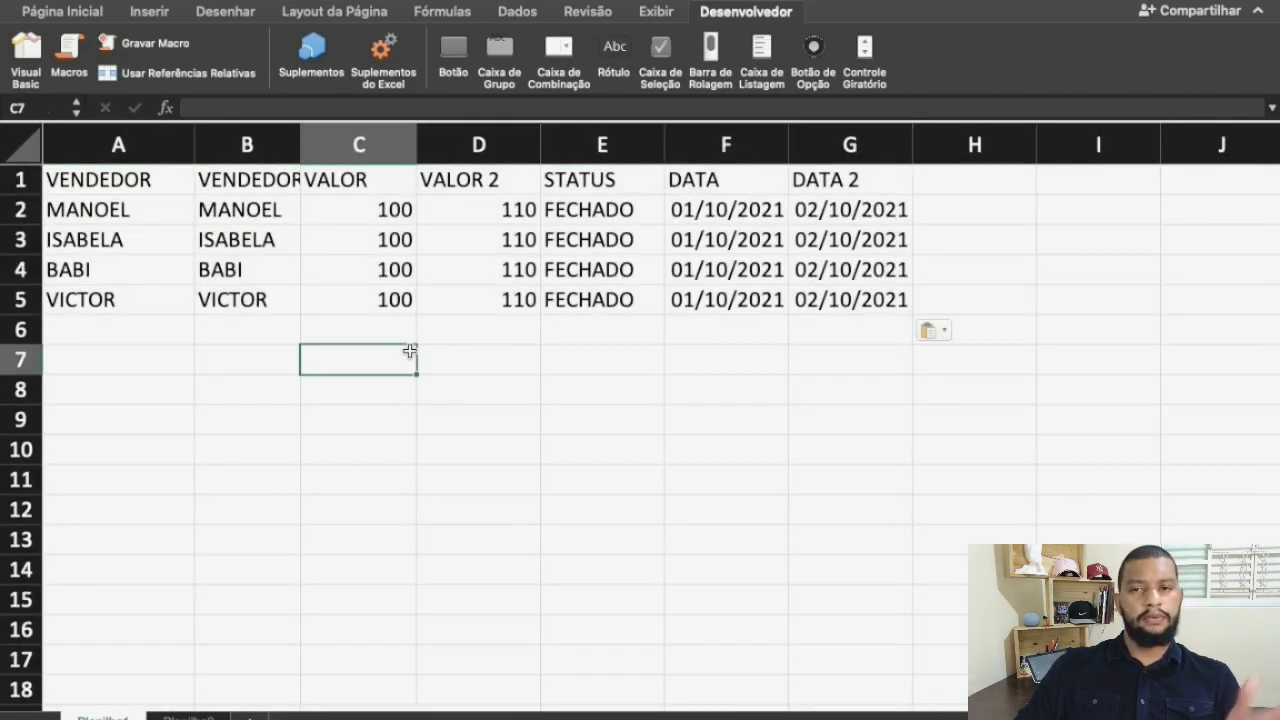
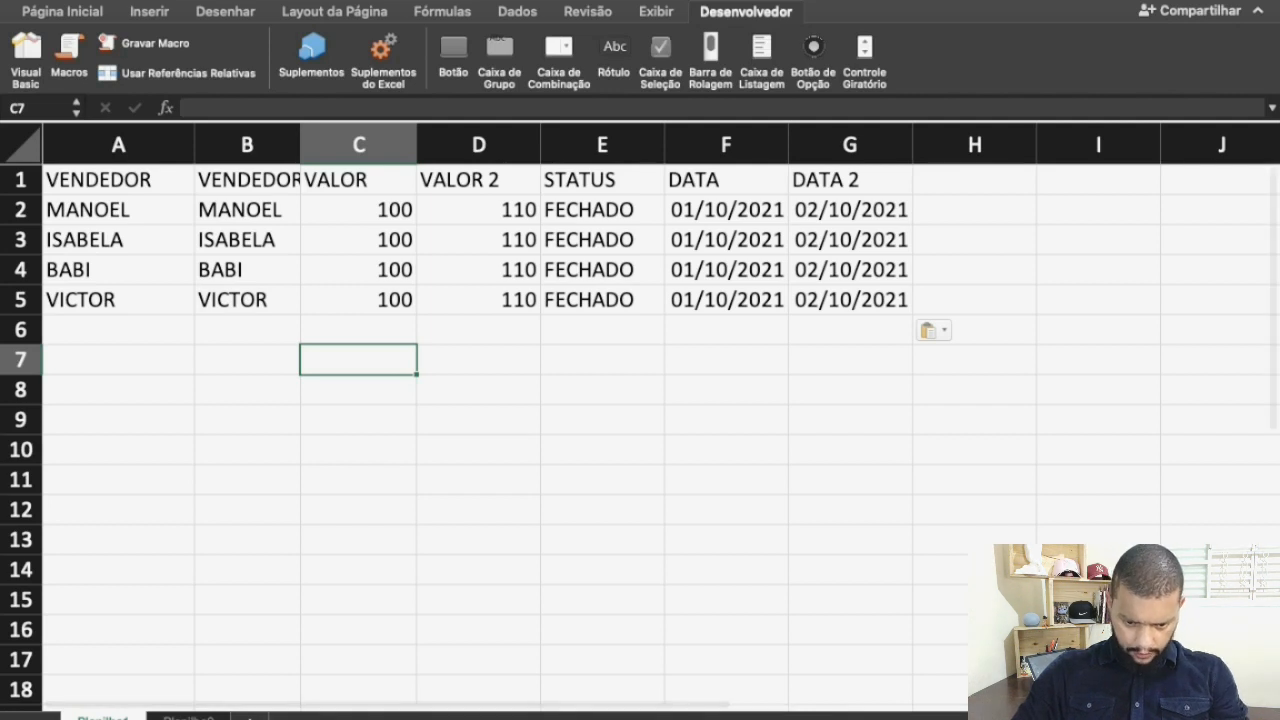
Paste the copied Planilha2 table into Planilha1 again, starting at cell A1
{"action": "key", "text": "ctrl+Page_Down"}
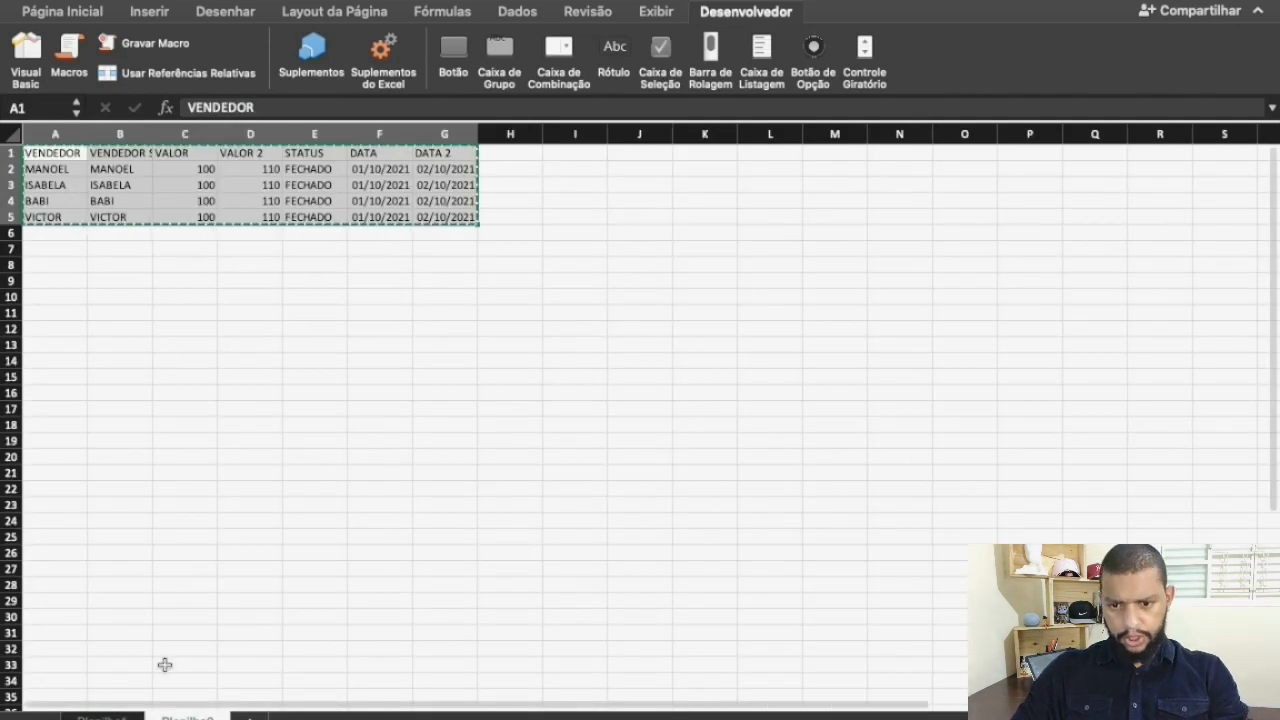
{"action": "left_click", "coordinate": [103, 717]}
{"action": "left_click", "coordinate": [91, 177]}
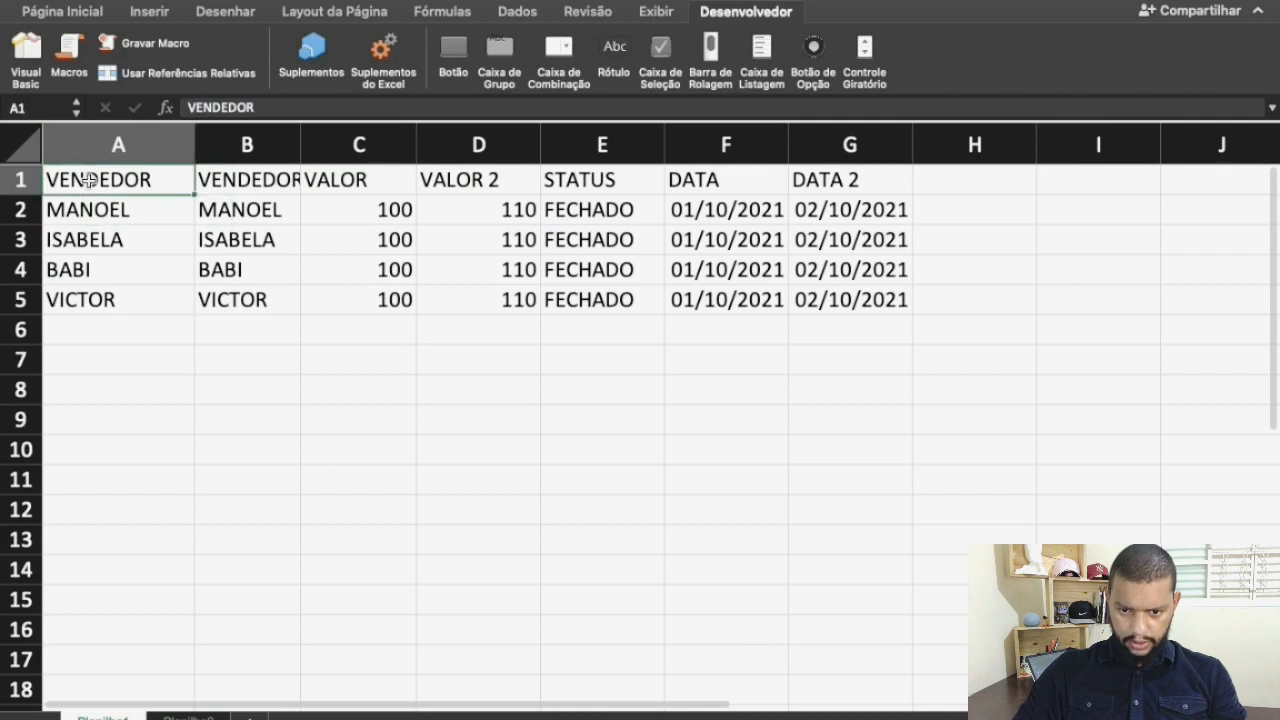
{"action": "key", "text": "ctrl+v"}
{"action": "left_click", "coordinate": [338, 537]}
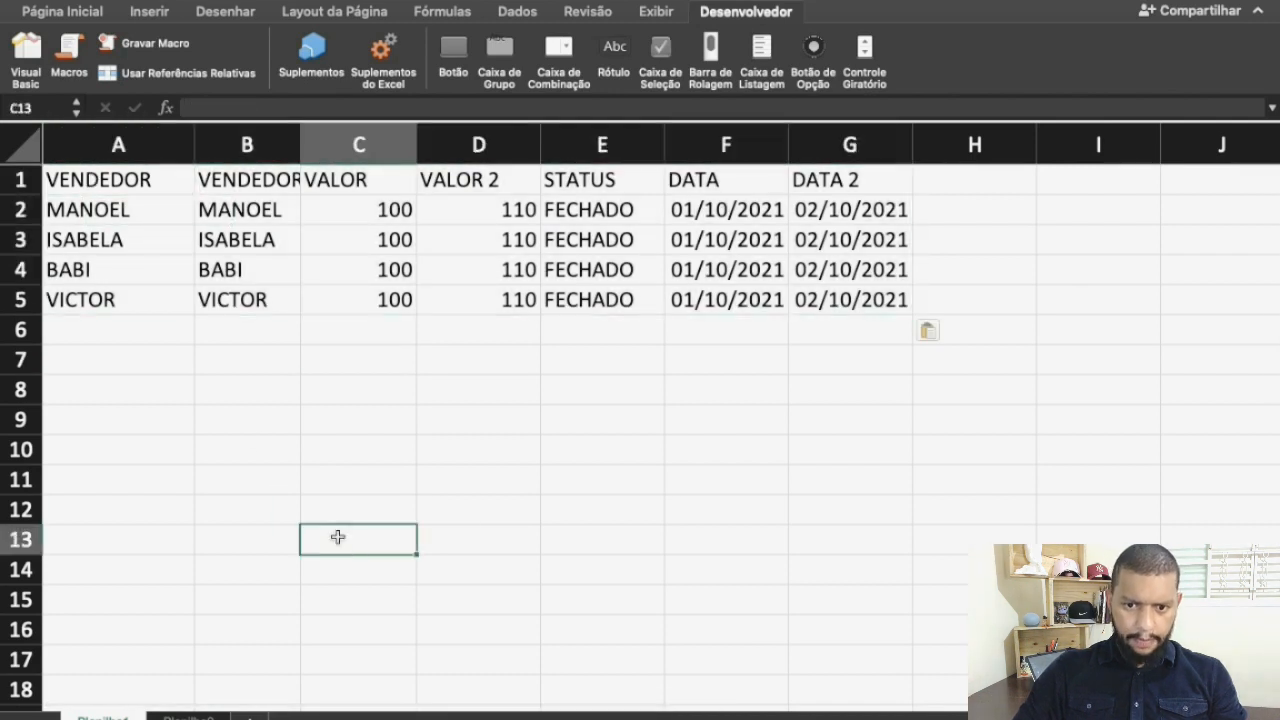
{"action": "left_click", "coordinate": [141, 210]}
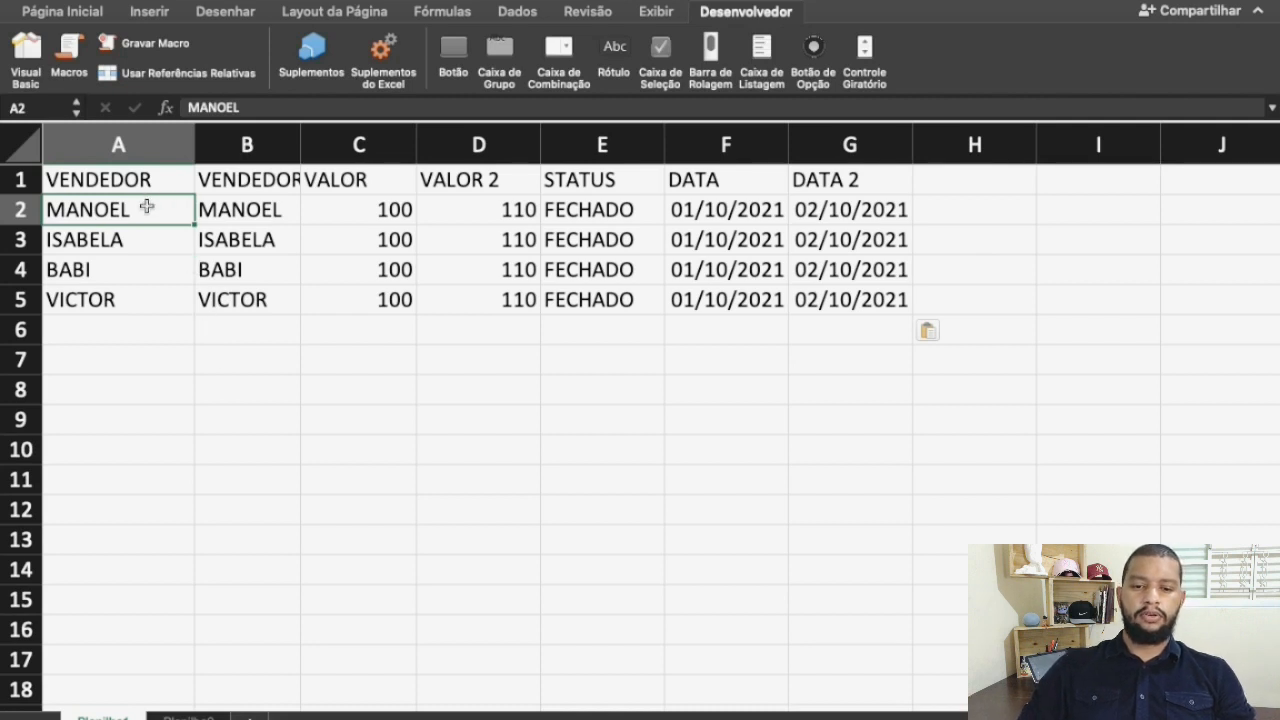
{"action": "left_click", "coordinate": [132, 243]}
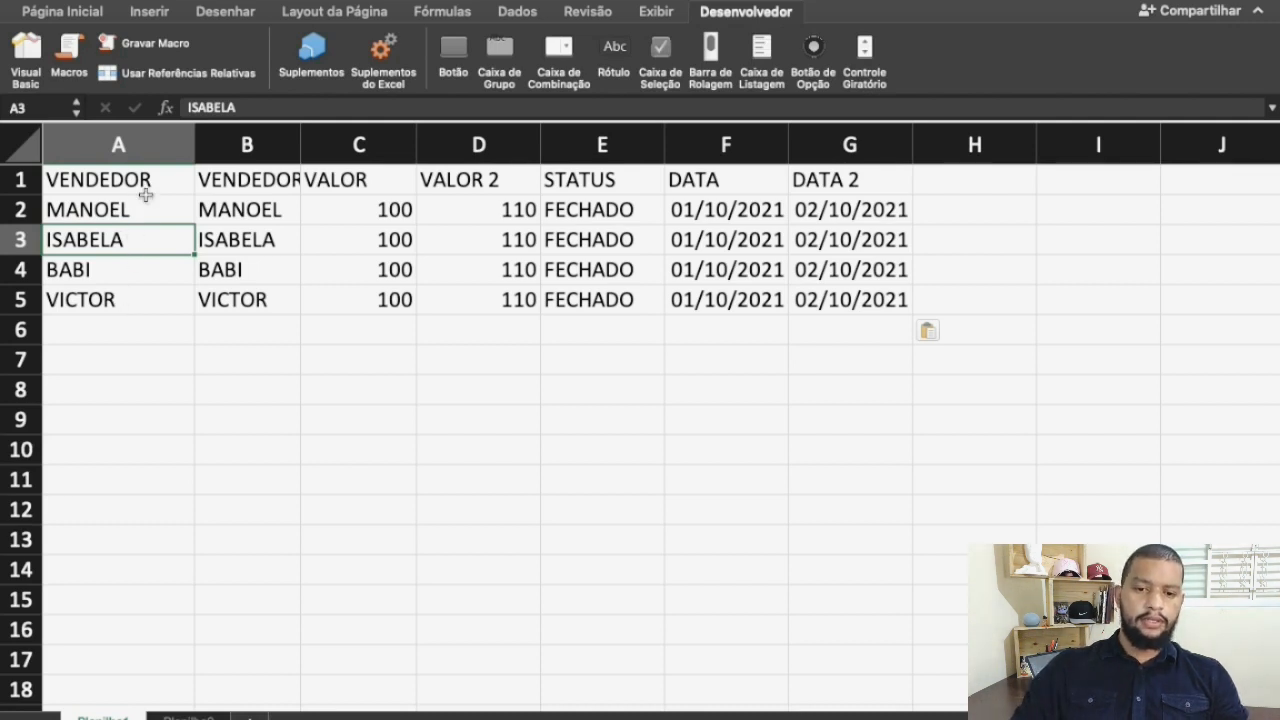
{"action": "left_click", "coordinate": [138, 212]}
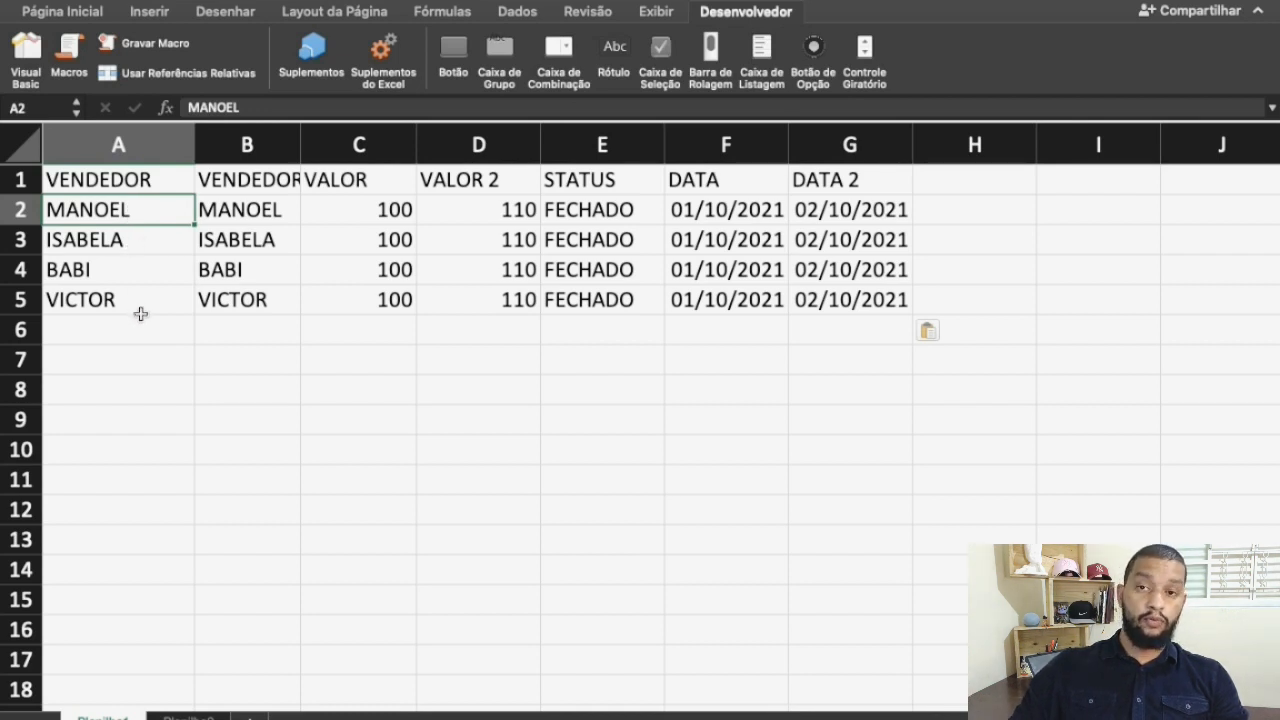
Retype the seller's name in A3 entirely in lowercase and the one in A4 with only its initial capitalised
{"action": "left_click", "coordinate": [154, 245]}
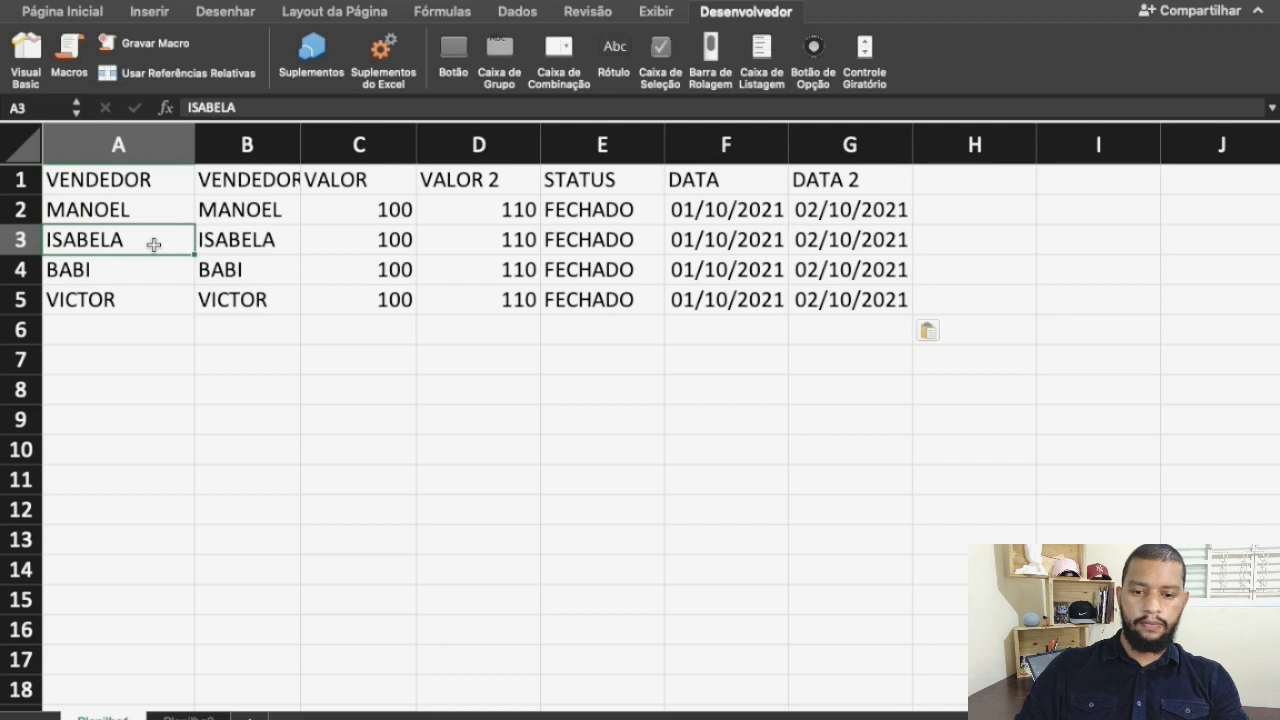
{"action": "type", "text": "isabela"}
{"action": "key", "text": "Return"}
{"action": "type", "text": "Babi"}
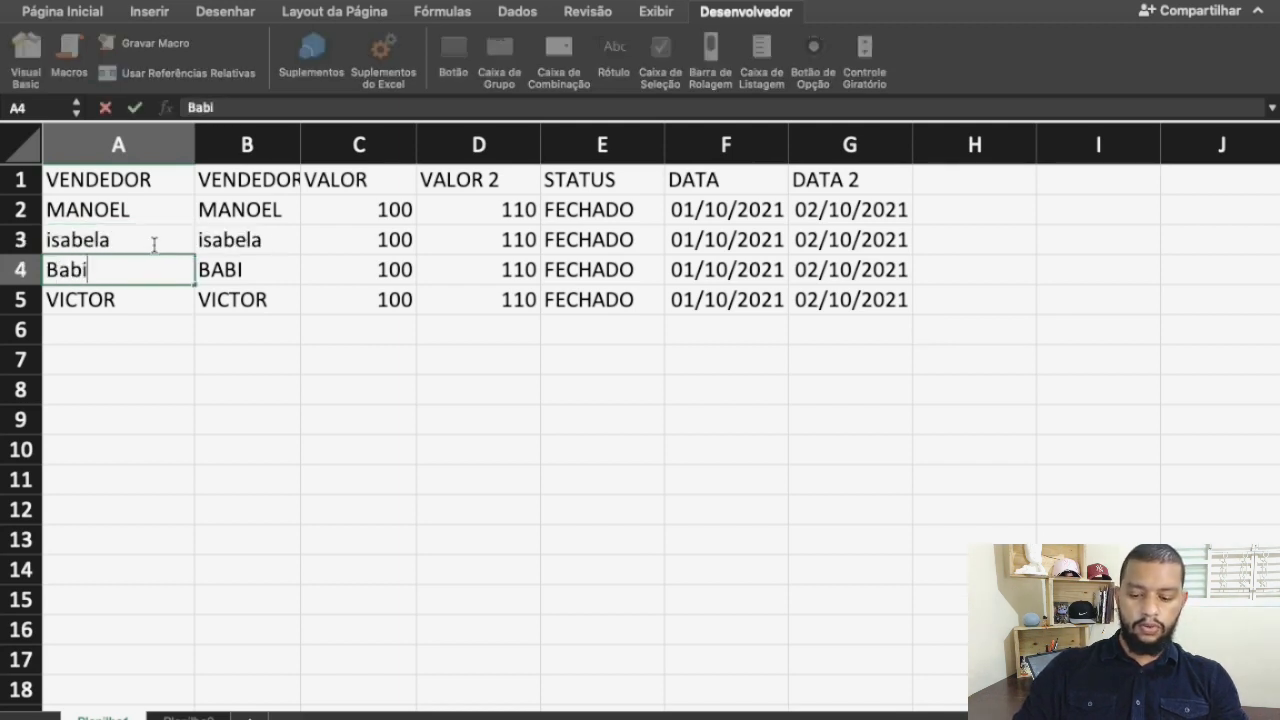
{"action": "key", "text": "Return"}
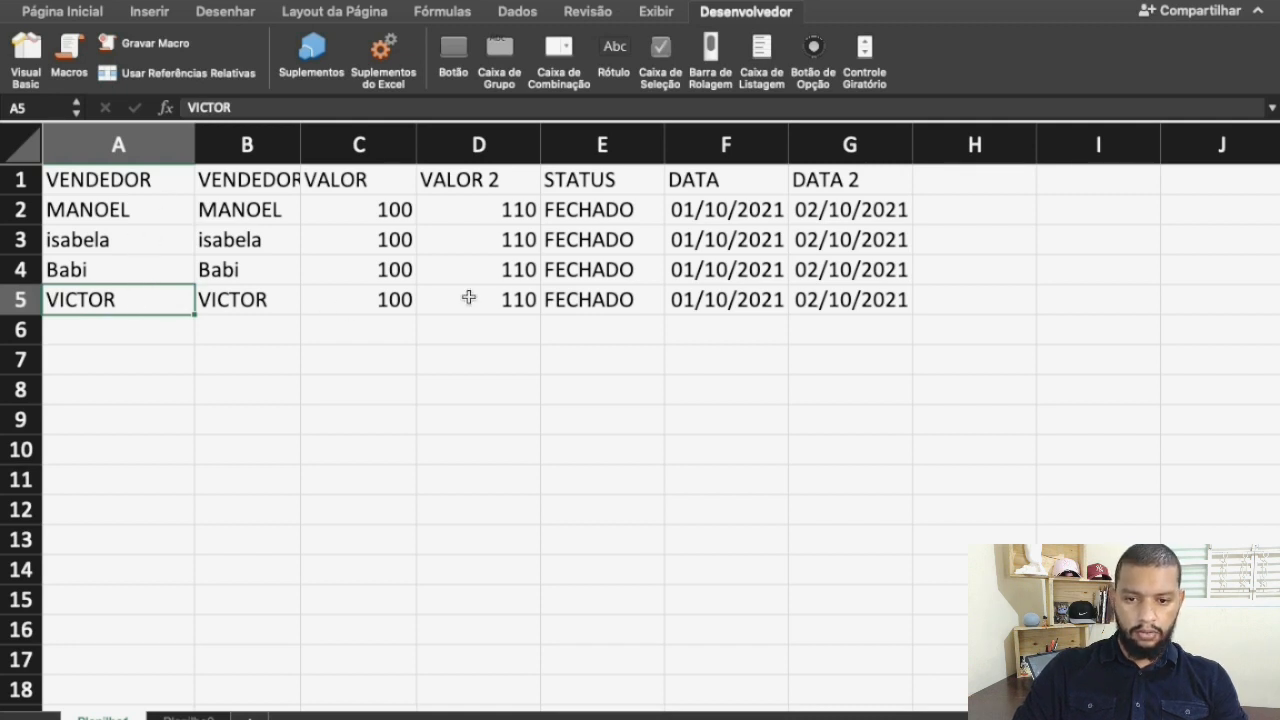
Apply the Data Completa number format to the date in F2 and copy that cell into F4
{"action": "left_click", "coordinate": [731, 210]}
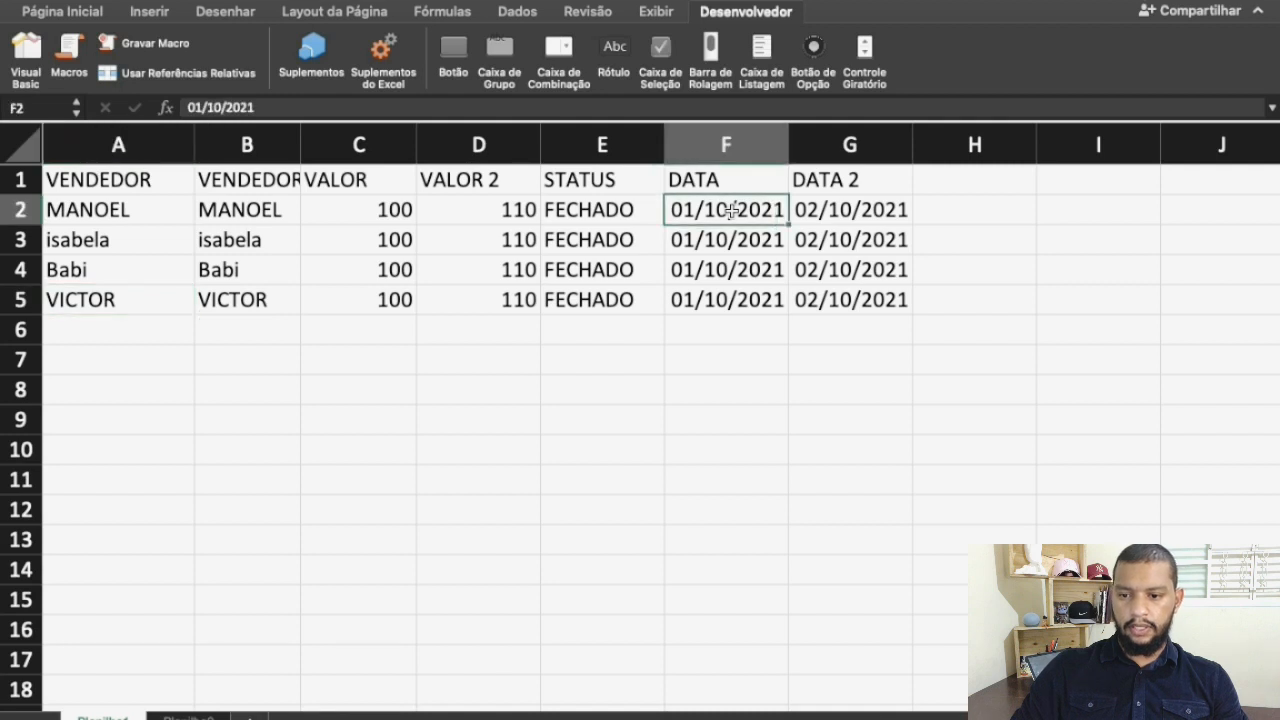
{"action": "left_click", "coordinate": [75, 12]}
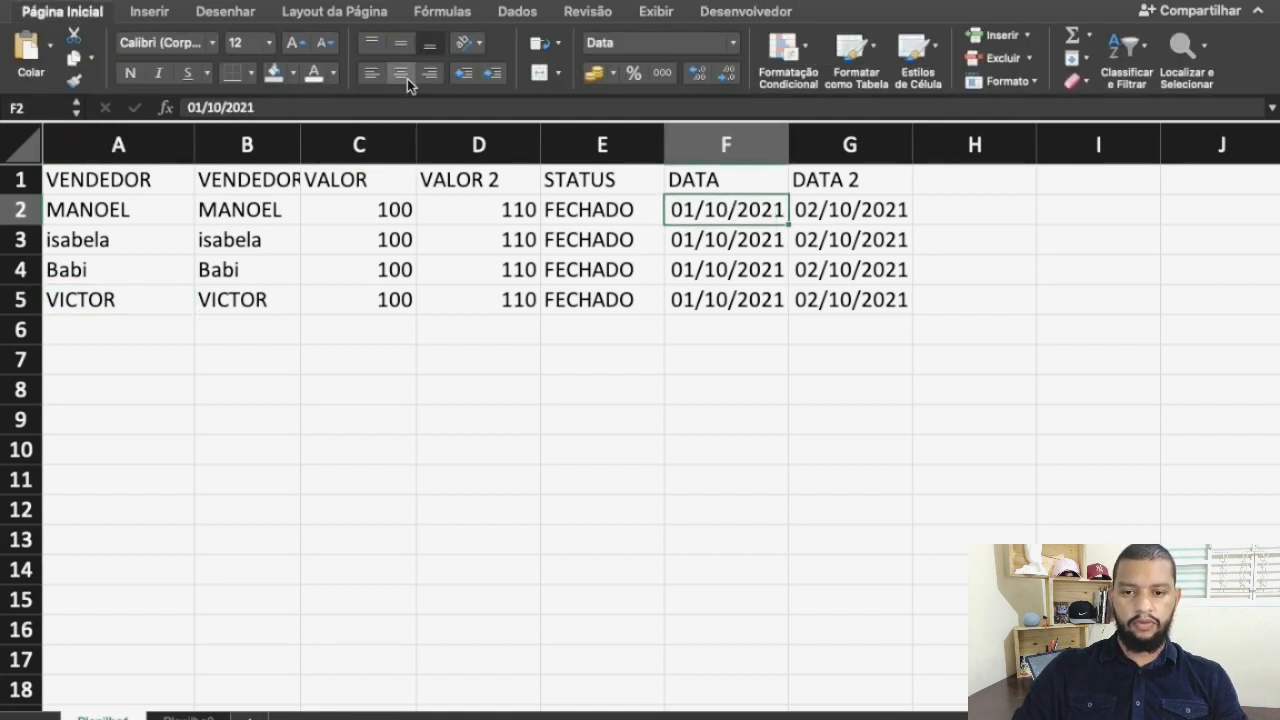
{"action": "left_click", "coordinate": [735, 46]}
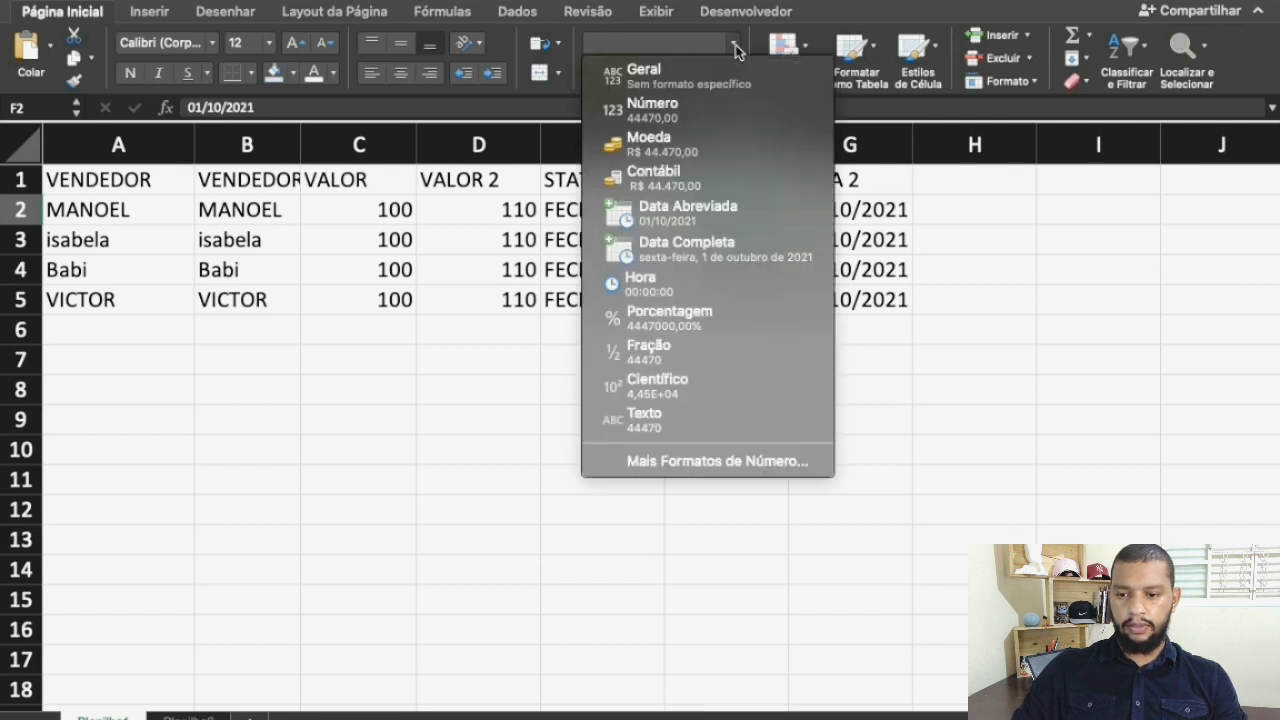
{"action": "left_click", "coordinate": [690, 247]}
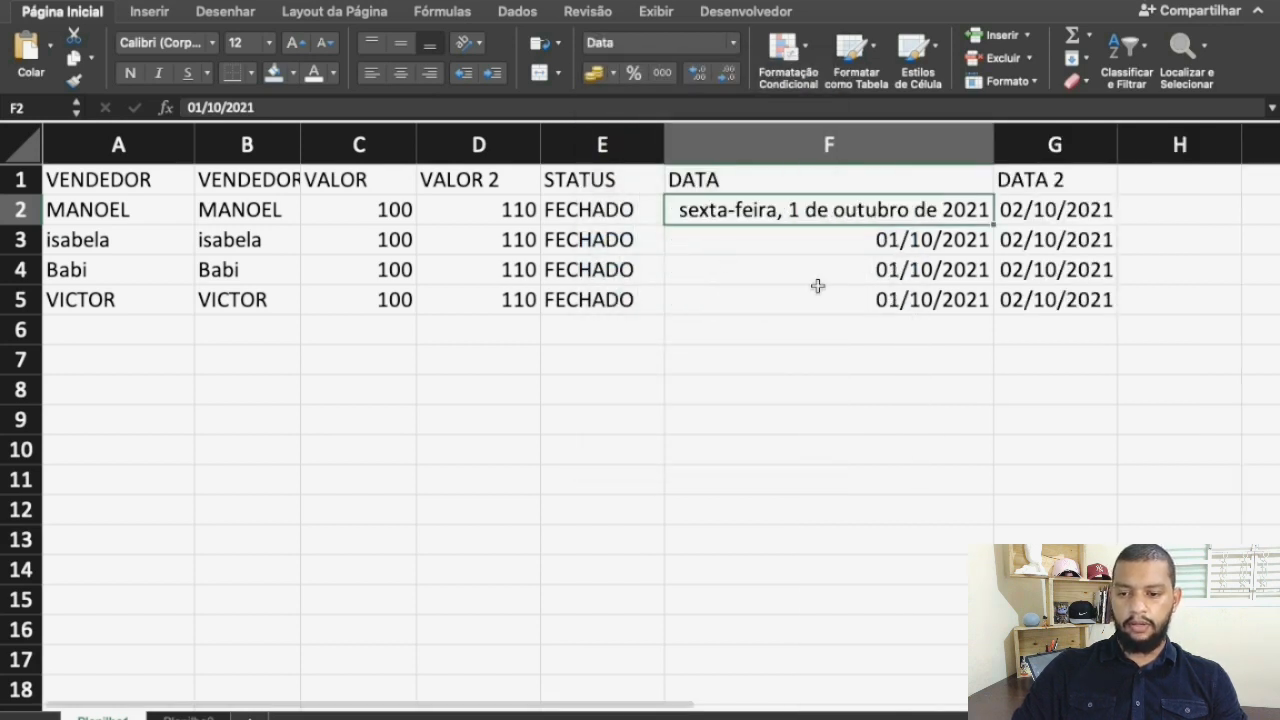
{"action": "key", "text": "Down"}
{"action": "key", "text": "Down"}
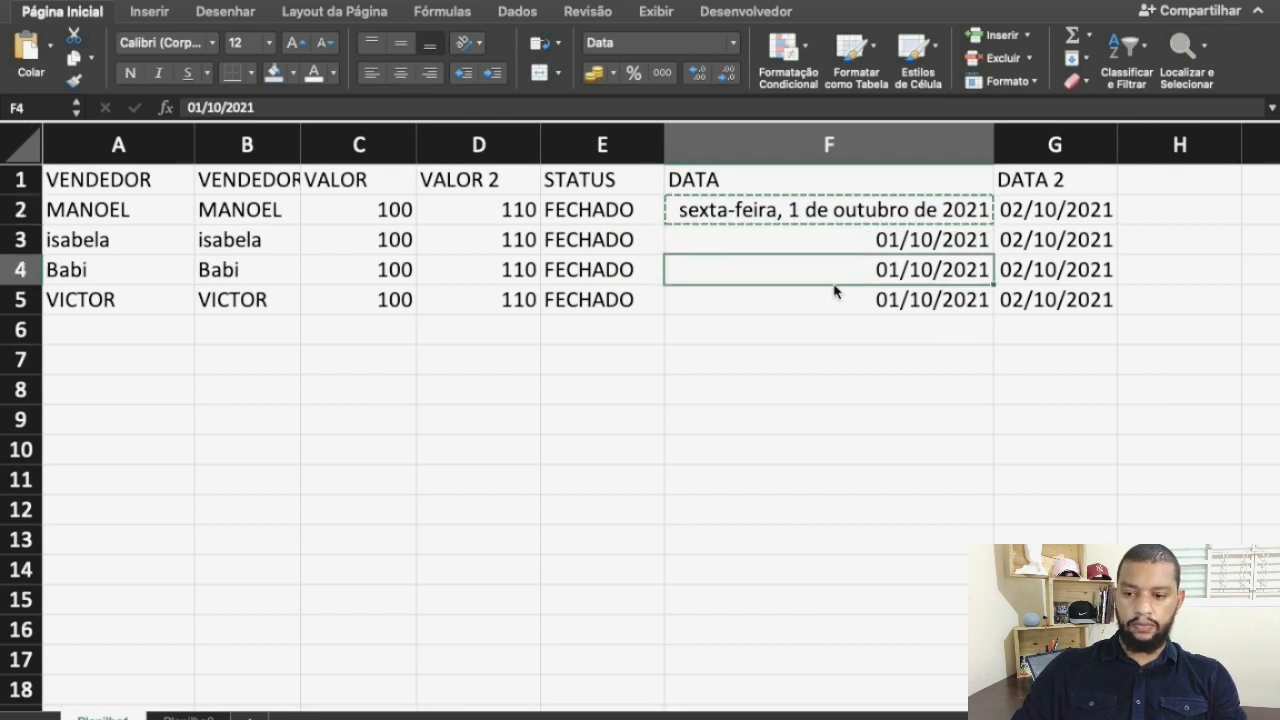
{"action": "type", "text": "sexta-feira, 1 de outubro de 2021"}
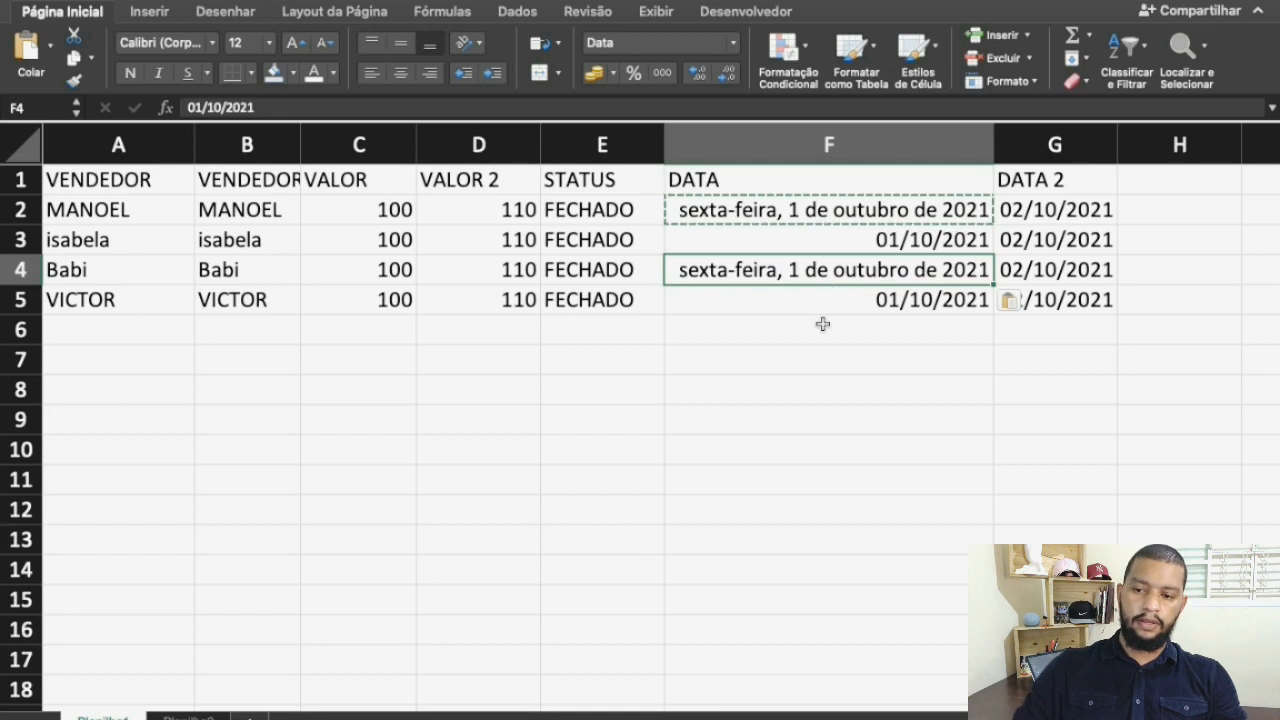
{"action": "left_click", "coordinate": [823, 326]}
{"action": "key", "text": "Escape"}
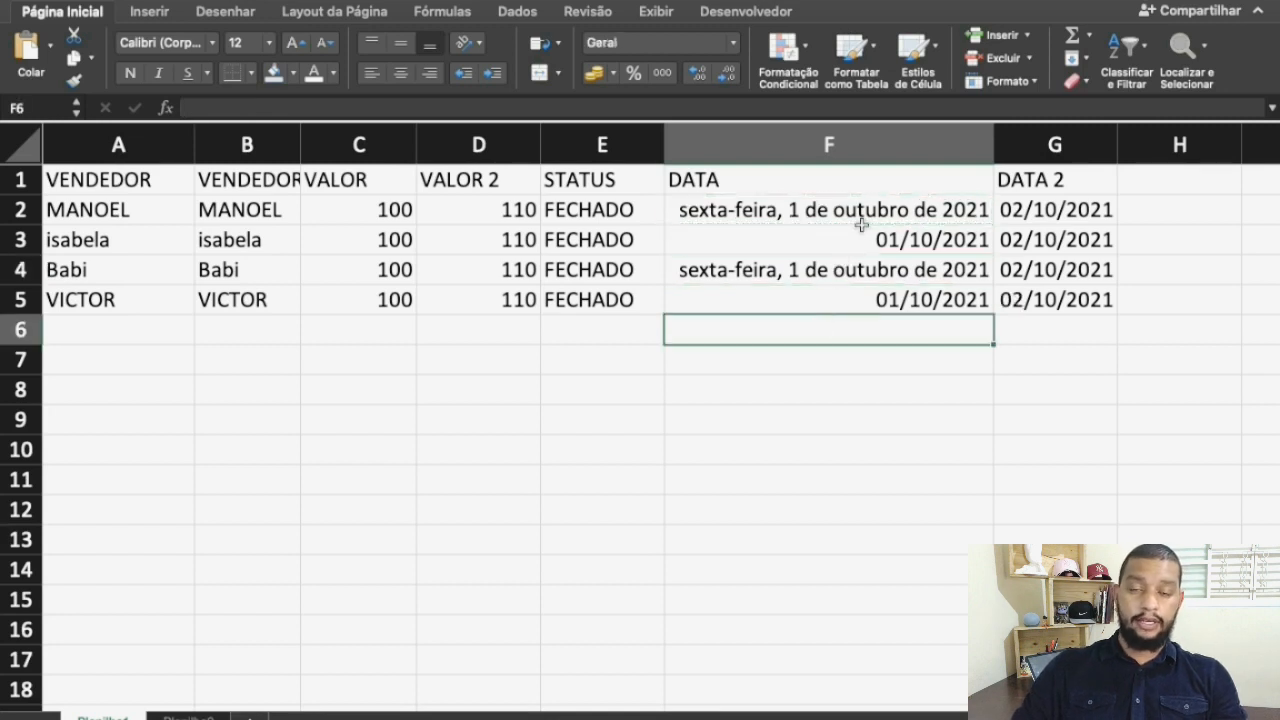
{"action": "left_click", "coordinate": [812, 210]}
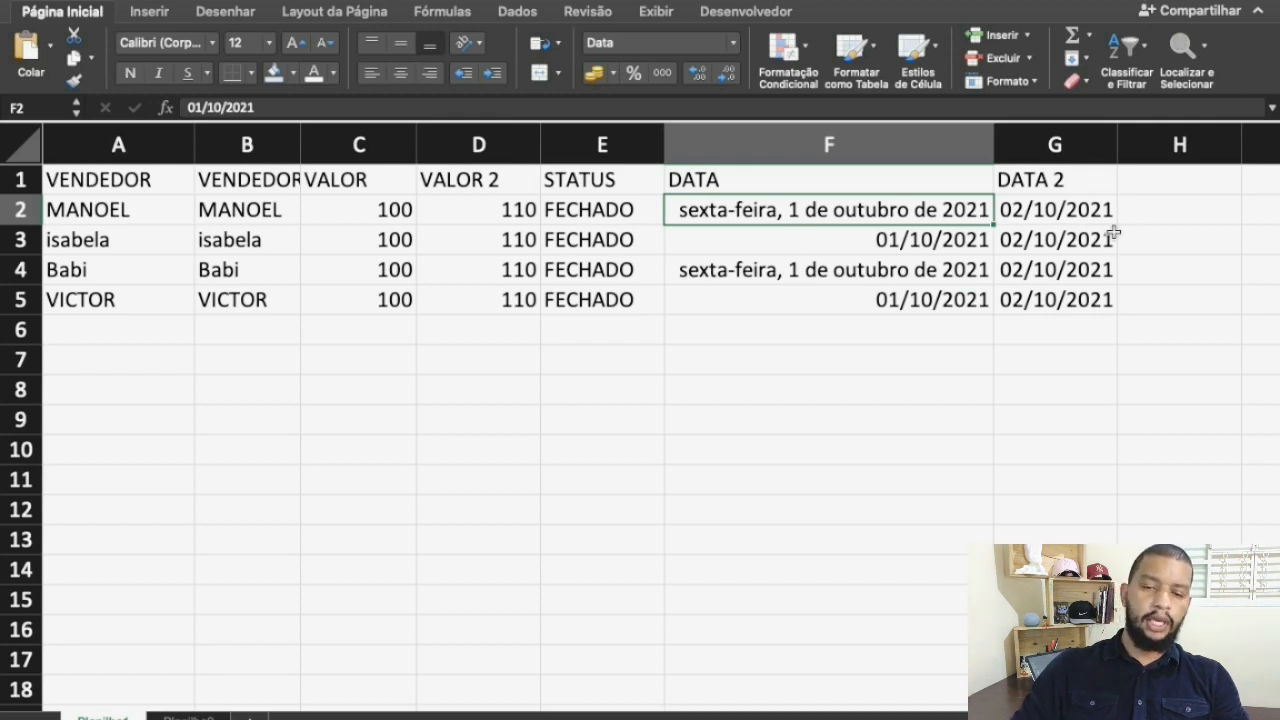
Enter the formula =MAIÚSCULA(A2) in cell H2 to convert the first seller's name to uppercase
{"action": "left_click", "coordinate": [1146, 209]}
{"action": "type", "text": "="}
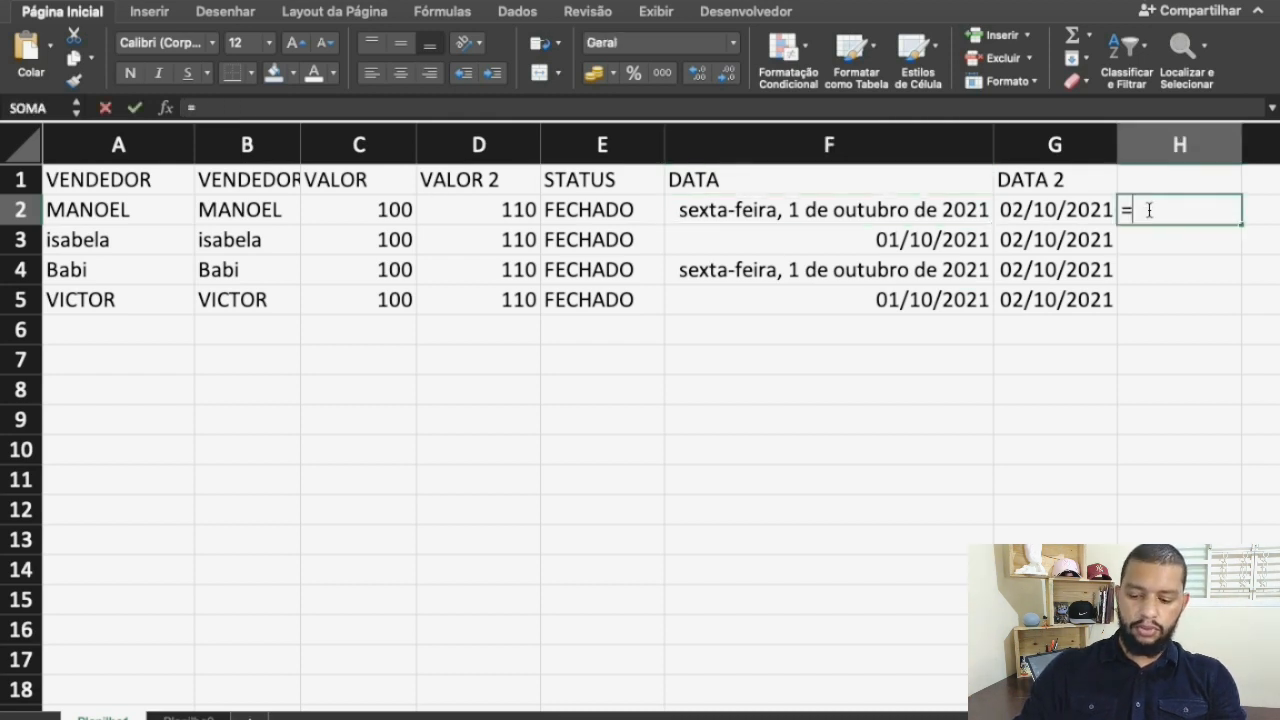
{"action": "type", "text": "mai"}
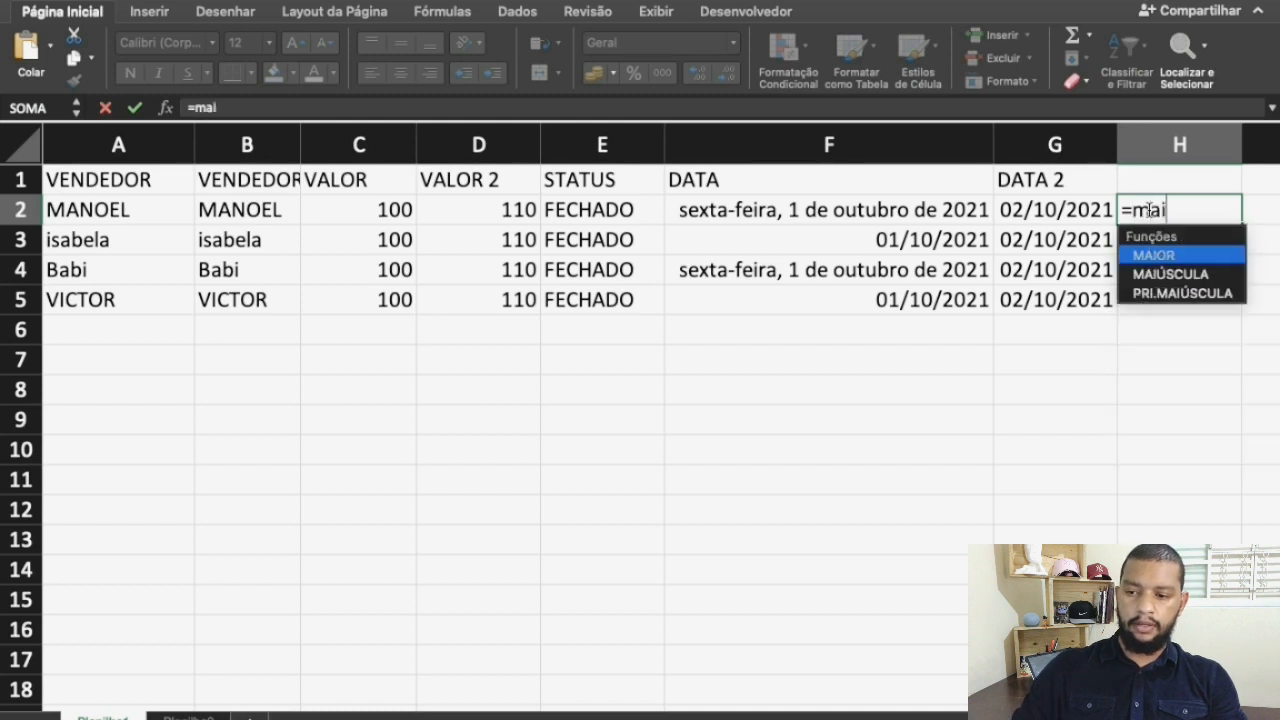
{"action": "key", "text": "Down"}
{"action": "key", "text": "Tab"}
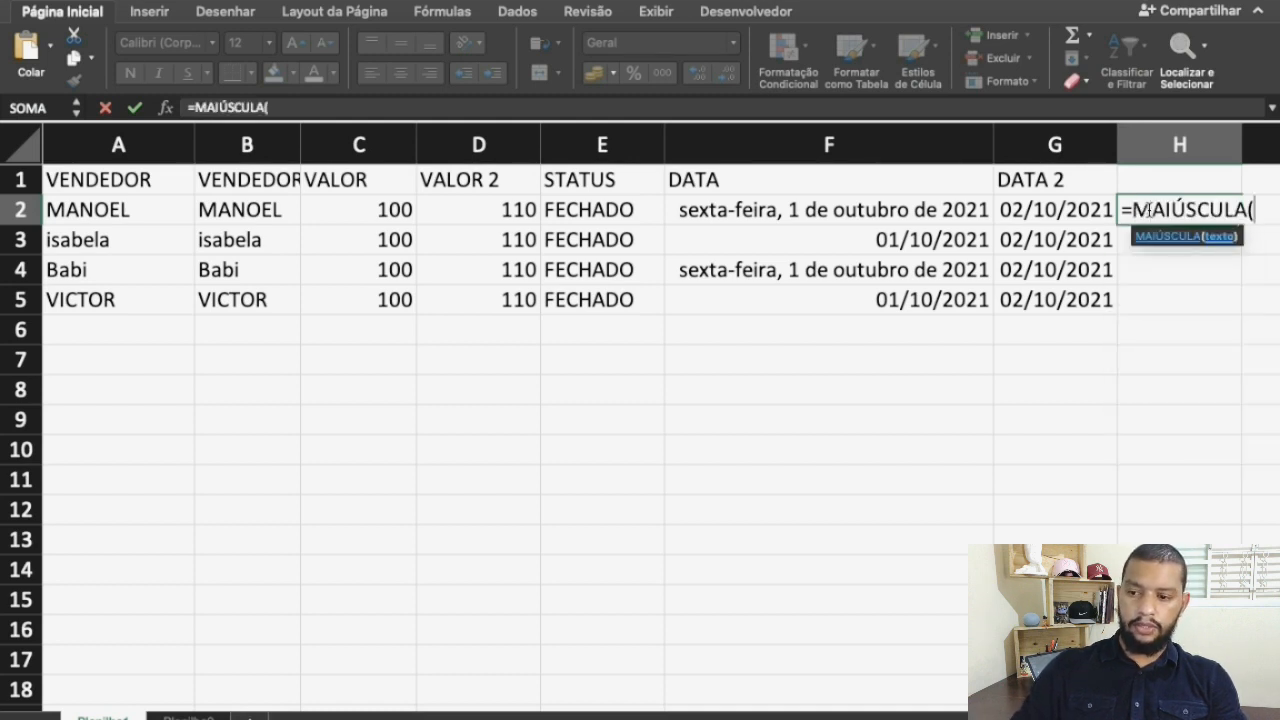
{"action": "left_click", "coordinate": [156, 219]}
{"action": "key", "text": "Return"}
Copy the uppercase formula from H2 down through H5
{"action": "key", "text": "cmd+c"}
{"action": "key", "text": "shift+Down"}
{"action": "key", "text": "shift+Down"}
{"action": "key", "text": "shift+Down"}
{"action": "key", "text": "cmd+v"}
{"action": "key", "text": "Left"}
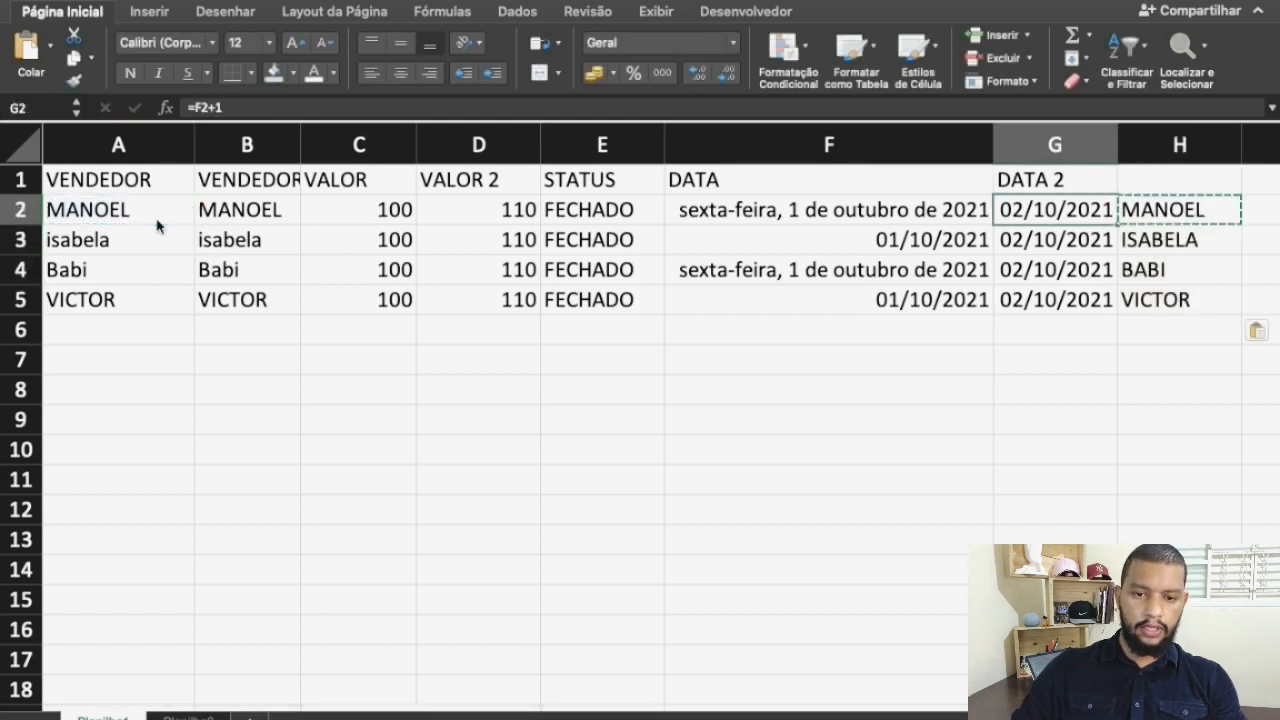
Copy the uppercase names in H2:H5 and paste them as values over A2:A5
{"action": "key", "text": "Right"}
{"action": "key", "text": "shift+Down"}
{"action": "key", "text": "shift+Down"}
{"action": "key", "text": "shift+Down"}
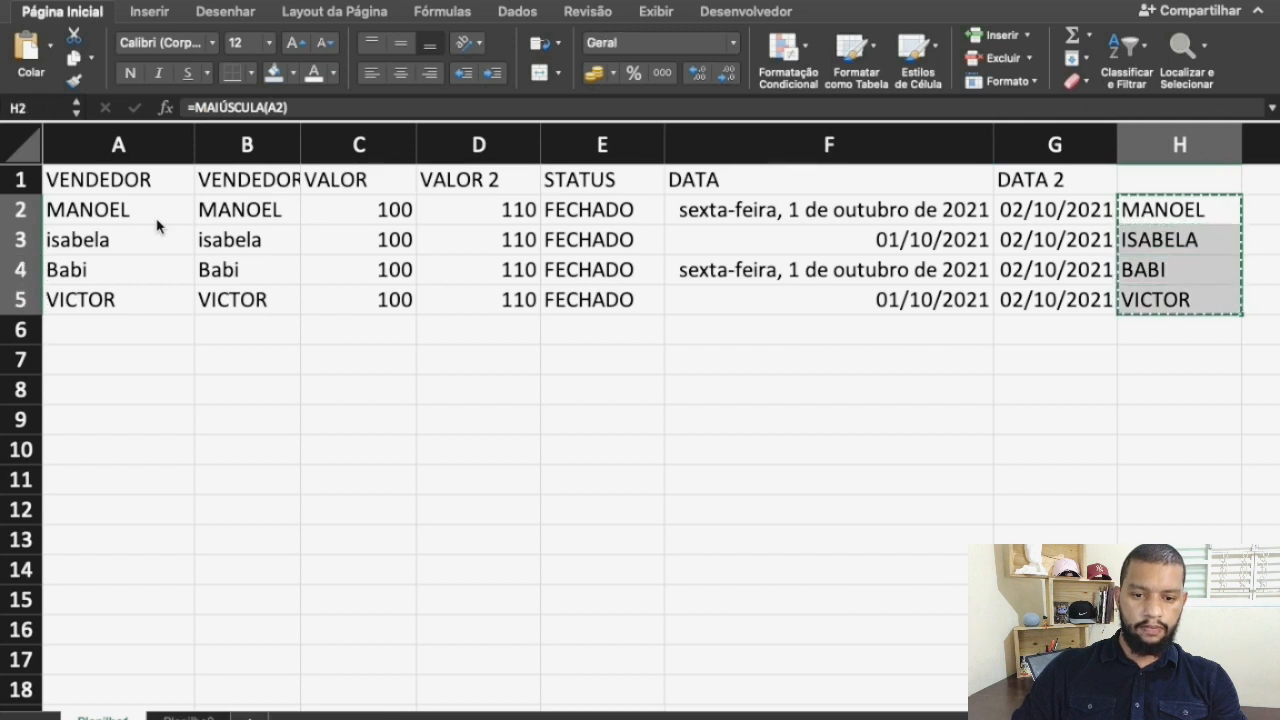
{"action": "left_click", "coordinate": [90, 216]}
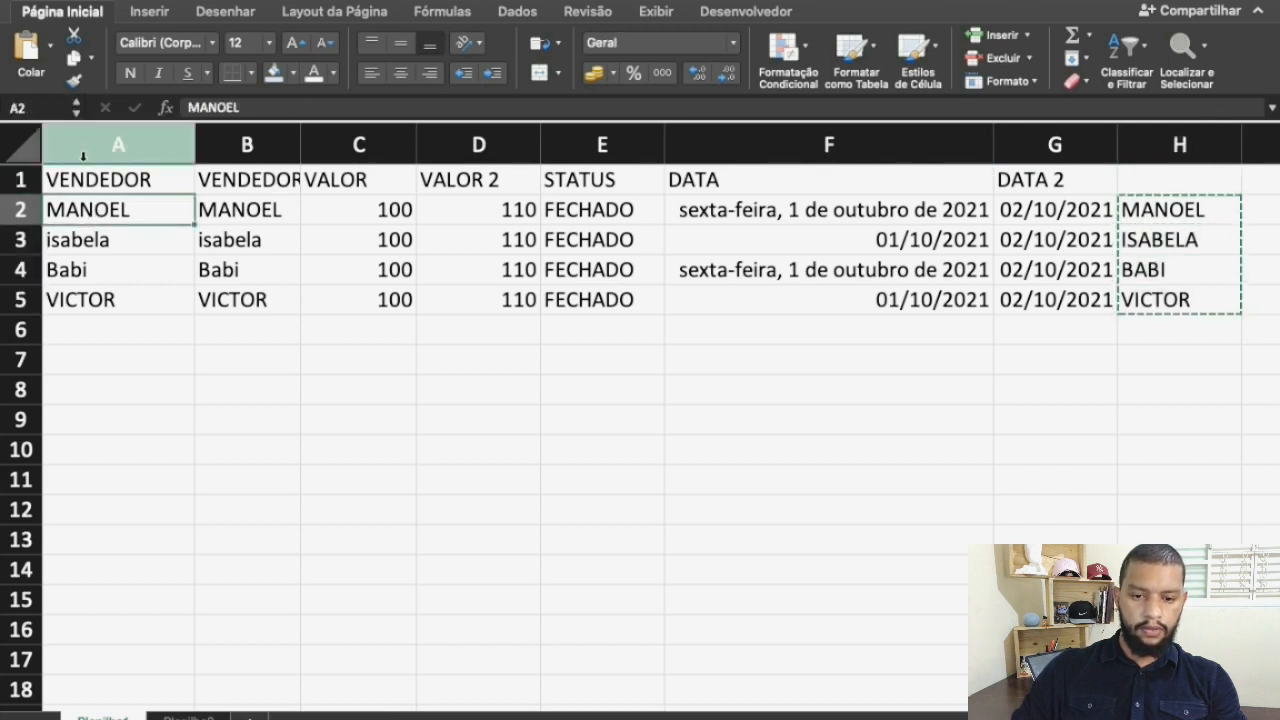
{"action": "key", "text": "shift+Down"}
{"action": "key", "text": "shift+Down"}
{"action": "key", "text": "shift+Down"}
{"action": "left_click", "coordinate": [50, 46]}
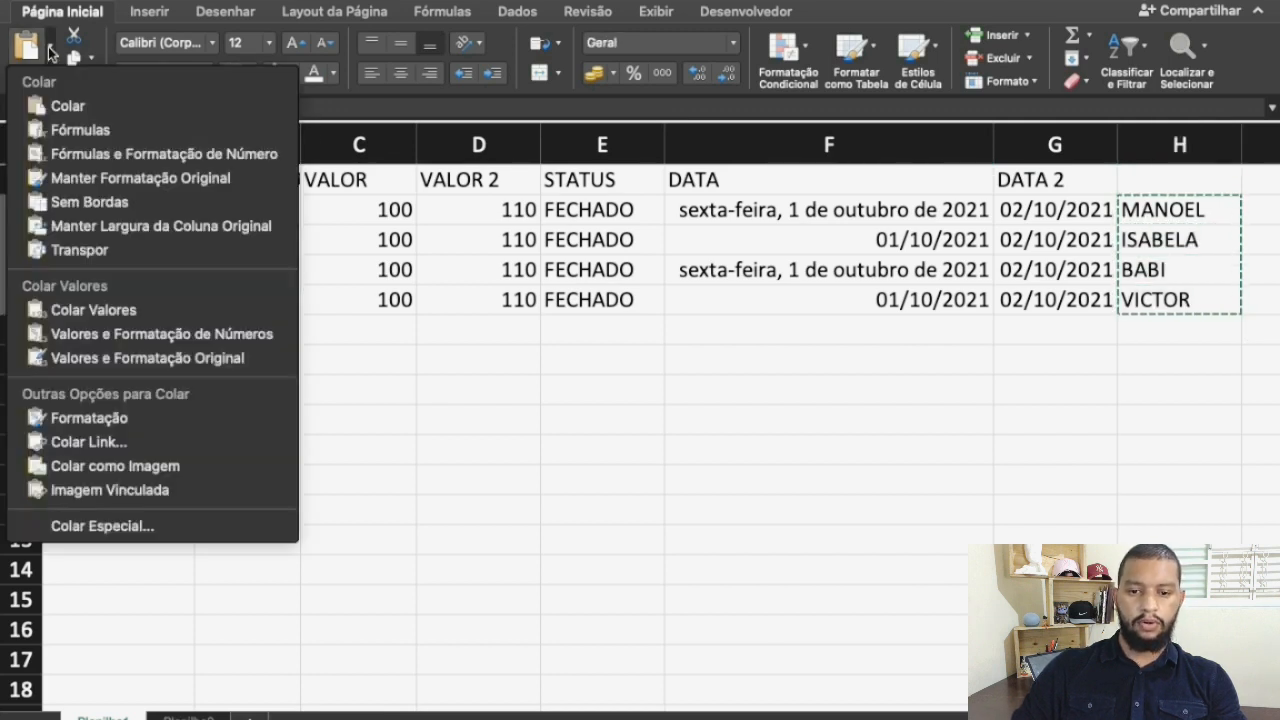
{"action": "left_click", "coordinate": [112, 336]}
{"action": "left_click", "coordinate": [147, 352]}
Delete the helper formulas in H2:H5
{"action": "left_click", "coordinate": [1163, 236]}
{"action": "left_click_drag", "start_coordinate": [1171, 208], "coordinate": [1155, 298]}
{"action": "key", "text": "Delete"}
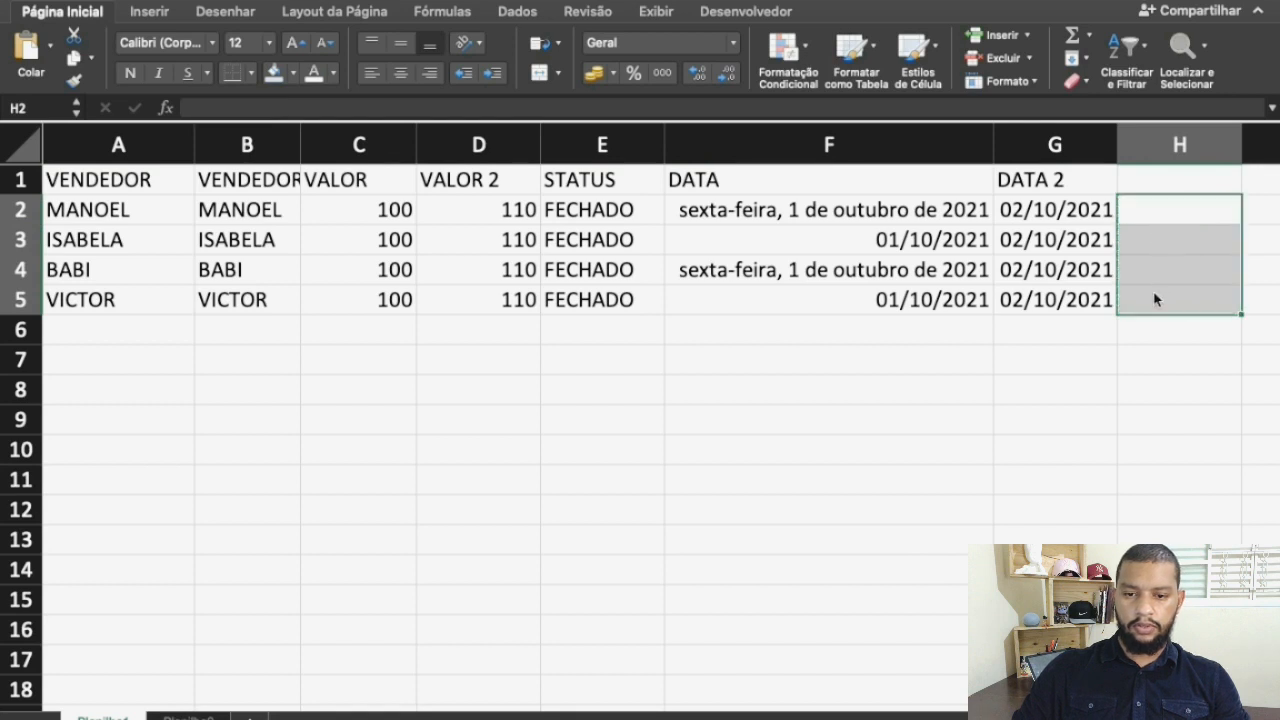
Paint the short date format of F3 onto F2 and F4, and autofit the width of column F
{"action": "left_click", "coordinate": [1020, 366]}
{"action": "left_click", "coordinate": [73, 80]}
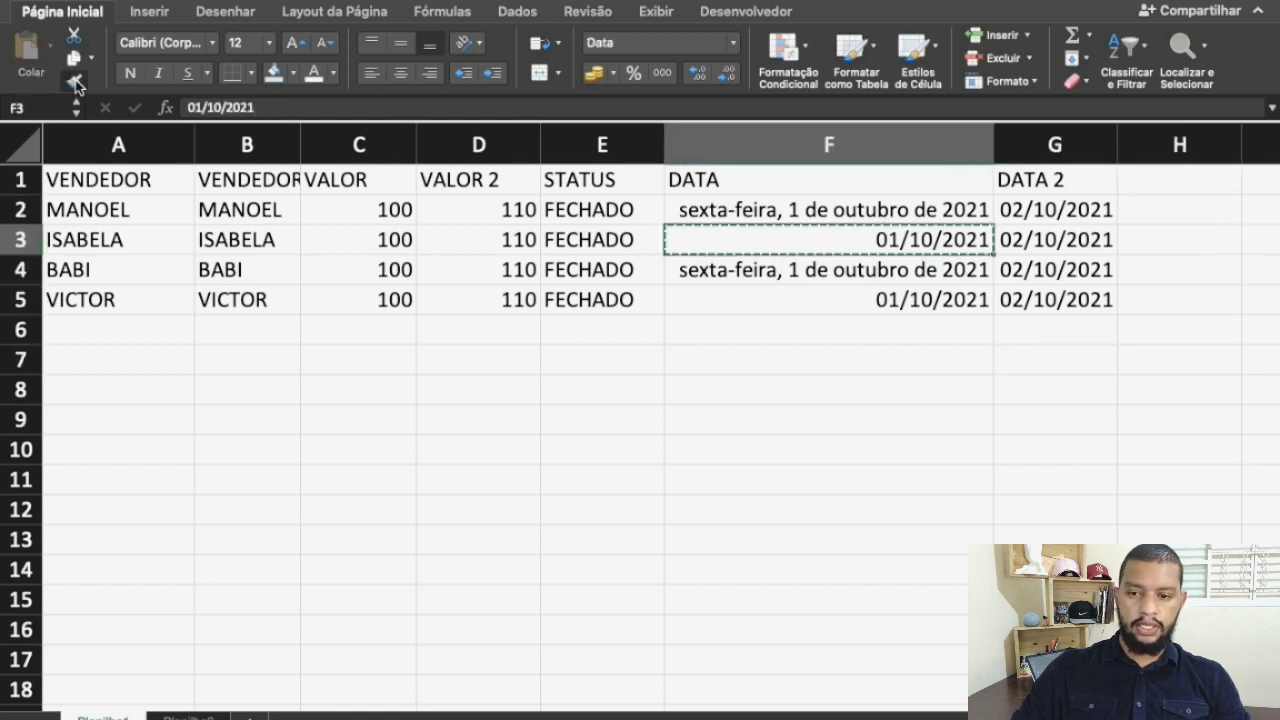
{"action": "left_click", "coordinate": [745, 215]}
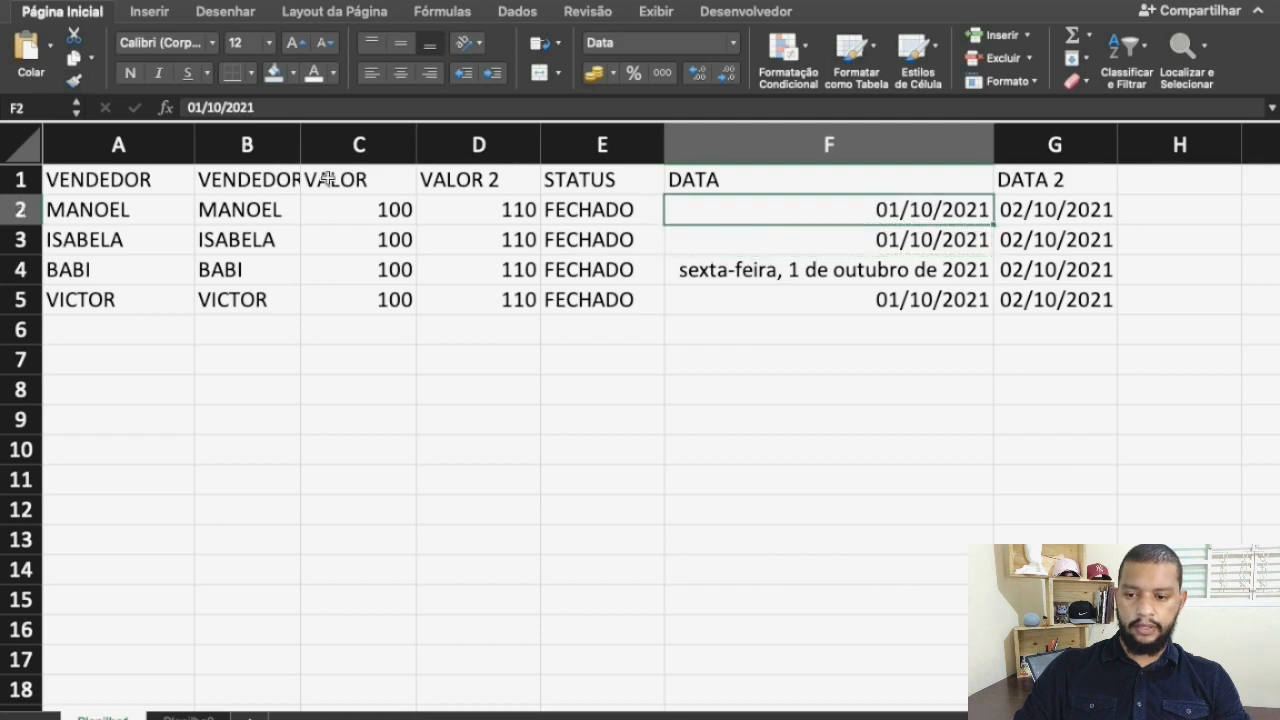
{"action": "left_click", "coordinate": [73, 80]}
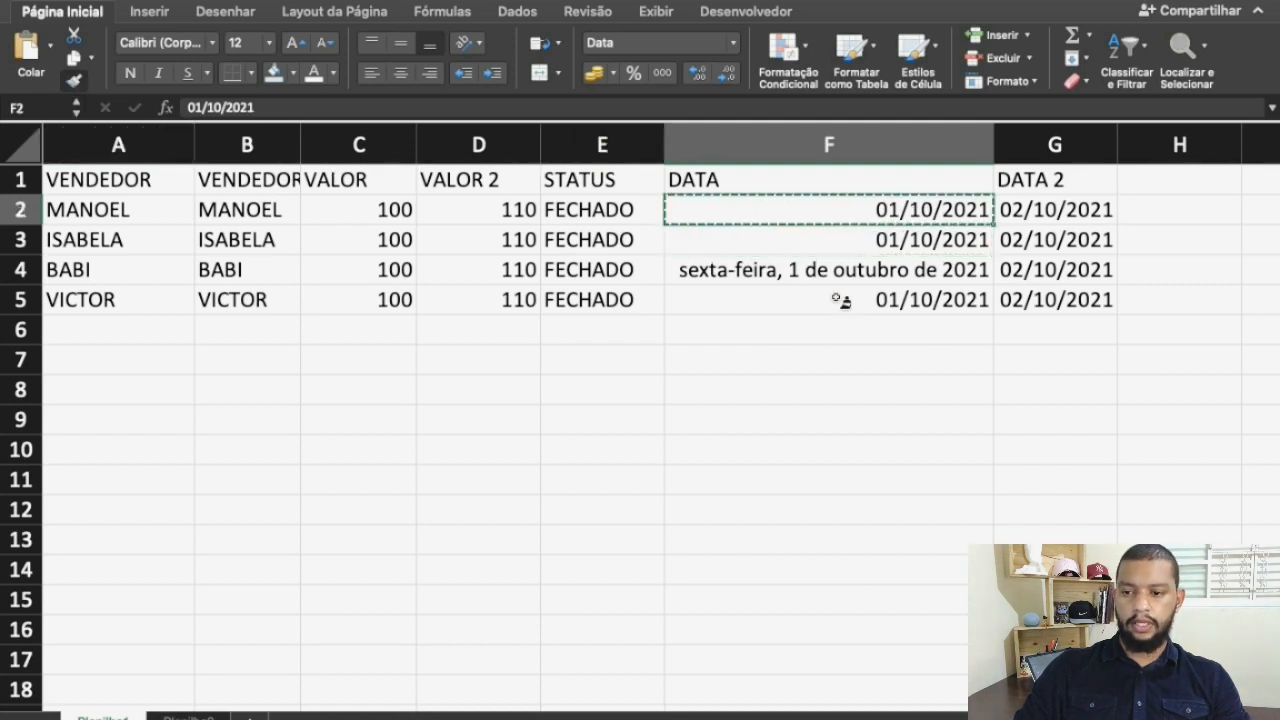
{"action": "left_click", "coordinate": [869, 277]}
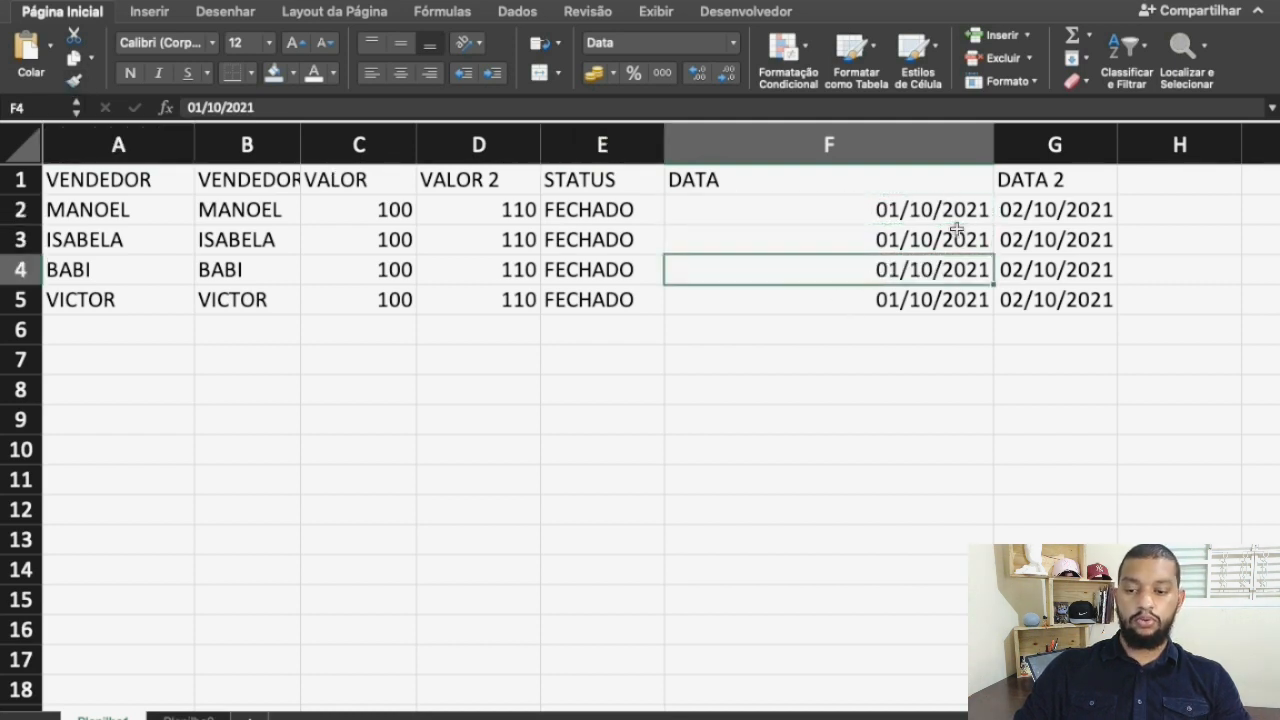
{"action": "double_click", "coordinate": [996, 150]}
Merge and center the range C10:F12 and enter the title PADRONIZAÇÃO in it
{"action": "left_click_drag", "start_coordinate": [351, 448], "coordinate": [857, 523]}
{"action": "left_click", "coordinate": [540, 72]}
{"action": "type", "text": "pa"}
{"action": "key", "text": "BackSpace"}
{"action": "key", "text": "BackSpace"}
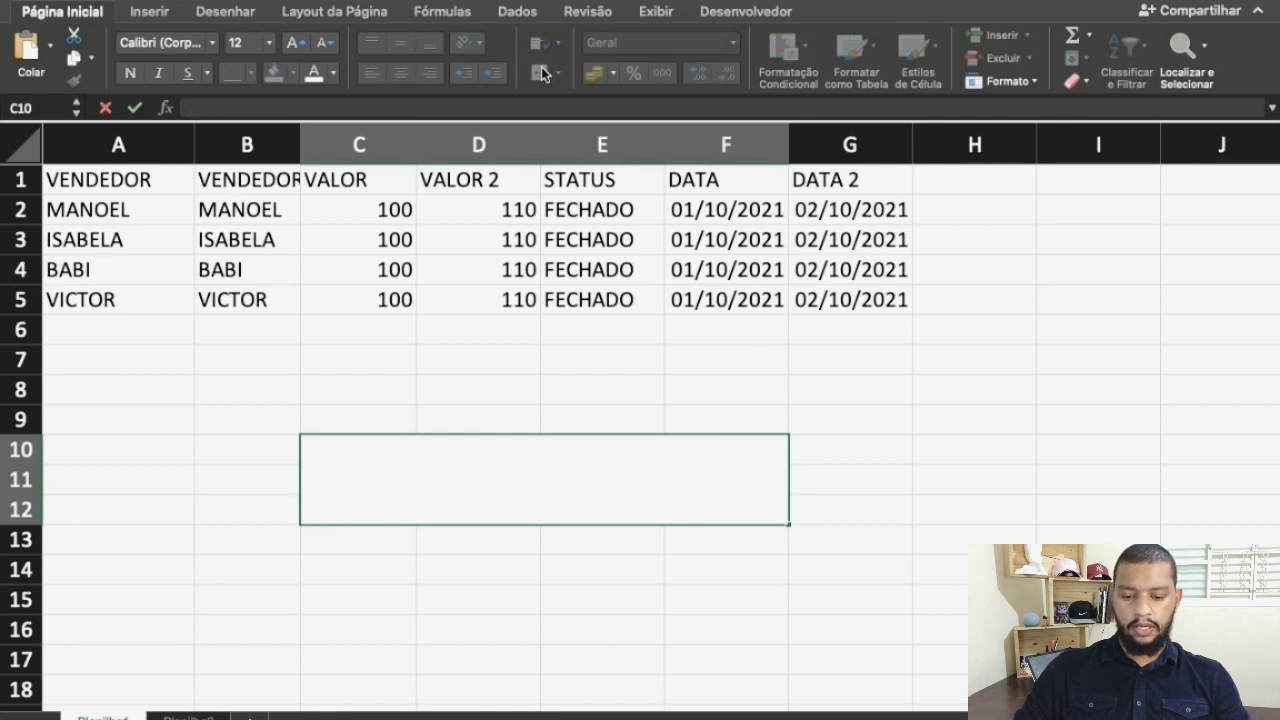
{"action": "type", "text": "PADRONI"}
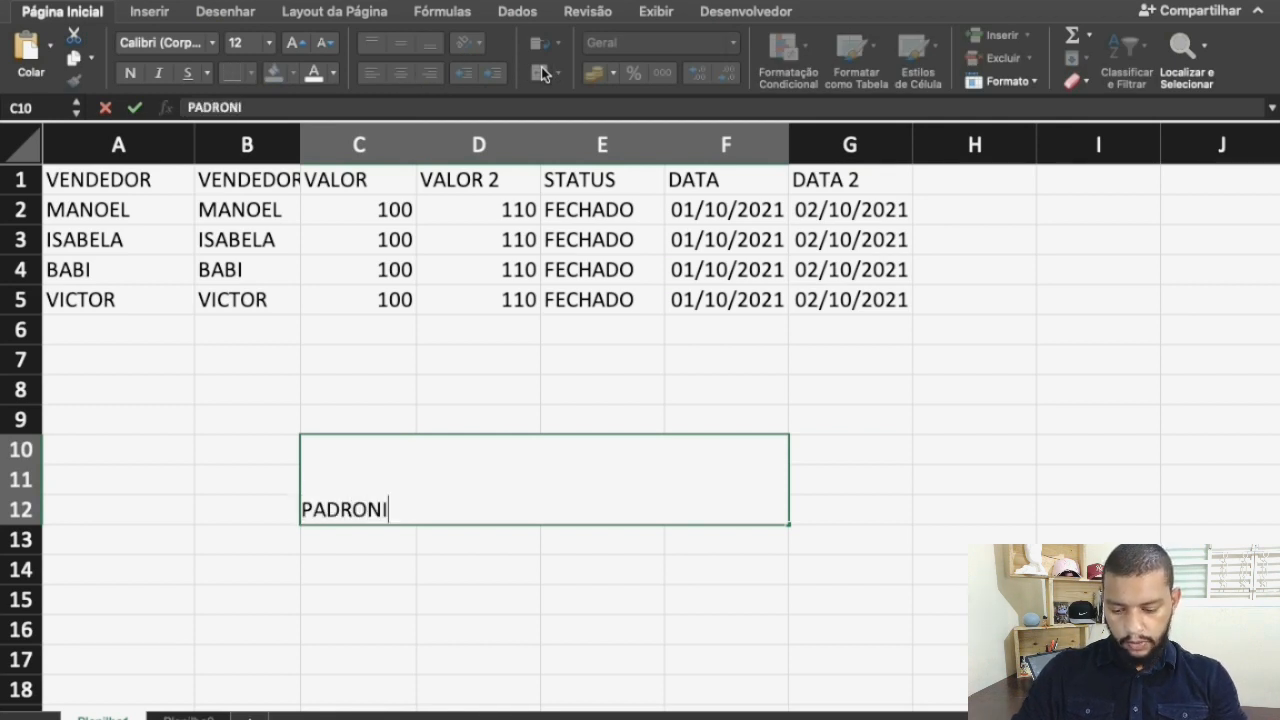
{"action": "type", "text": "ZAÇÃO"}
{"action": "key", "text": "Return"}
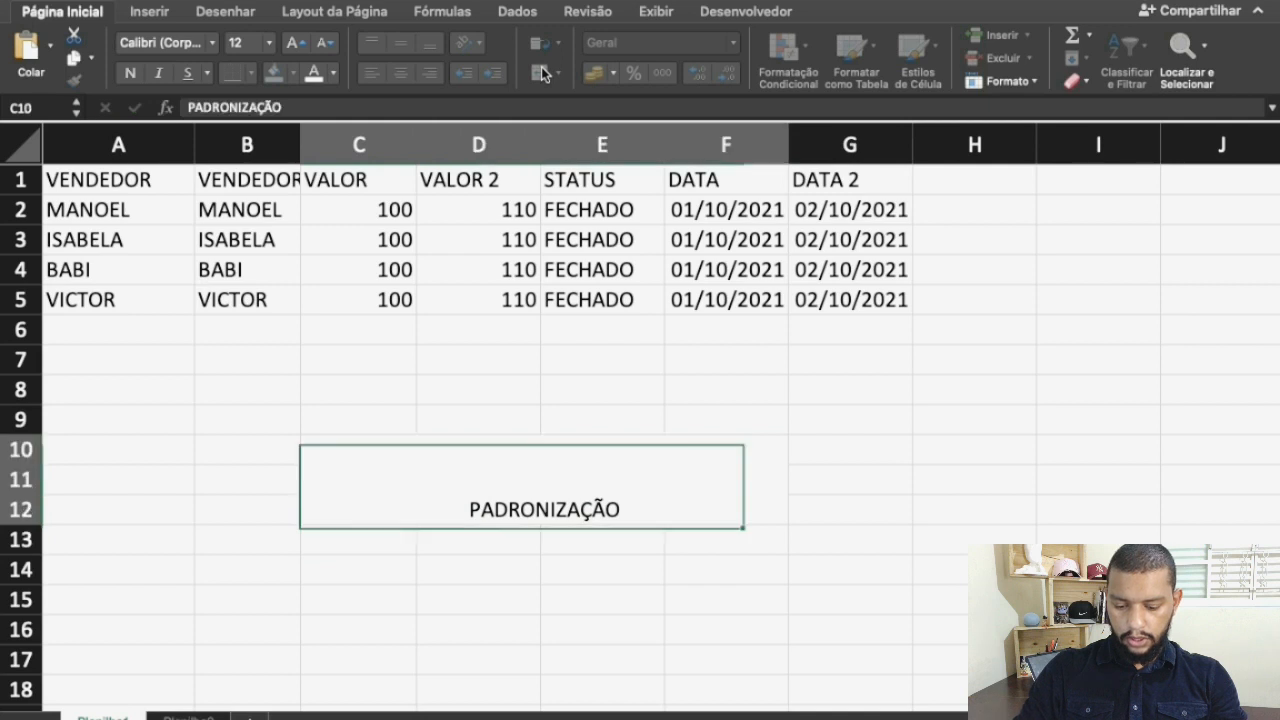
Format the PADRONIZAÇÃO title with middle vertical alignment, font size 26 and bold
{"action": "left_click", "coordinate": [400, 42]}
{"action": "left_click", "coordinate": [290, 45]}
{"action": "left_click", "coordinate": [290, 45]}
{"action": "left_click", "coordinate": [290, 45]}
{"action": "left_click", "coordinate": [290, 45]}
{"action": "left_click", "coordinate": [290, 45]}
{"action": "left_click", "coordinate": [290, 45]}
{"action": "left_click", "coordinate": [290, 45]}
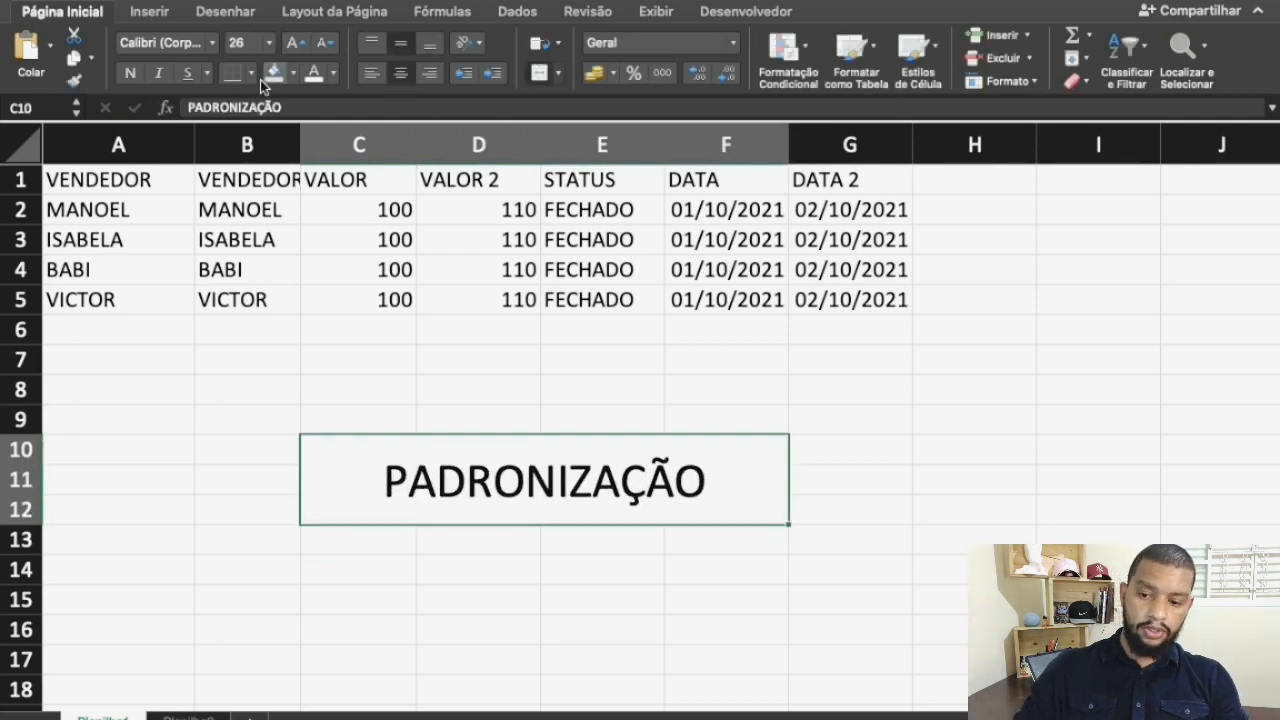
{"action": "left_click", "coordinate": [128, 74]}
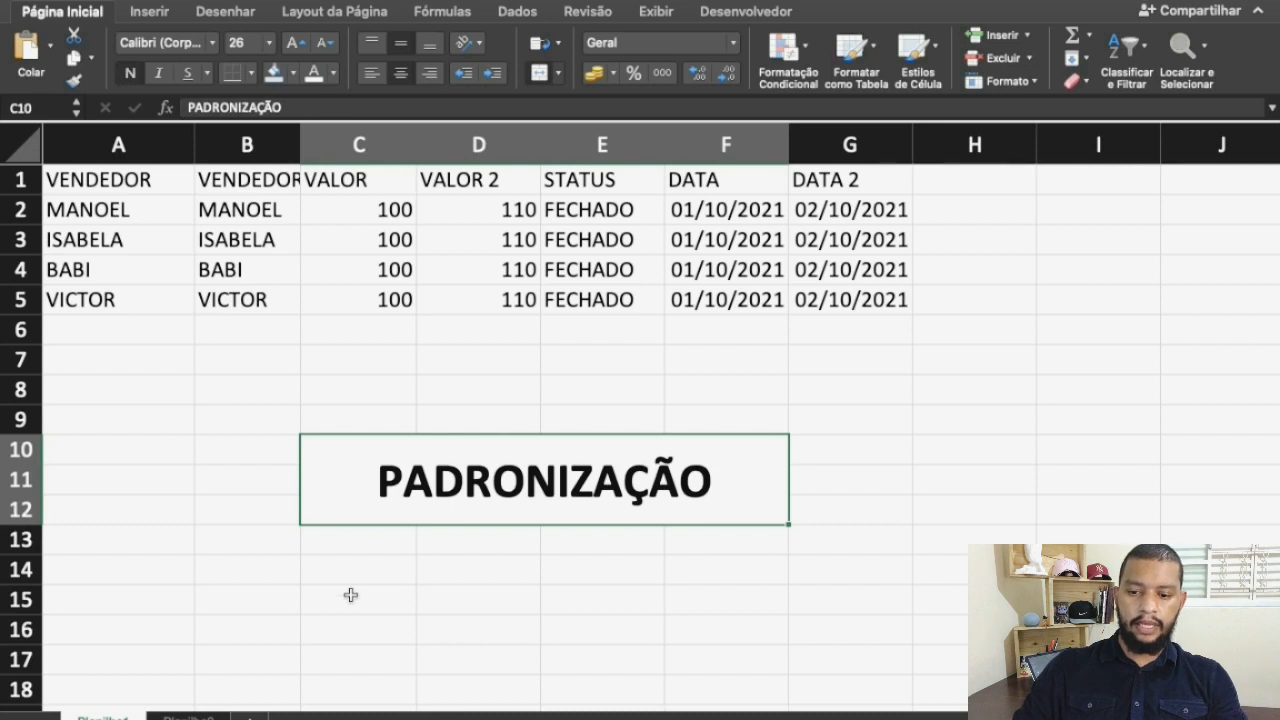
{"action": "left_click", "coordinate": [326, 574]}
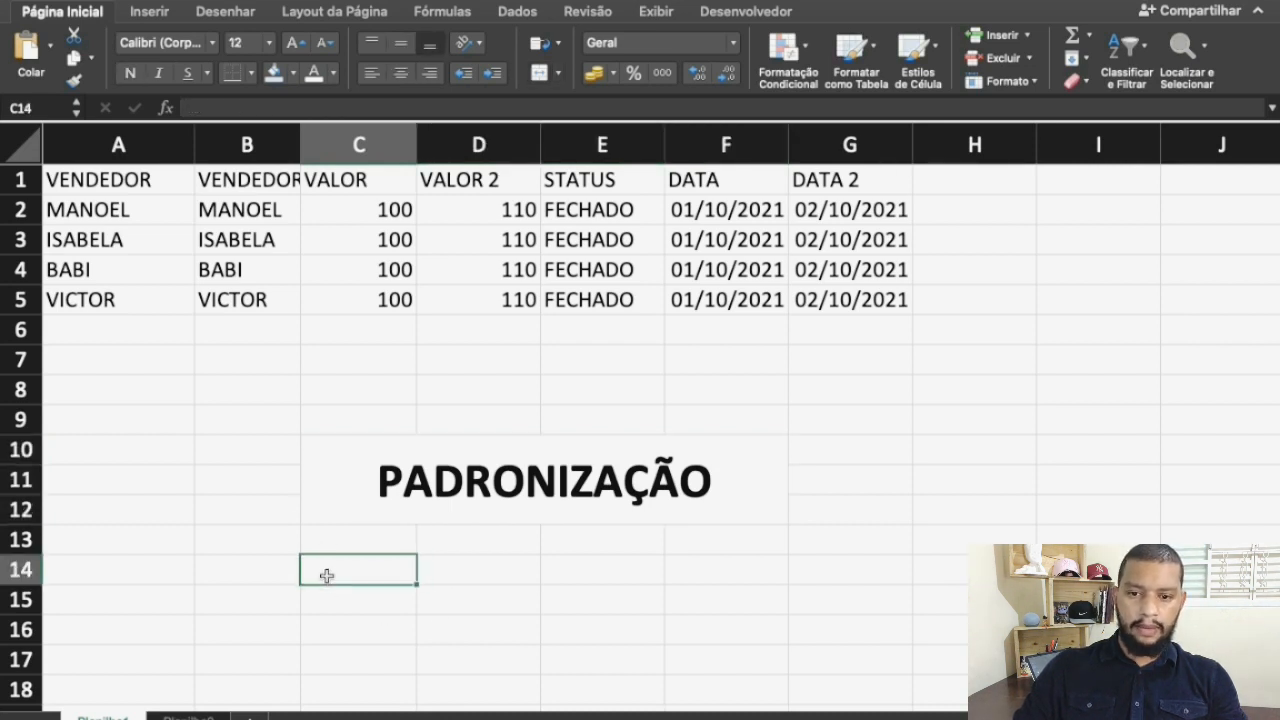
{"action": "left_click", "coordinate": [334, 510]}
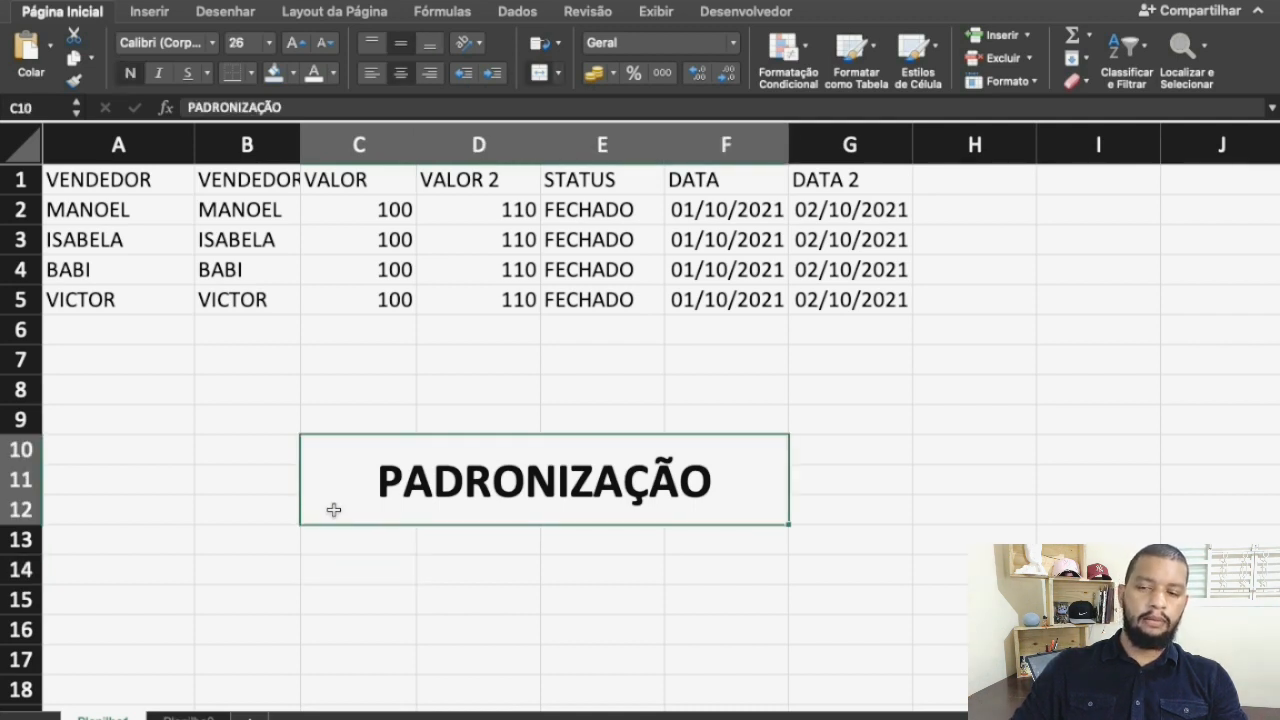
{"action": "key", "text": "super+c"}
{"action": "key", "text": "Escape"}
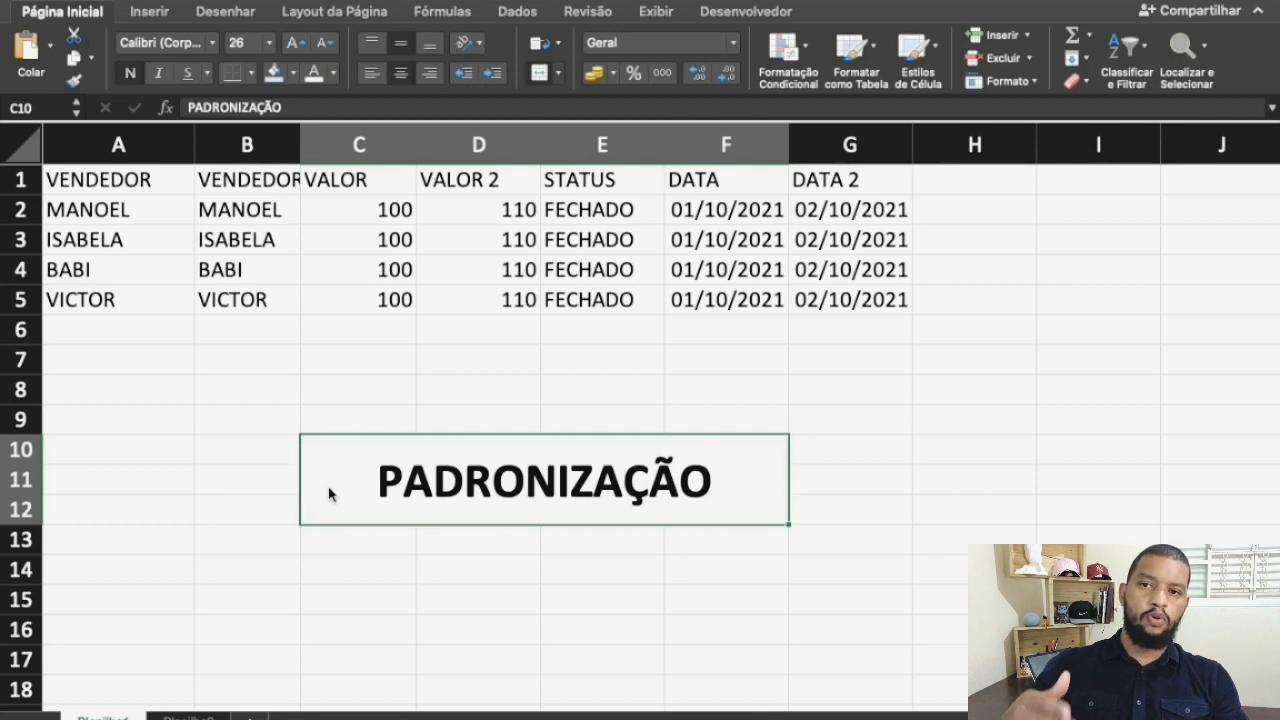
Format the header row A1:G1 with a red fill and a yellow font colour
{"action": "left_click", "coordinate": [85, 176]}
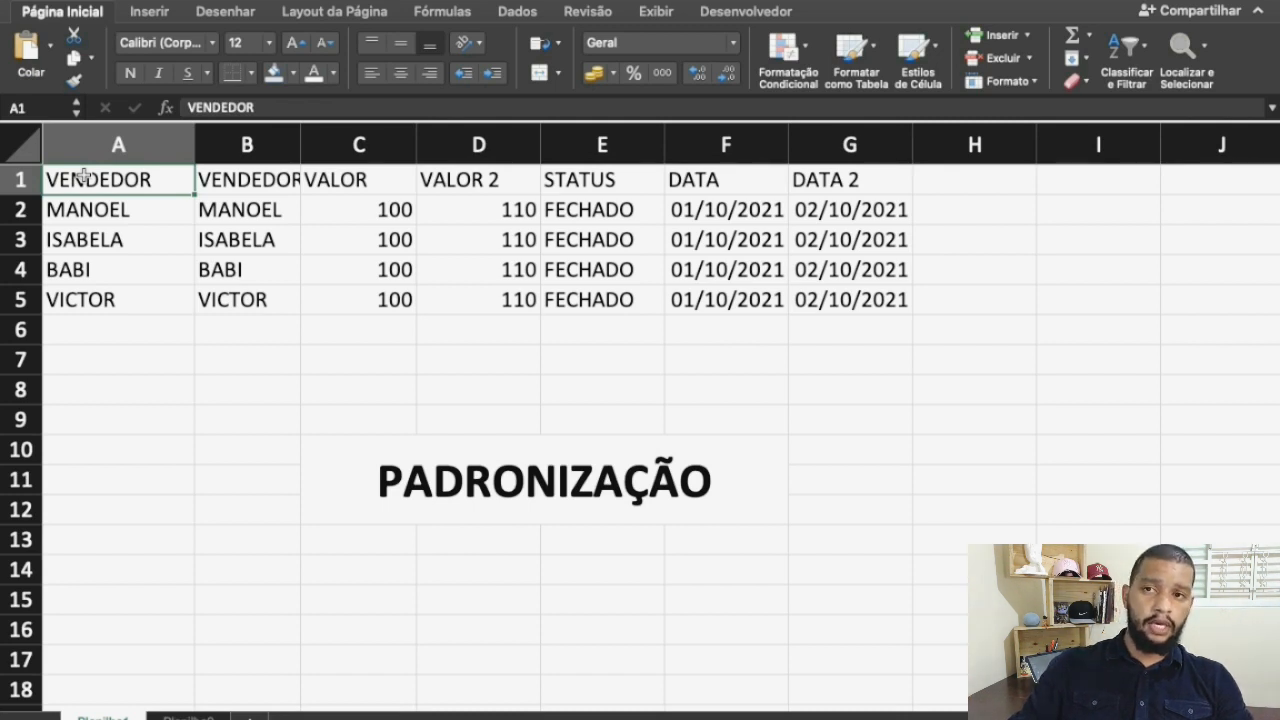
{"action": "left_click_drag", "start_coordinate": [88, 177], "coordinate": [851, 177]}
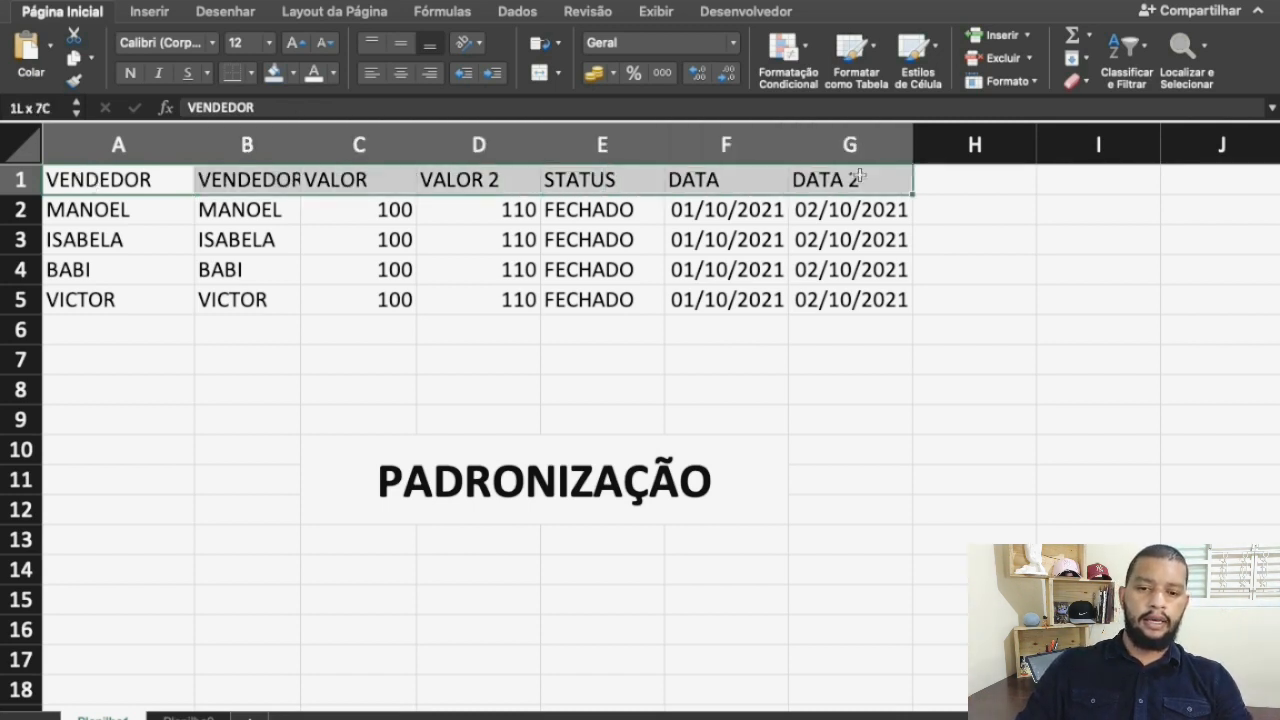
{"action": "left_click", "coordinate": [288, 75]}
{"action": "left_click_drag", "start_coordinate": [90, 178], "coordinate": [860, 176]}
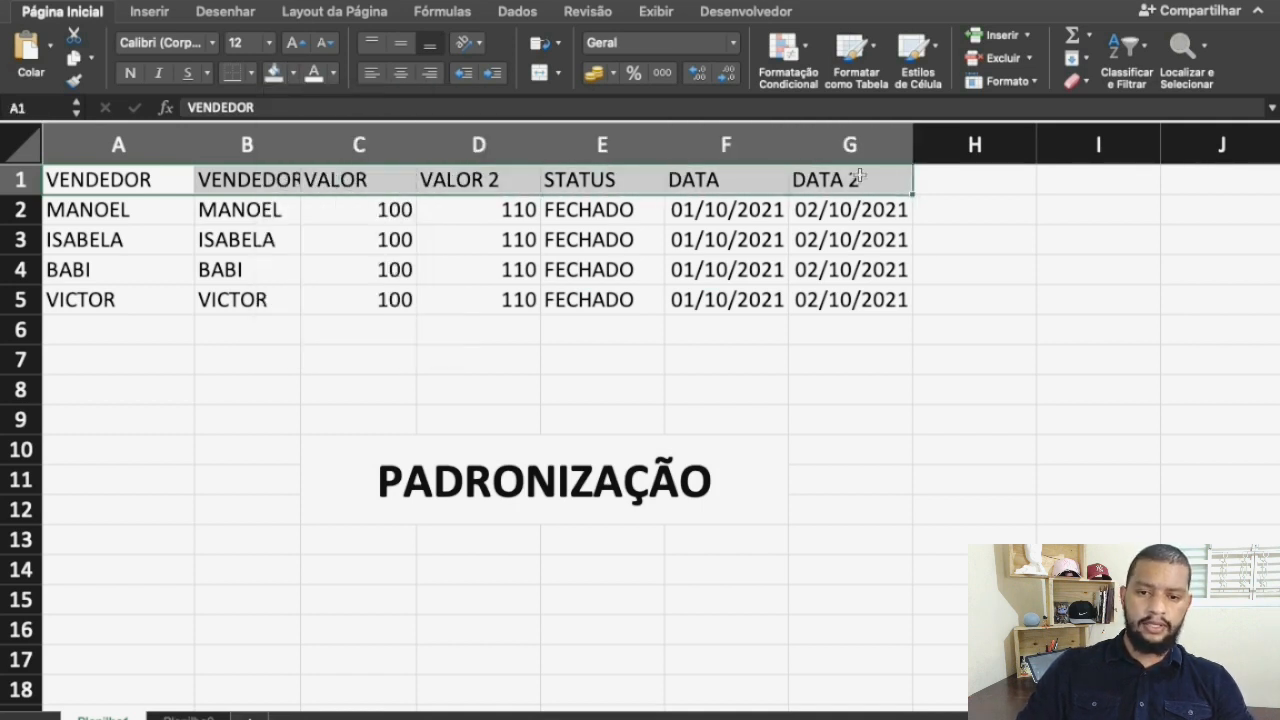
{"action": "left_click", "coordinate": [292, 73]}
{"action": "left_click", "coordinate": [296, 302]}
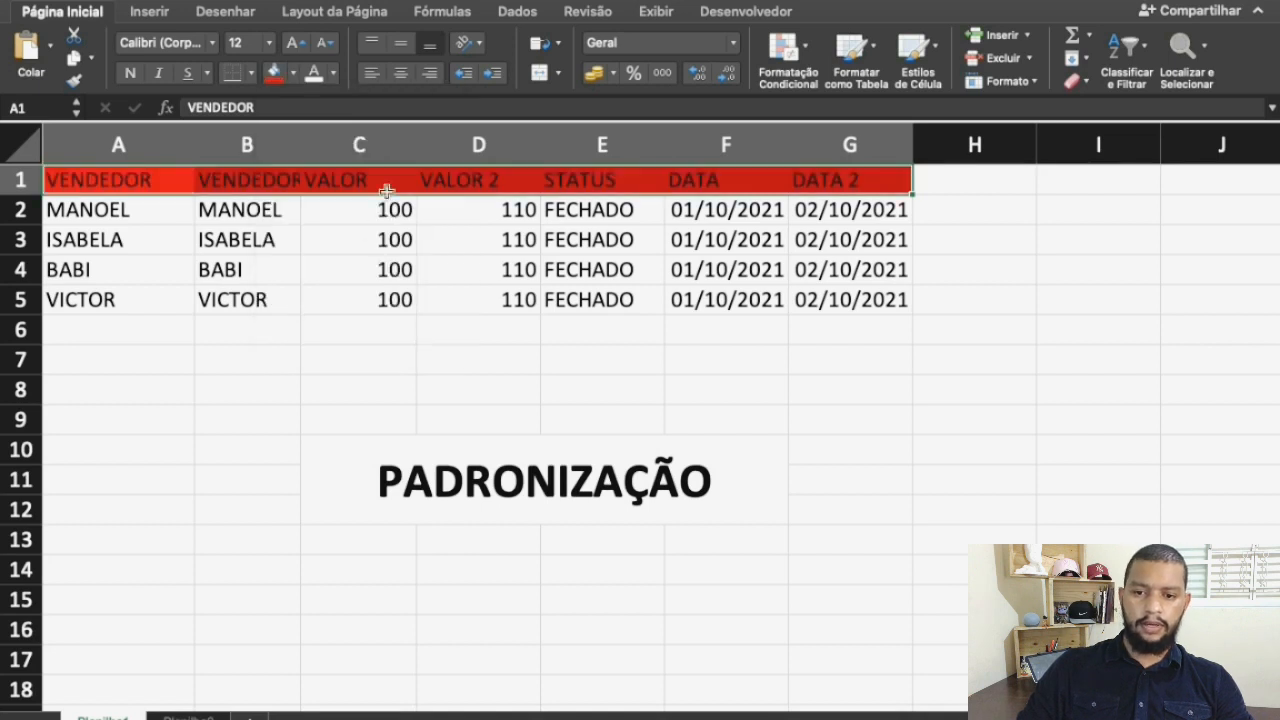
{"action": "left_click", "coordinate": [333, 73]}
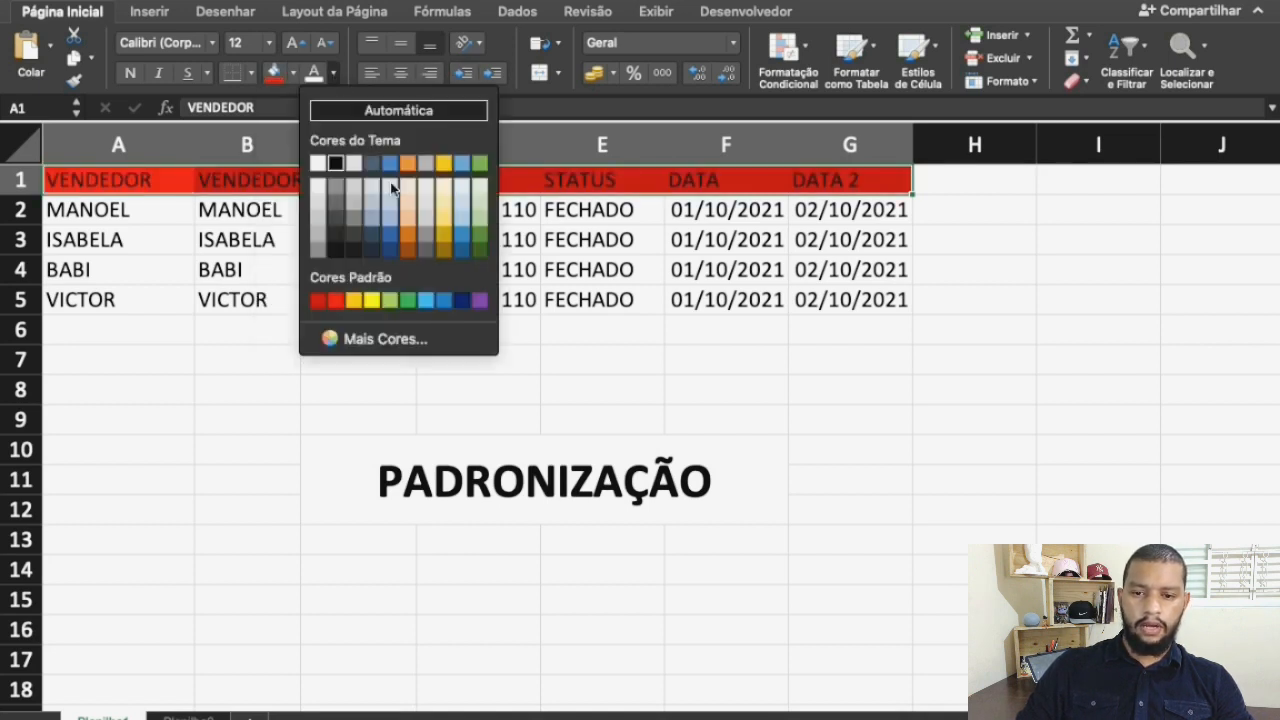
{"action": "left_click", "coordinate": [372, 302]}
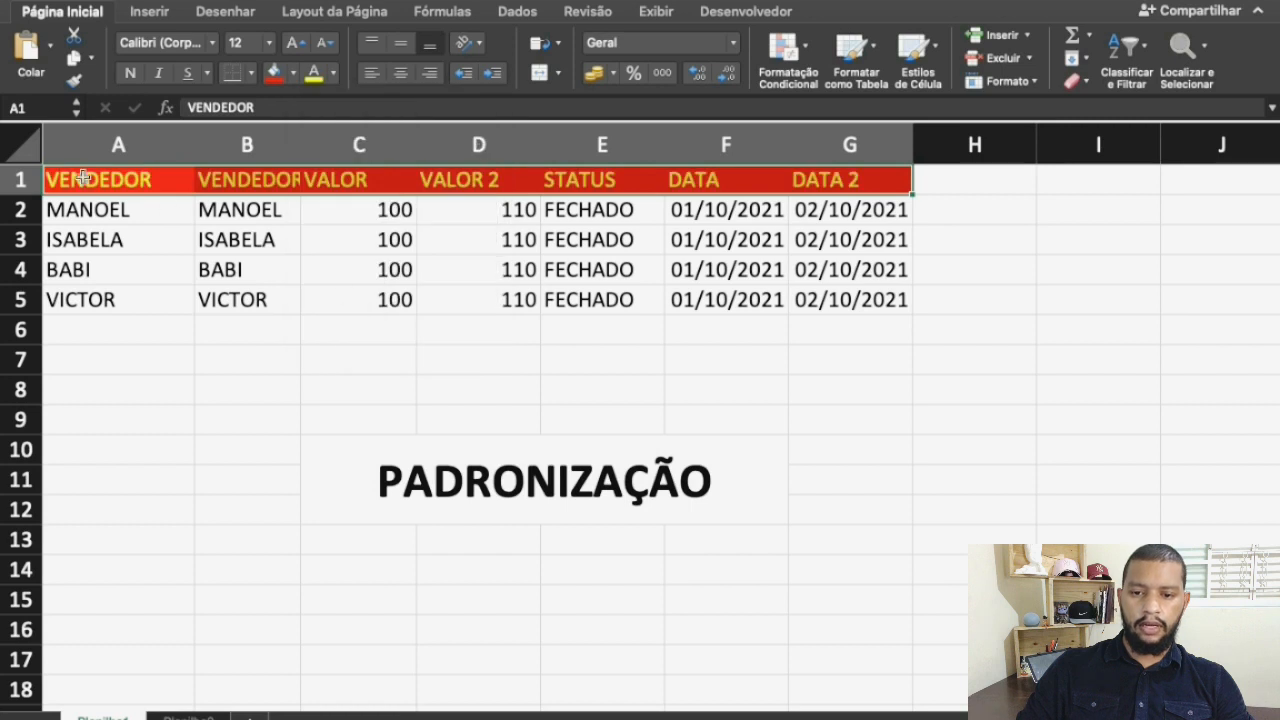
Autofit the width of all columns in the sheet
{"action": "left_click", "coordinate": [21, 144]}
{"action": "double_click", "coordinate": [198, 144]}
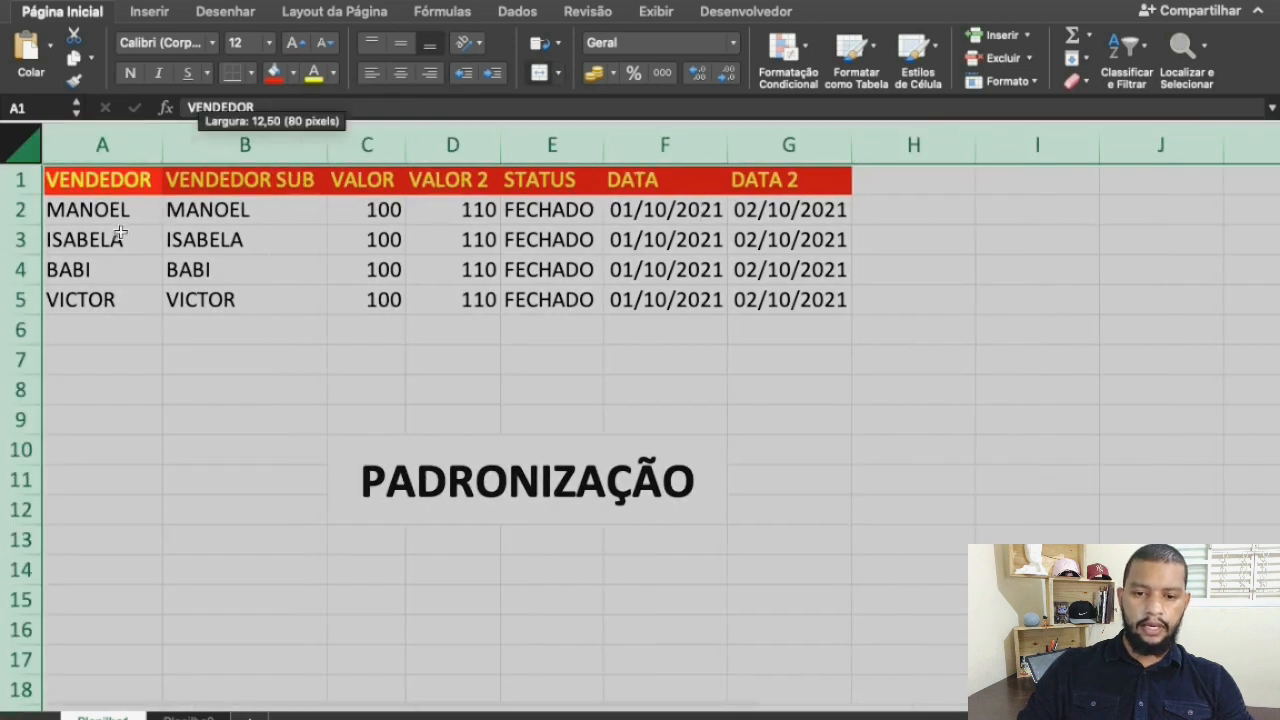
{"action": "left_click", "coordinate": [112, 232]}
Fill the alternate data rows A3:G3 and A5:G5 with a dark grey theme colour
{"action": "left_click_drag", "start_coordinate": [104, 240], "coordinate": [766, 231]}
{"action": "left_click", "coordinate": [293, 73]}
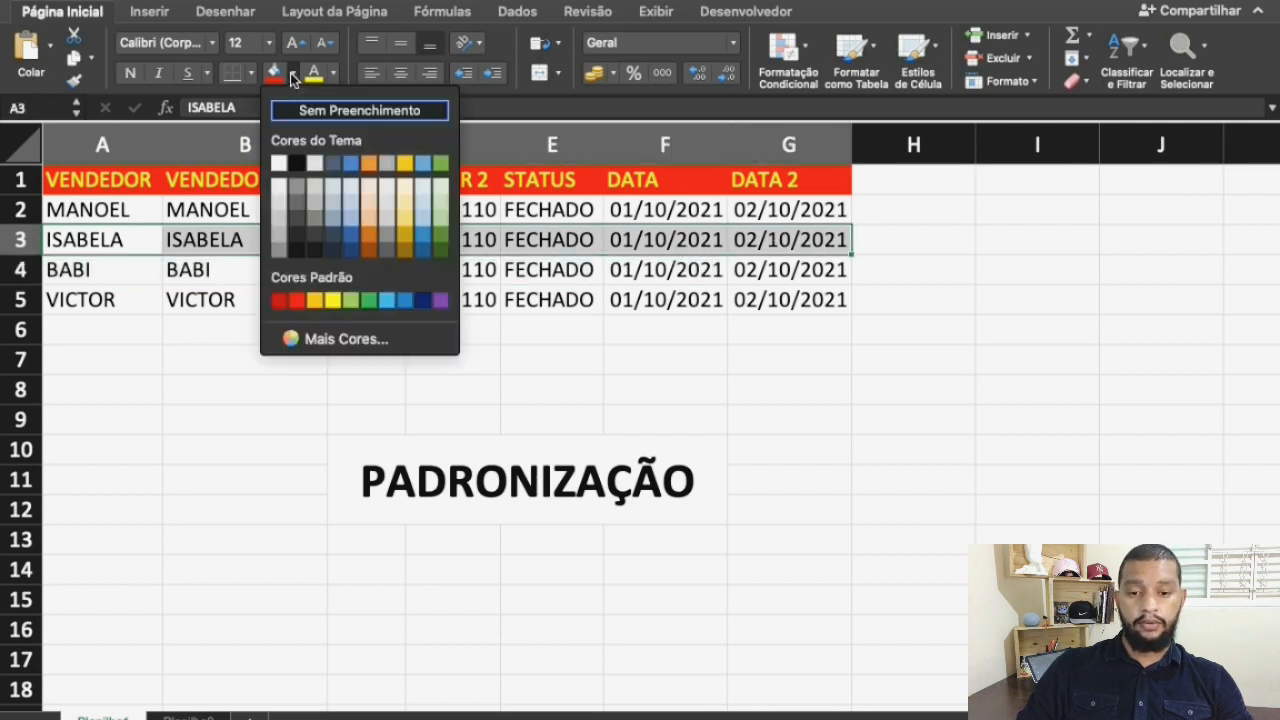
{"action": "left_click", "coordinate": [314, 228]}
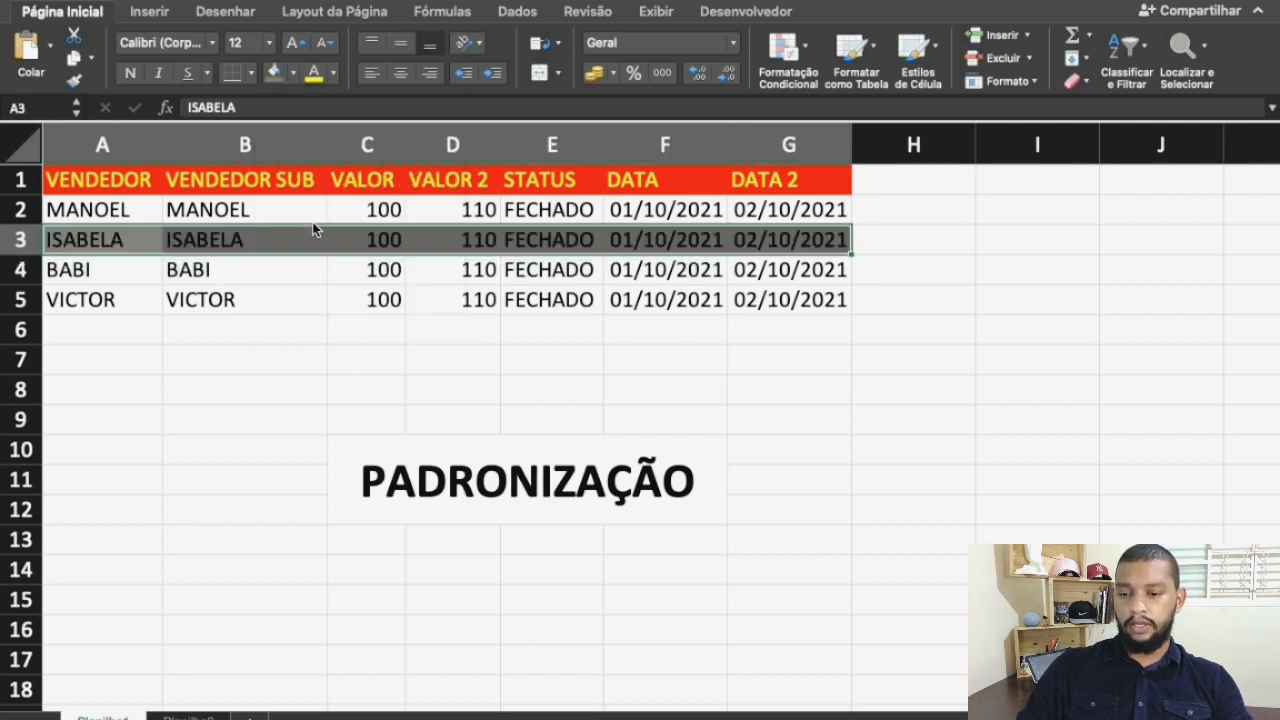
{"action": "left_click", "coordinate": [184, 288]}
{"action": "left_click_drag", "start_coordinate": [96, 296], "coordinate": [797, 303]}
{"action": "left_click", "coordinate": [276, 72]}
{"action": "left_click", "coordinate": [223, 379]}
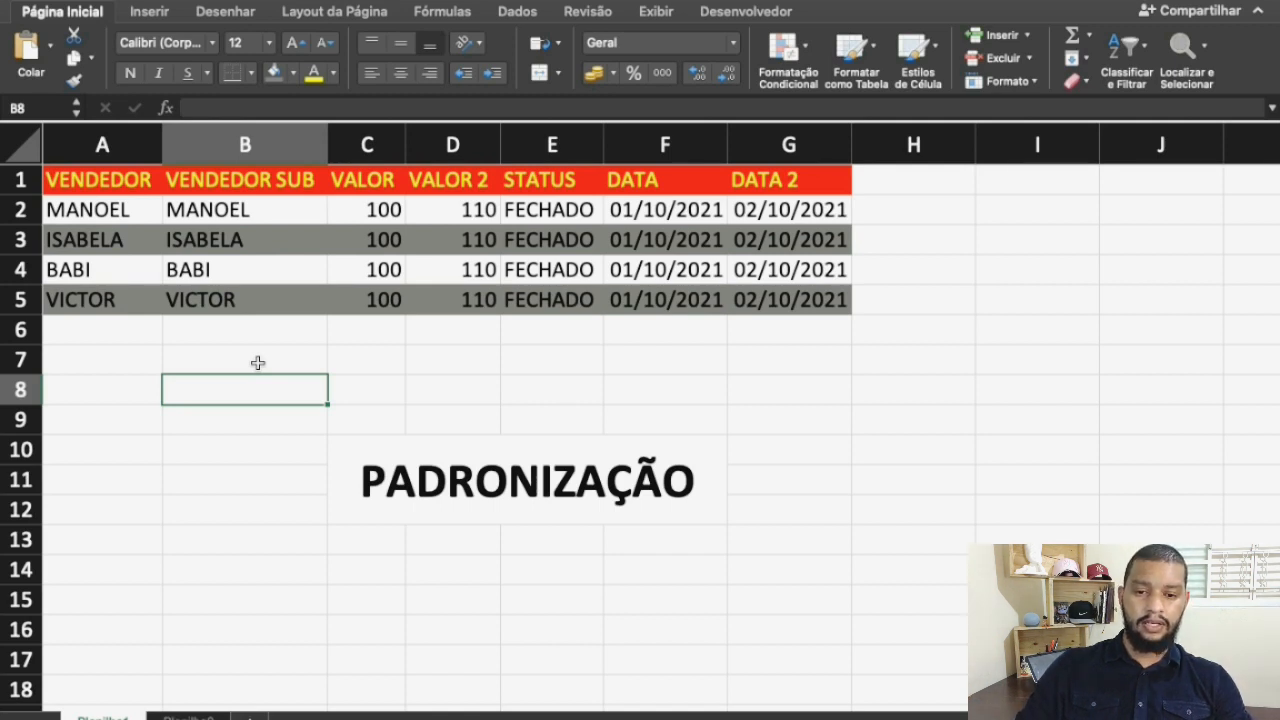
Set the font colour of the data cells A2:G5 to the standard light blue
{"action": "left_click_drag", "start_coordinate": [97, 212], "coordinate": [817, 294]}
{"action": "left_click", "coordinate": [333, 73]}
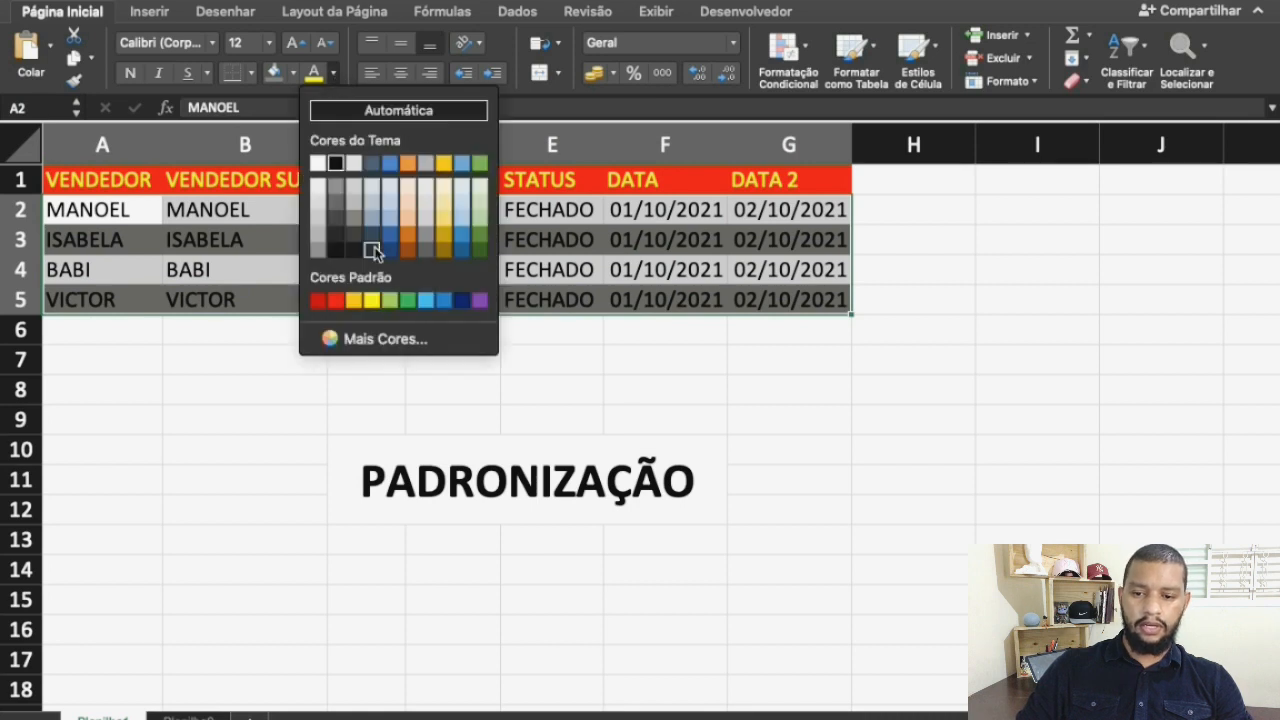
{"action": "left_click", "coordinate": [427, 301]}
{"action": "left_click", "coordinate": [836, 416]}
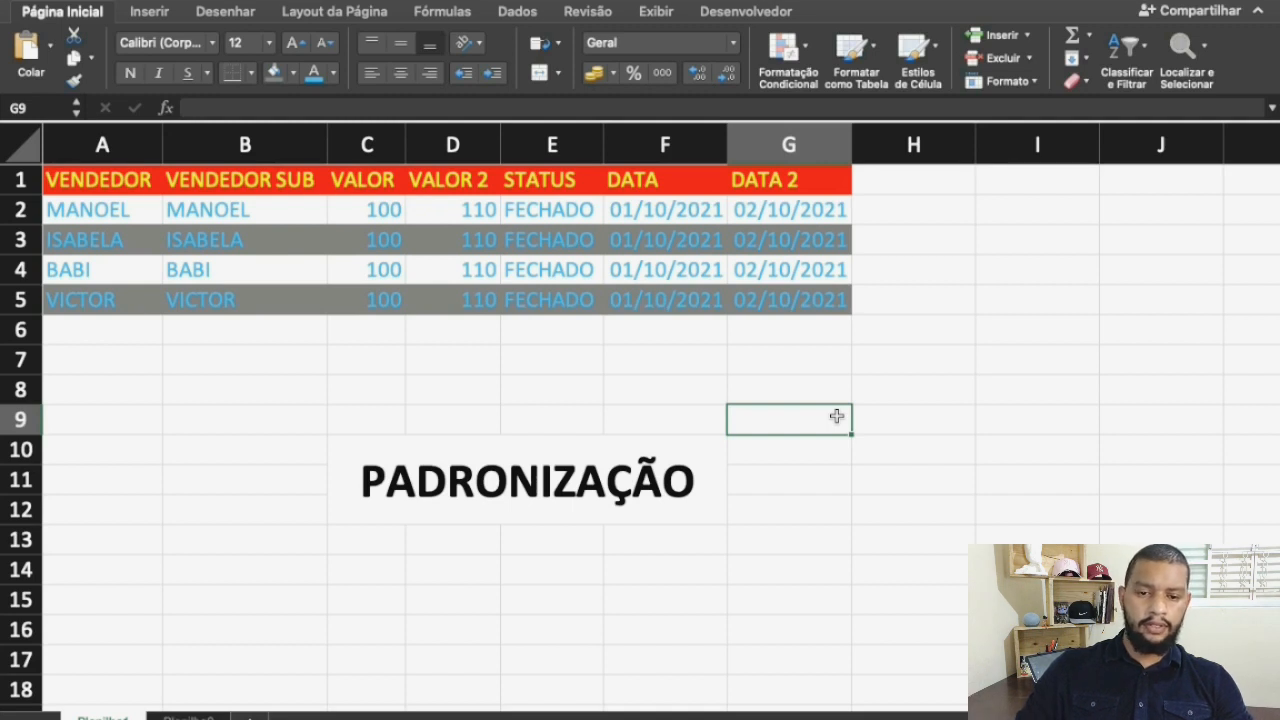
Copy the whole of row 5 and paste it into row 6
{"action": "left_click", "coordinate": [18, 304]}
{"action": "key", "text": "ctrl+c"}
{"action": "left_click", "coordinate": [50, 322]}
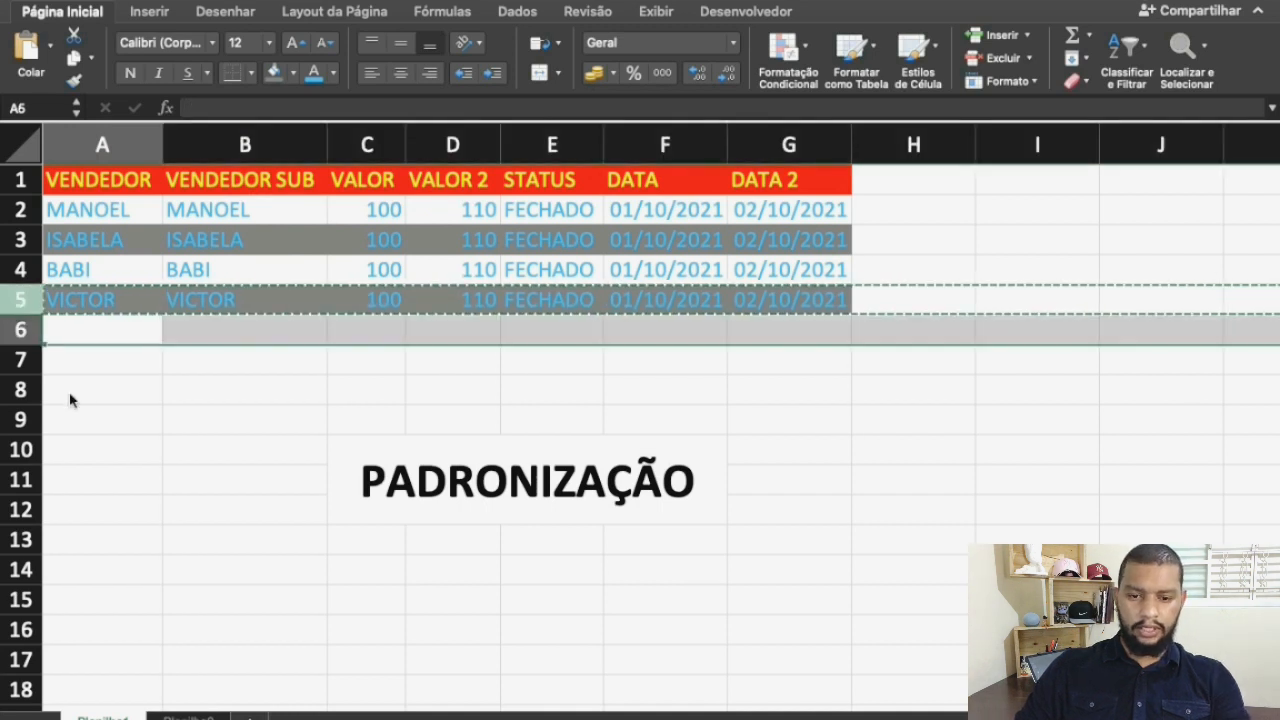
{"action": "key", "text": "ctrl+v"}
{"action": "left_click", "coordinate": [91, 386]}
{"action": "key", "text": "Escape"}
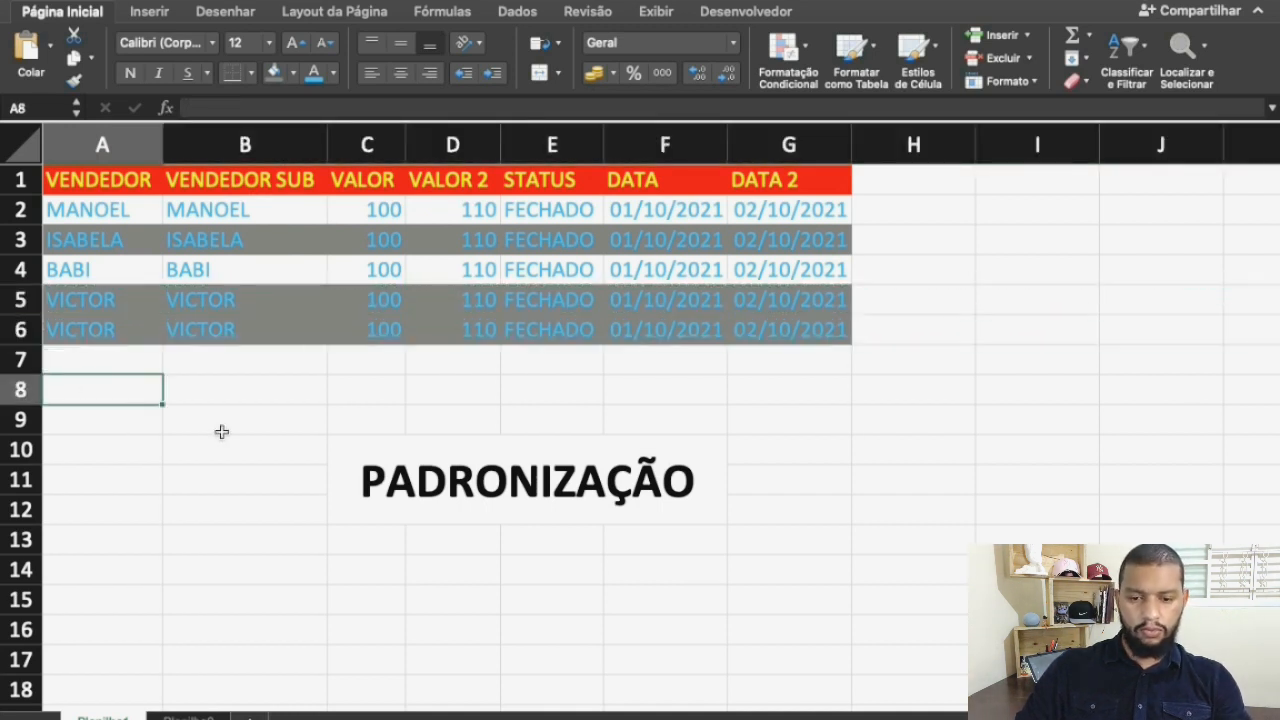
Remove the fill from the cells E5:G6
{"action": "left_click_drag", "start_coordinate": [519, 306], "coordinate": [794, 329]}
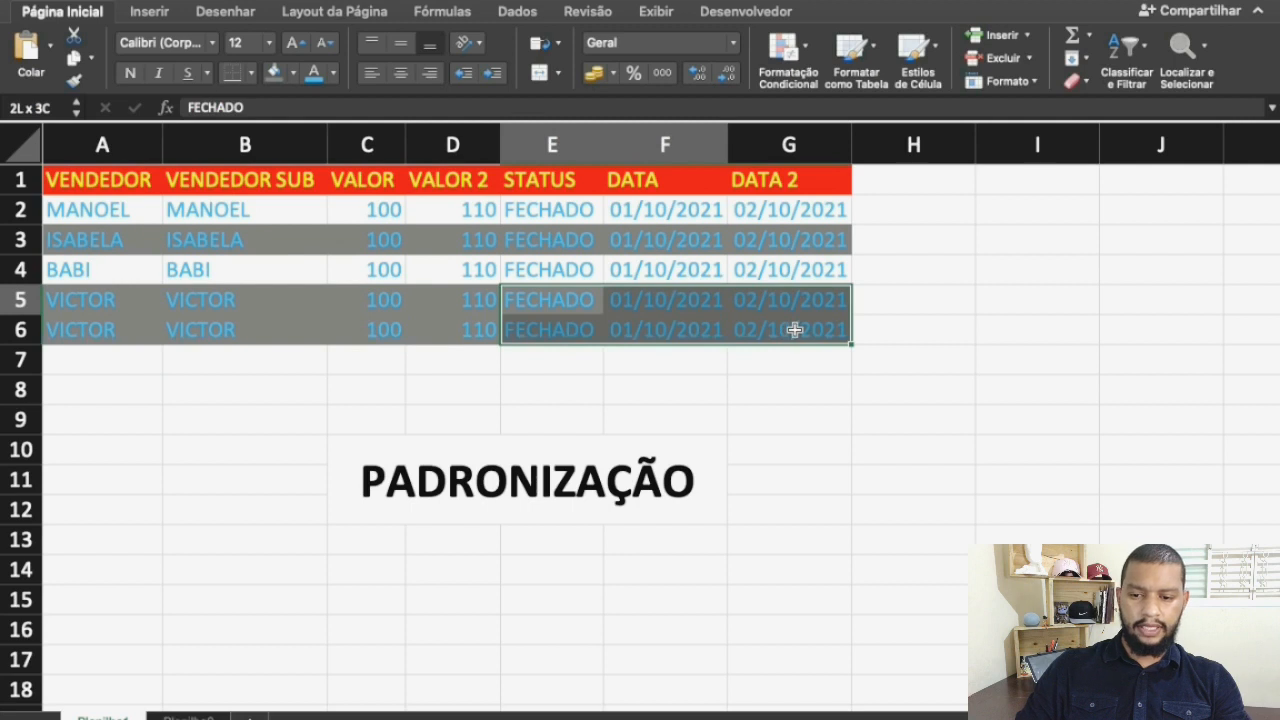
{"action": "left_click", "coordinate": [293, 73]}
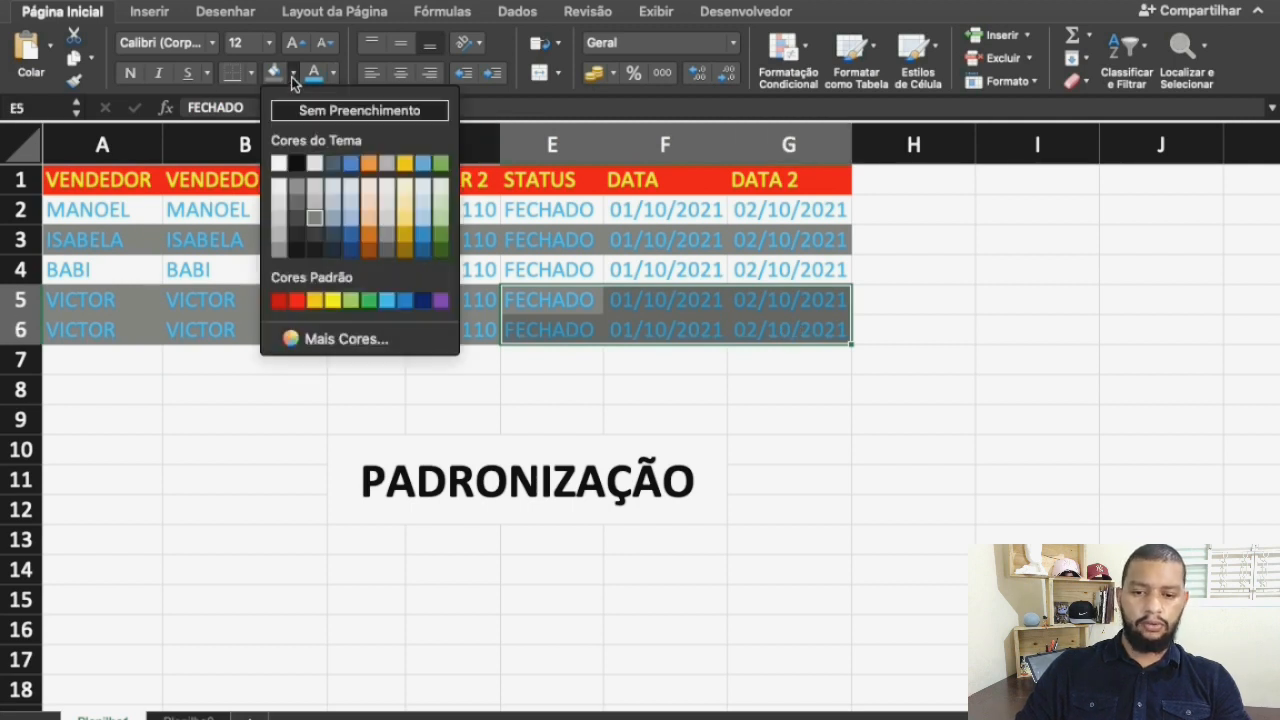
{"action": "left_click", "coordinate": [315, 110]}
{"action": "left_click", "coordinate": [300, 458]}
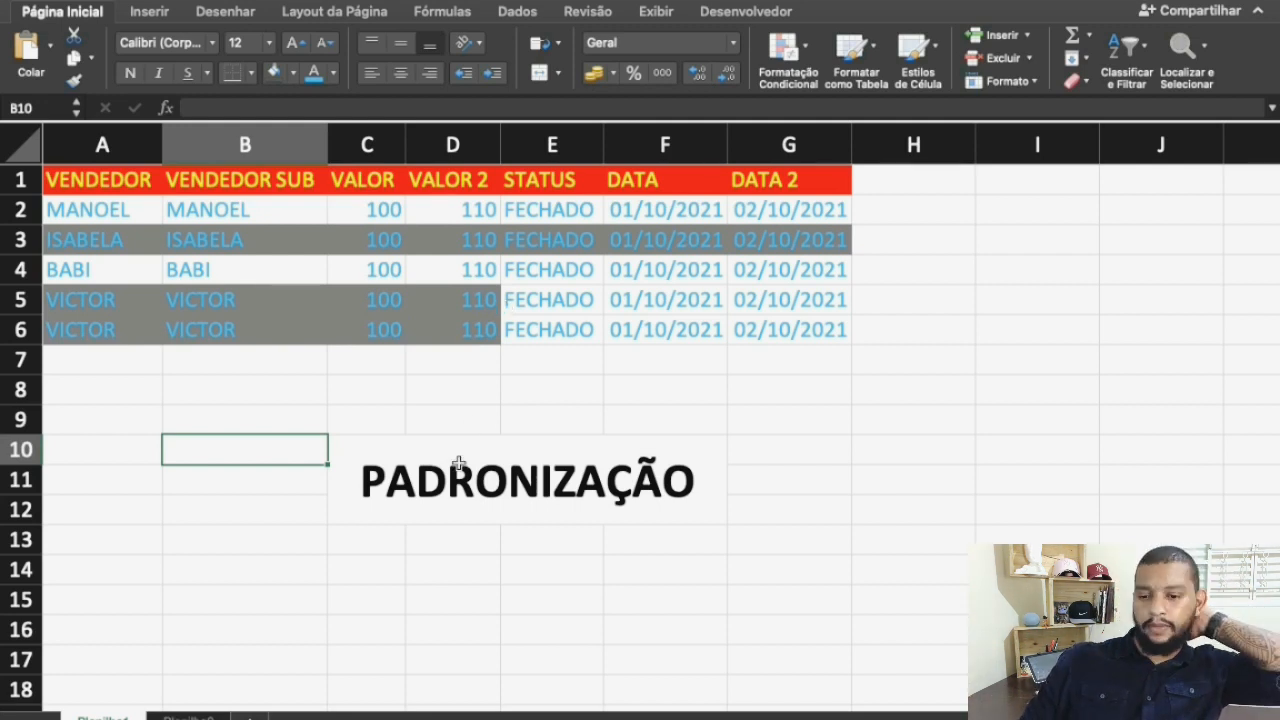
Copy the merged PADRONIZAÇÃO title to C14 and change the copy's text to FORMATAÇÃO
{"action": "left_click", "coordinate": [350, 478]}
{"action": "key", "text": "super+c"}
{"action": "left_click", "coordinate": [343, 562]}
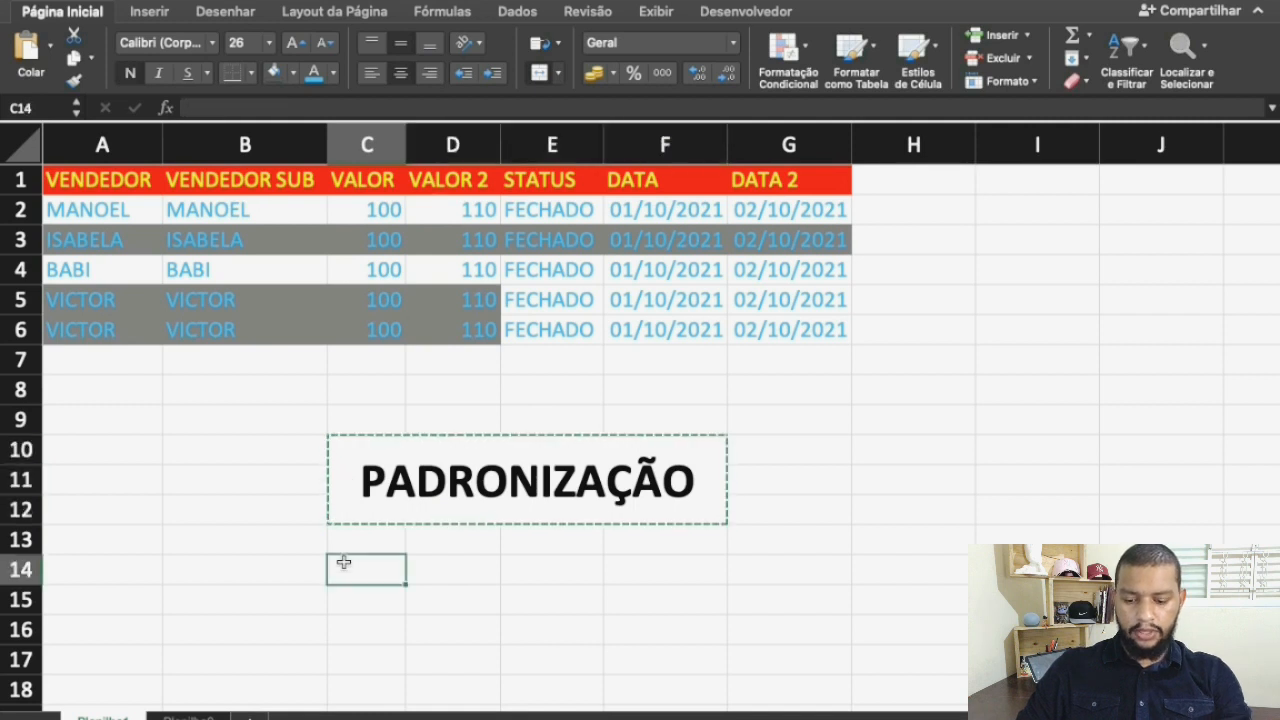
{"action": "key", "text": "super+v"}
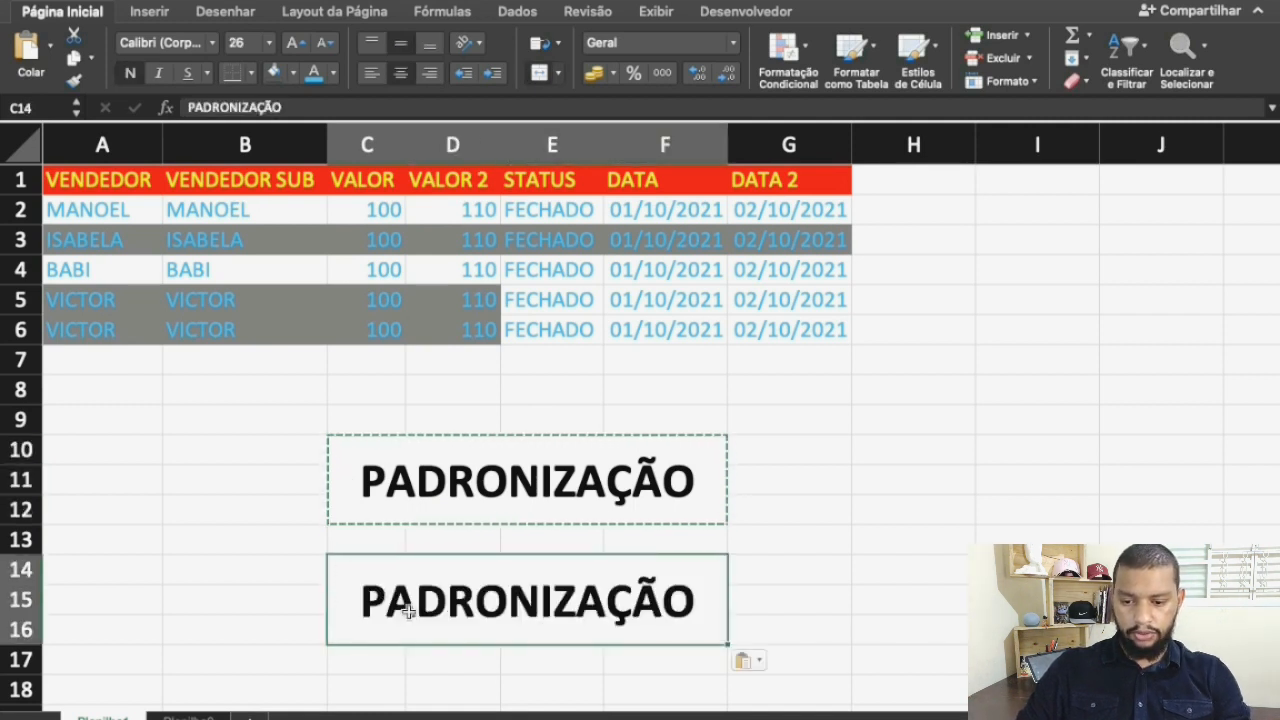
{"action": "double_click", "coordinate": [409, 612]}
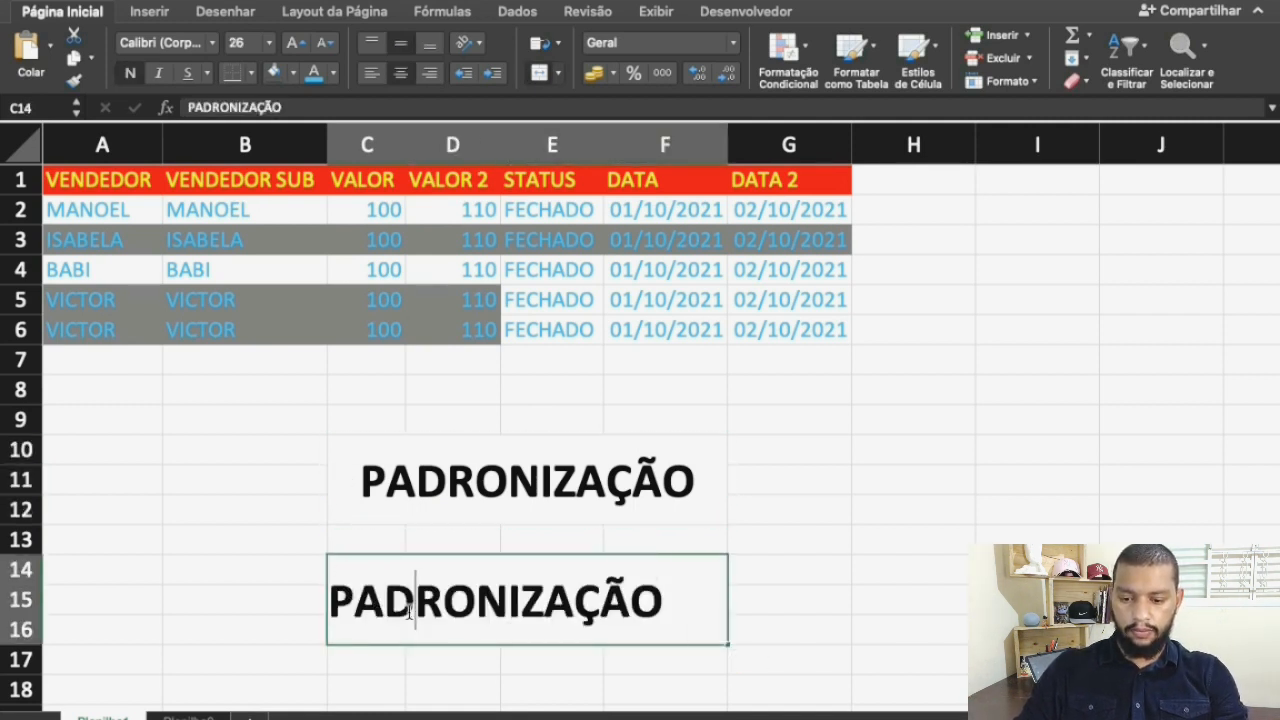
{"action": "double_click", "coordinate": [409, 612]}
{"action": "type", "text": "F"}
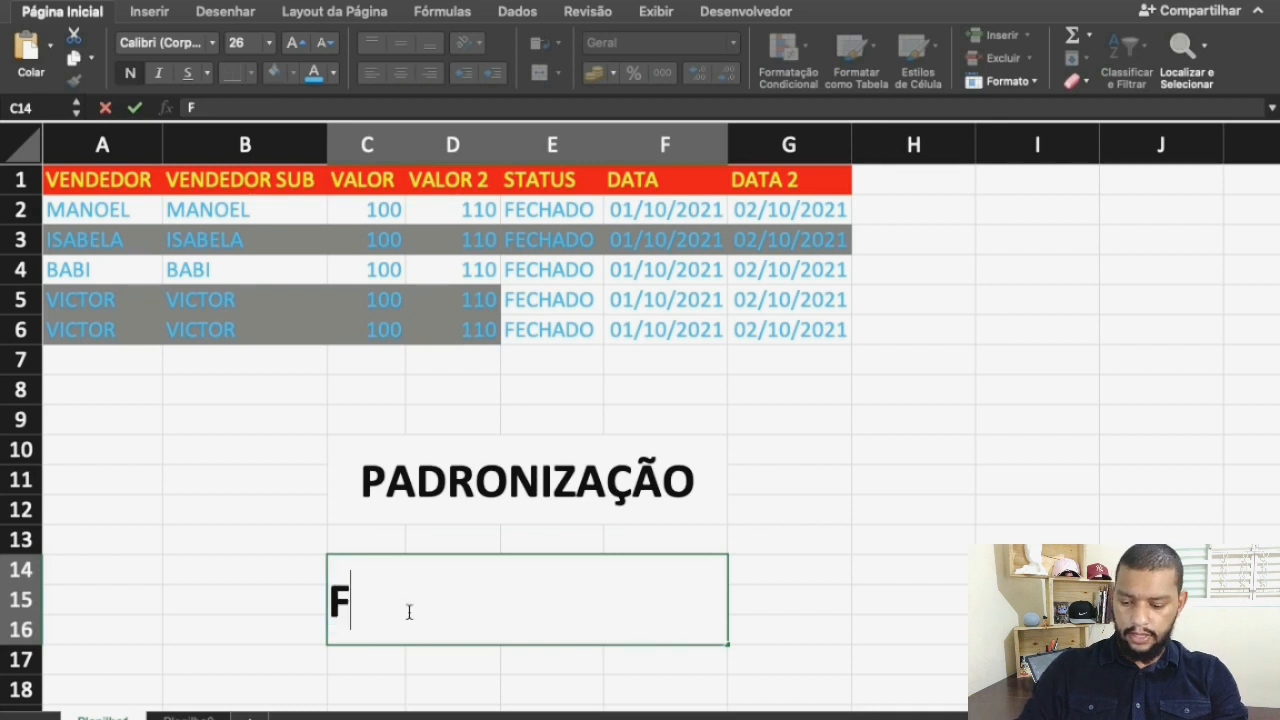
{"action": "type", "text": "ORMATAÇÃO"}
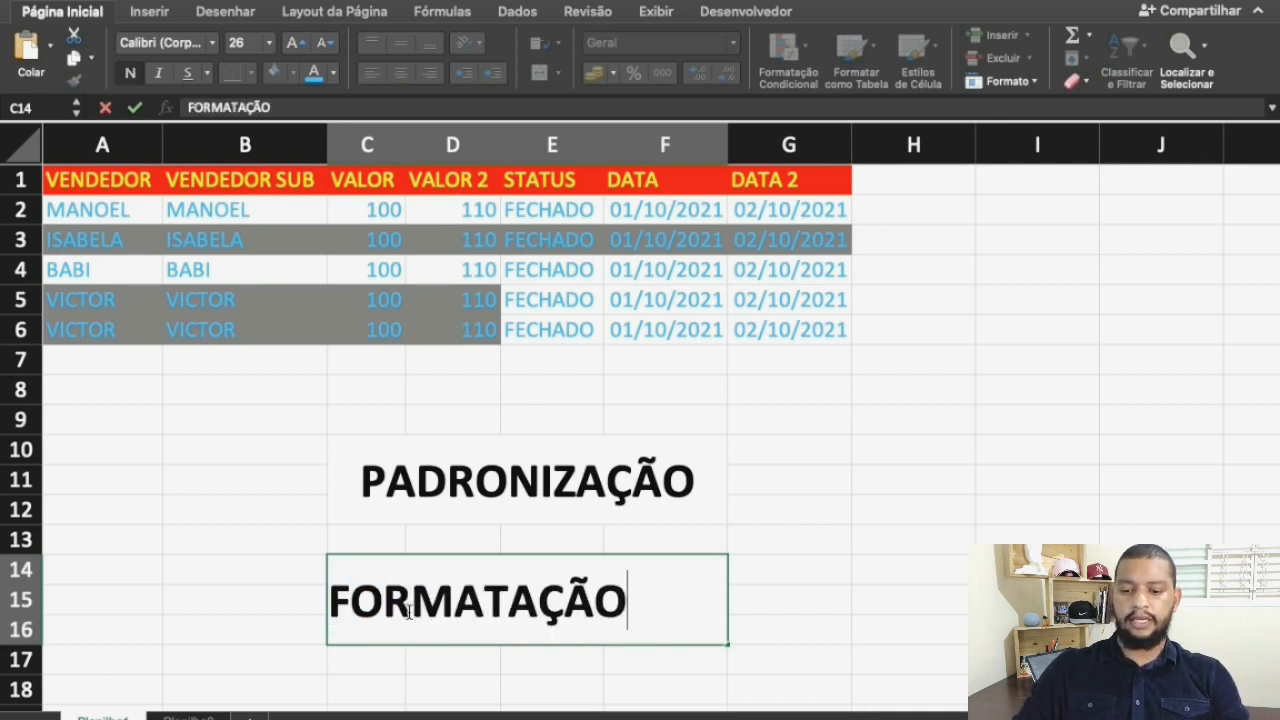
{"action": "key", "text": "Return"}
{"action": "left_click", "coordinate": [251, 567]}
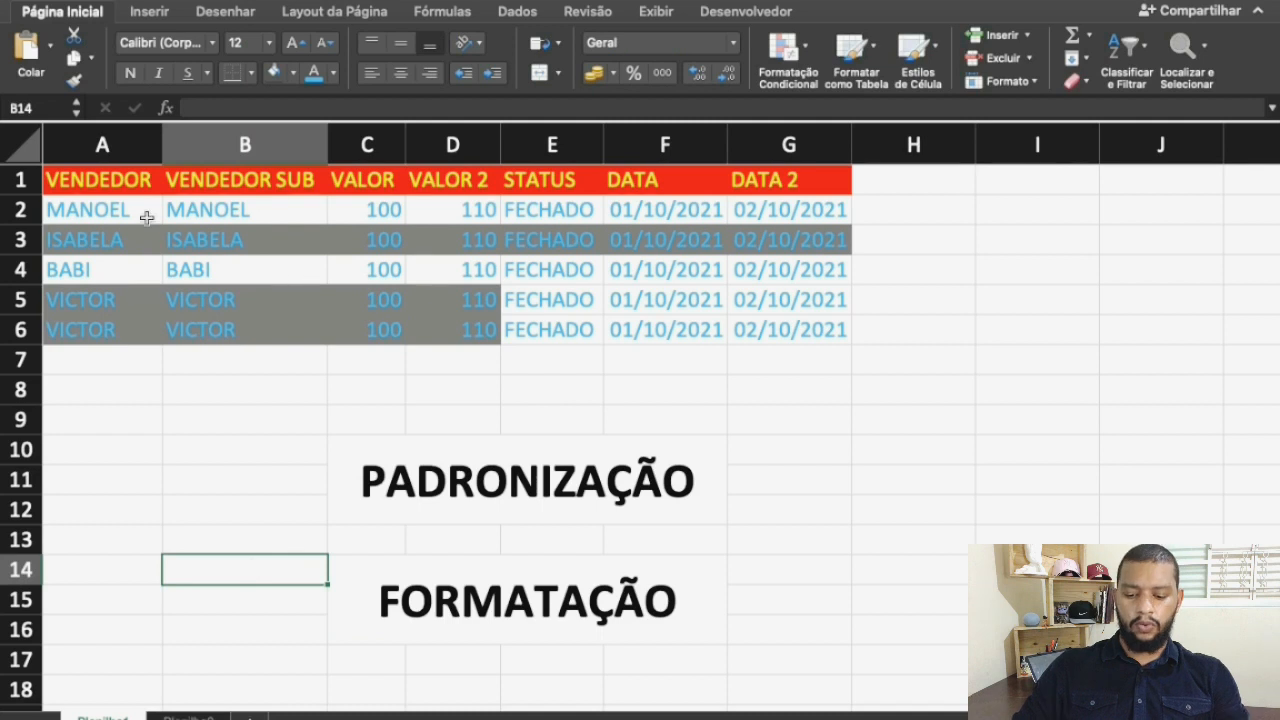
Remove the fill from the table A1:G6 and set its font colour to black
{"action": "left_click", "coordinate": [111, 186]}
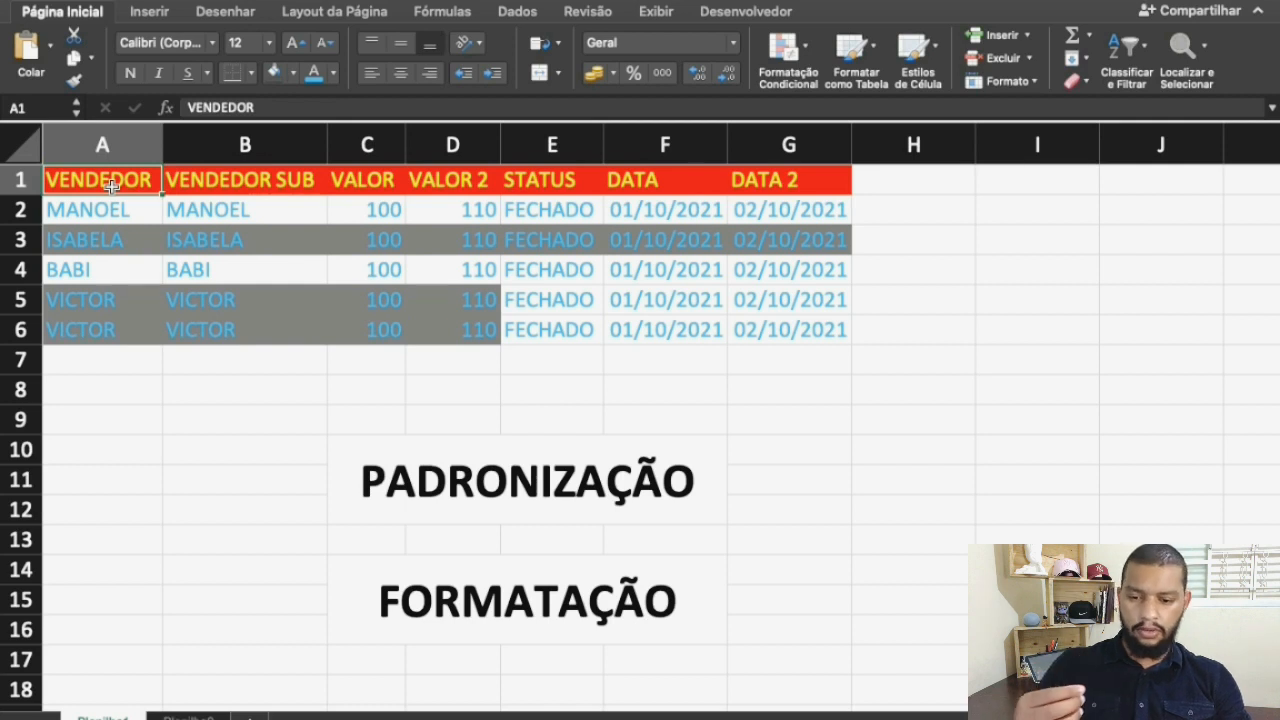
{"action": "left_click_drag", "start_coordinate": [111, 186], "coordinate": [794, 320]}
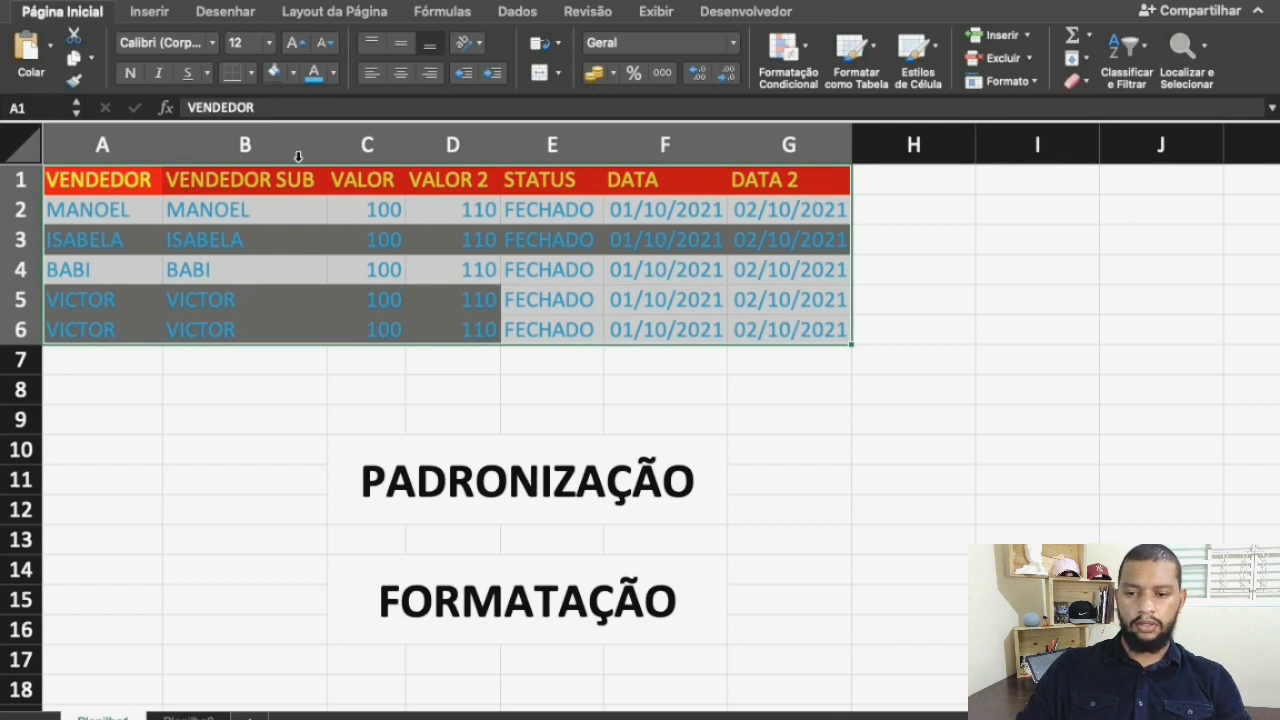
{"action": "left_click", "coordinate": [293, 73]}
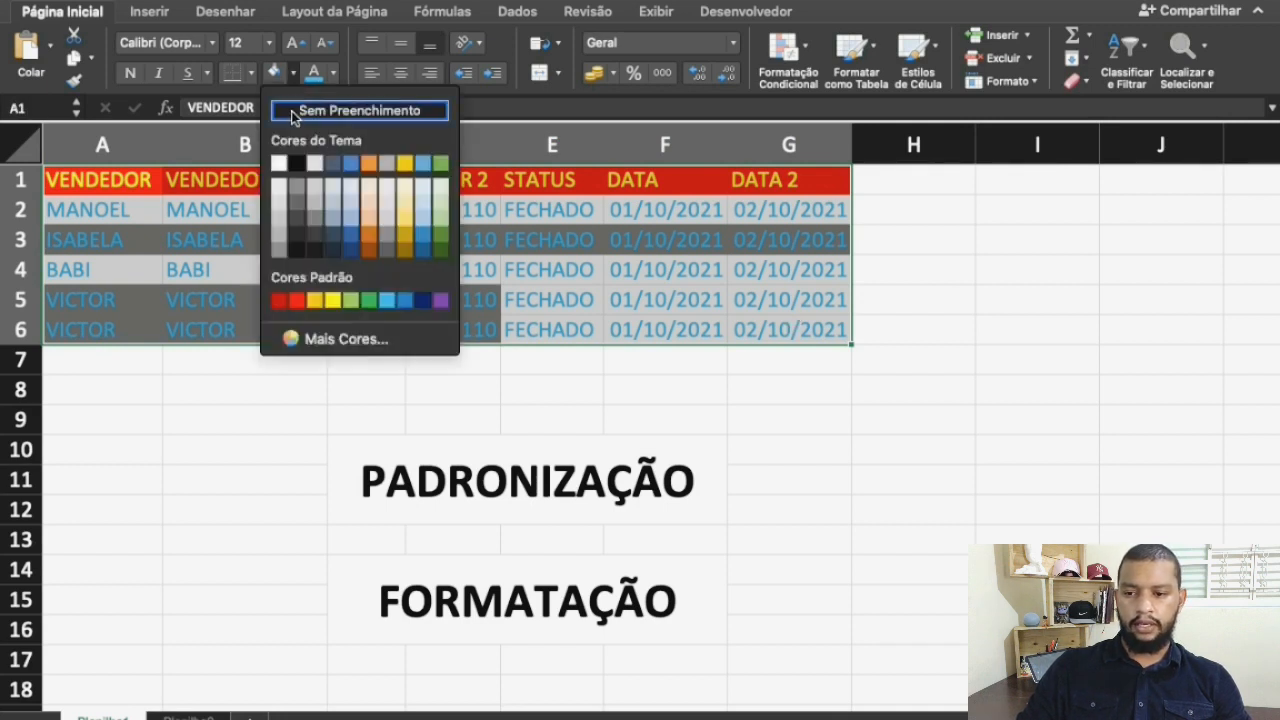
{"action": "left_click", "coordinate": [293, 111]}
{"action": "left_click", "coordinate": [336, 80]}
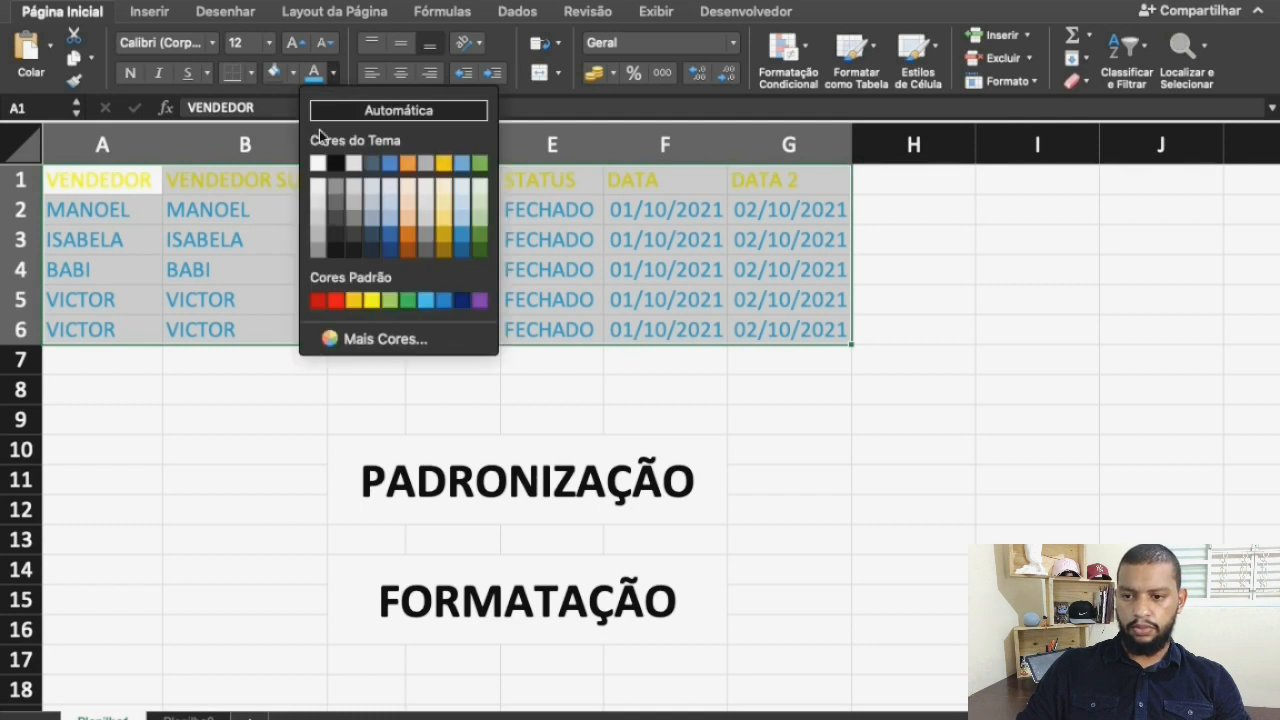
{"action": "left_click", "coordinate": [331, 162]}
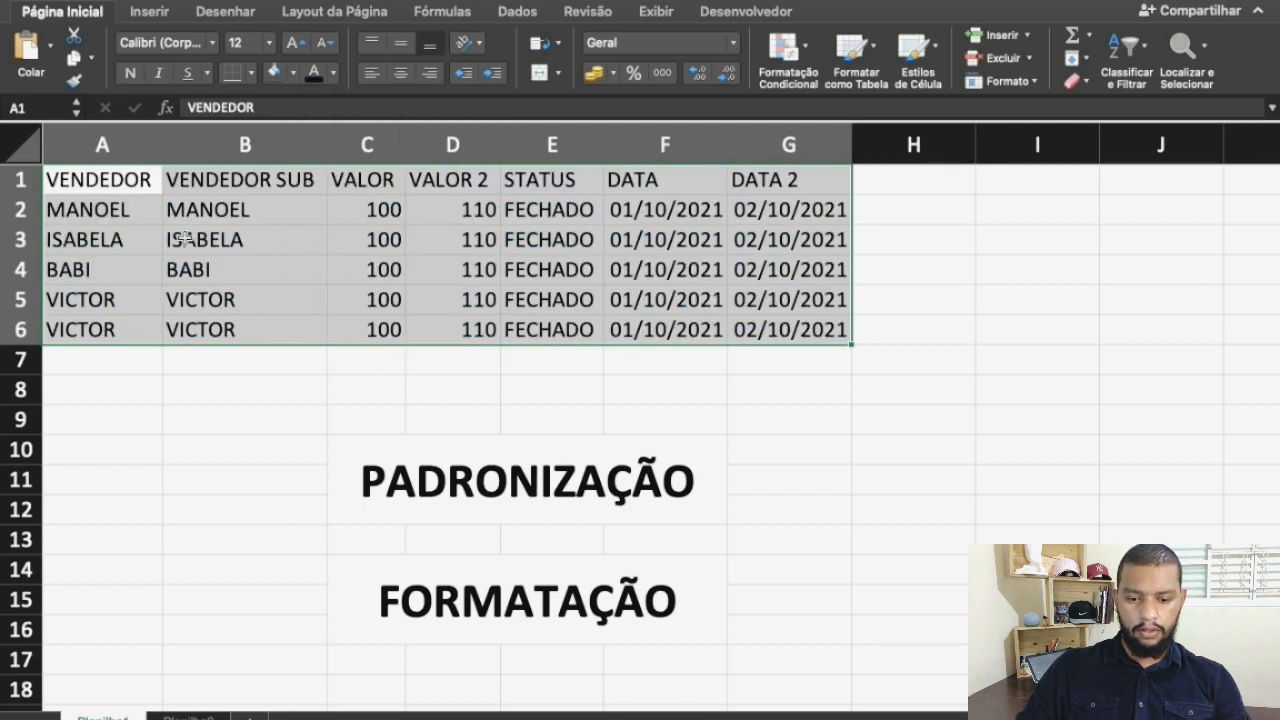
Undo the last font colour and fill changes to the table
{"action": "left_click", "coordinate": [117, 179]}
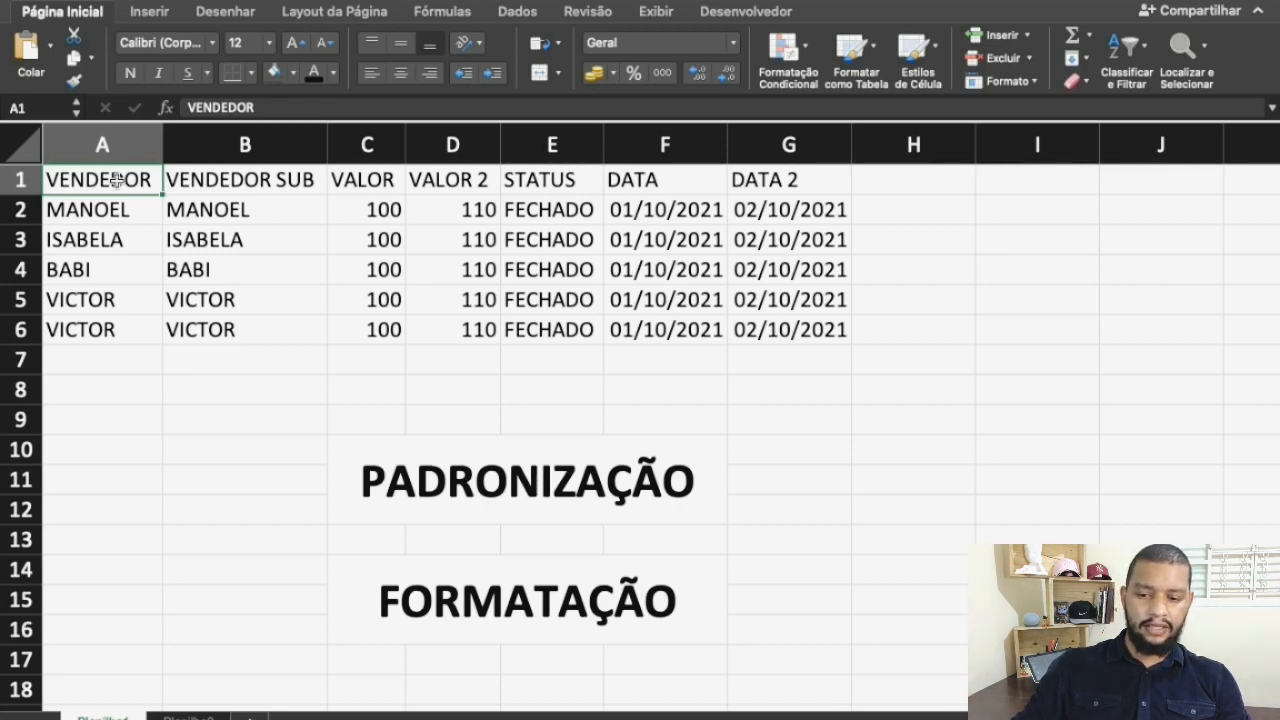
{"action": "key", "text": "super+z"}
{"action": "key", "text": "super+z"}
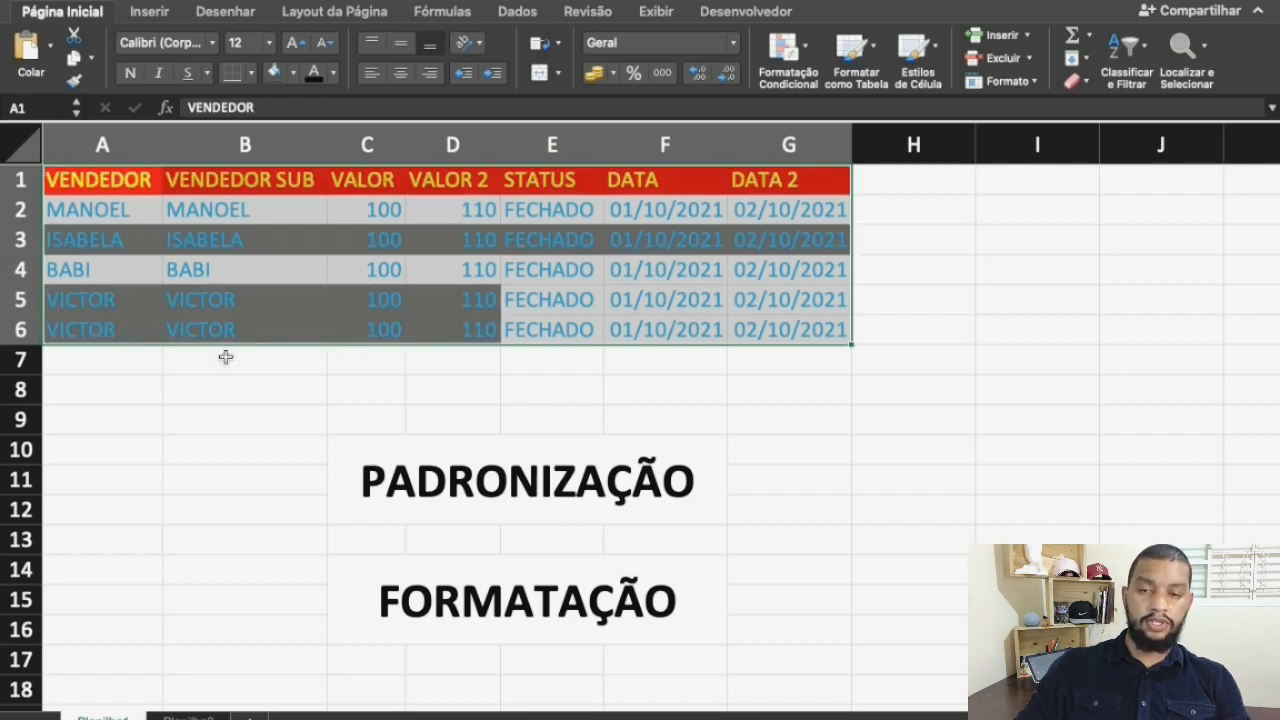
{"action": "left_click", "coordinate": [164, 424]}
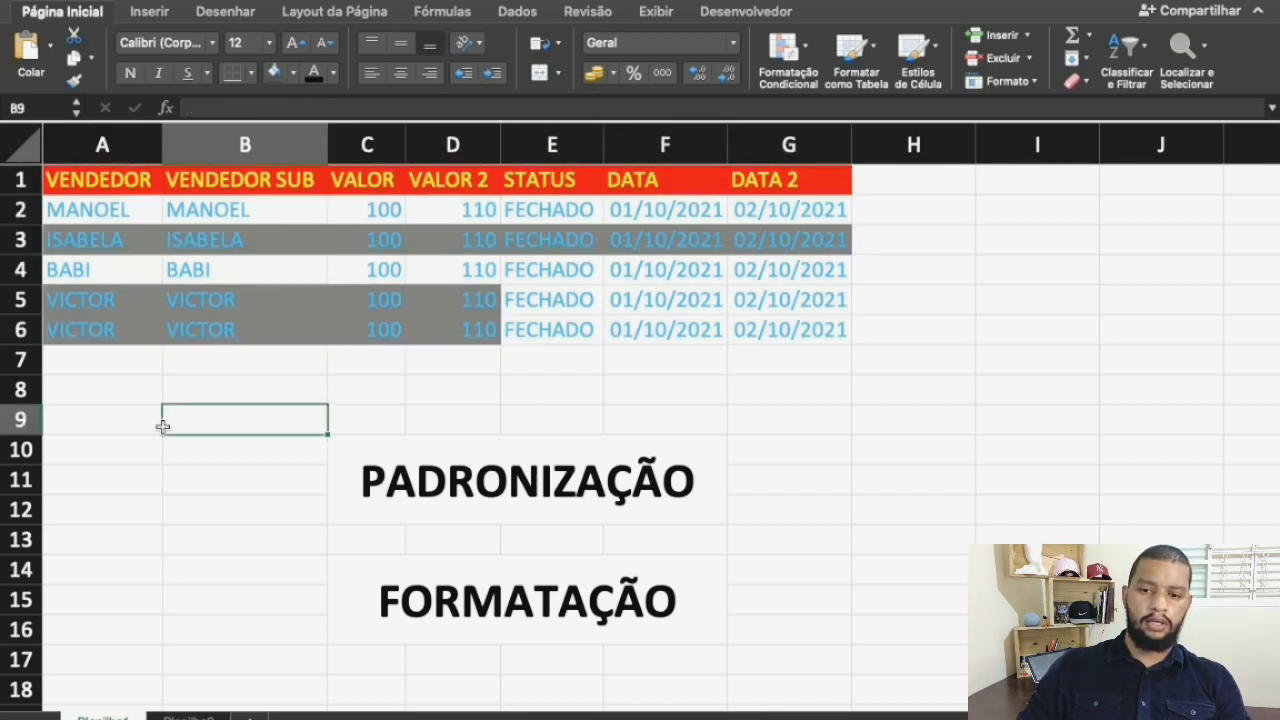
Remove the fill from the table A1:G6 and set its font colour to black
{"action": "left_click", "coordinate": [105, 179]}
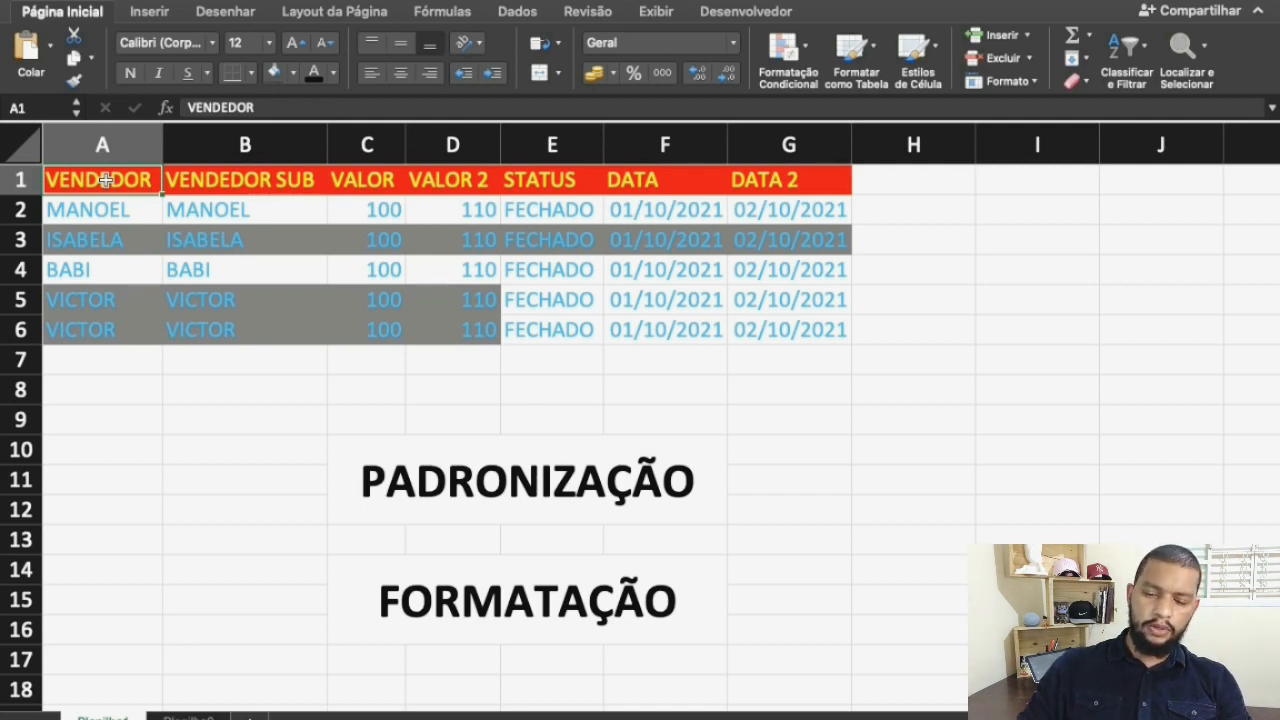
{"action": "left_click_drag", "start_coordinate": [119, 184], "coordinate": [790, 330]}
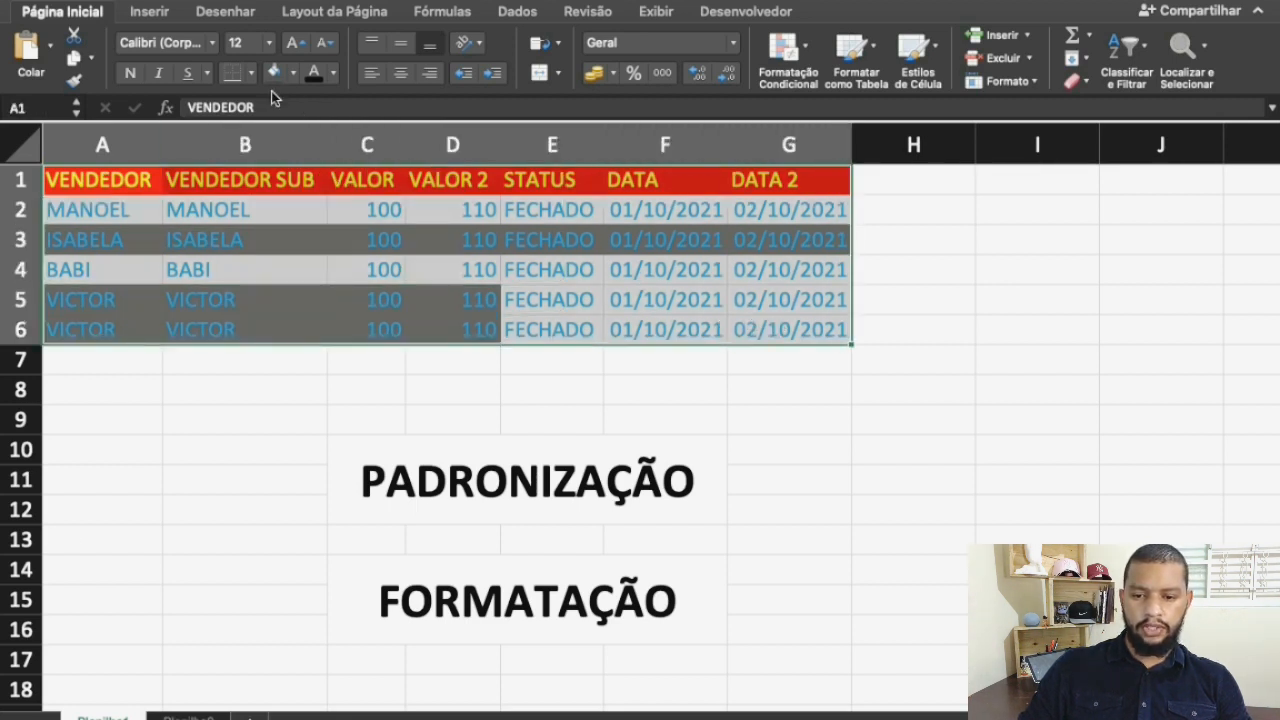
{"action": "left_click", "coordinate": [293, 73]}
{"action": "left_click", "coordinate": [323, 110]}
{"action": "left_click", "coordinate": [313, 72]}
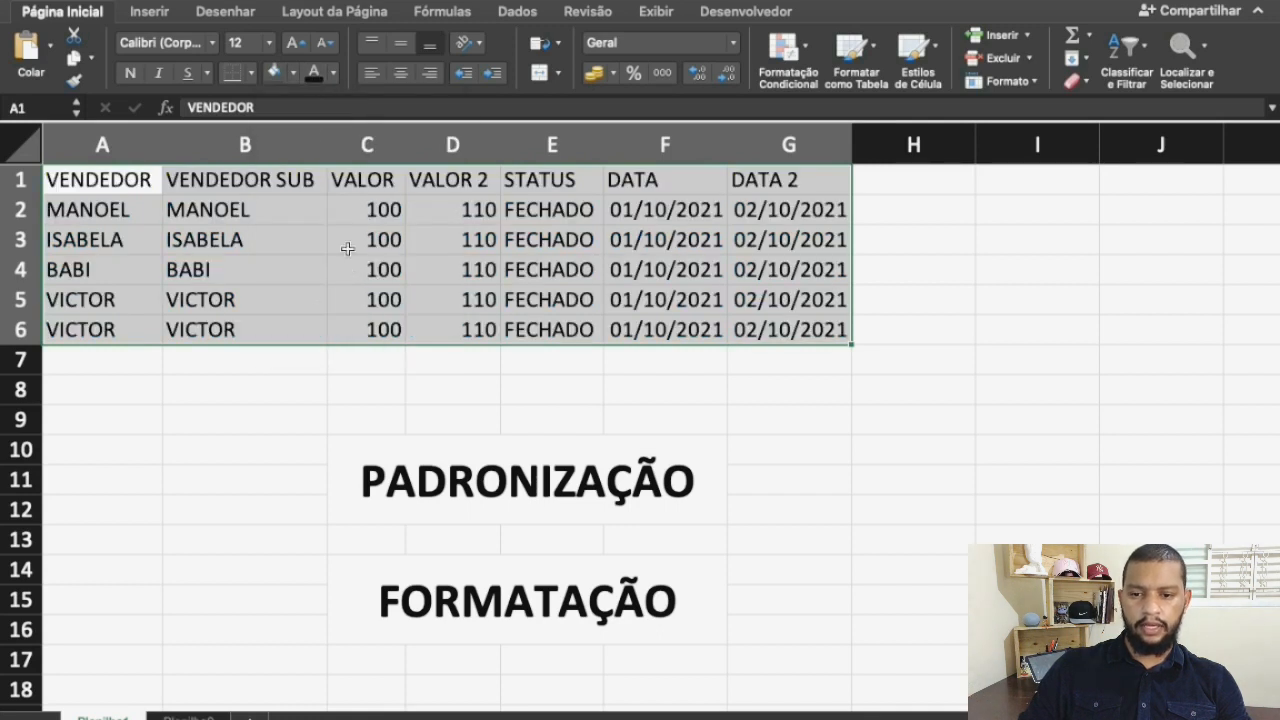
{"action": "left_click", "coordinate": [347, 248]}
Format A1:G6 as a table with headers in the blue medium style and autofit its columns
{"action": "left_click", "coordinate": [120, 180]}
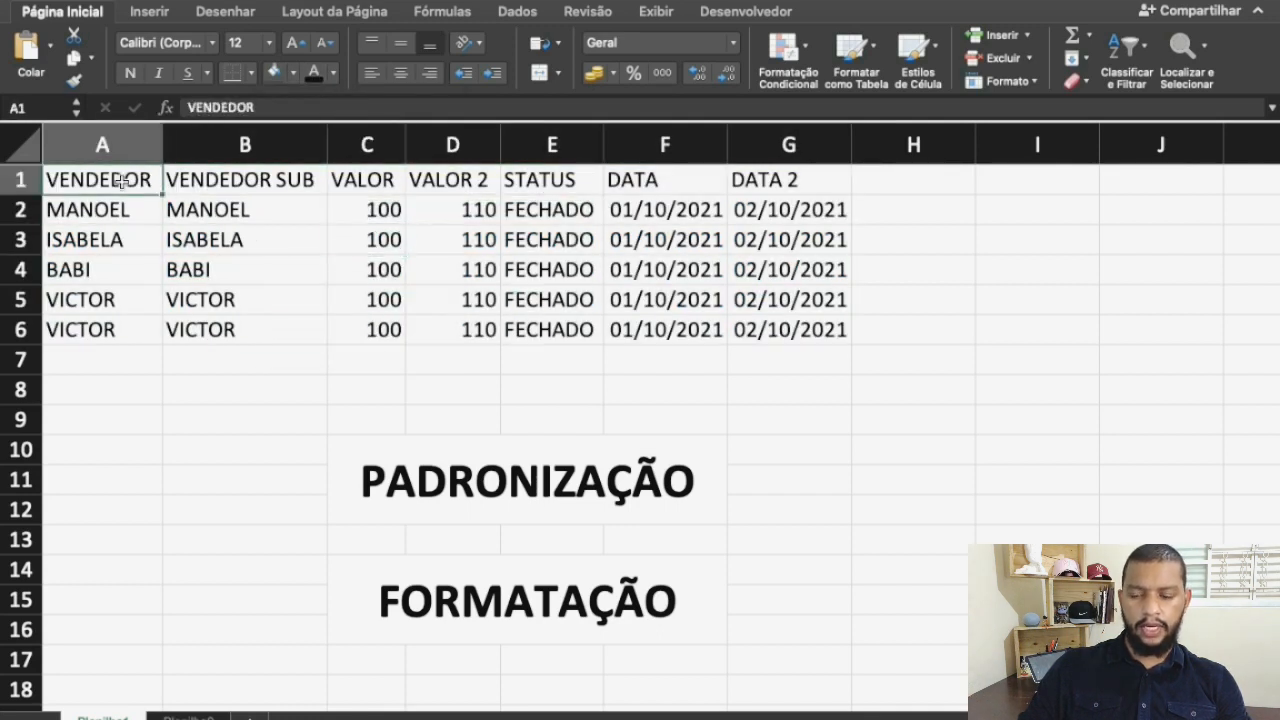
{"action": "left_click_drag", "start_coordinate": [120, 180], "coordinate": [765, 322]}
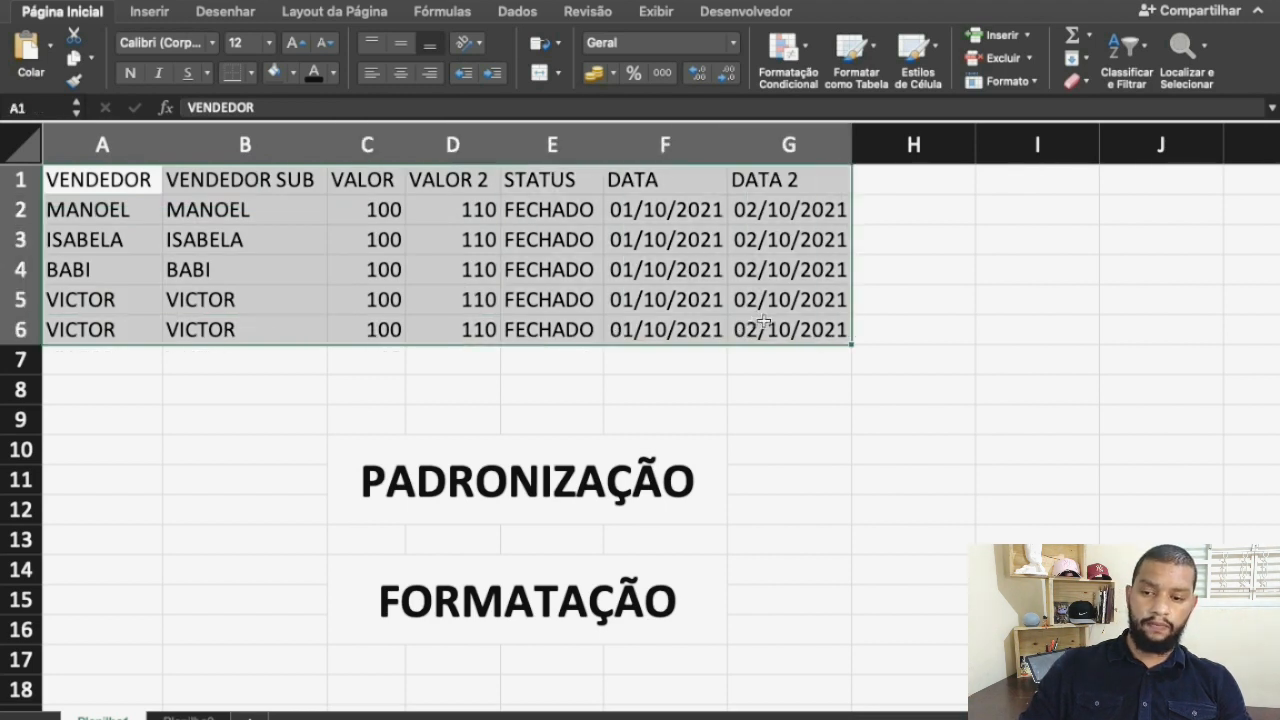
{"action": "left_click", "coordinate": [856, 60]}
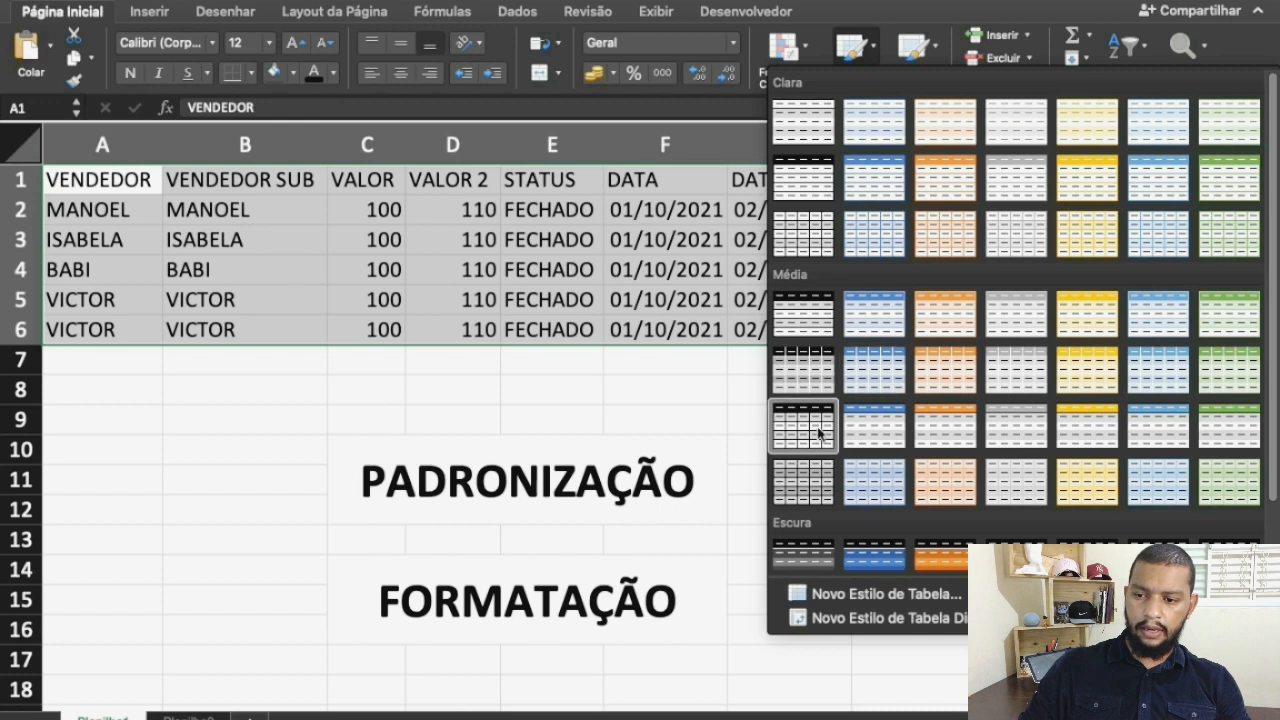
{"action": "left_click", "coordinate": [872, 314]}
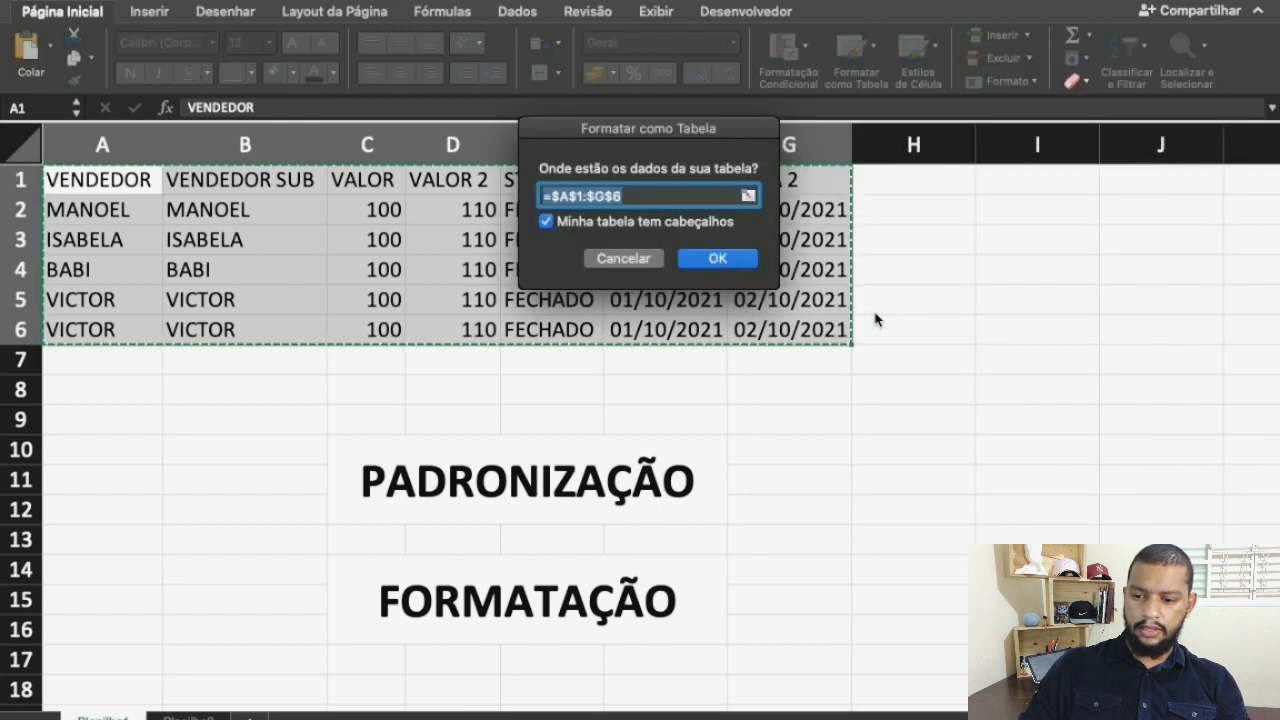
{"action": "left_click", "coordinate": [718, 259]}
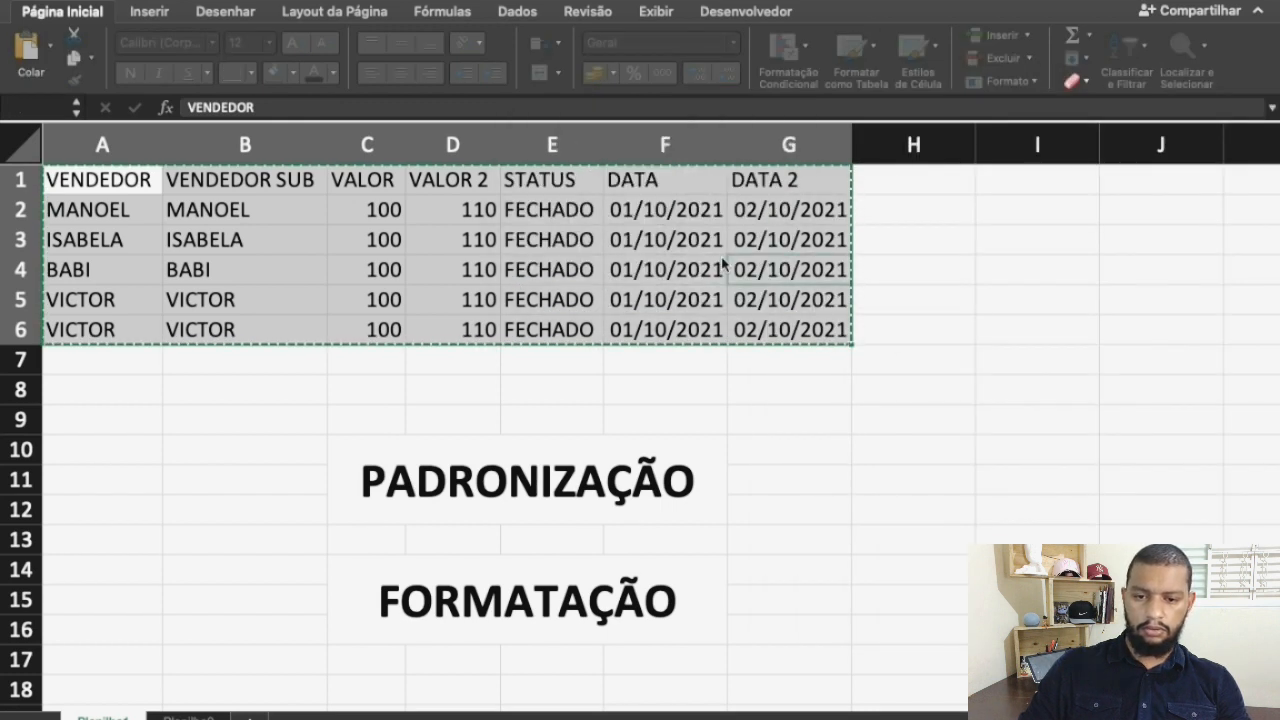
{"action": "left_click", "coordinate": [383, 362]}
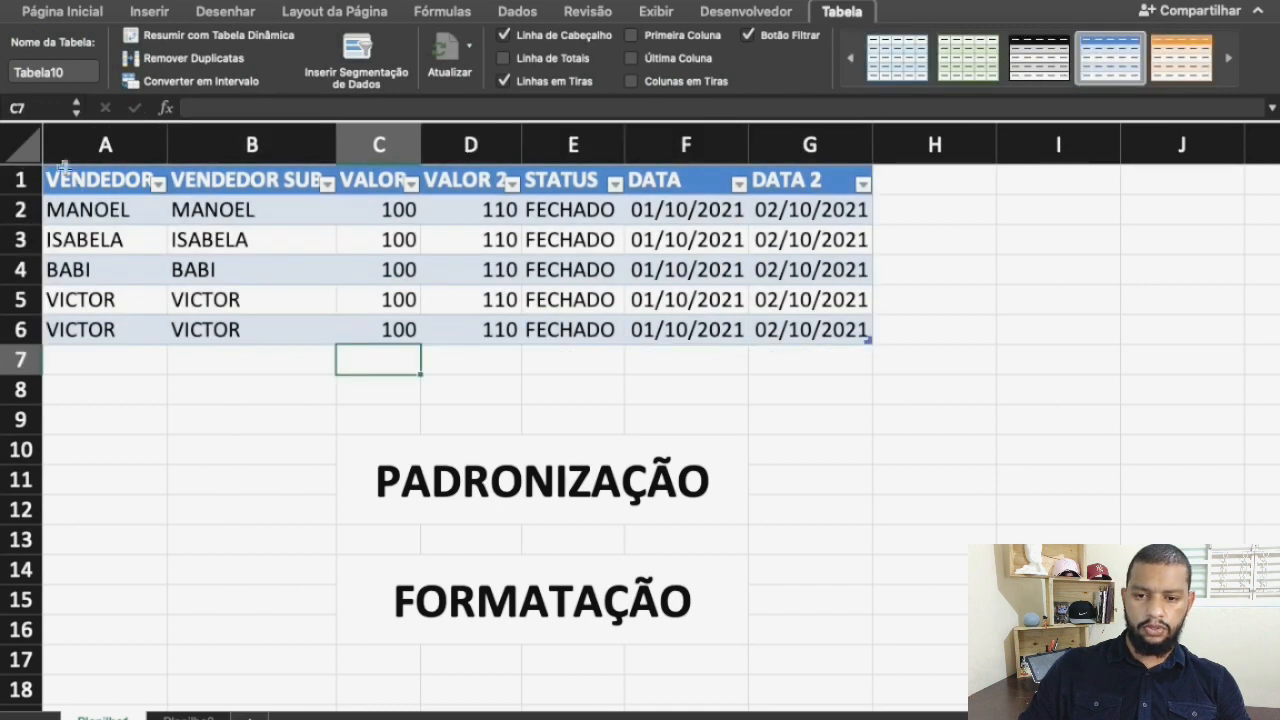
{"action": "double_click", "coordinate": [168, 145]}
{"action": "left_click", "coordinate": [177, 417]}
Copy row 6 and paste it into row 7 below the table
{"action": "left_click", "coordinate": [22, 329]}
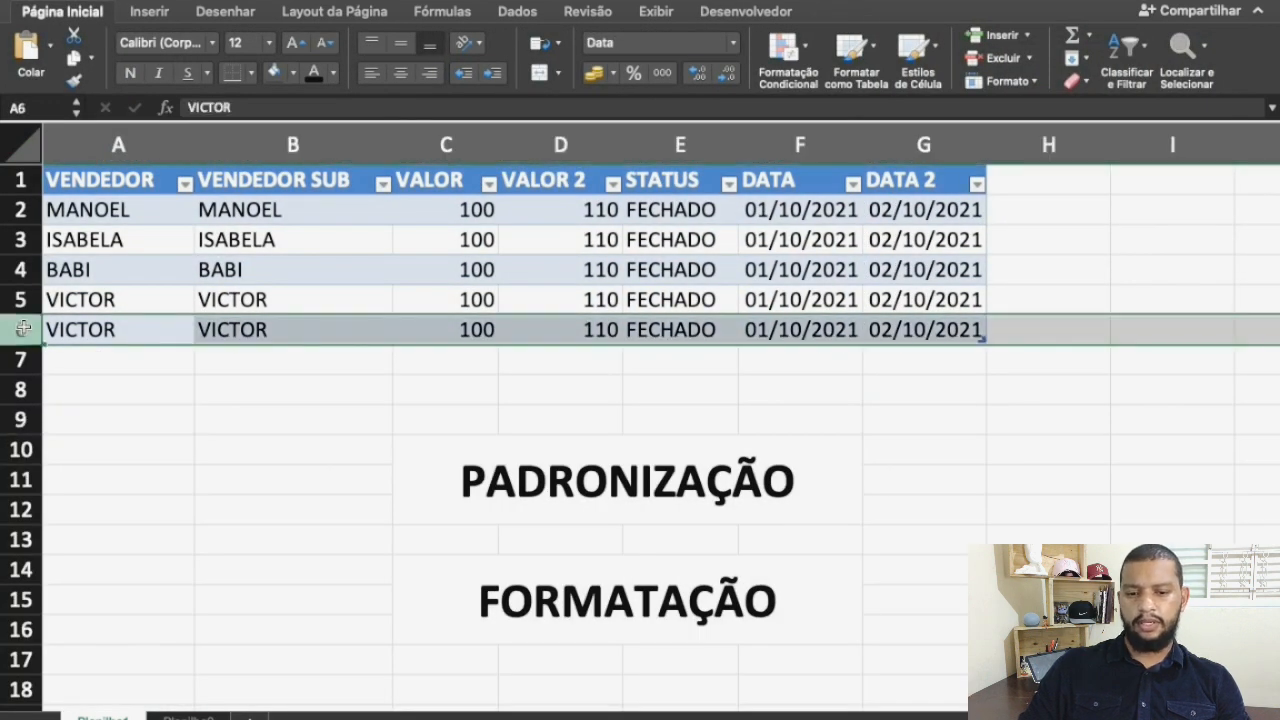
{"action": "key", "text": "ctrl+c"}
{"action": "left_click", "coordinate": [22, 360]}
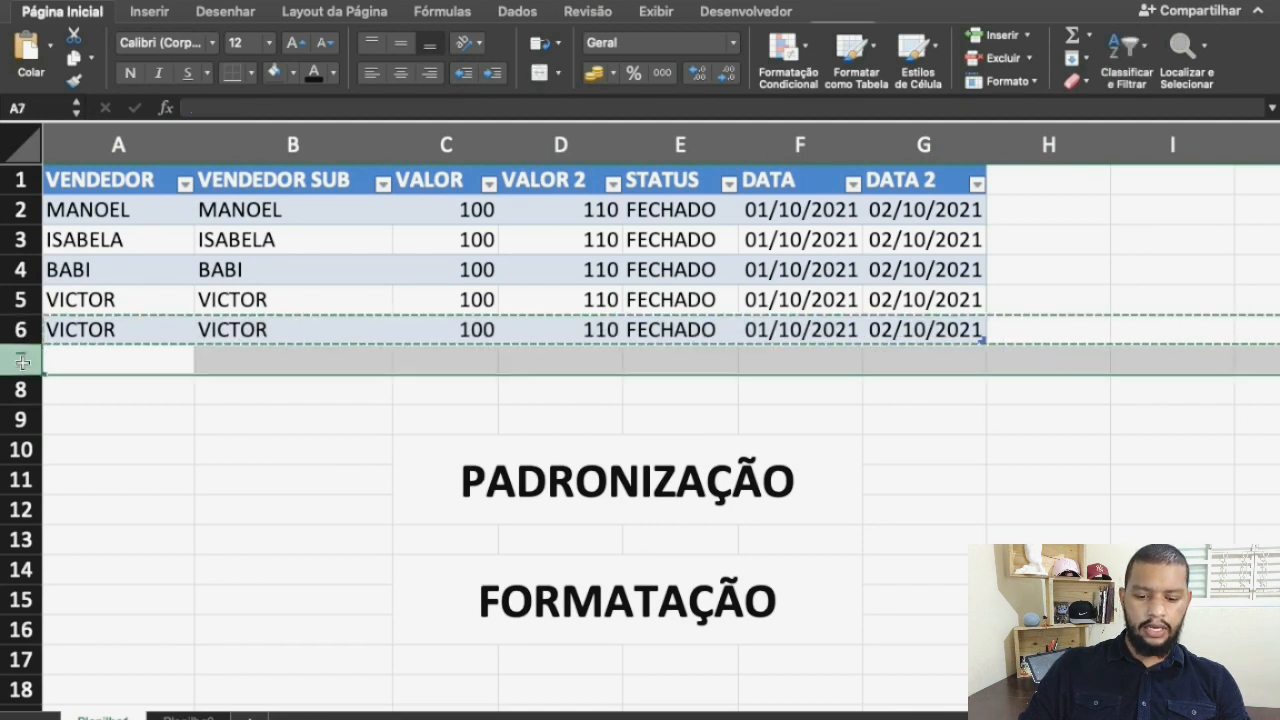
{"action": "key", "text": "ctrl+v"}
{"action": "left_click", "coordinate": [180, 431]}
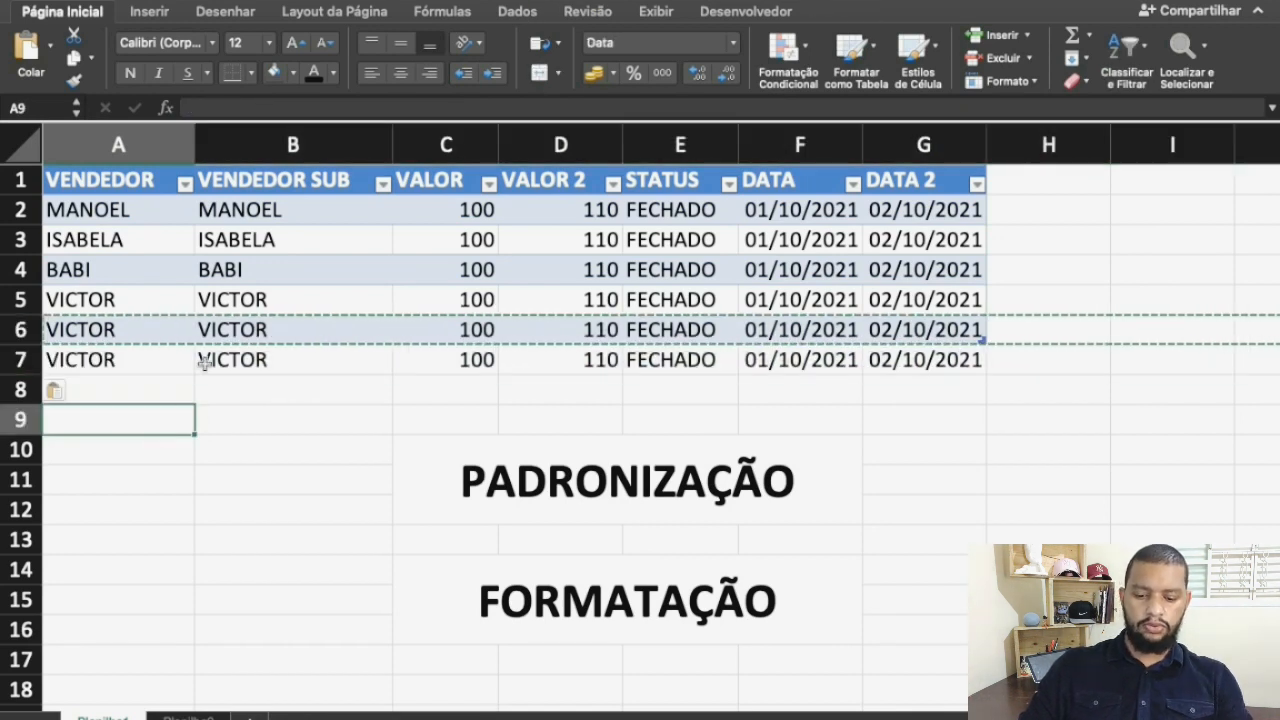
{"action": "left_click", "coordinate": [140, 365]}
{"action": "key", "text": "Escape"}
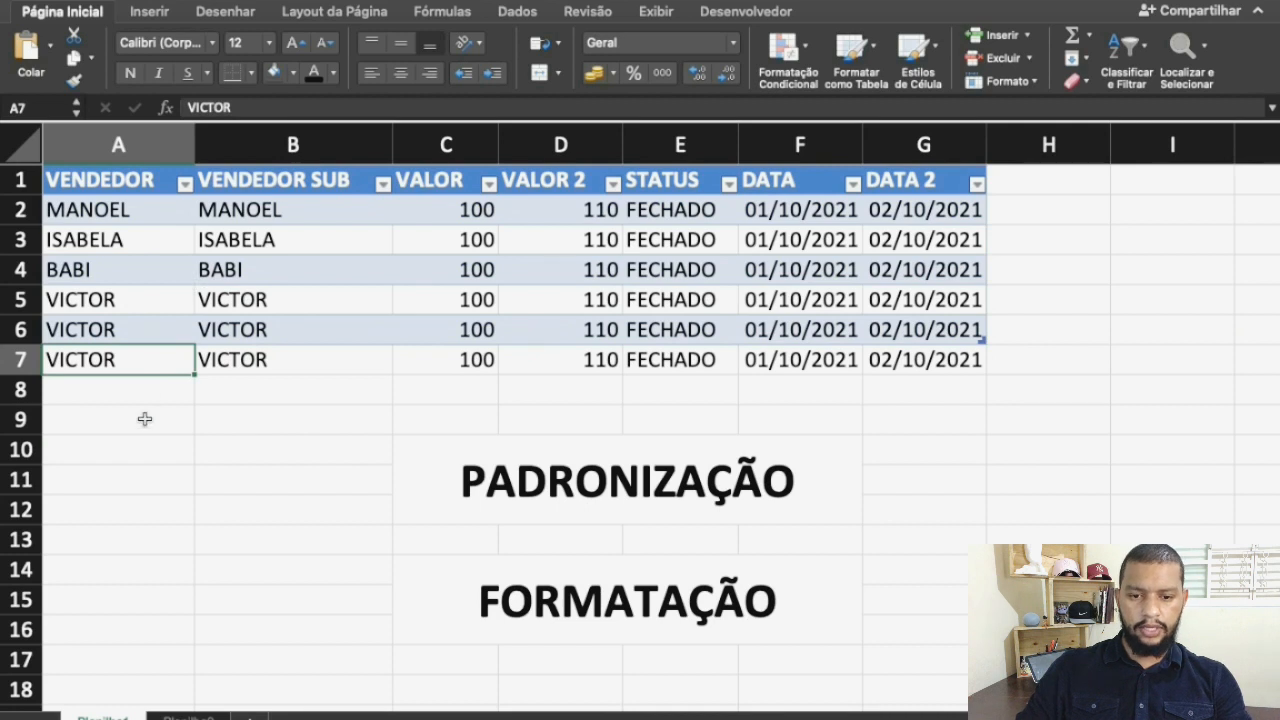
{"action": "left_click", "coordinate": [205, 414]}
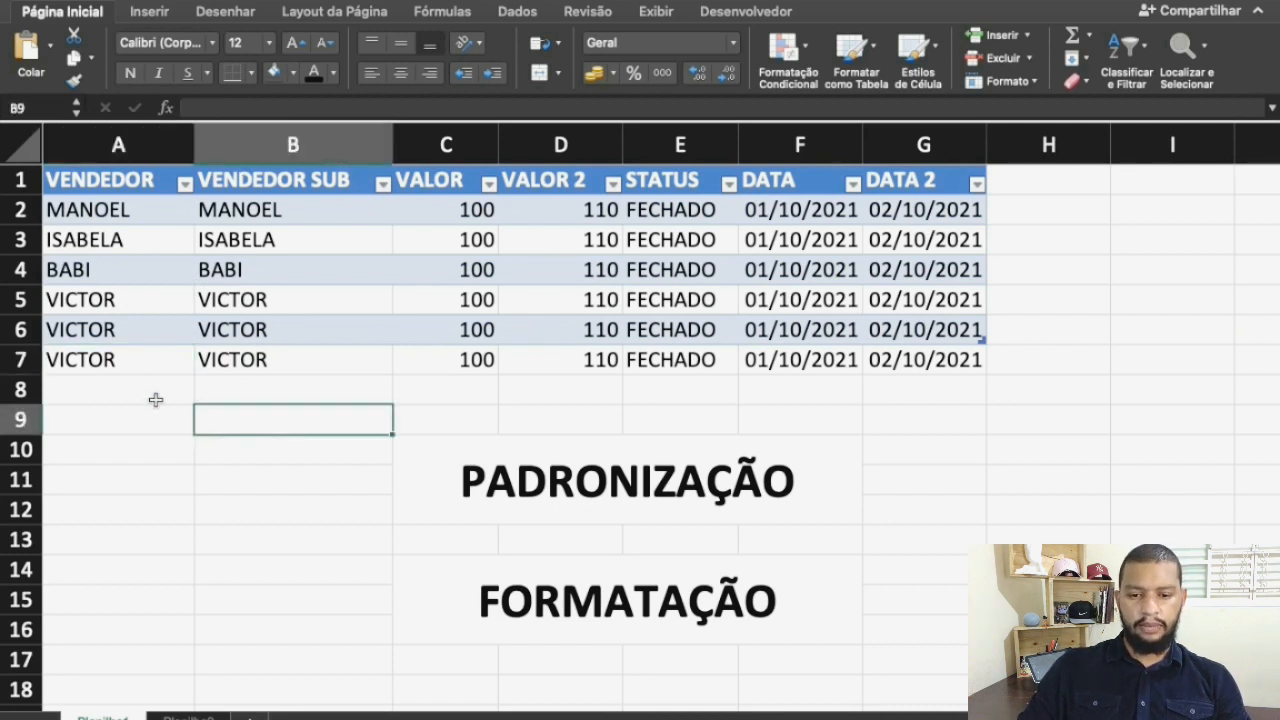
Copy the formatting of row 6 onto row 7 with the format painter
{"action": "left_click", "coordinate": [30, 330]}
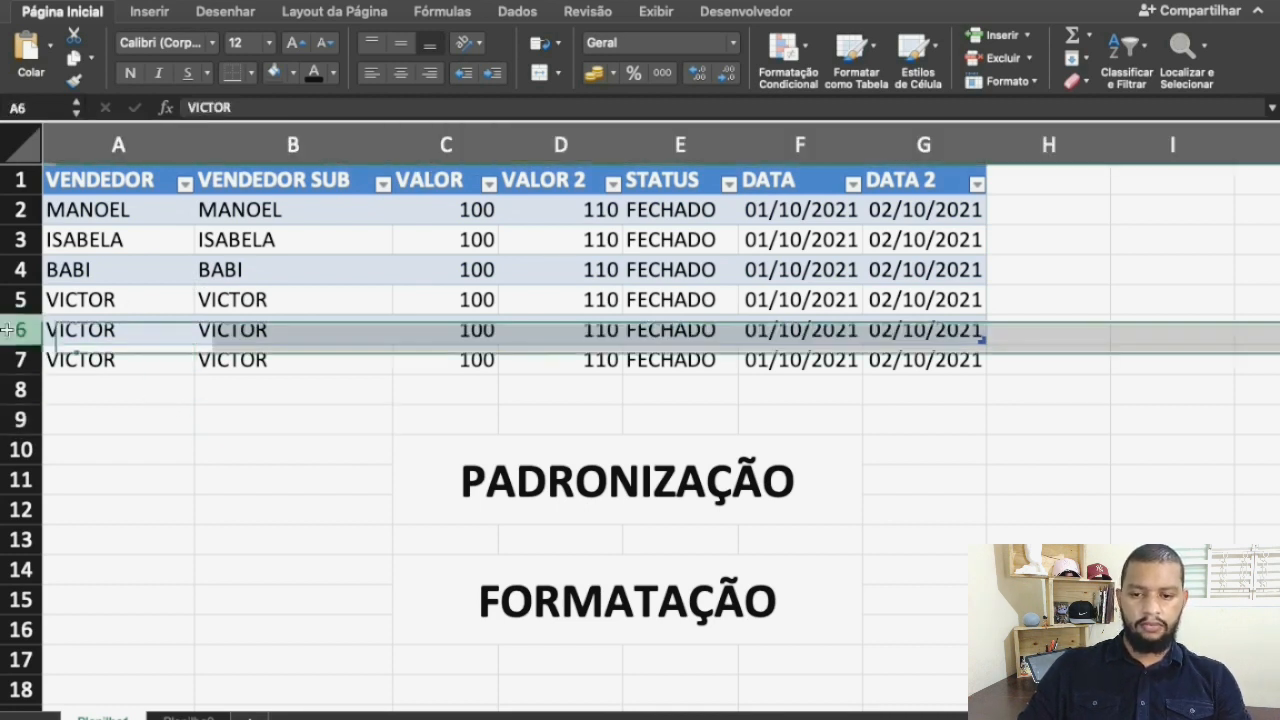
{"action": "key", "text": "cmd+c"}
{"action": "left_click", "coordinate": [30, 360]}
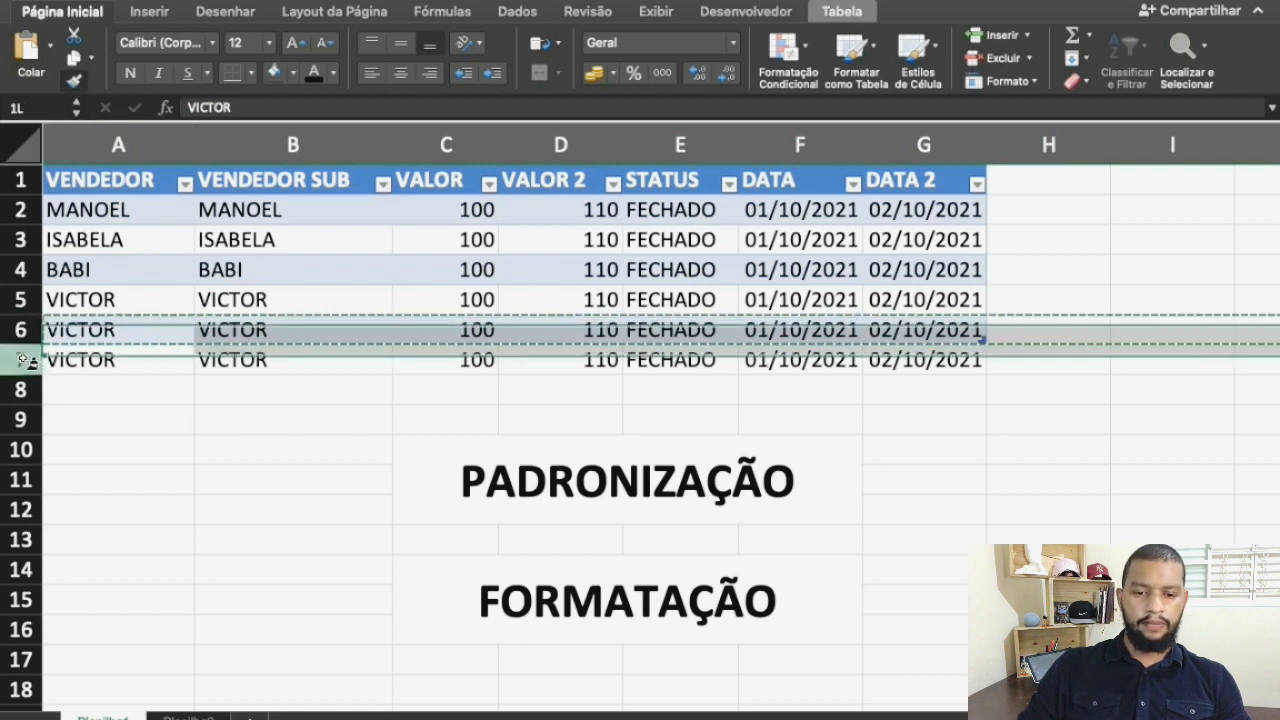
{"action": "left_click", "coordinate": [123, 427]}
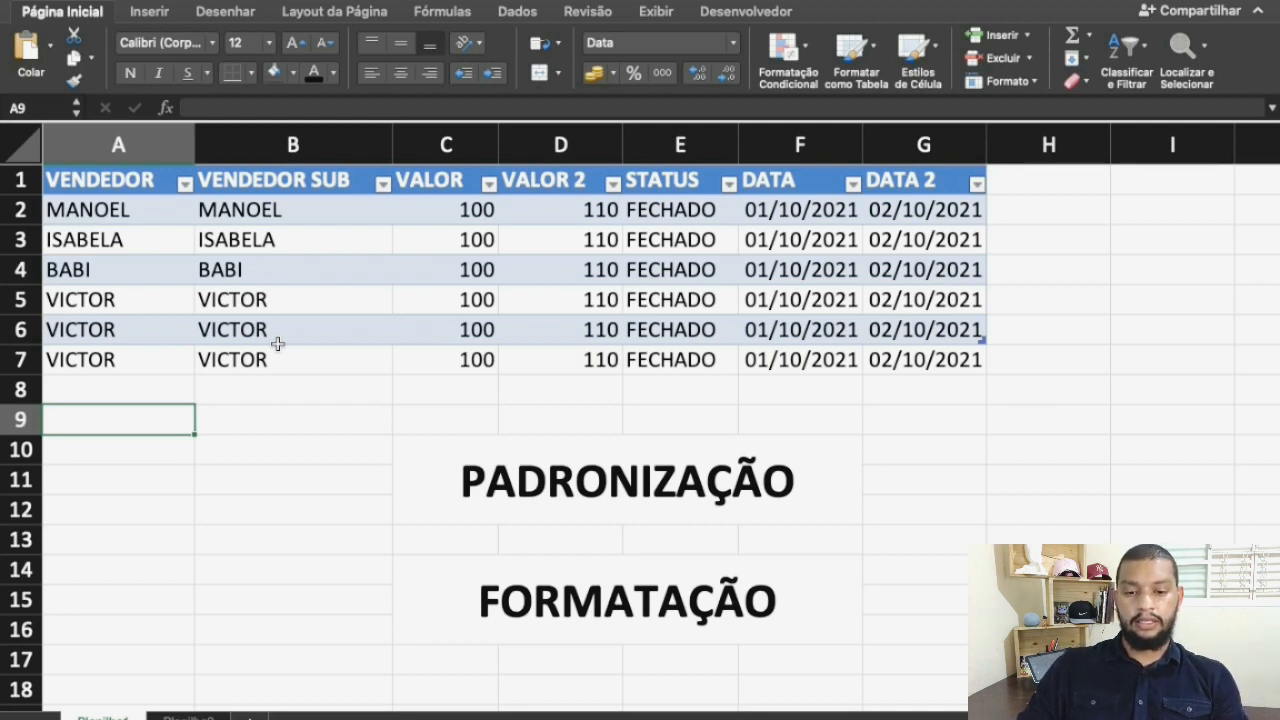
Undo the row 7 changes, the column autofit and the table formatting of the data
{"action": "left_click_drag", "start_coordinate": [140, 178], "coordinate": [963, 367]}
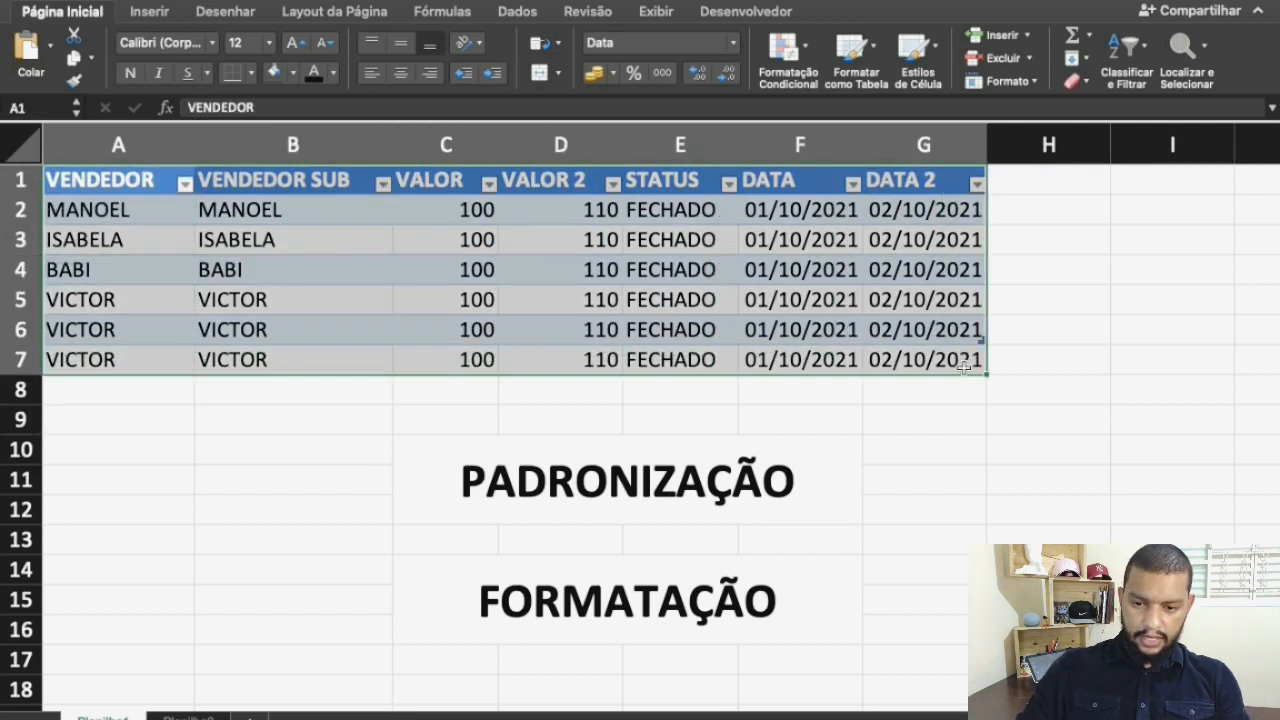
{"action": "left_click", "coordinate": [873, 50]}
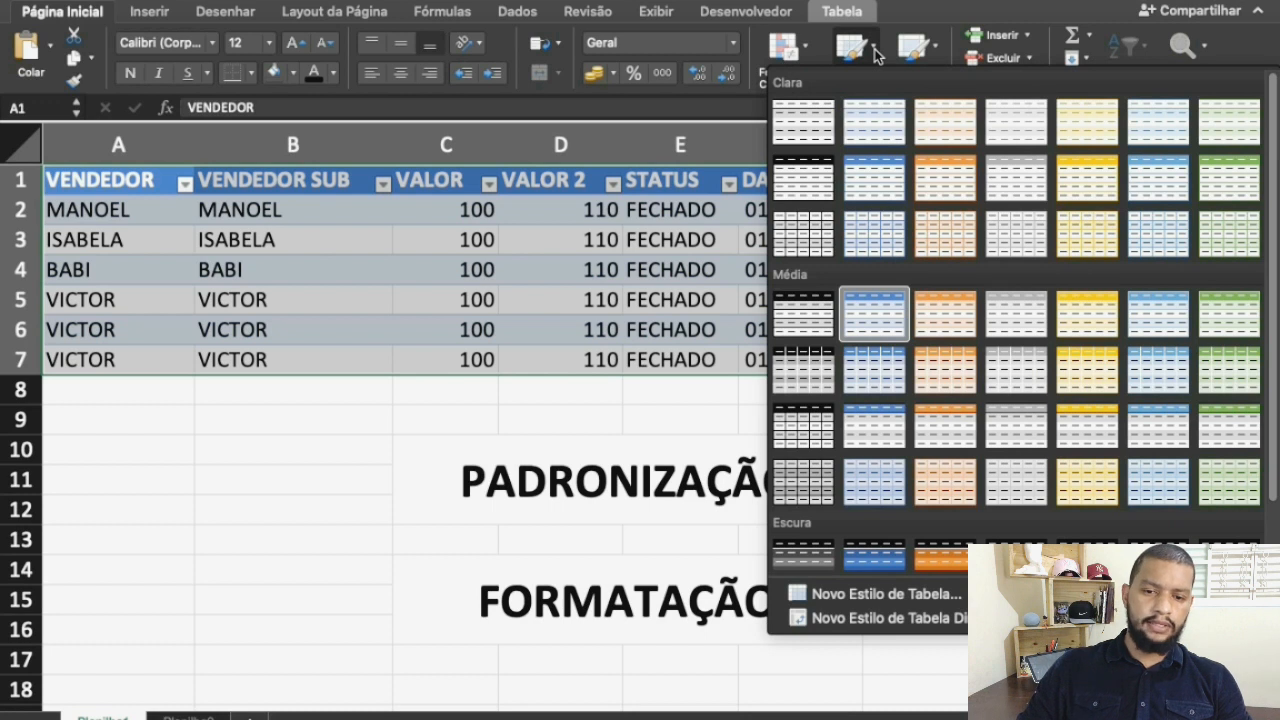
{"action": "left_click", "coordinate": [327, 431]}
{"action": "key", "text": "super+z"}
{"action": "key", "text": "super+z"}
{"action": "key", "text": "super+z"}
{"action": "key", "text": "super+z"}
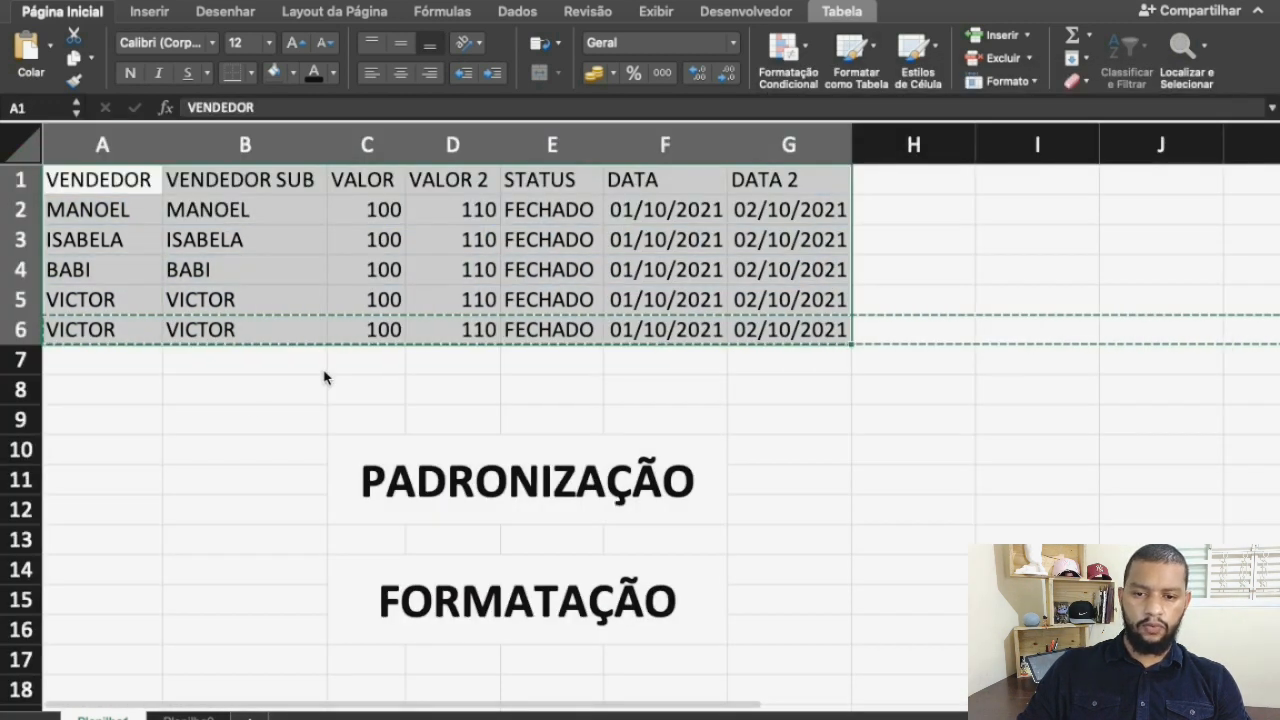
{"action": "left_click", "coordinate": [323, 377]}
Fill the header row A1:G1 with light blue and set its font colour to white
{"action": "left_click_drag", "start_coordinate": [104, 180], "coordinate": [793, 180]}
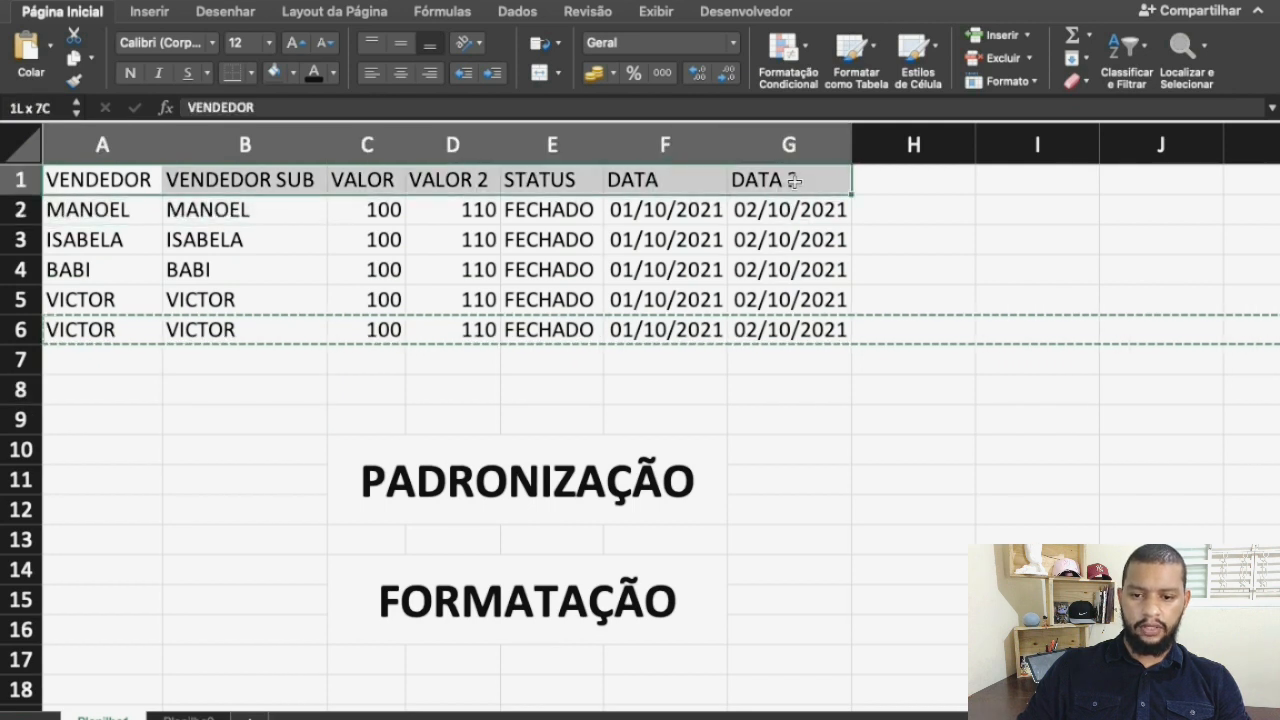
{"action": "left_click", "coordinate": [293, 73]}
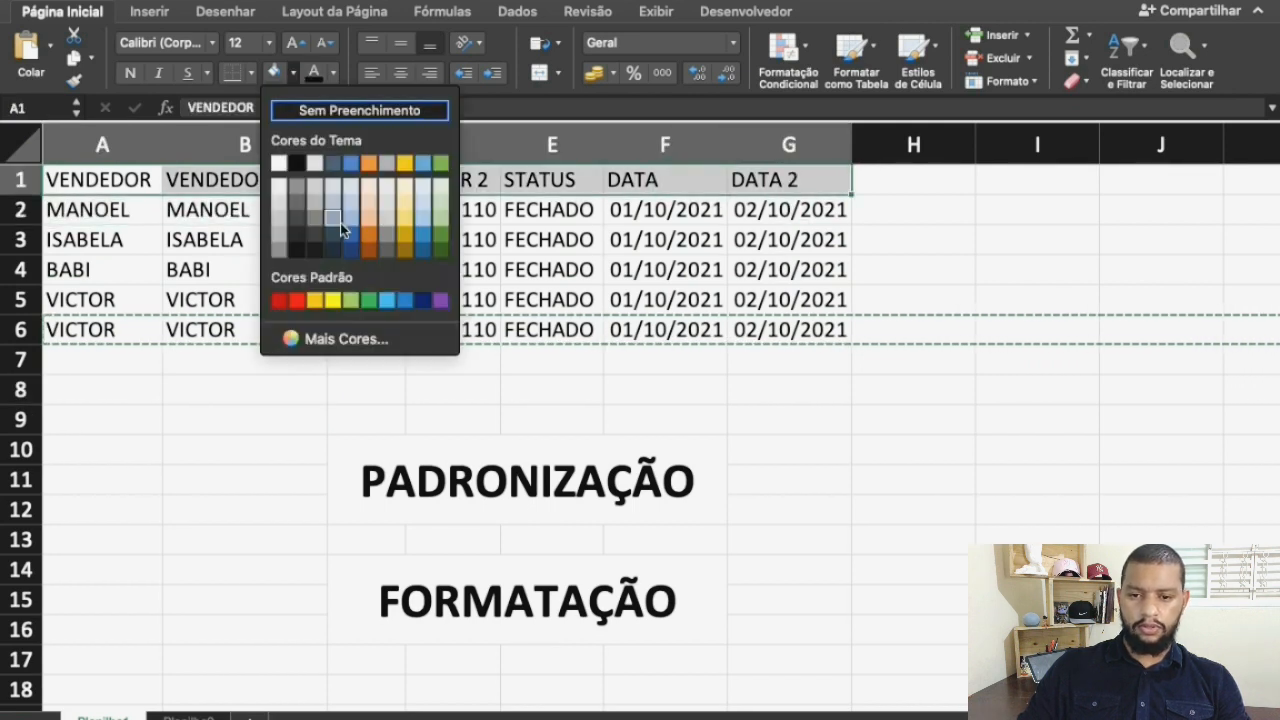
{"action": "left_click", "coordinate": [340, 223]}
{"action": "left_click", "coordinate": [335, 74]}
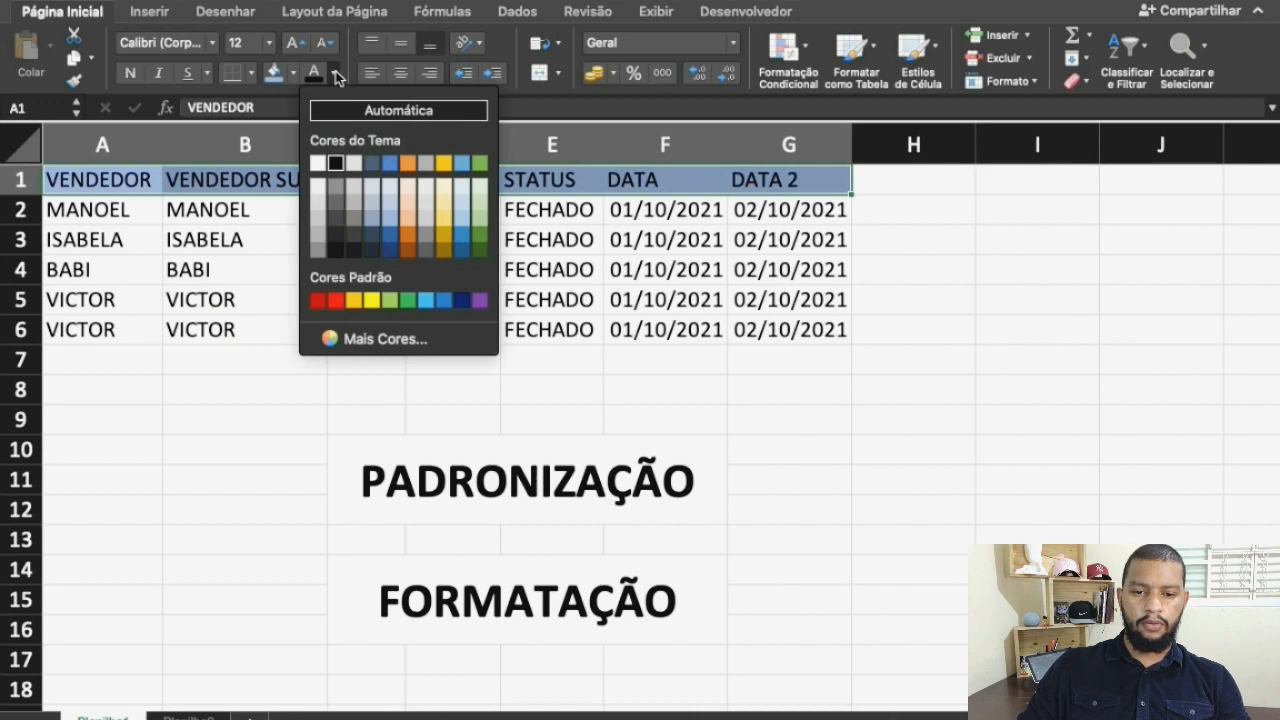
{"action": "left_click", "coordinate": [317, 163]}
{"action": "left_click", "coordinate": [223, 472]}
Fill the cells A3:G3 with a paler blue and keep their font colour black
{"action": "left_click_drag", "start_coordinate": [110, 237], "coordinate": [838, 241]}
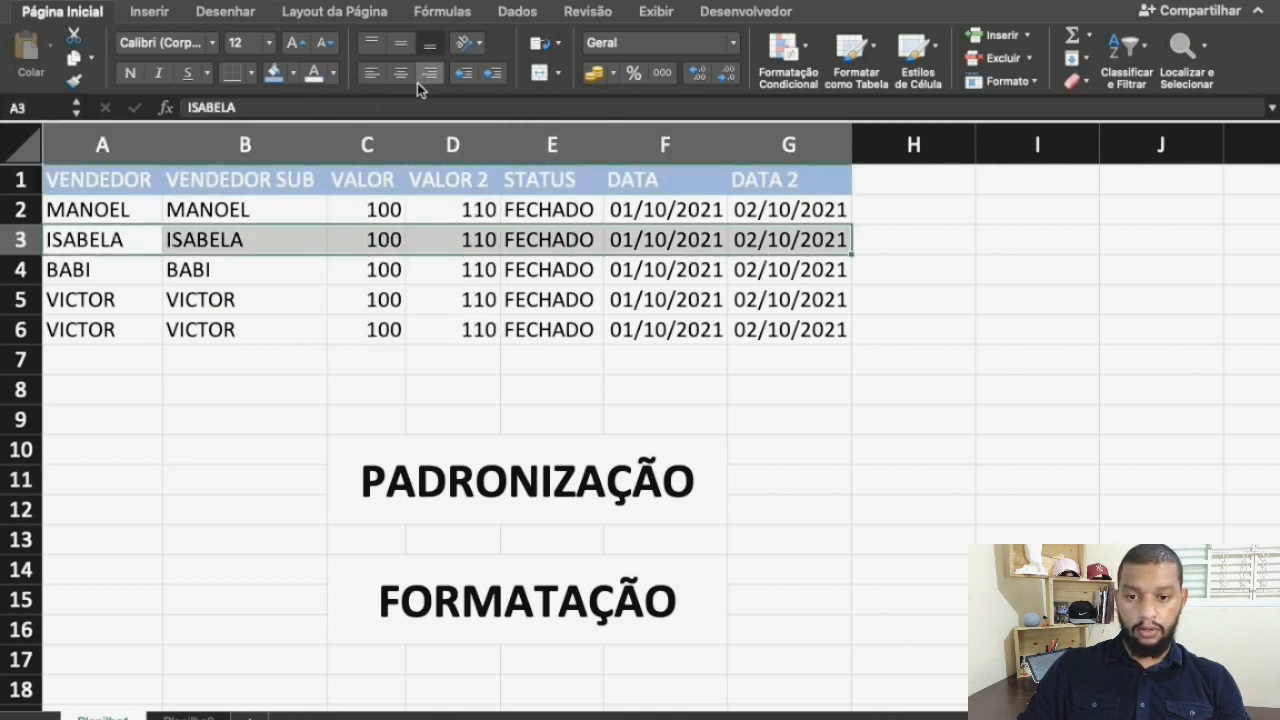
{"action": "left_click", "coordinate": [287, 76]}
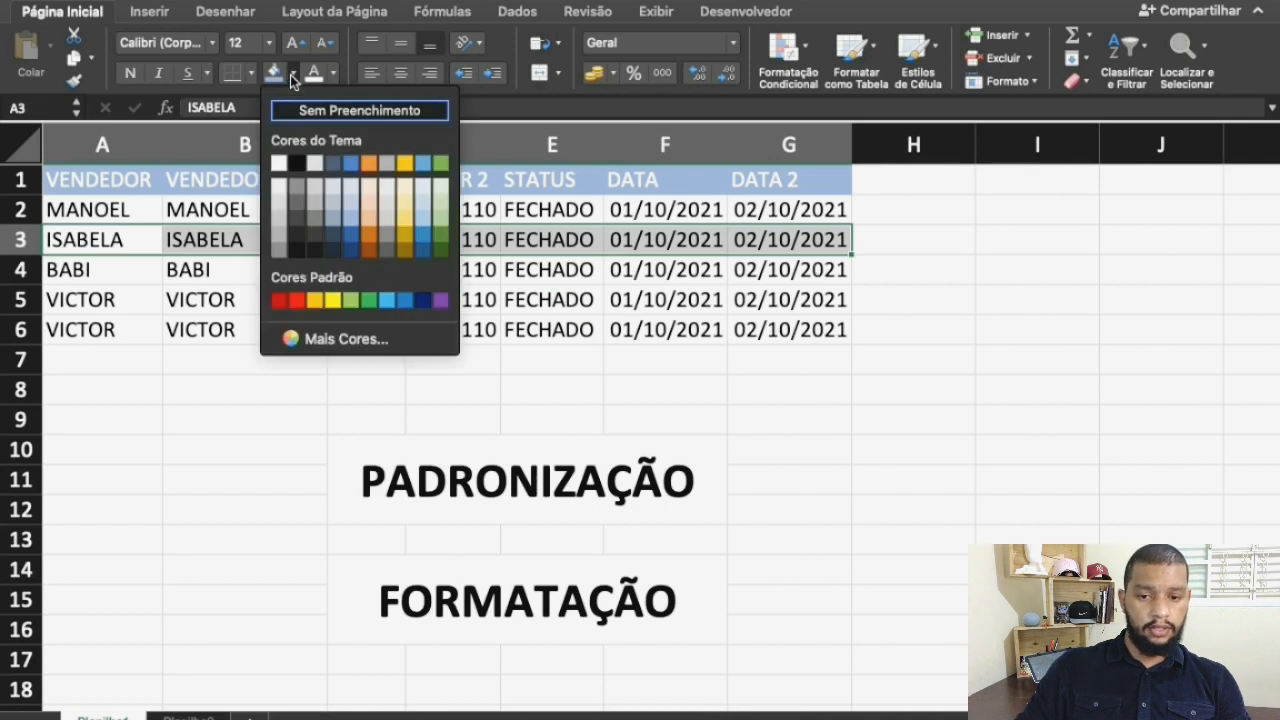
{"action": "left_click", "coordinate": [350, 189]}
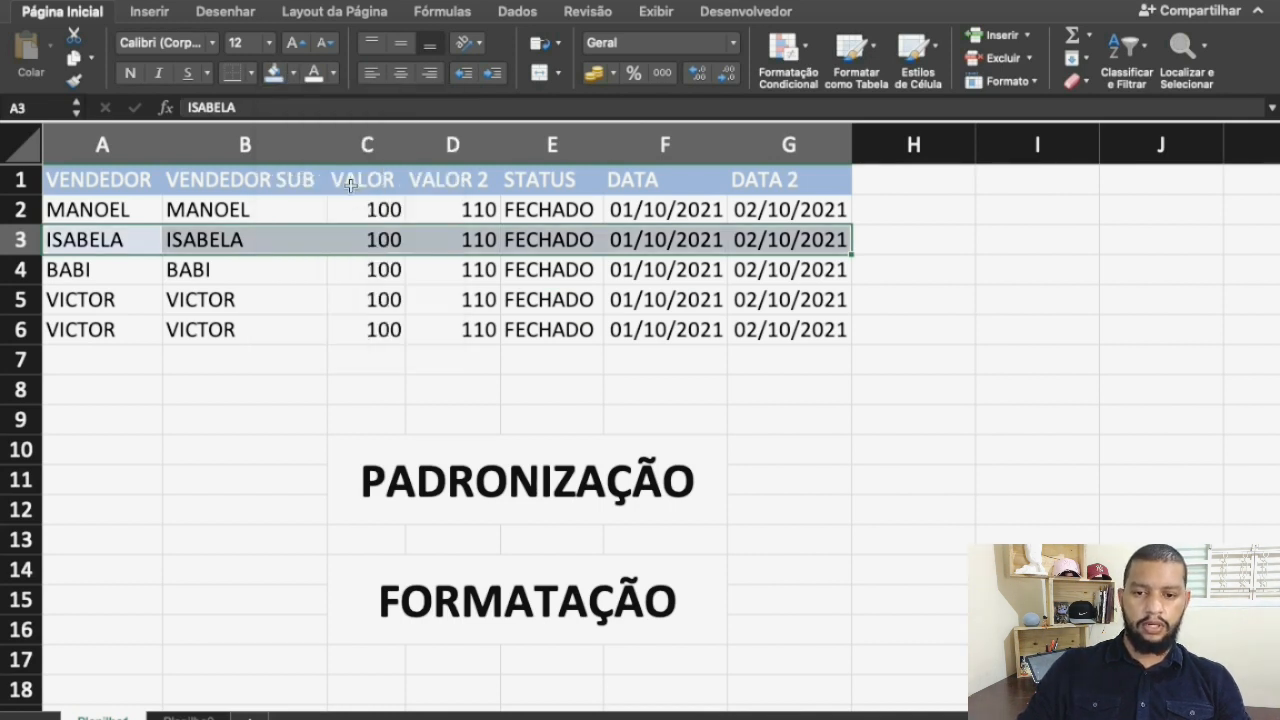
{"action": "left_click", "coordinate": [313, 74]}
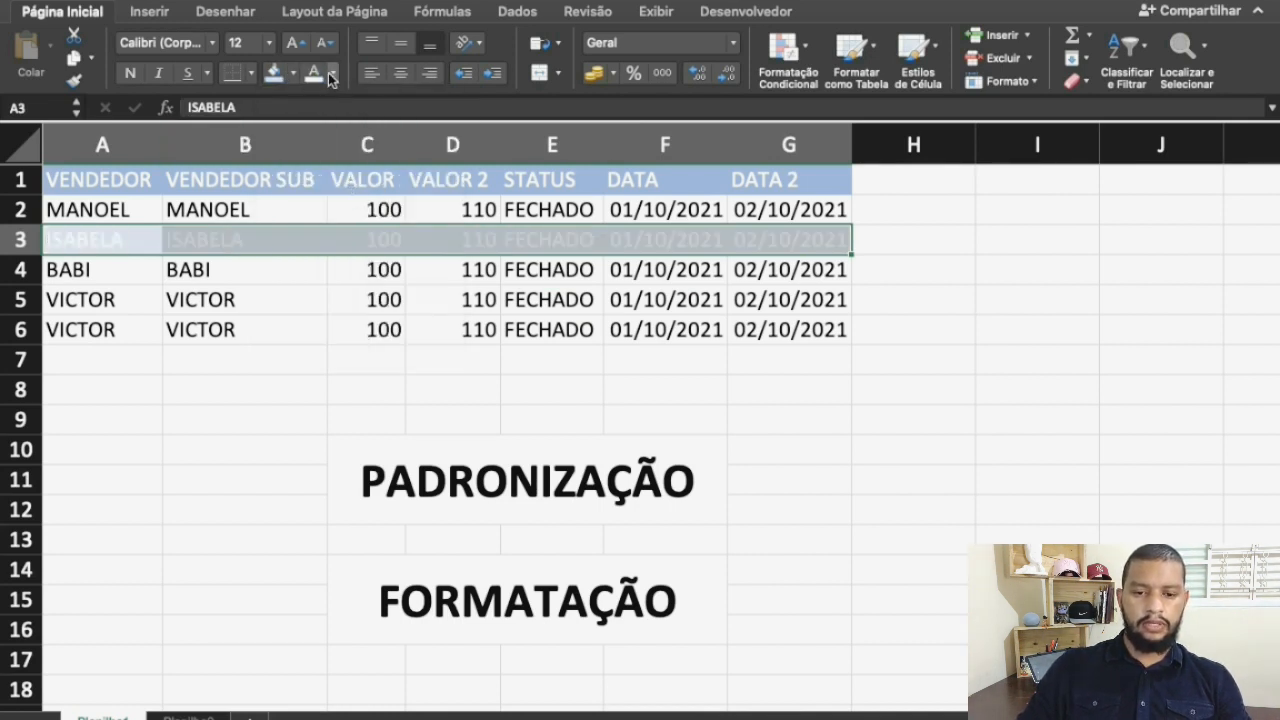
{"action": "left_click", "coordinate": [332, 74]}
{"action": "left_click", "coordinate": [335, 164]}
{"action": "left_click", "coordinate": [240, 411]}
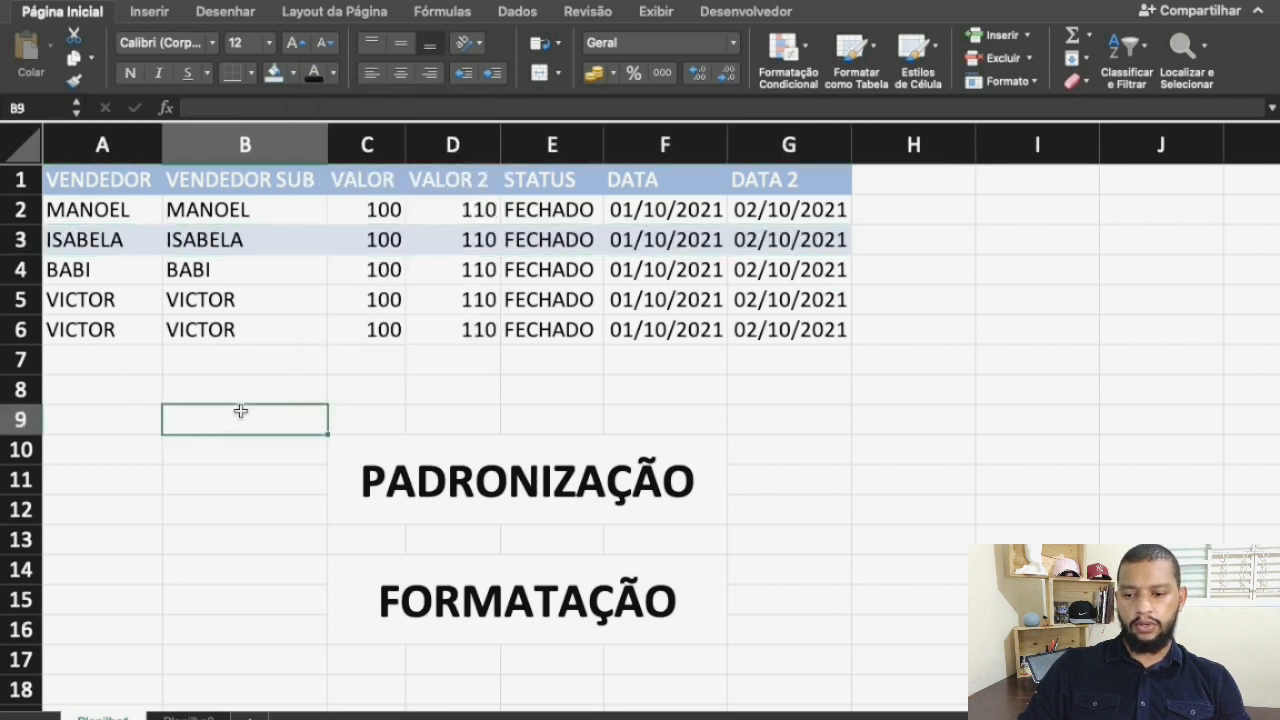
Fill the cells A5:G5 with the same pale blue as row 3
{"action": "left_click_drag", "start_coordinate": [94, 298], "coordinate": [805, 303]}
{"action": "left_click", "coordinate": [276, 84]}
{"action": "left_click", "coordinate": [223, 472]}
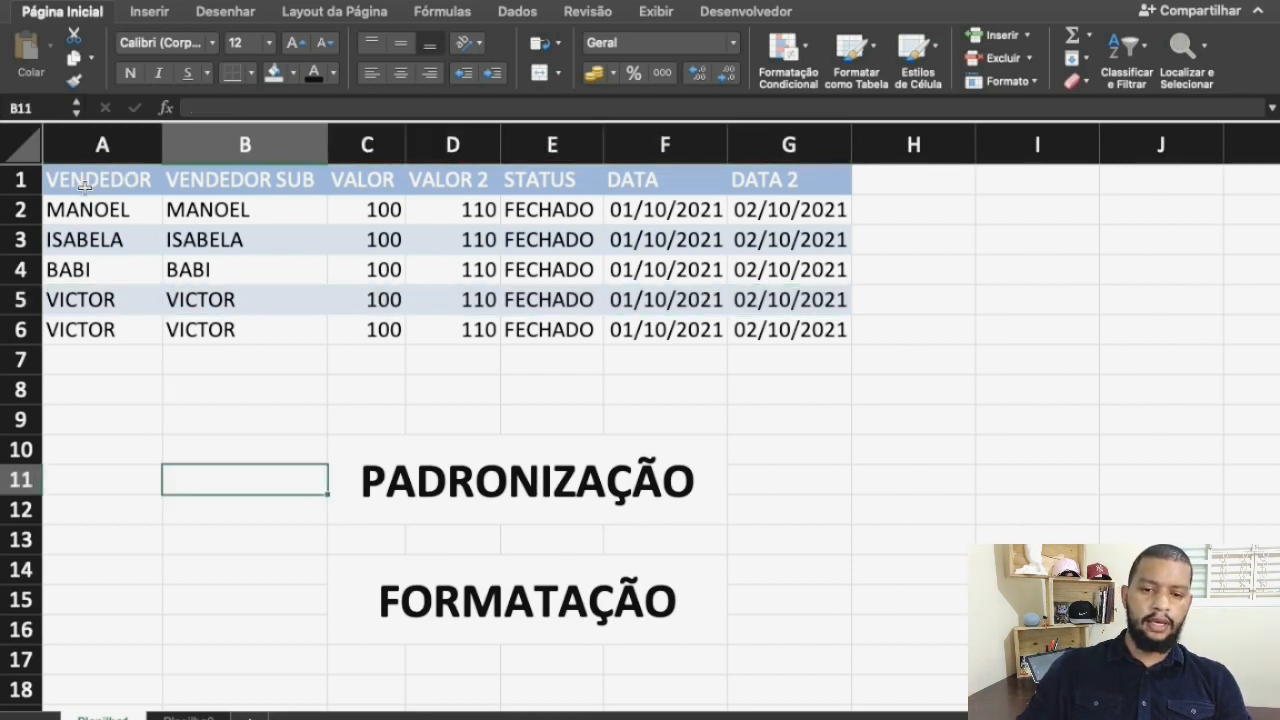
Apply all borders to the table A1:G6
{"action": "left_click_drag", "start_coordinate": [85, 187], "coordinate": [790, 330]}
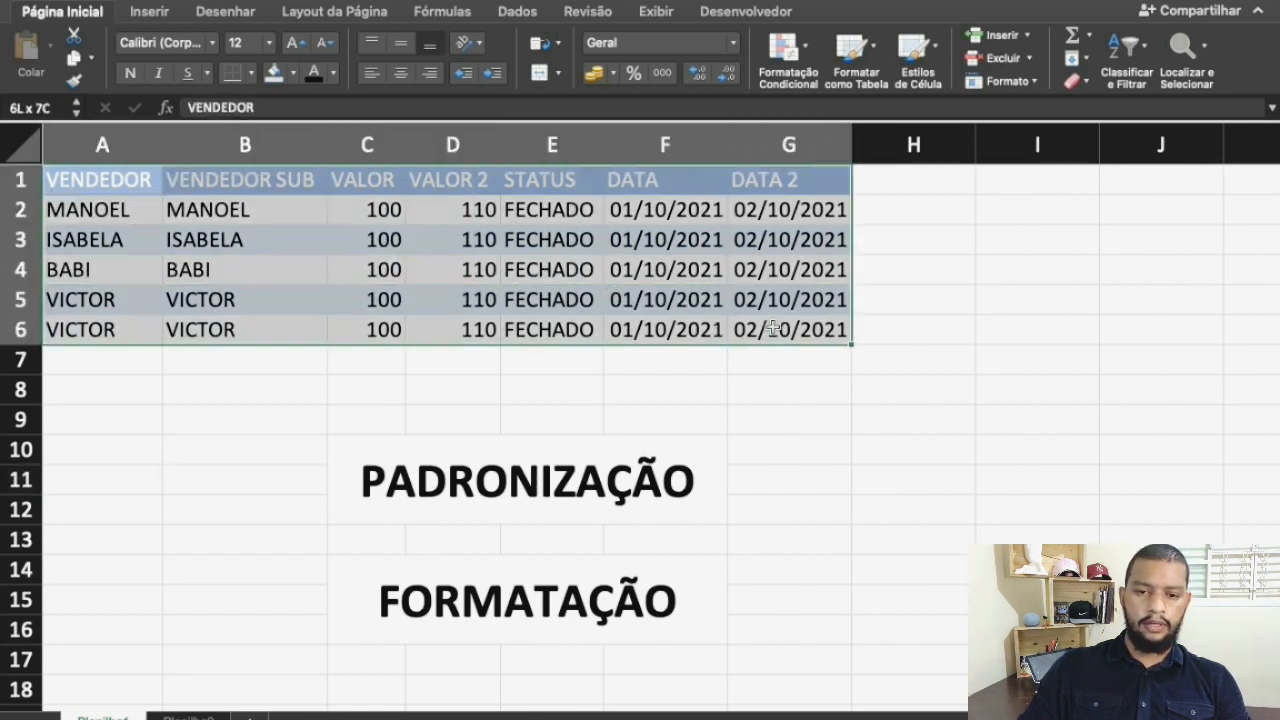
{"action": "left_click", "coordinate": [251, 73]}
{"action": "left_click", "coordinate": [278, 259]}
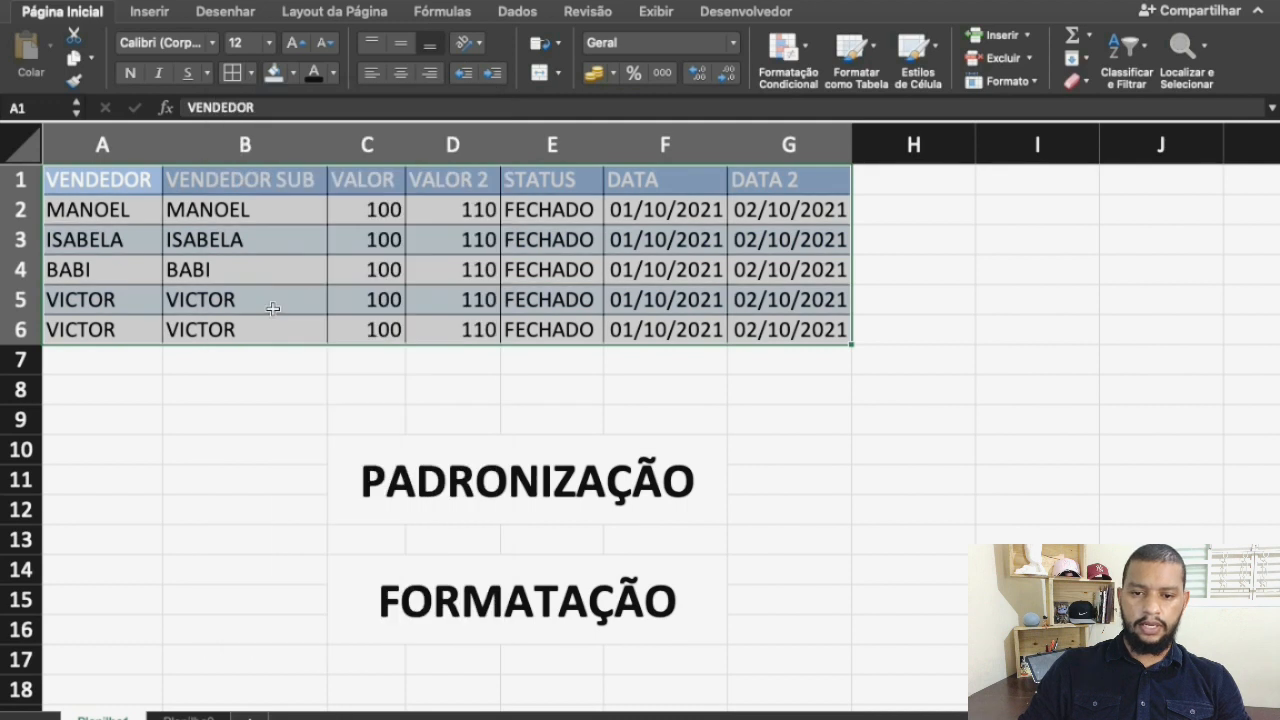
{"action": "left_click", "coordinate": [340, 274]}
Apply a right border to the table A1:G6
{"action": "left_click_drag", "start_coordinate": [110, 187], "coordinate": [790, 325]}
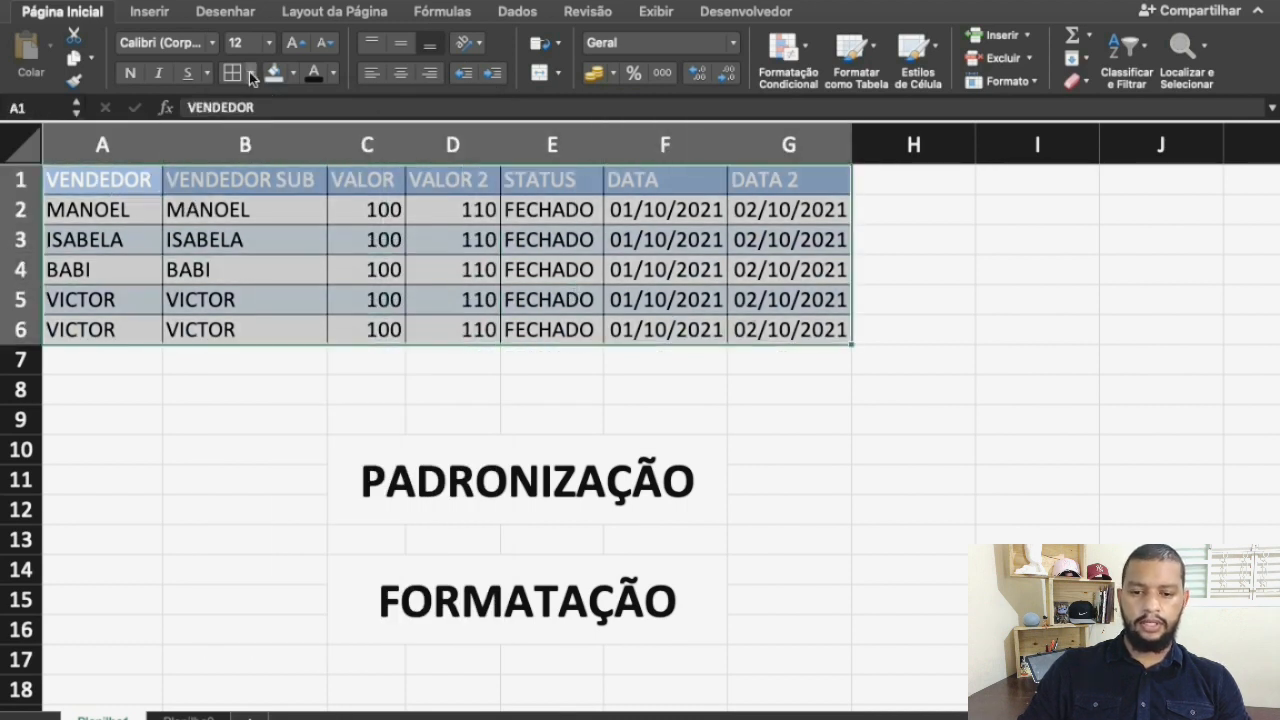
{"action": "left_click", "coordinate": [251, 73]}
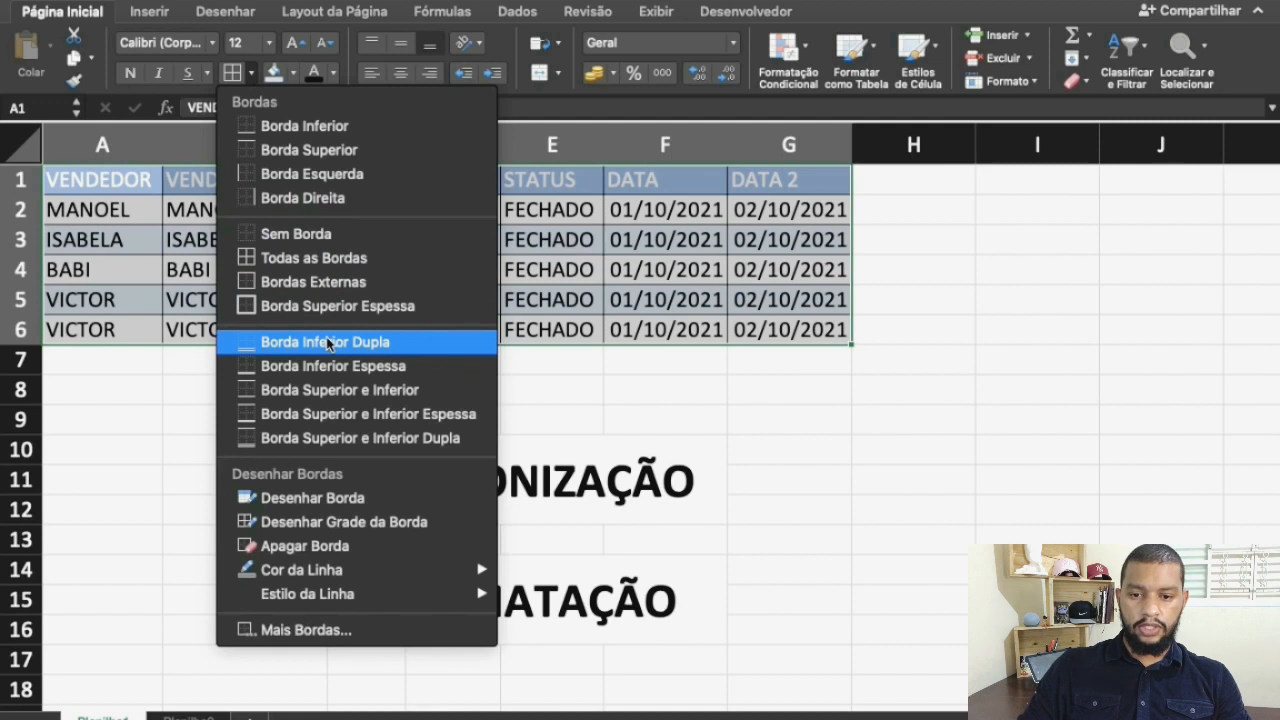
{"action": "left_click", "coordinate": [356, 207]}
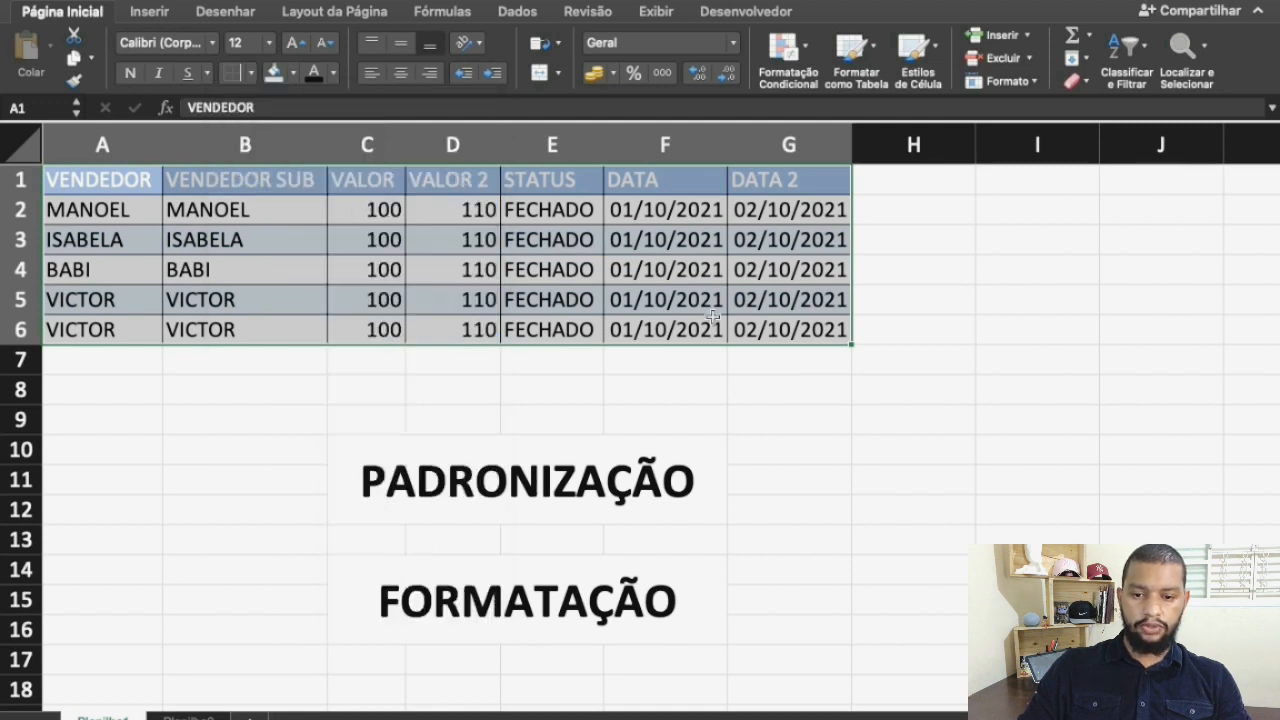
{"action": "left_click", "coordinate": [903, 272]}
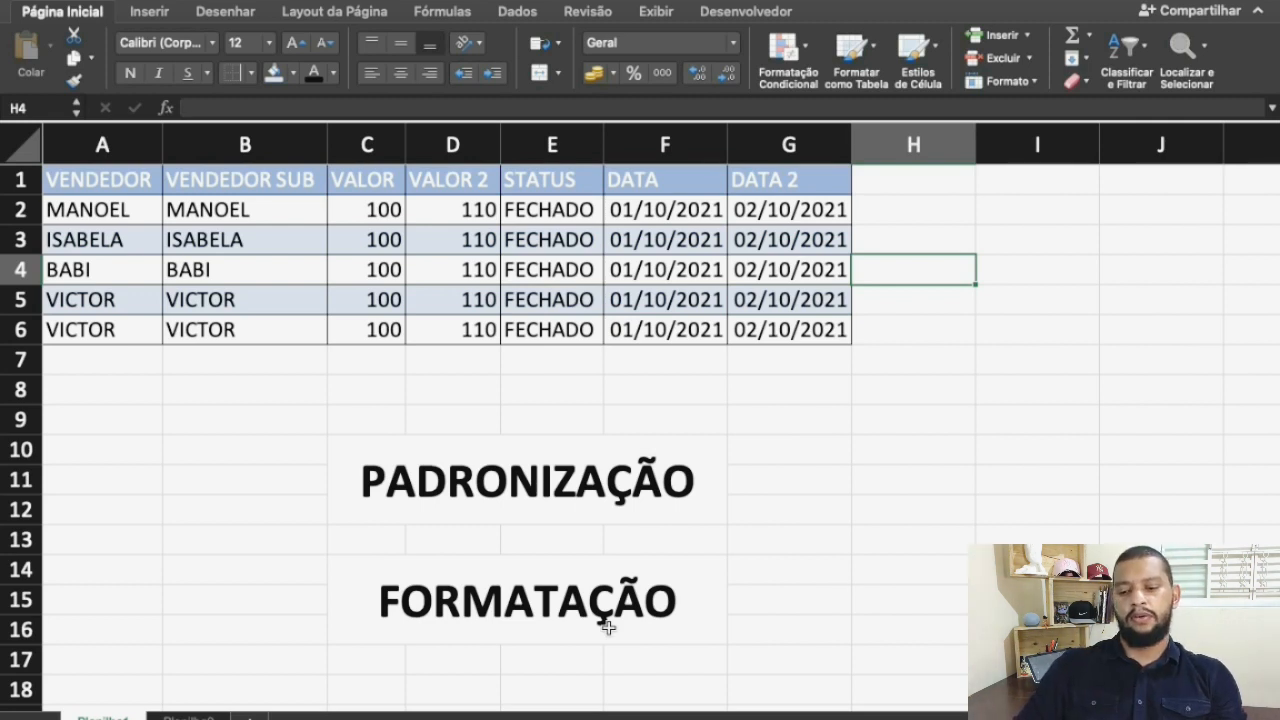
{"action": "left_click", "coordinate": [80, 183]}
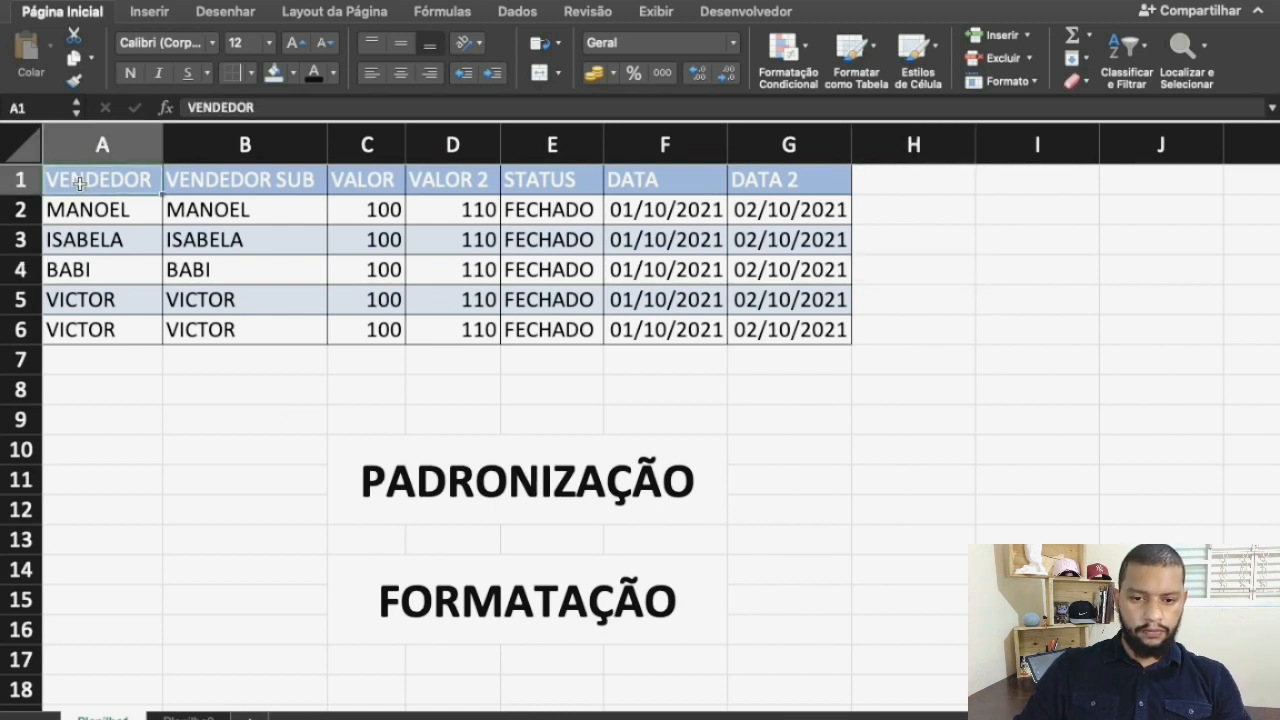